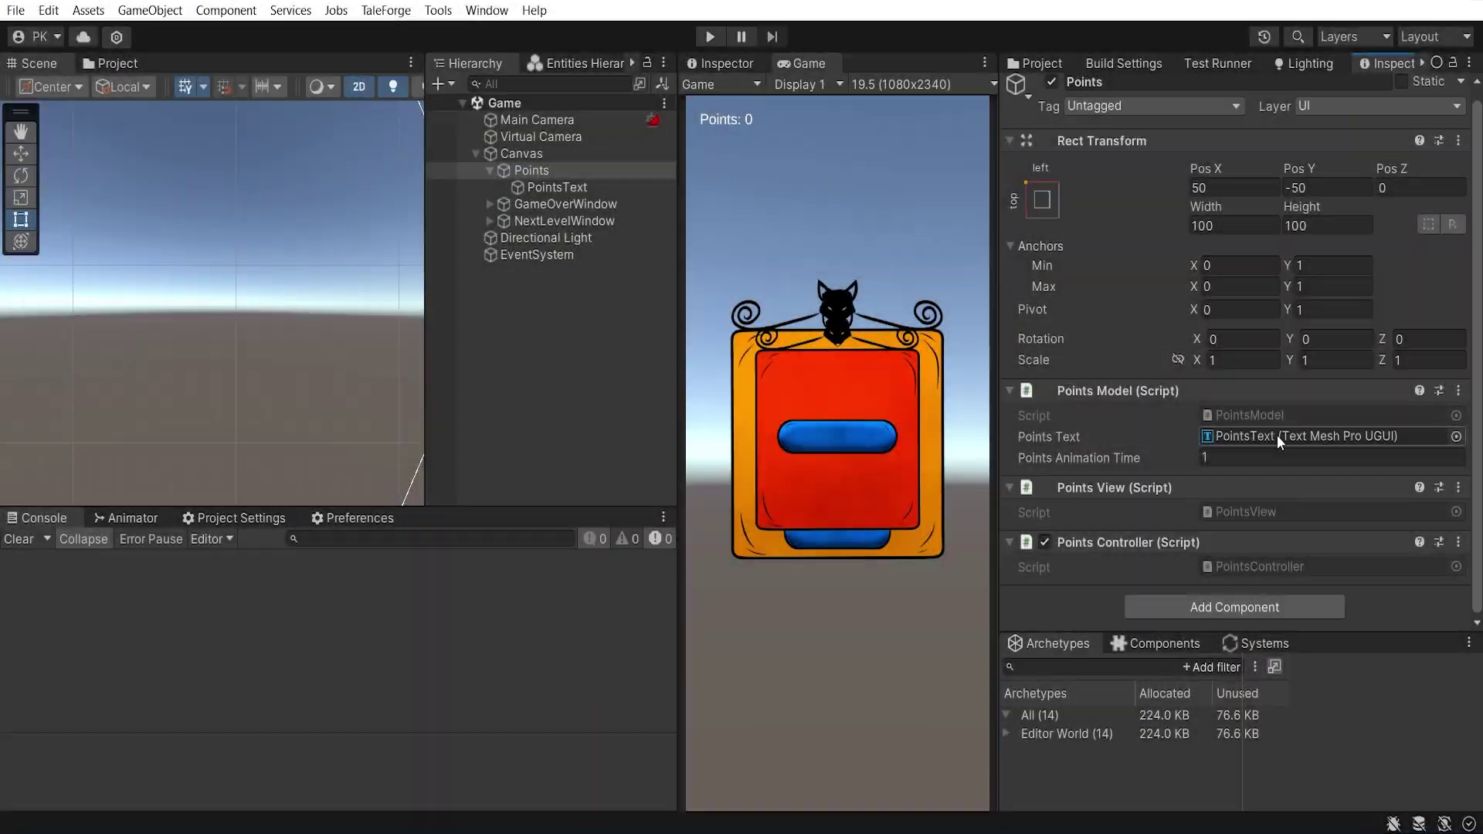
- Open the Main scene from Assets/Scenes, enter Play mode and start the game
click(1032, 62)
double_click(1256, 176)
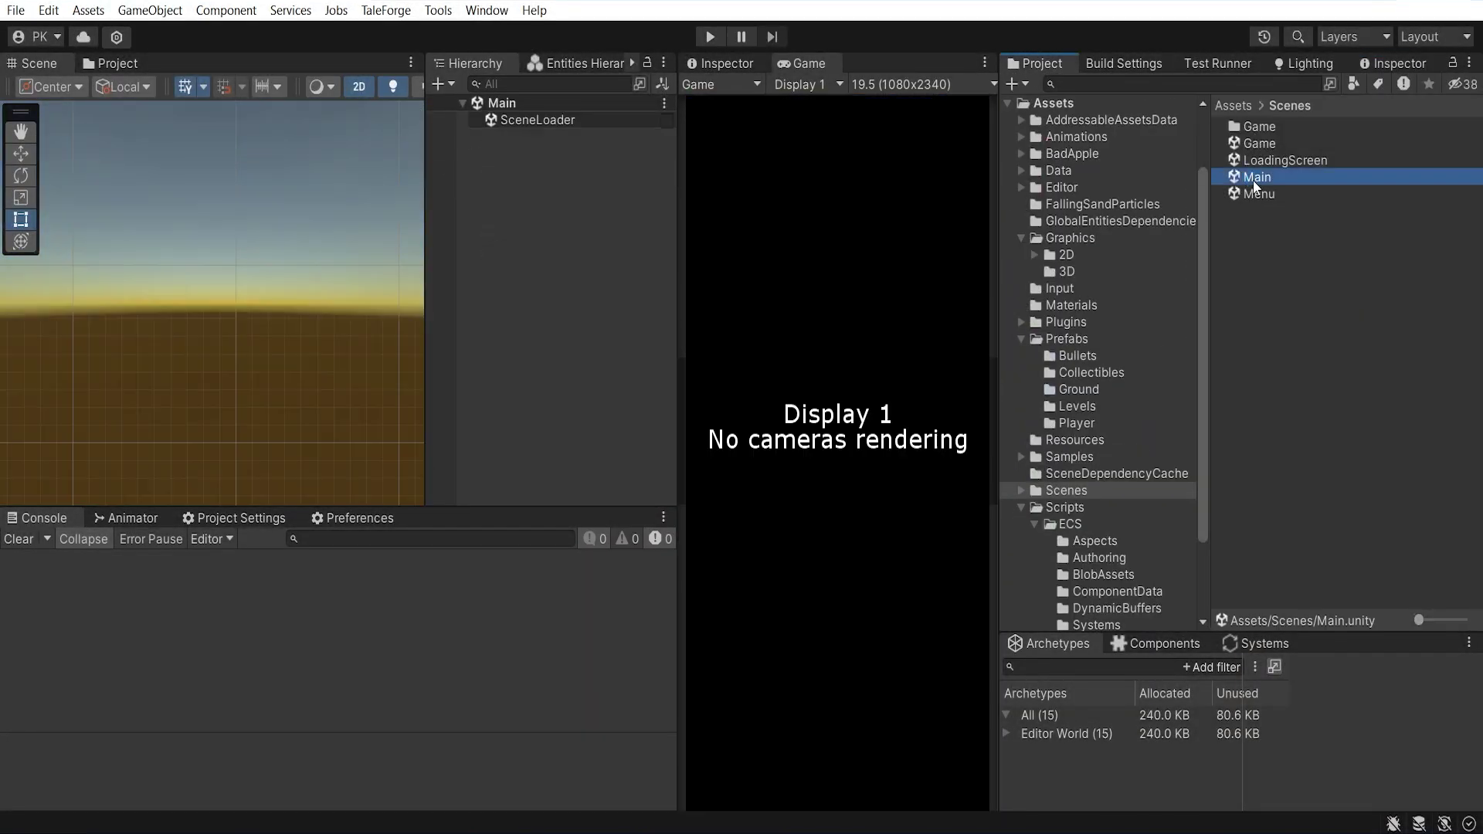
click(710, 38)
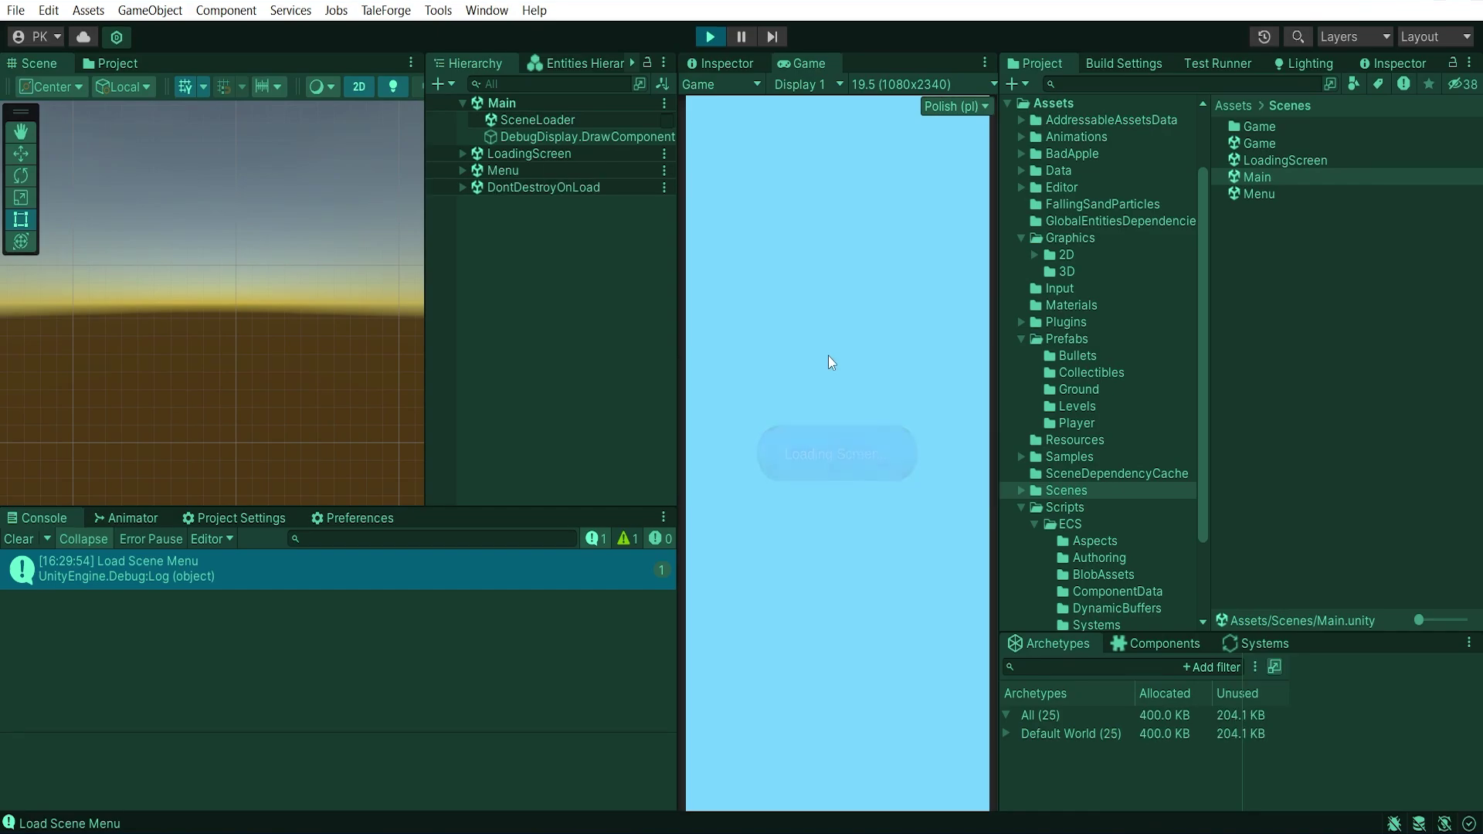
click(858, 431)
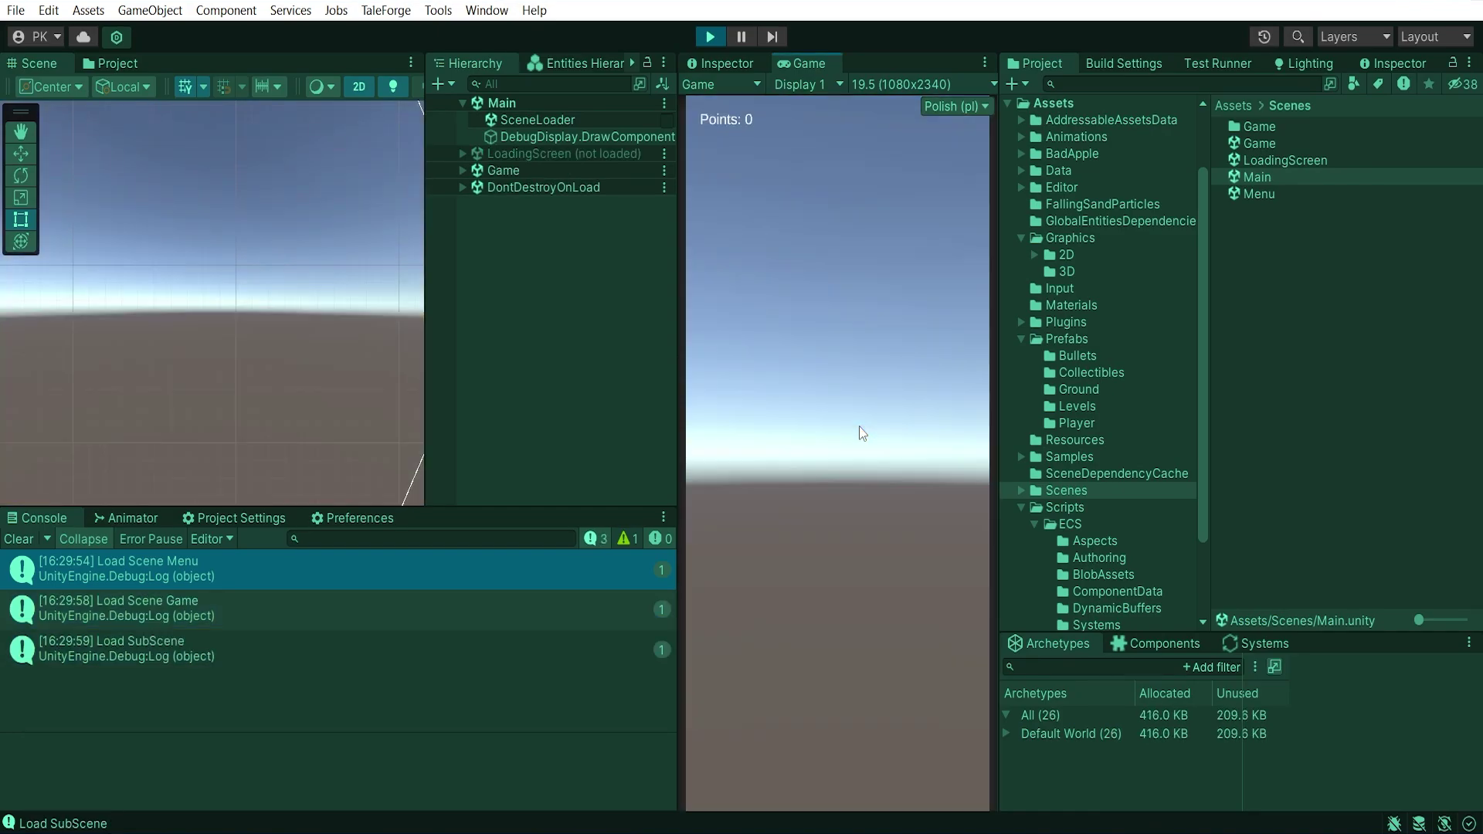
- Make the fox jump across platforms until it collects a coin
click(776, 437)
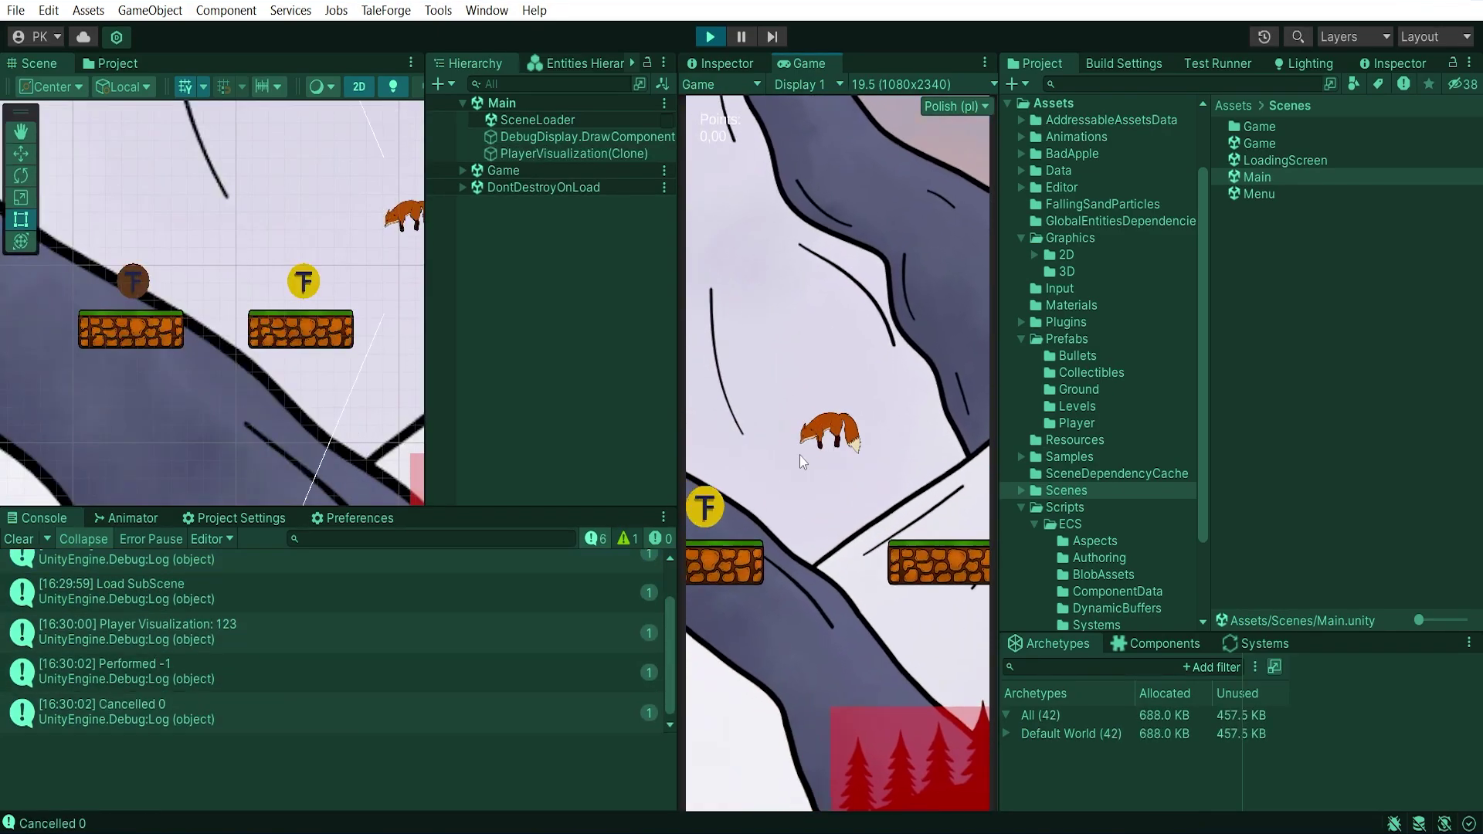
click(798, 455)
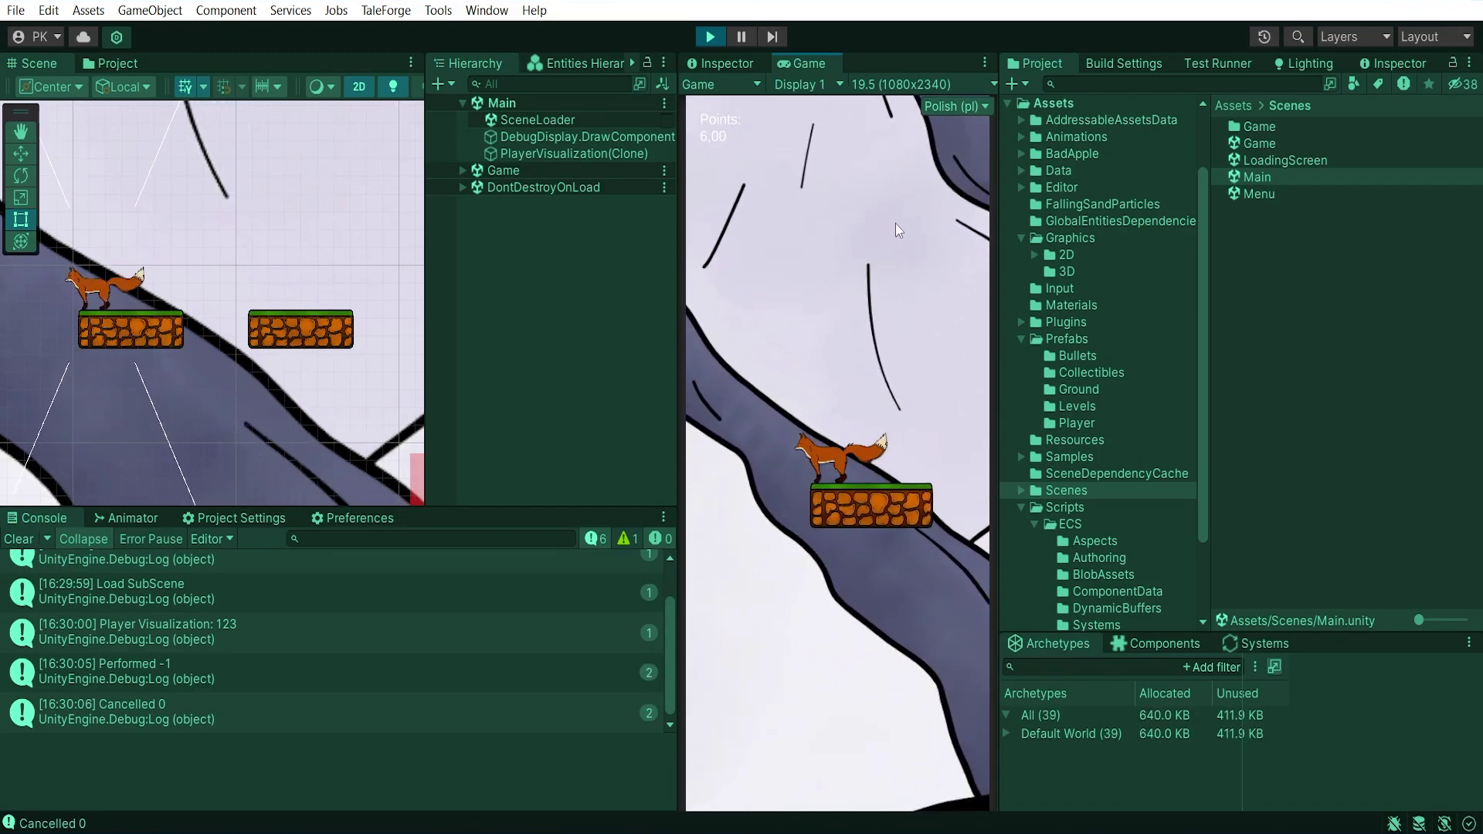
click(897, 228)
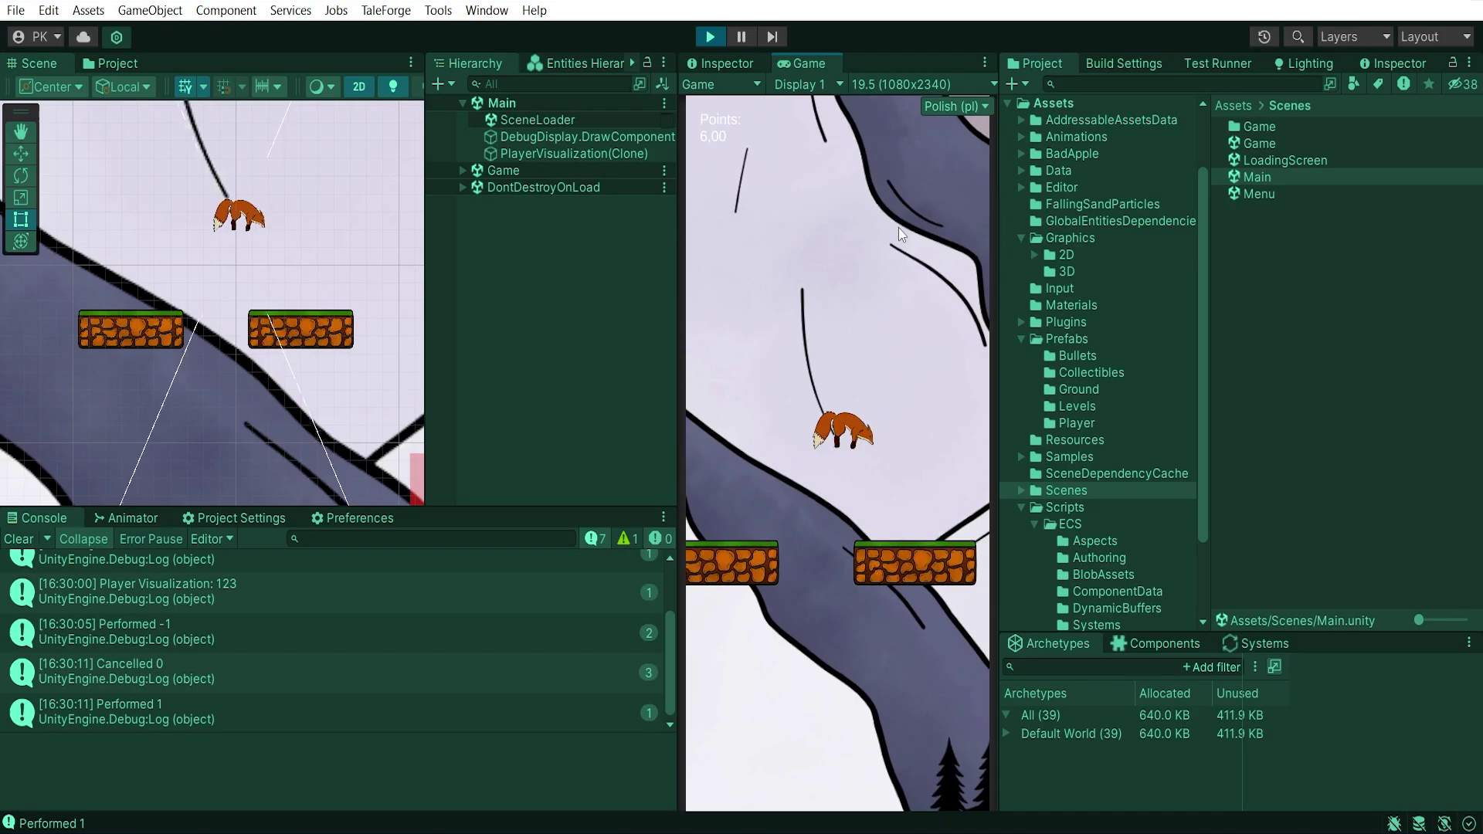
click(898, 228)
click(898, 228)
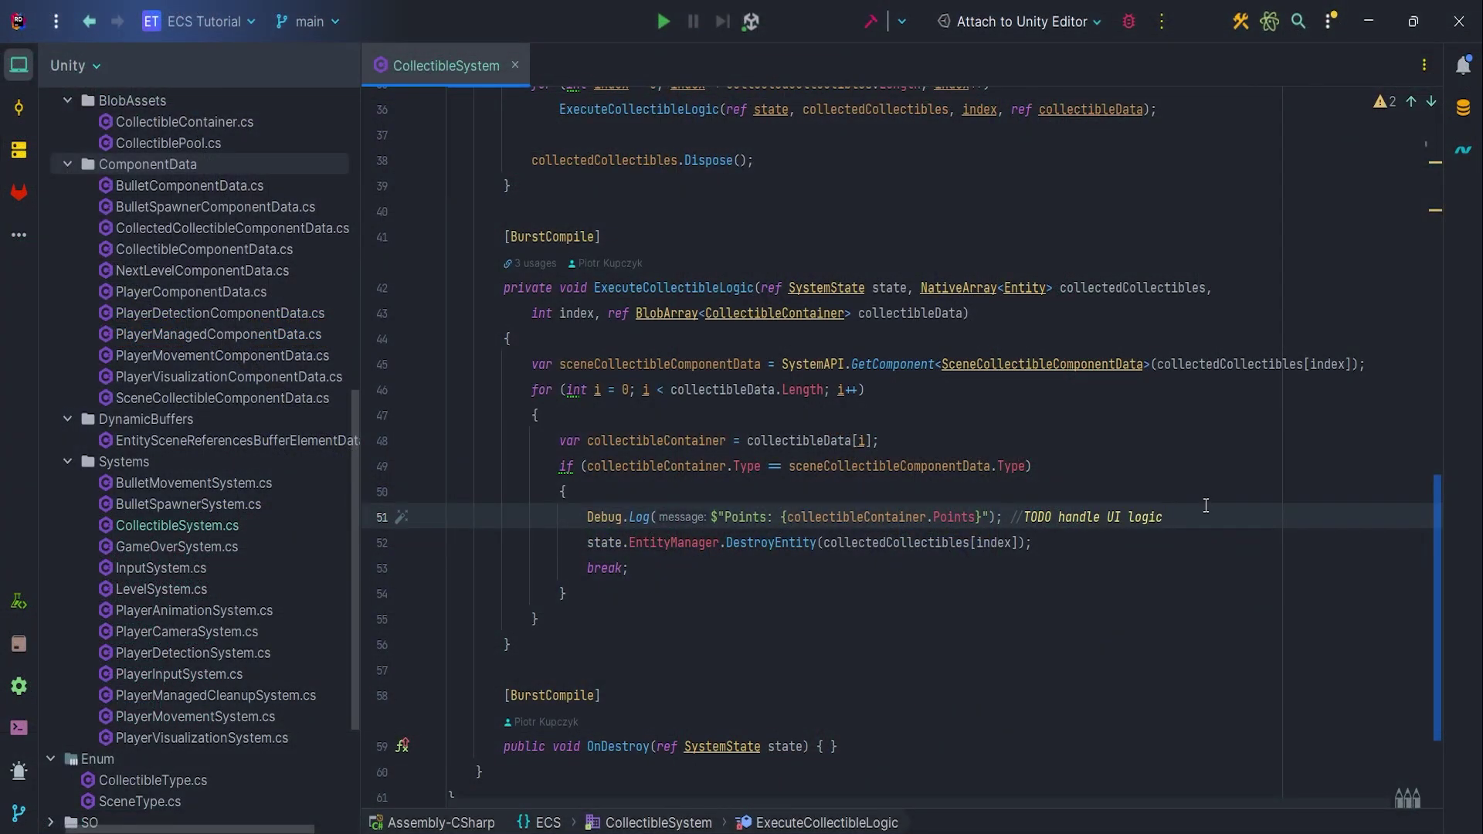
- Create struct PointsComponentData : IComponentData with public float Points, then return to CollectibleSystem
right_click(127, 163)
mouse_move(169, 176)
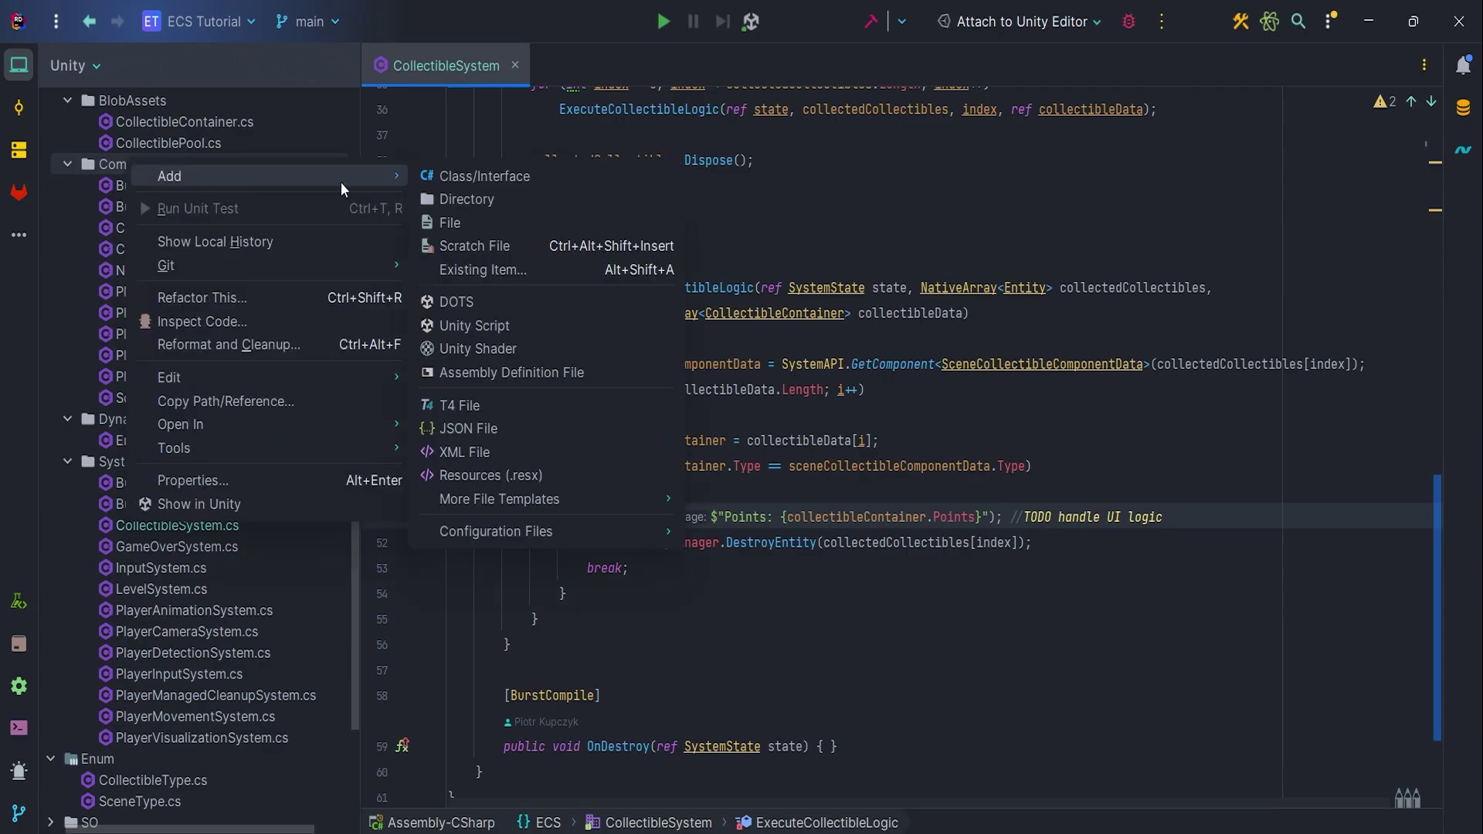
click(494, 177)
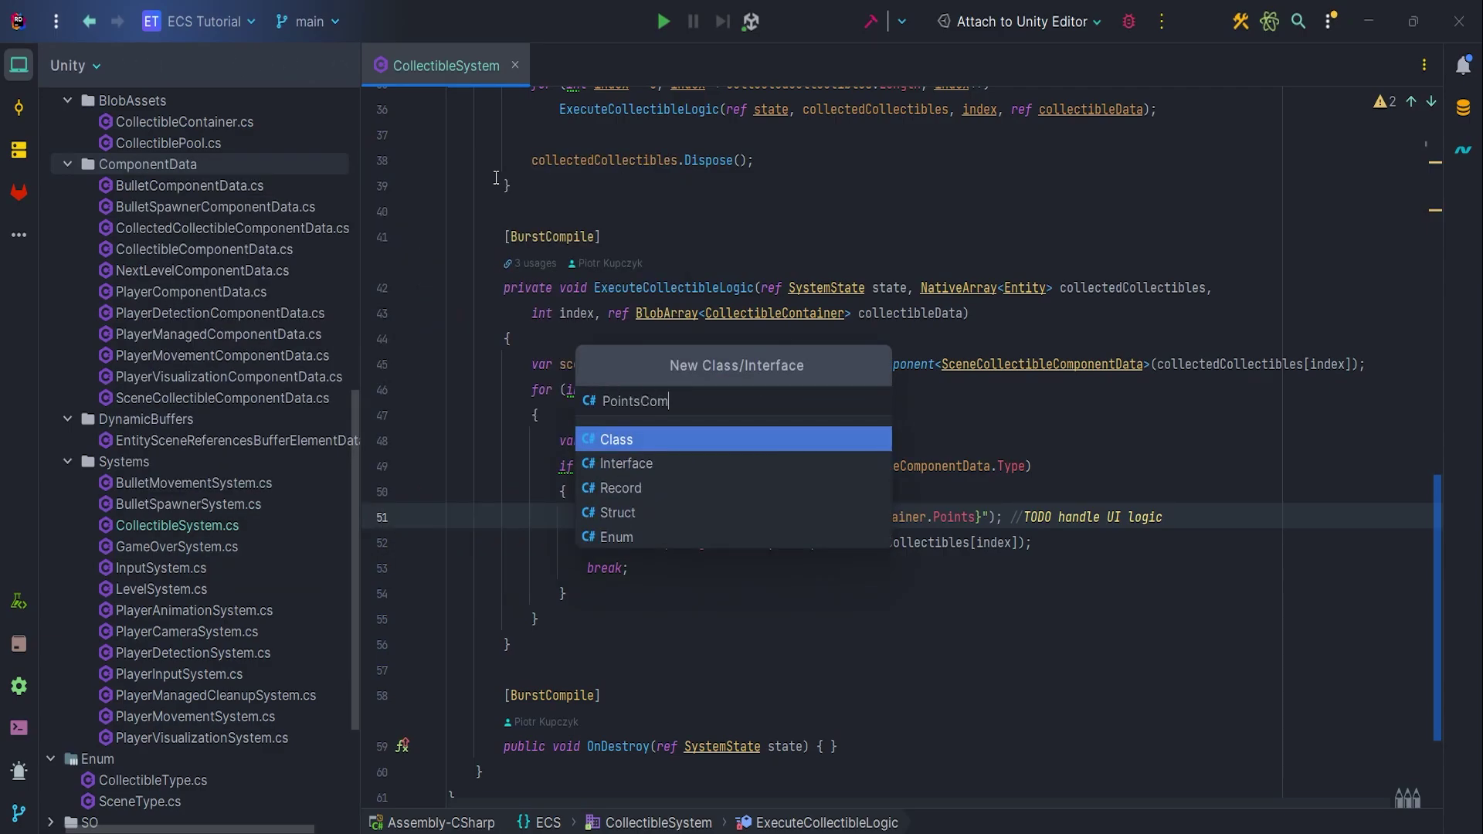
click(616, 513)
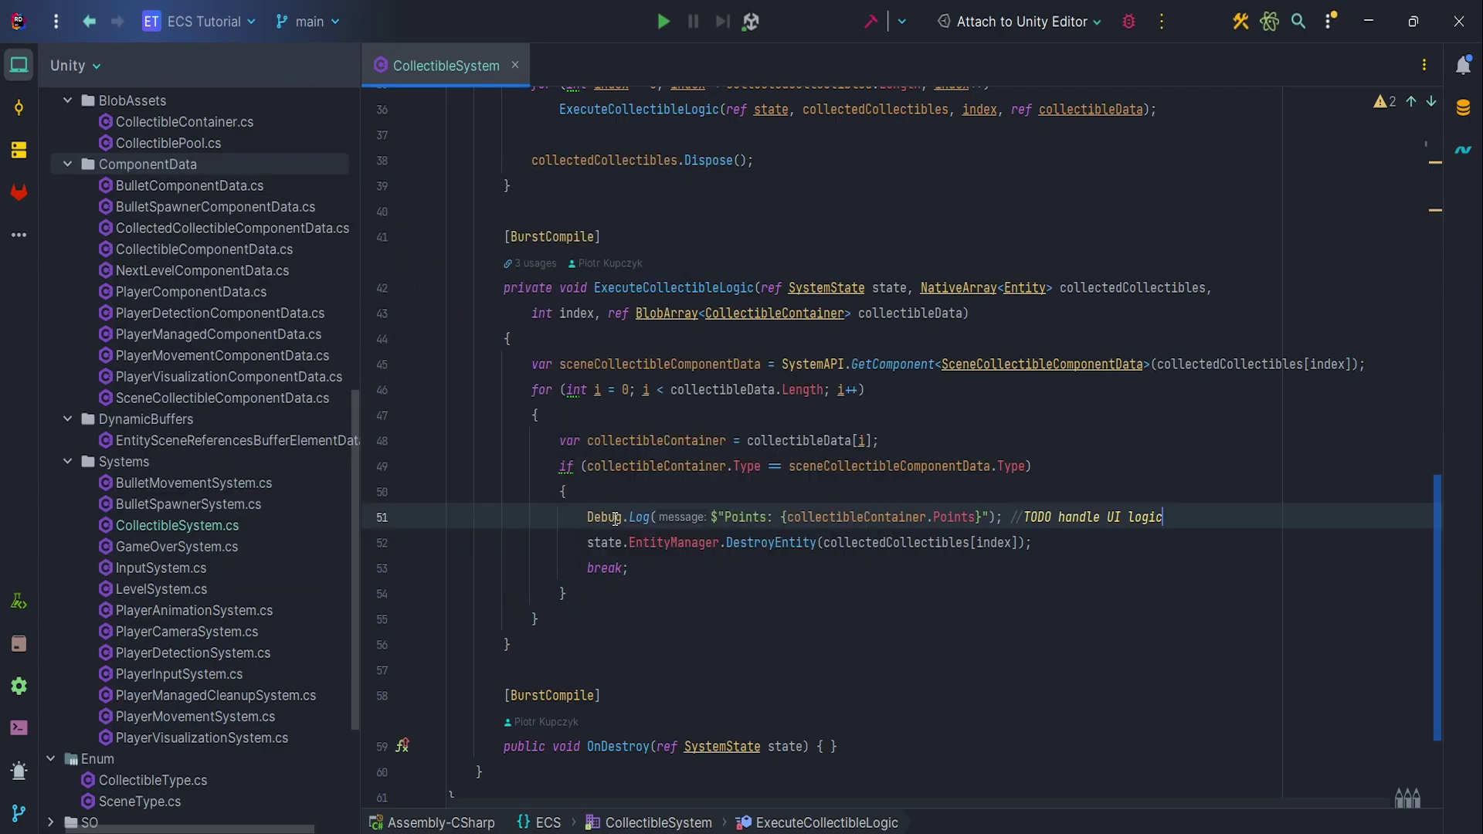
text(: ICom)
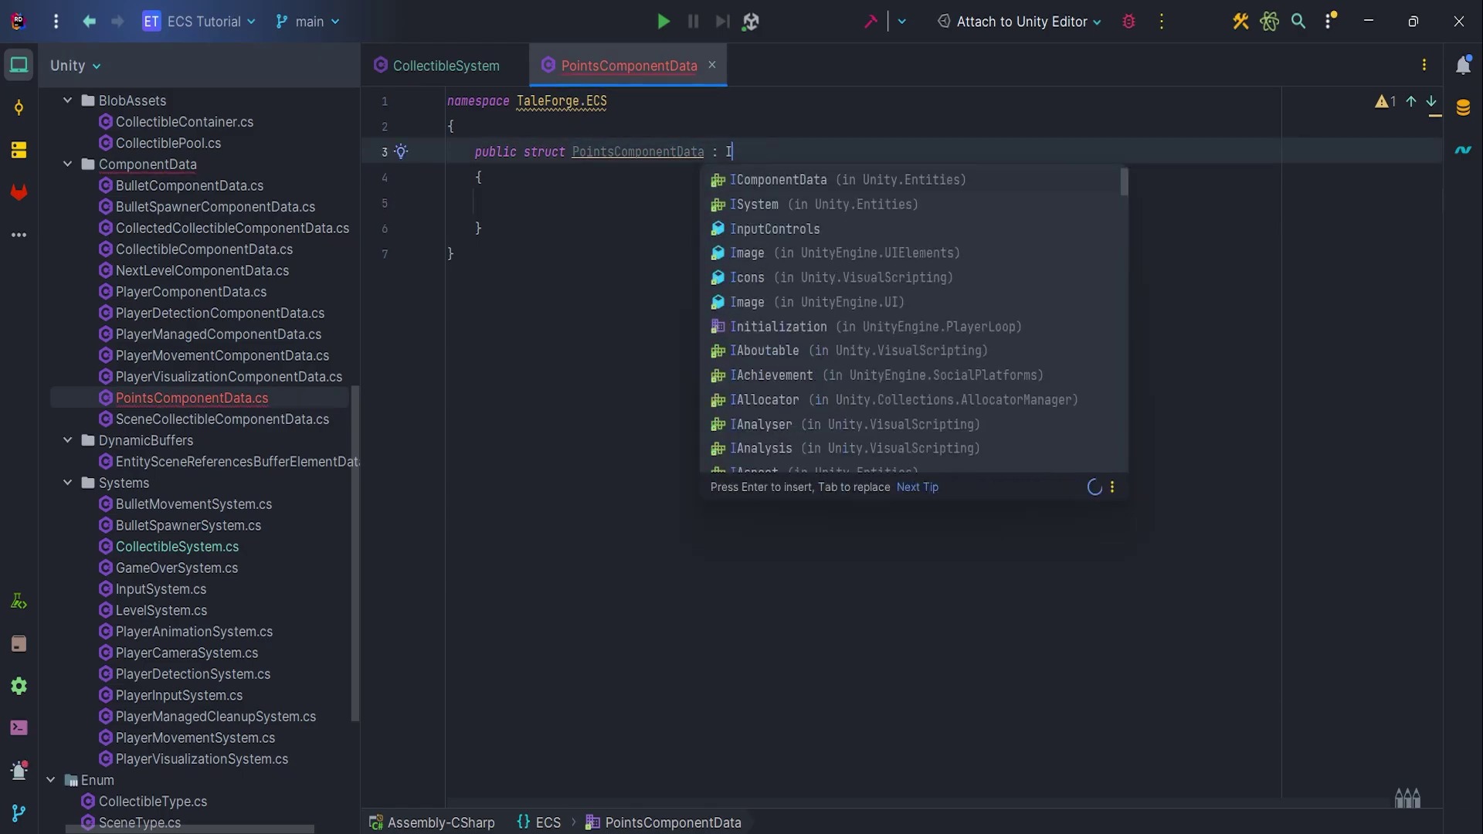
key(Tab)
key(Down)
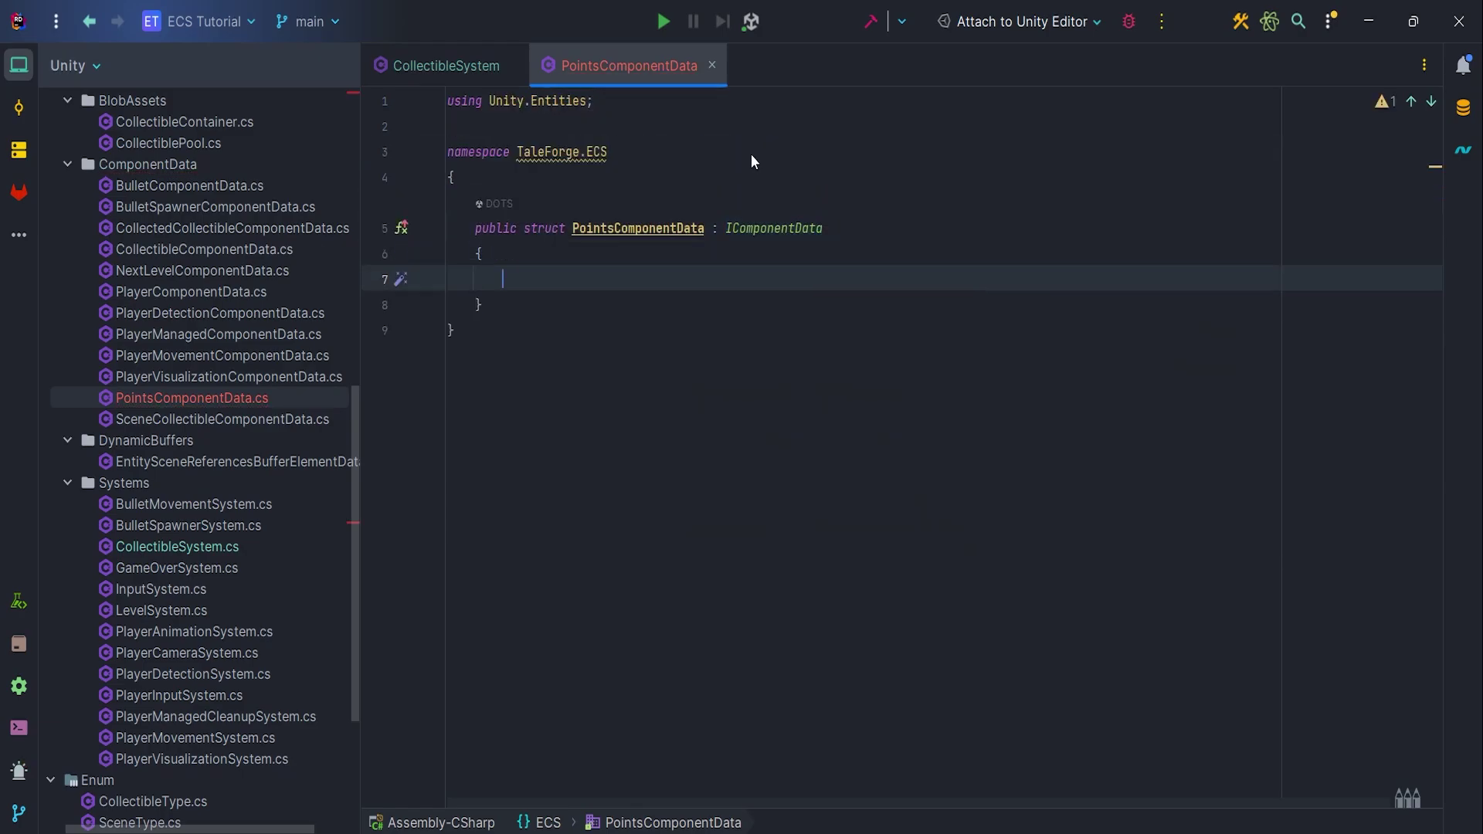
text(publ)
key(Tab)
text(float)
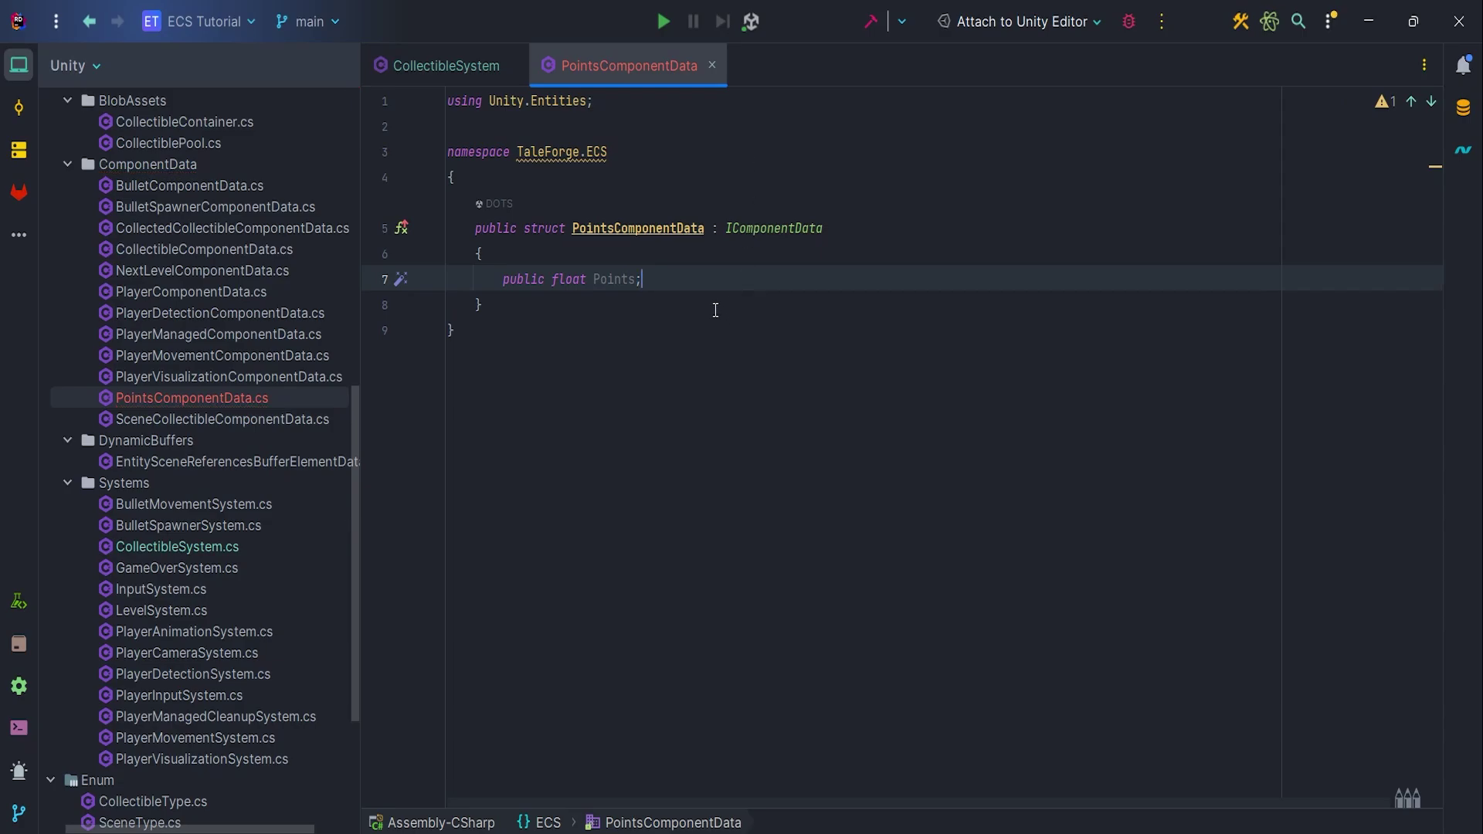
click(435, 65)
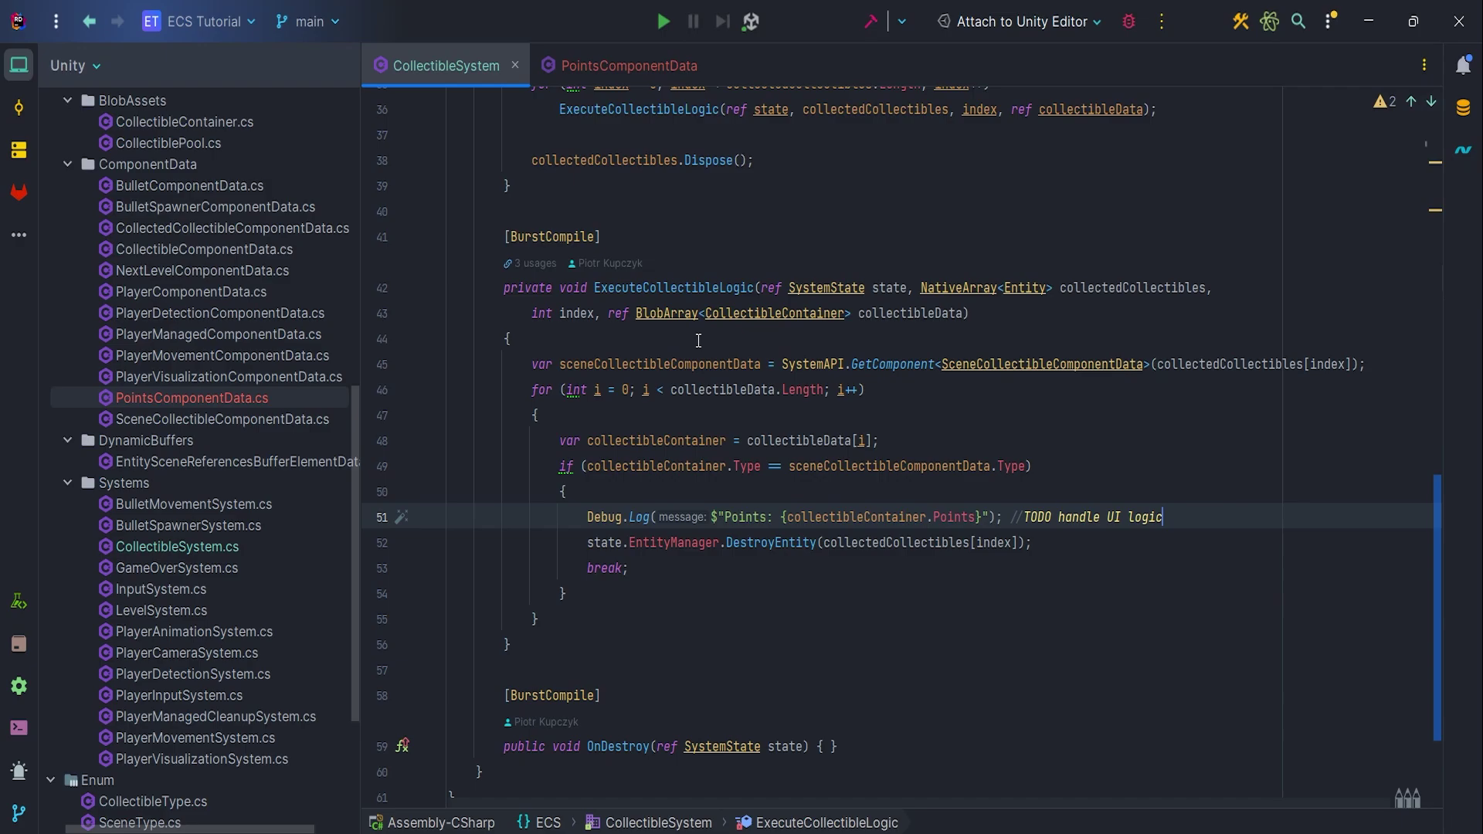
- Add an entity variable line at the top of the collectible method body
click(697, 340)
key(Return)
text(var entity =)
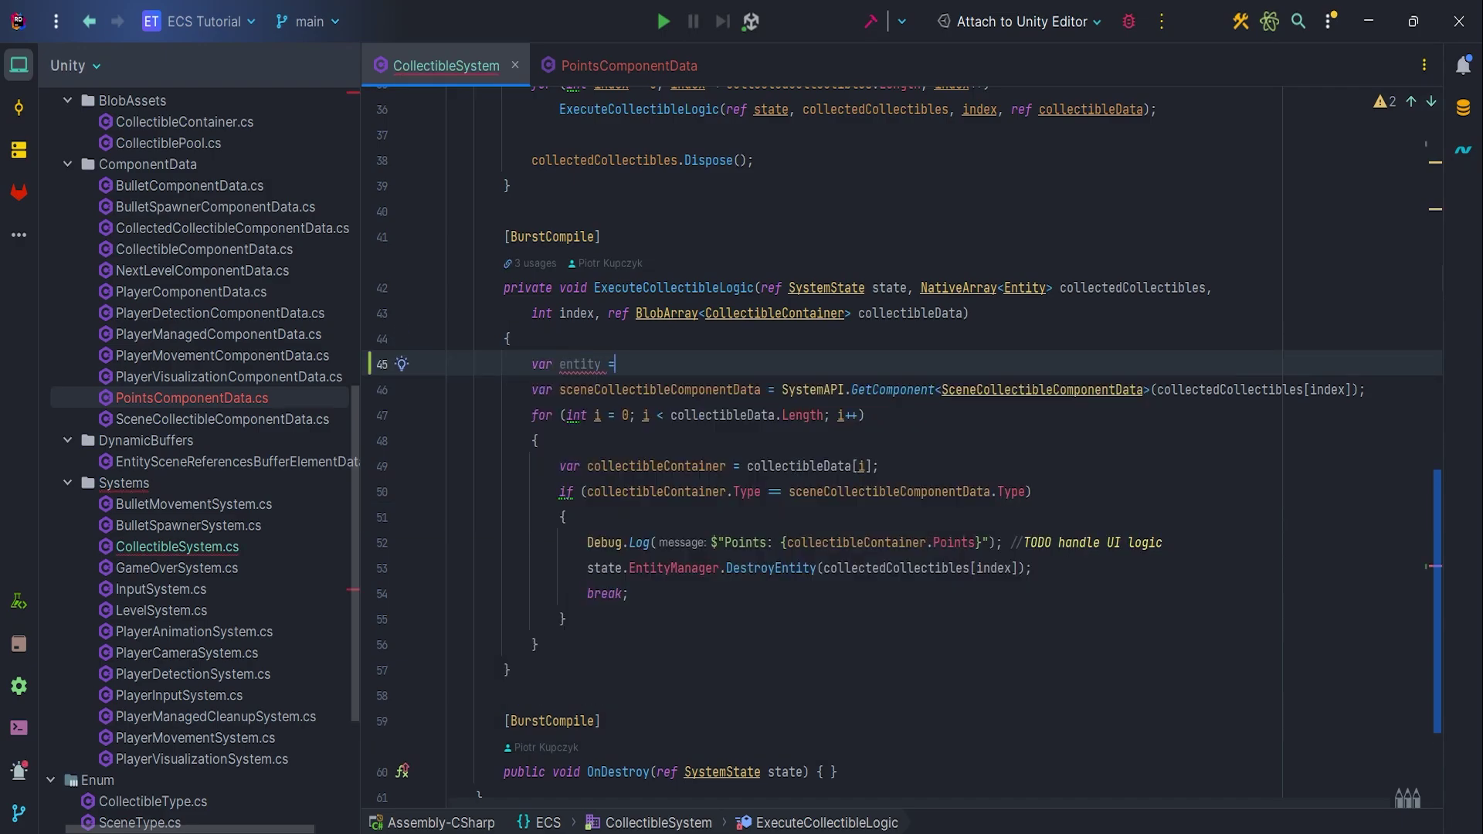
key(Escape)
click(1278, 390)
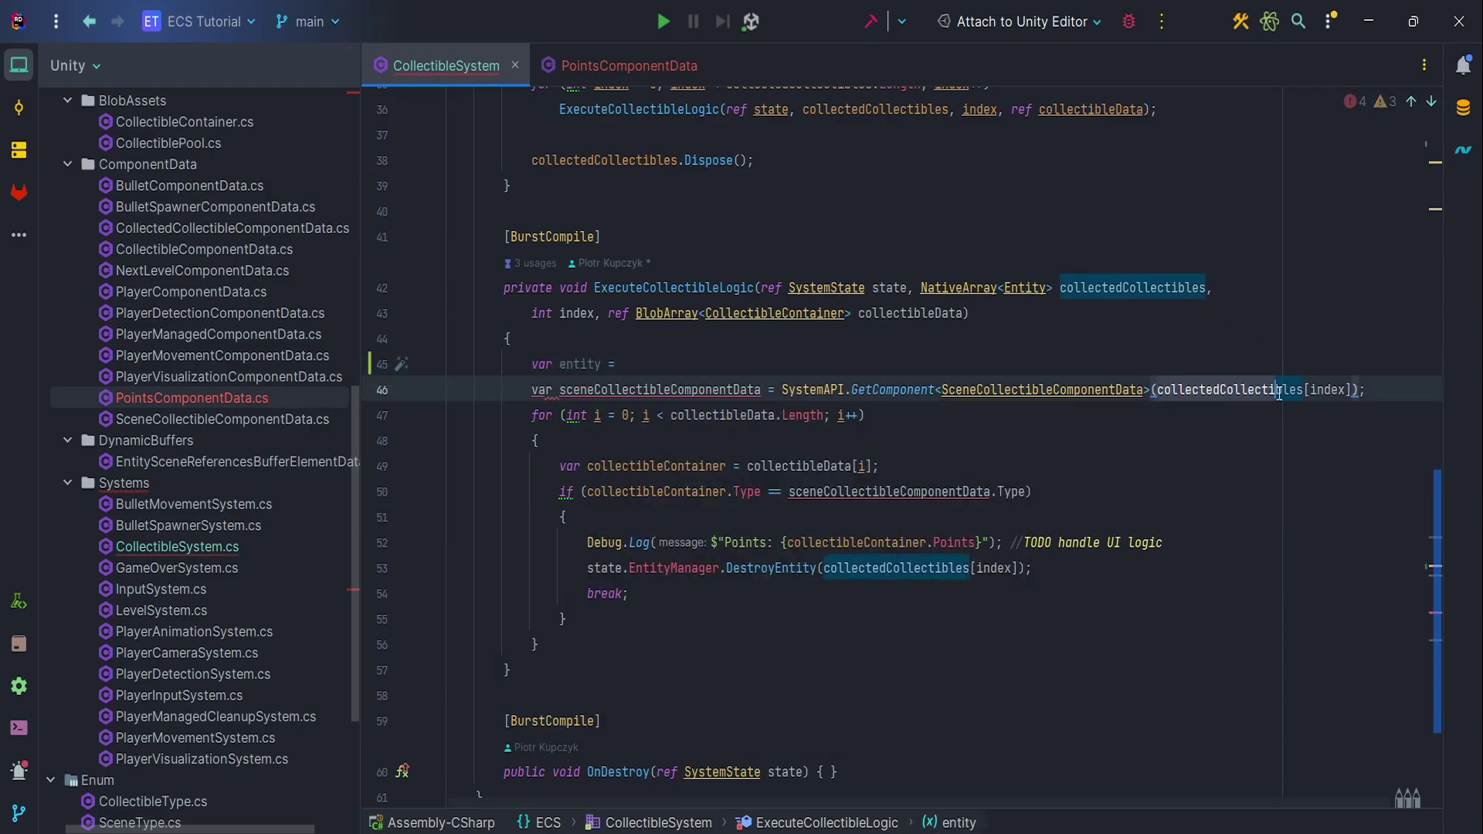
click(1359, 389)
text(collectedCollectibles[index];)
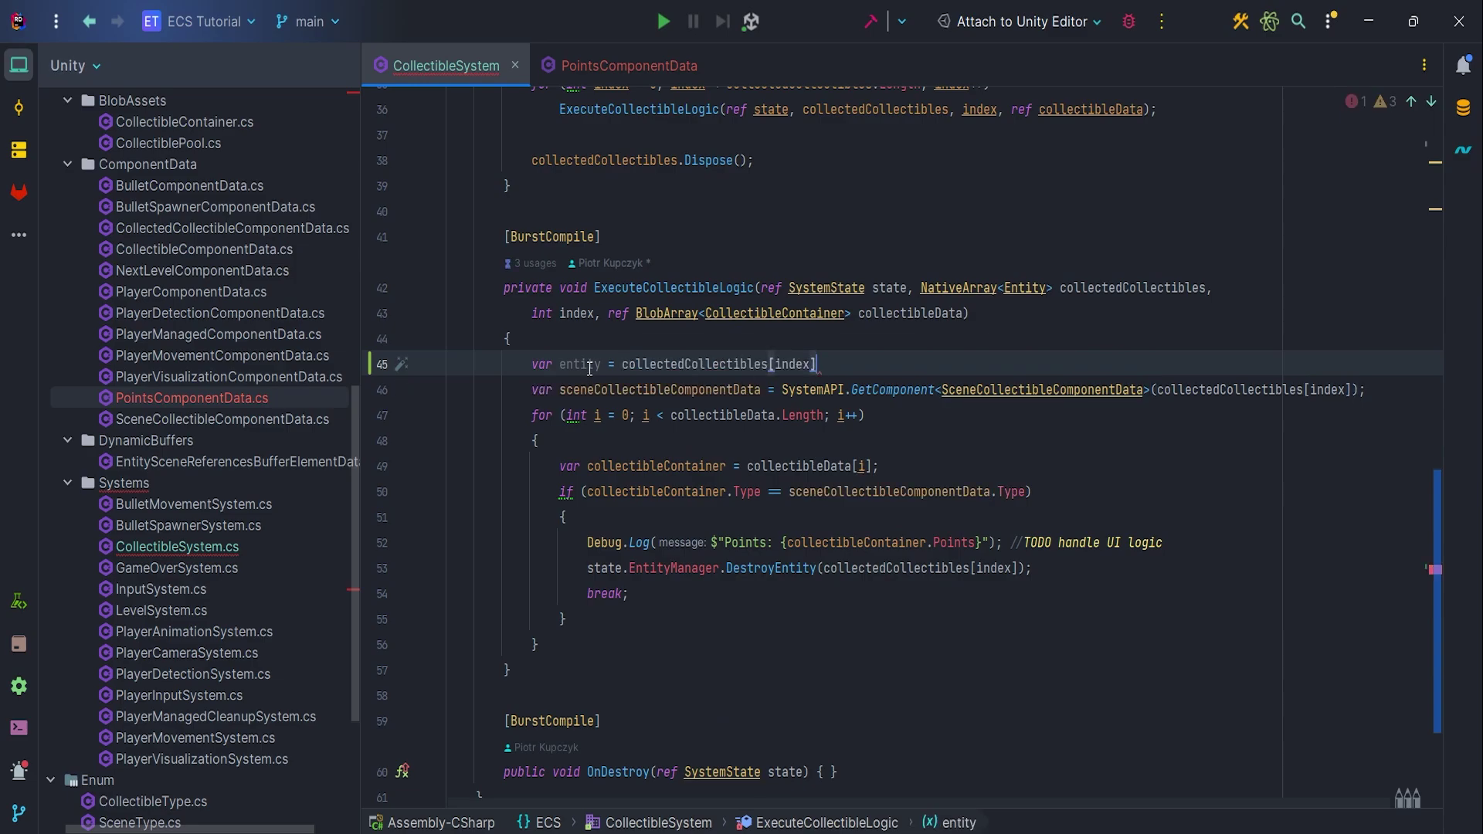
- Replace the GetComponent and DestroyEntity arguments with the entity variable
double_click(578, 364)
key(ctrl+c)
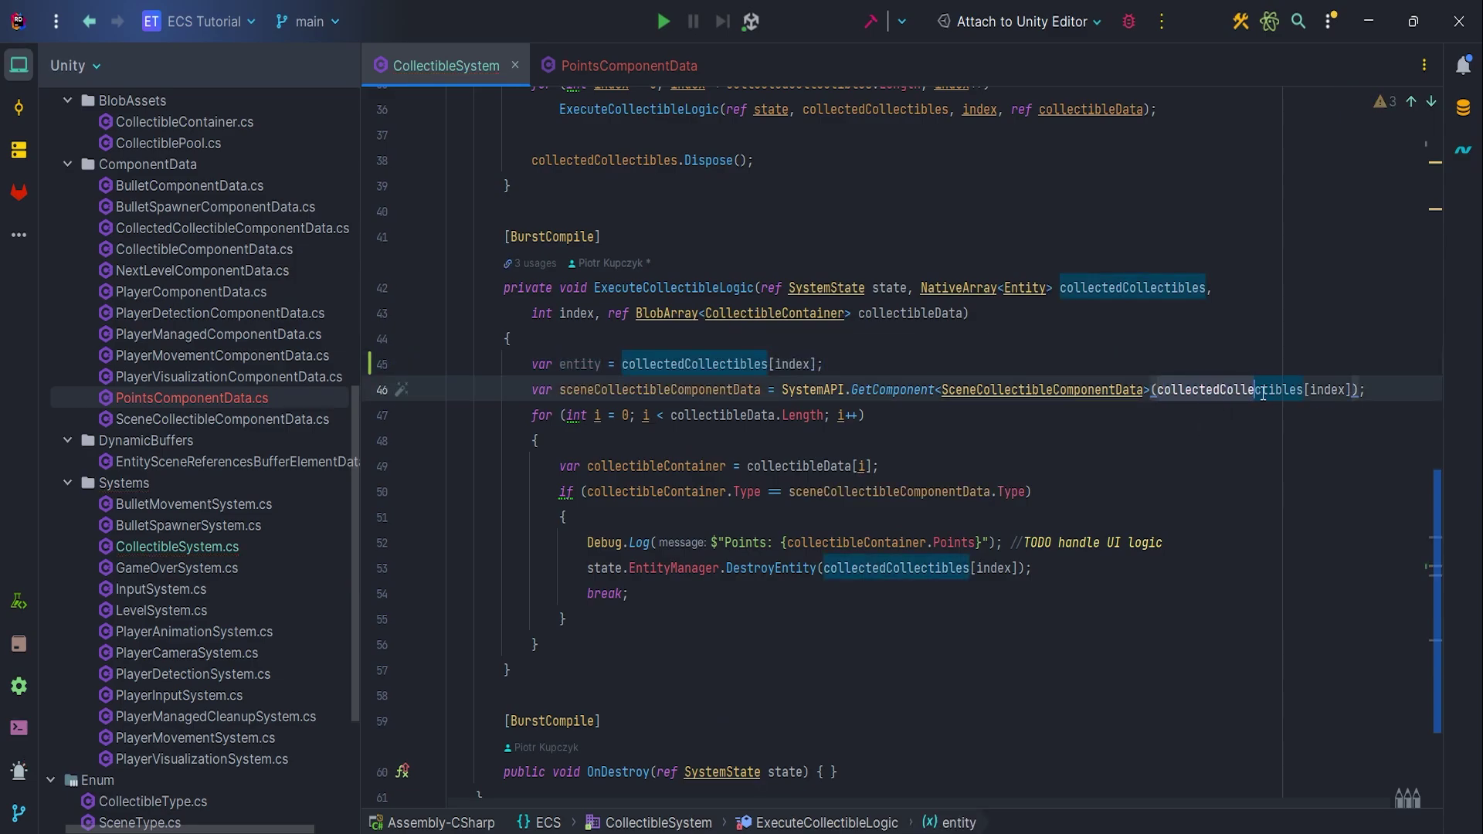
drag(1358, 390, 1155, 390)
key(ctrl+v)
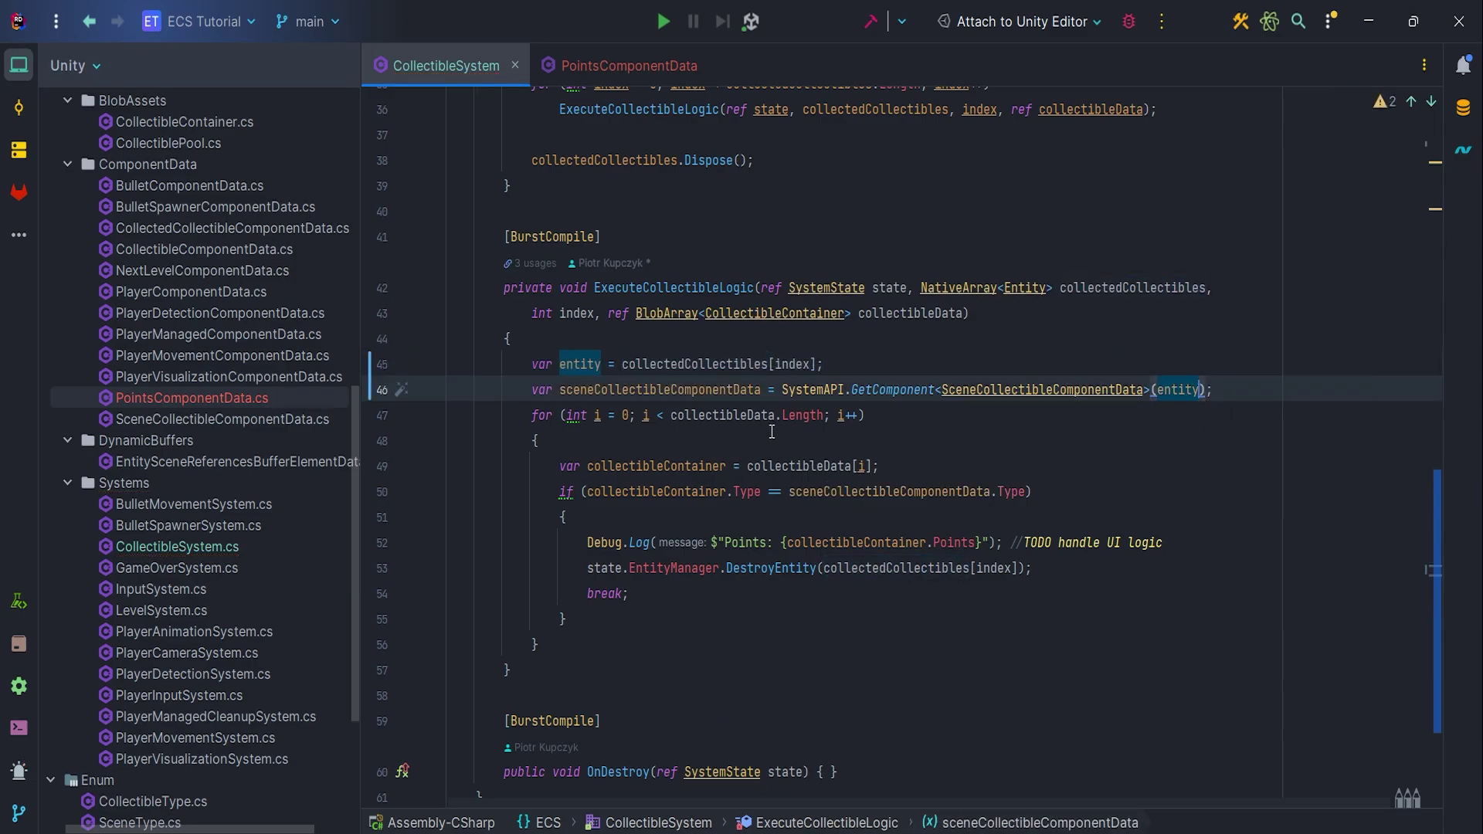
click(1021, 568)
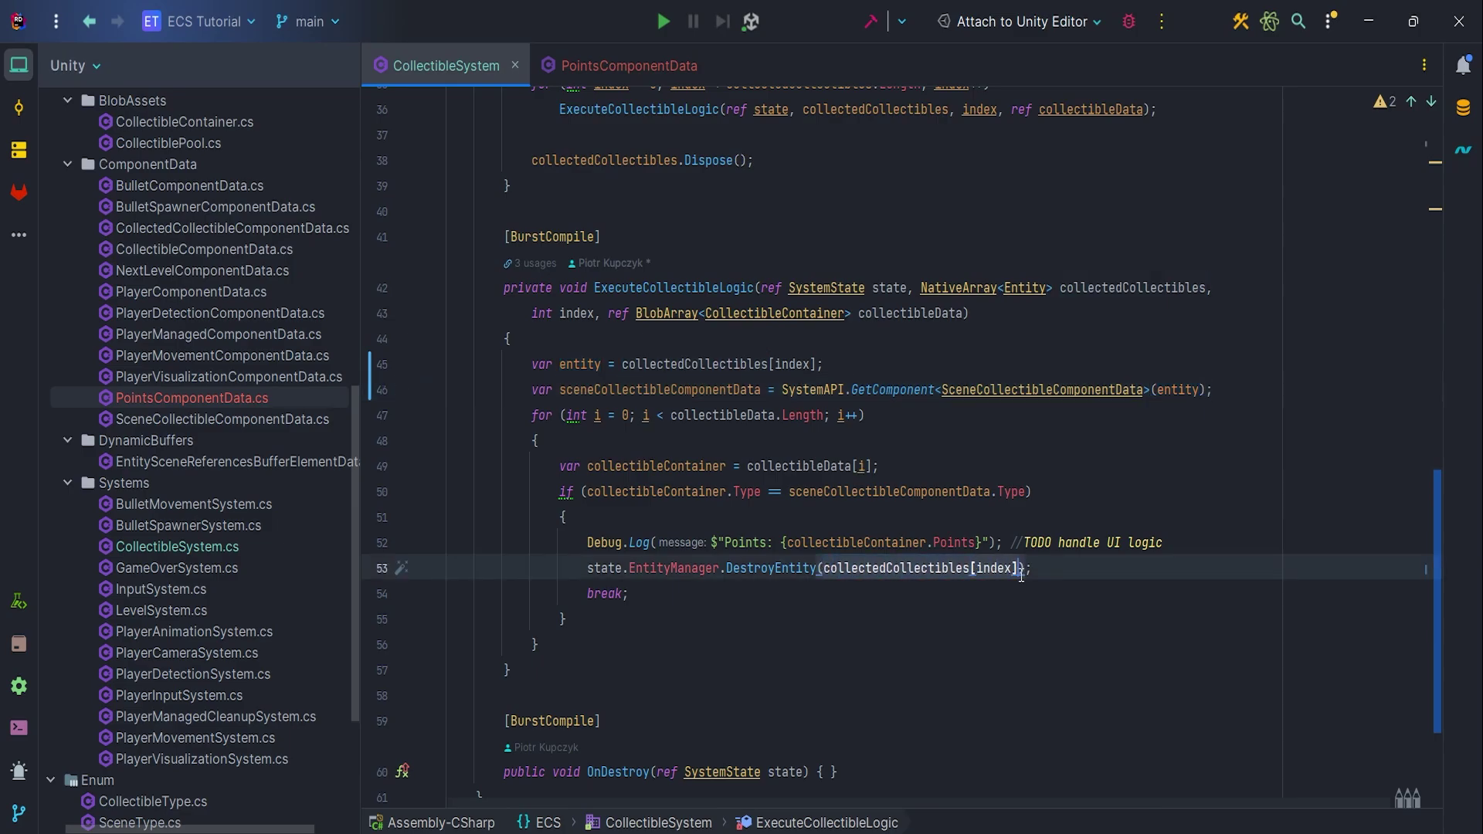
key(ctrl+v)
- Delete the Debug.Log line from the collectible branch
key(Up)
key(ctrl+shift+l)
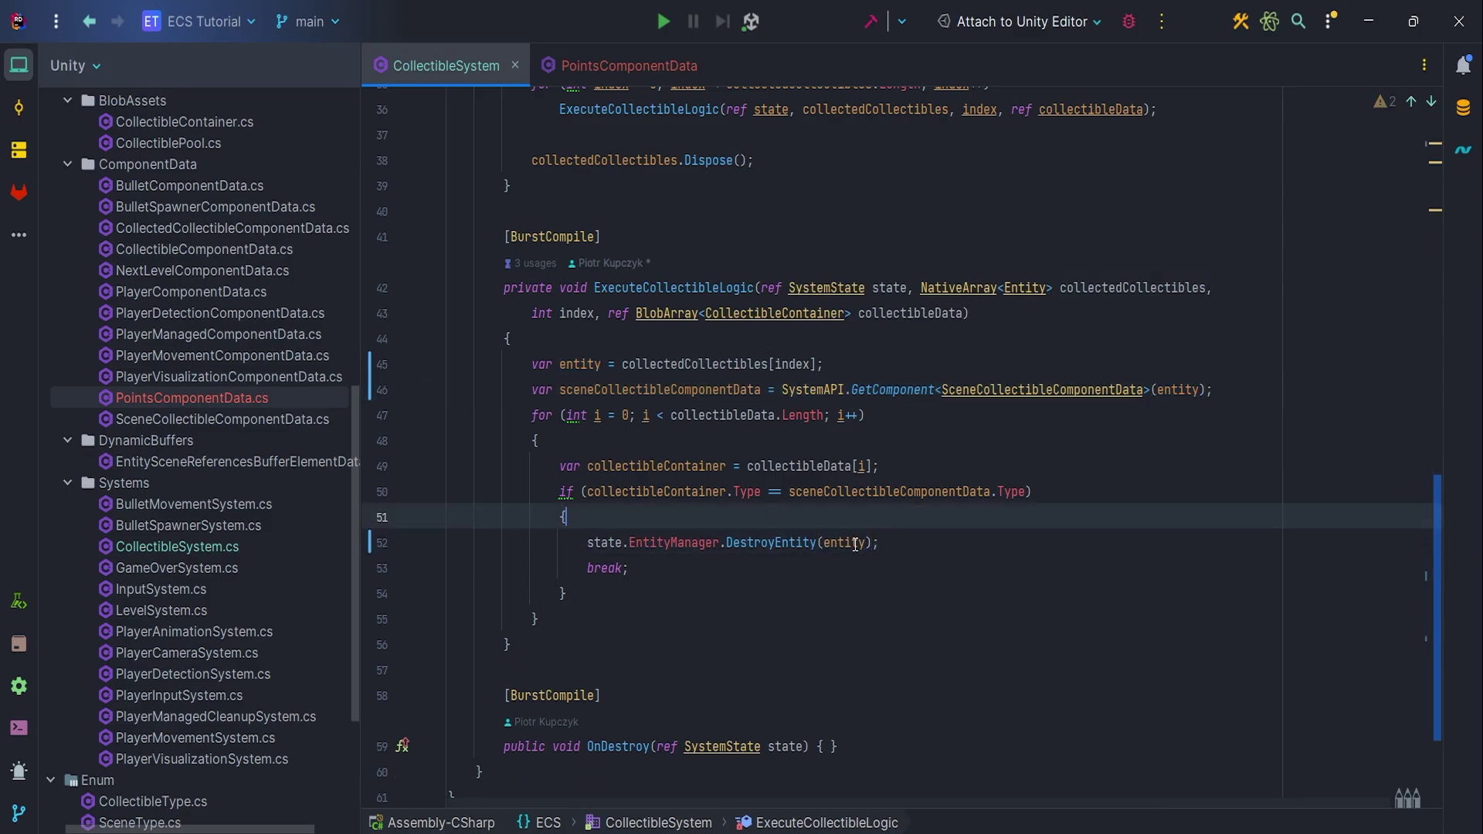
key(Down)
- Below DestroyEntity, create a pointsEntity with CreateEntity
key(End)
key(Return)
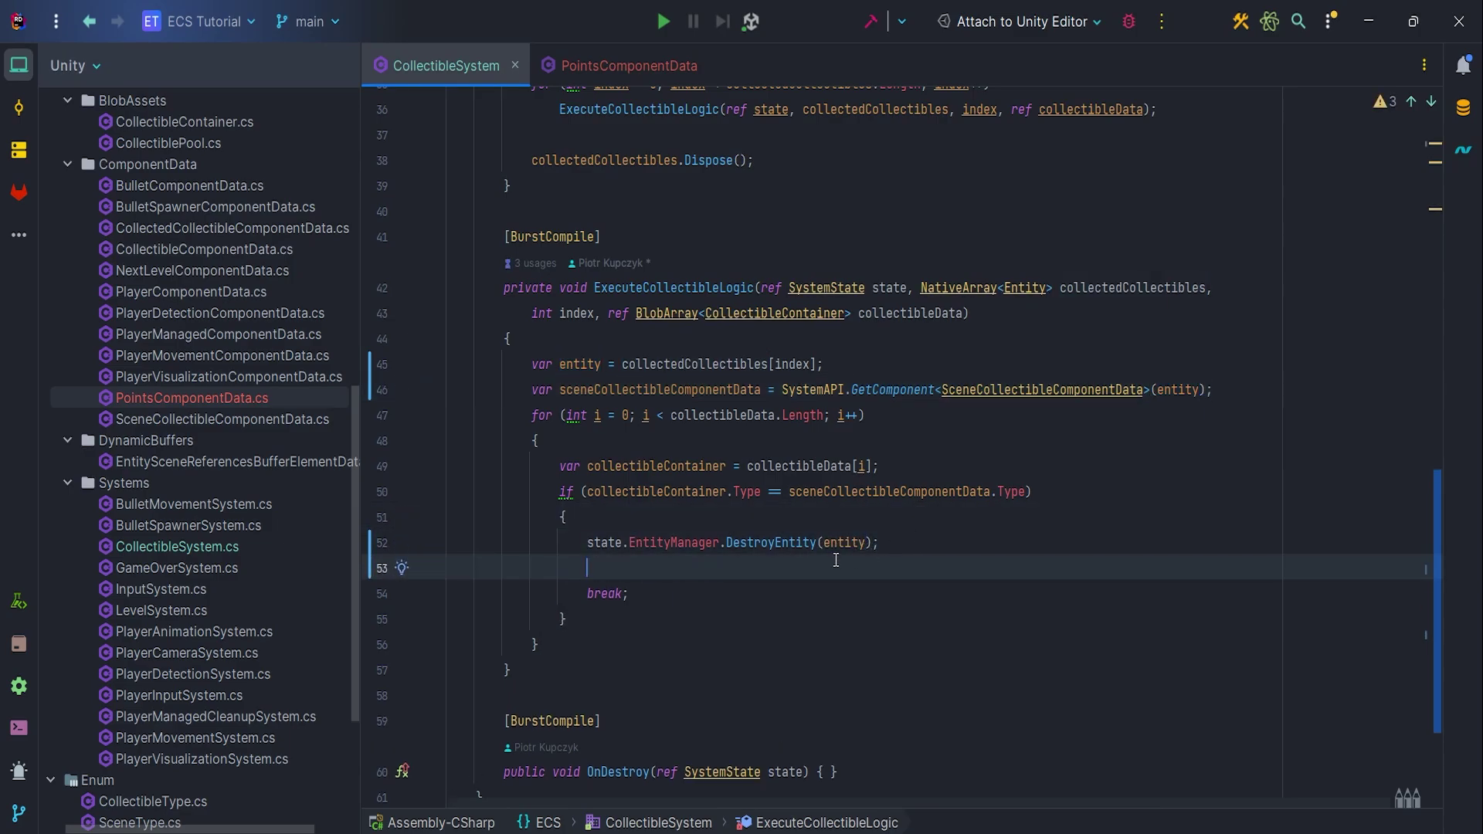
text(var pointsEntity )
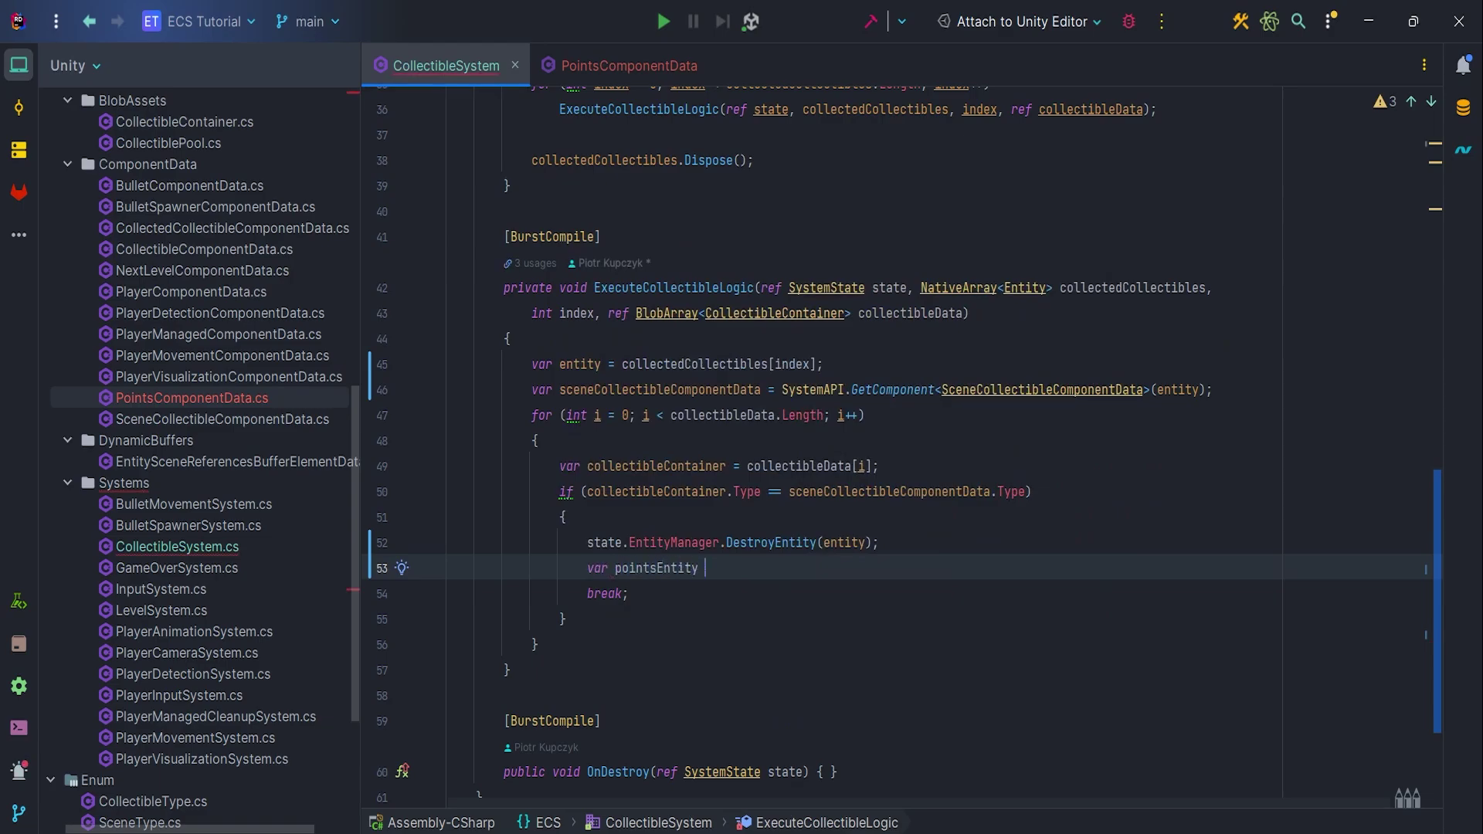
text(= state.EntityManager)
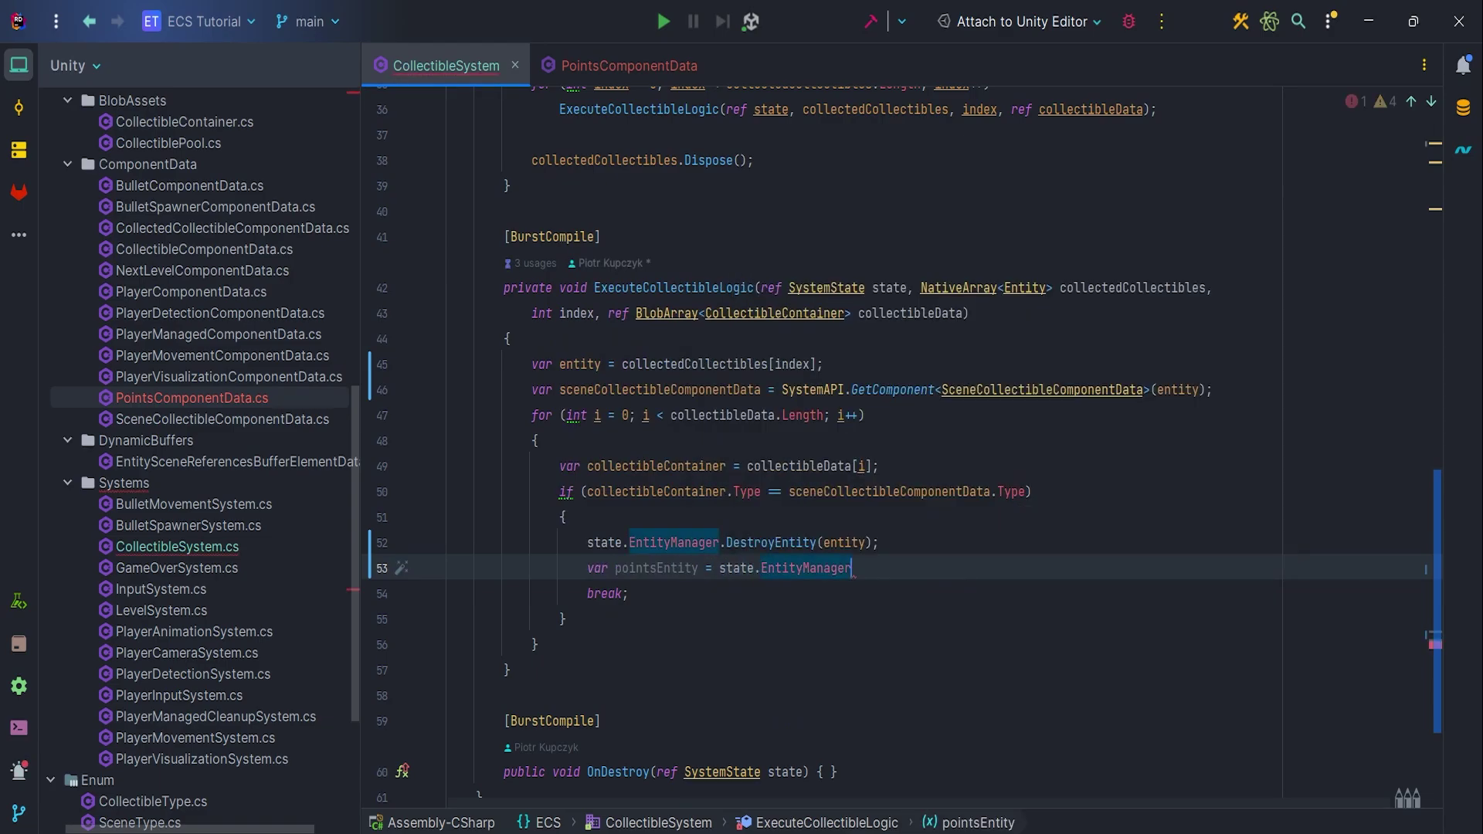
text(.Crea)
key(Tab)
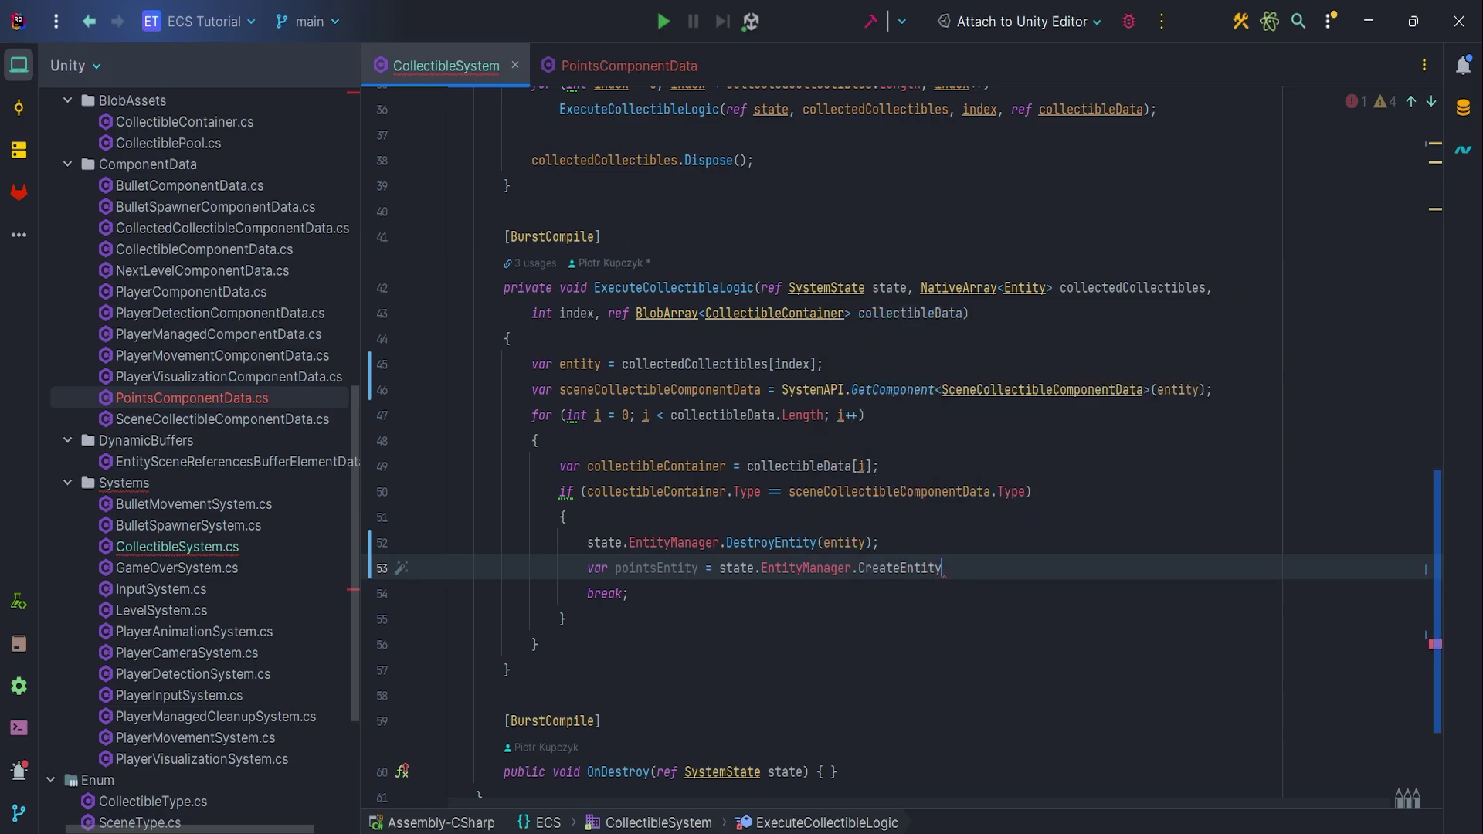
text(();)
key(Return)
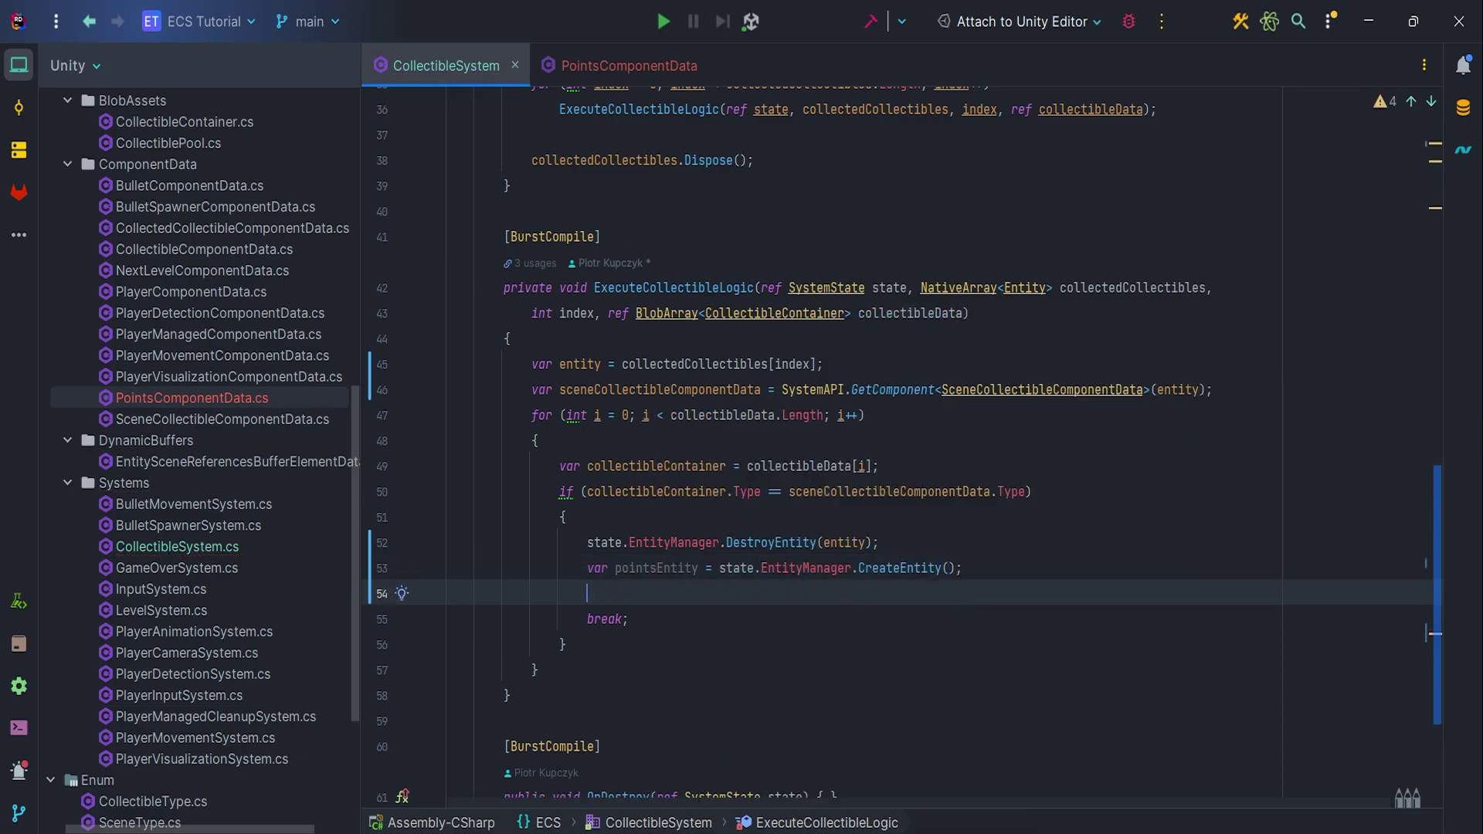
text(state.EntityManager.Ad)
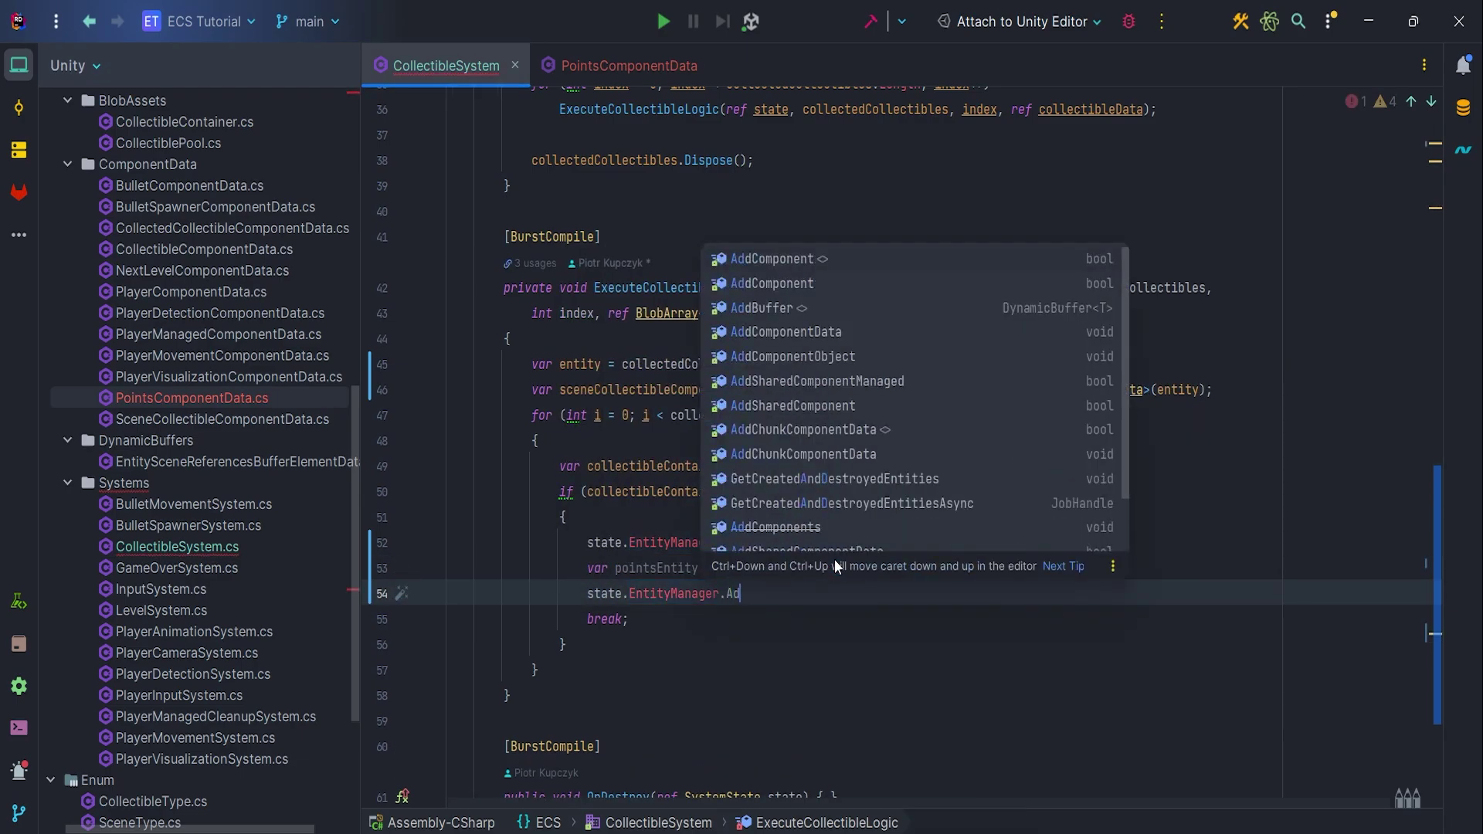
text(dC)
- Add PointsComponentData to pointsEntity with Points = collectibleContainer.Points
key(Tab)
text(()
key(Escape)
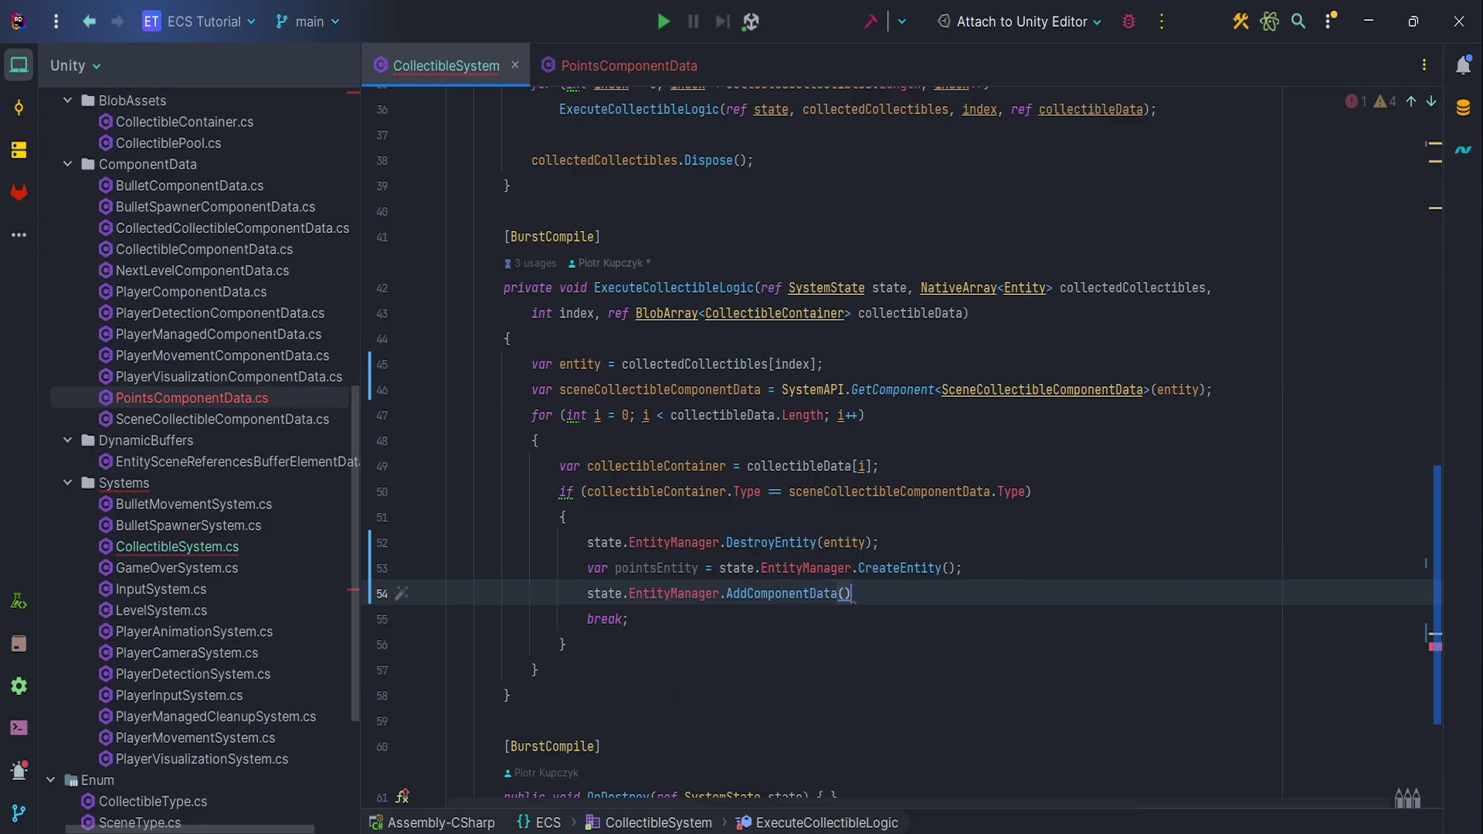
text(po)
key(Tab)
text(, )
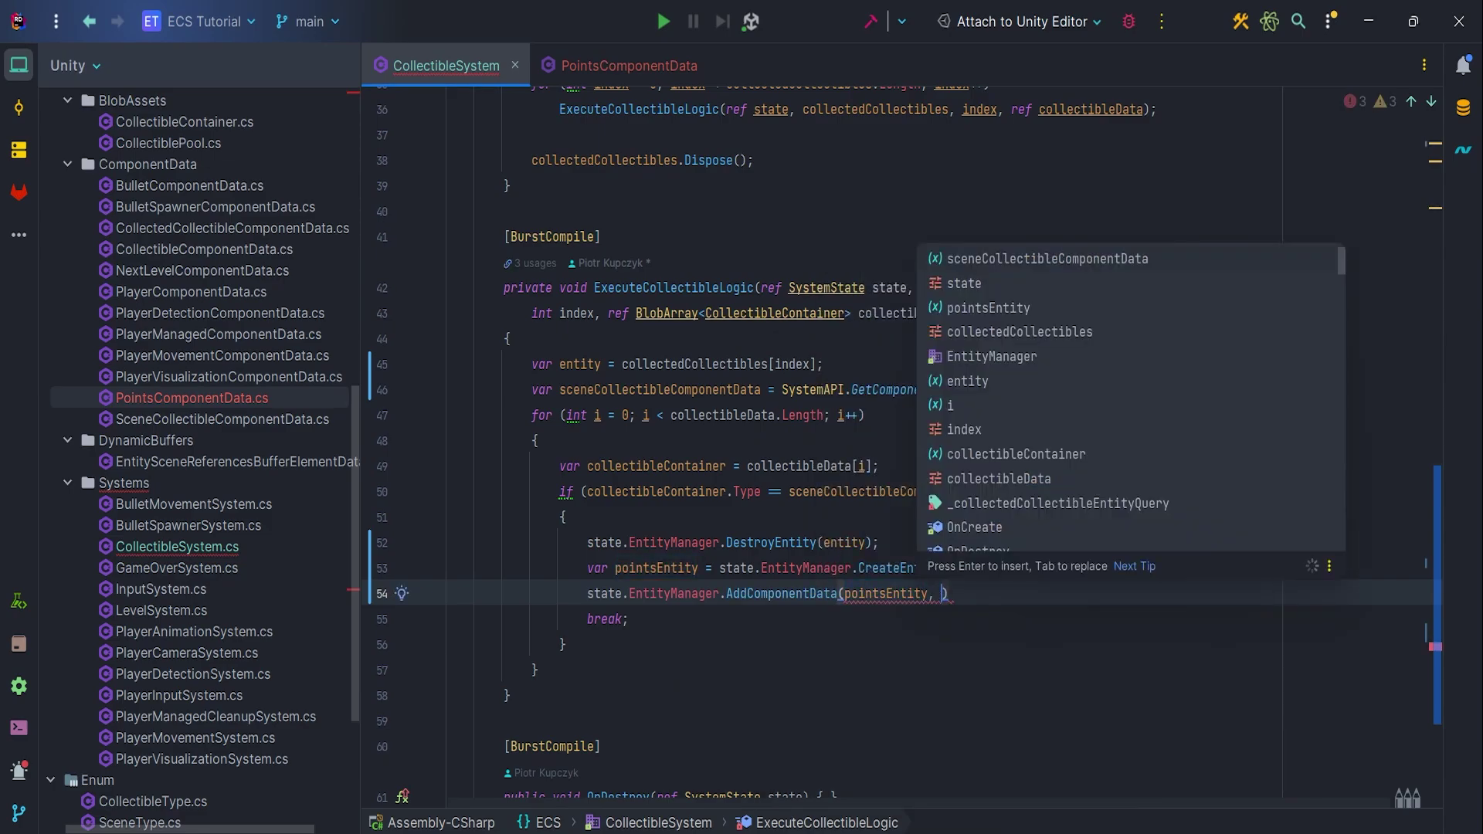
text(new PointsC)
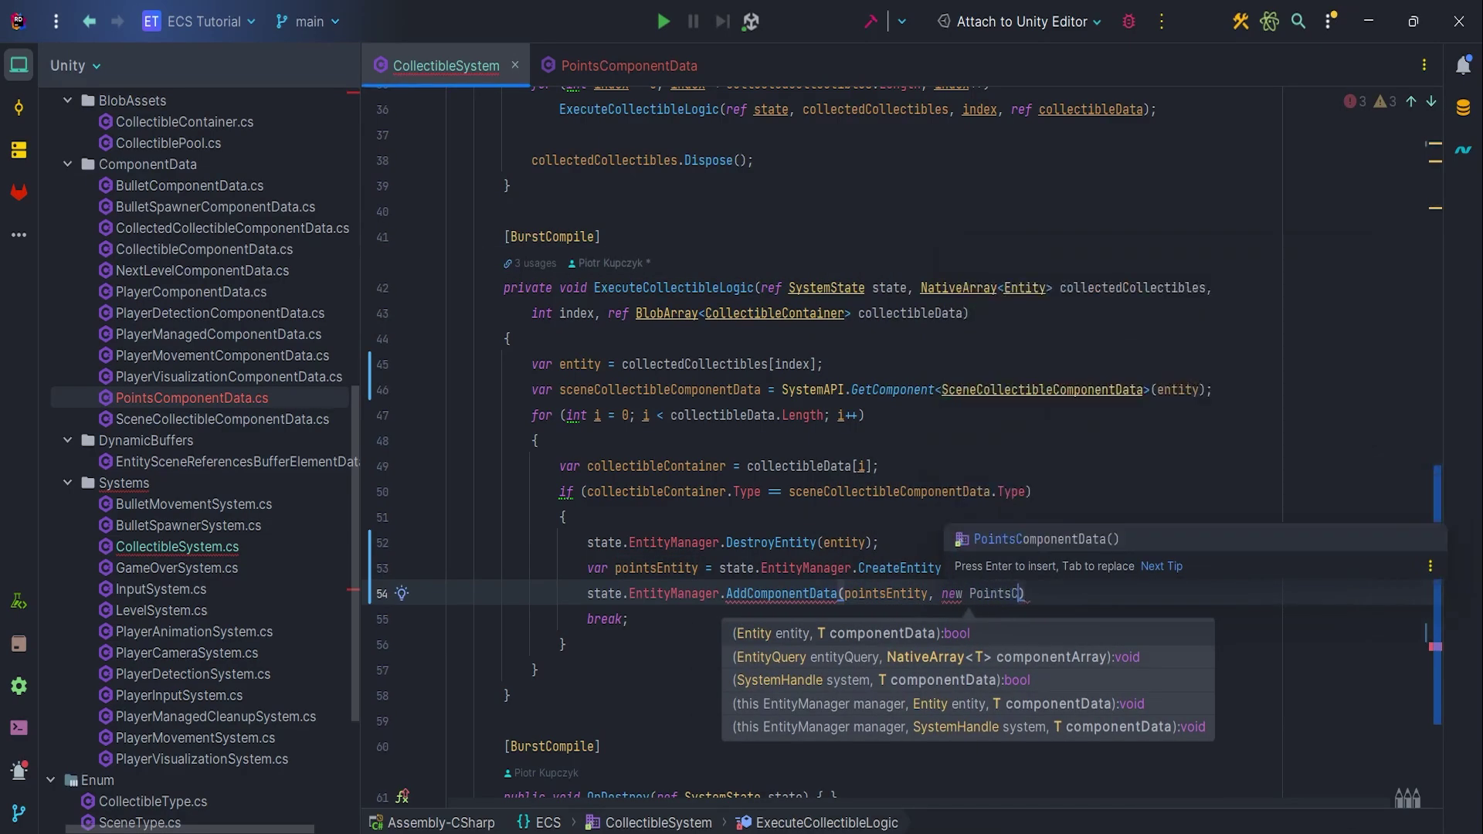
key(Tab)
text({)
key(Return)
text(P)
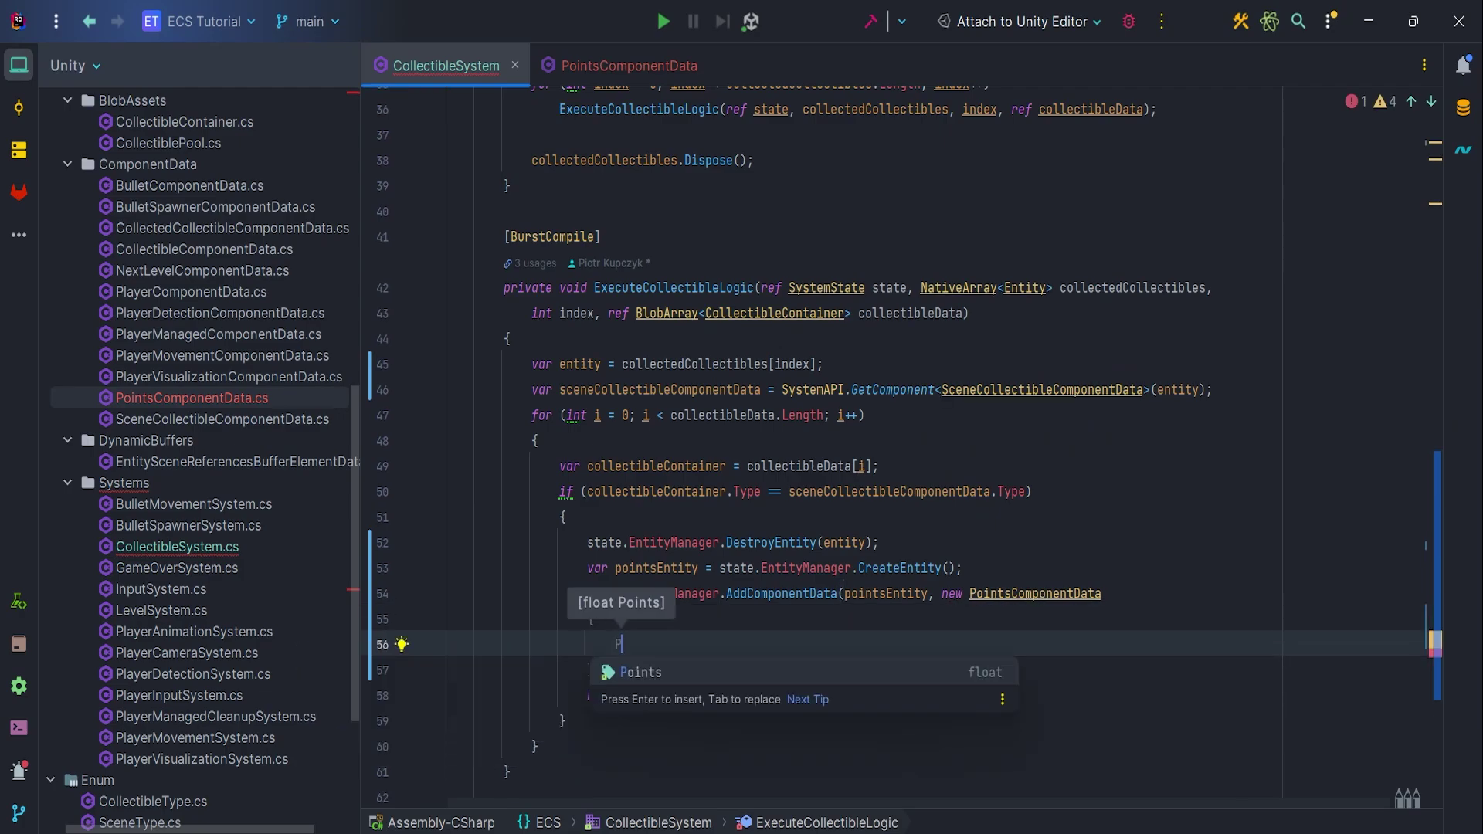
key(Tab)
text(= co)
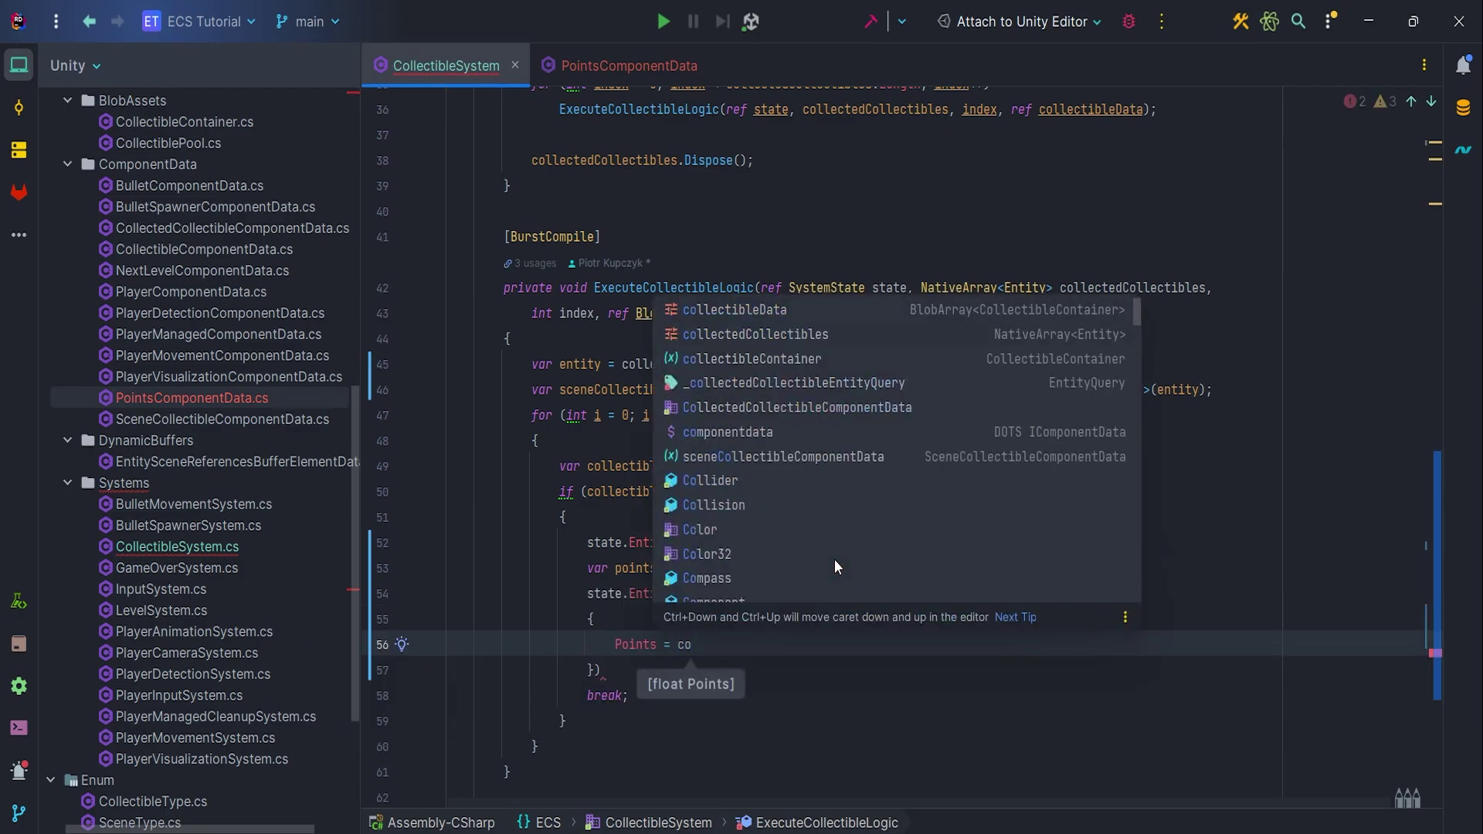
key(Down)
key(Down)
key(Tab)
text(.)
key(Tab)
key(Down)
key(End)
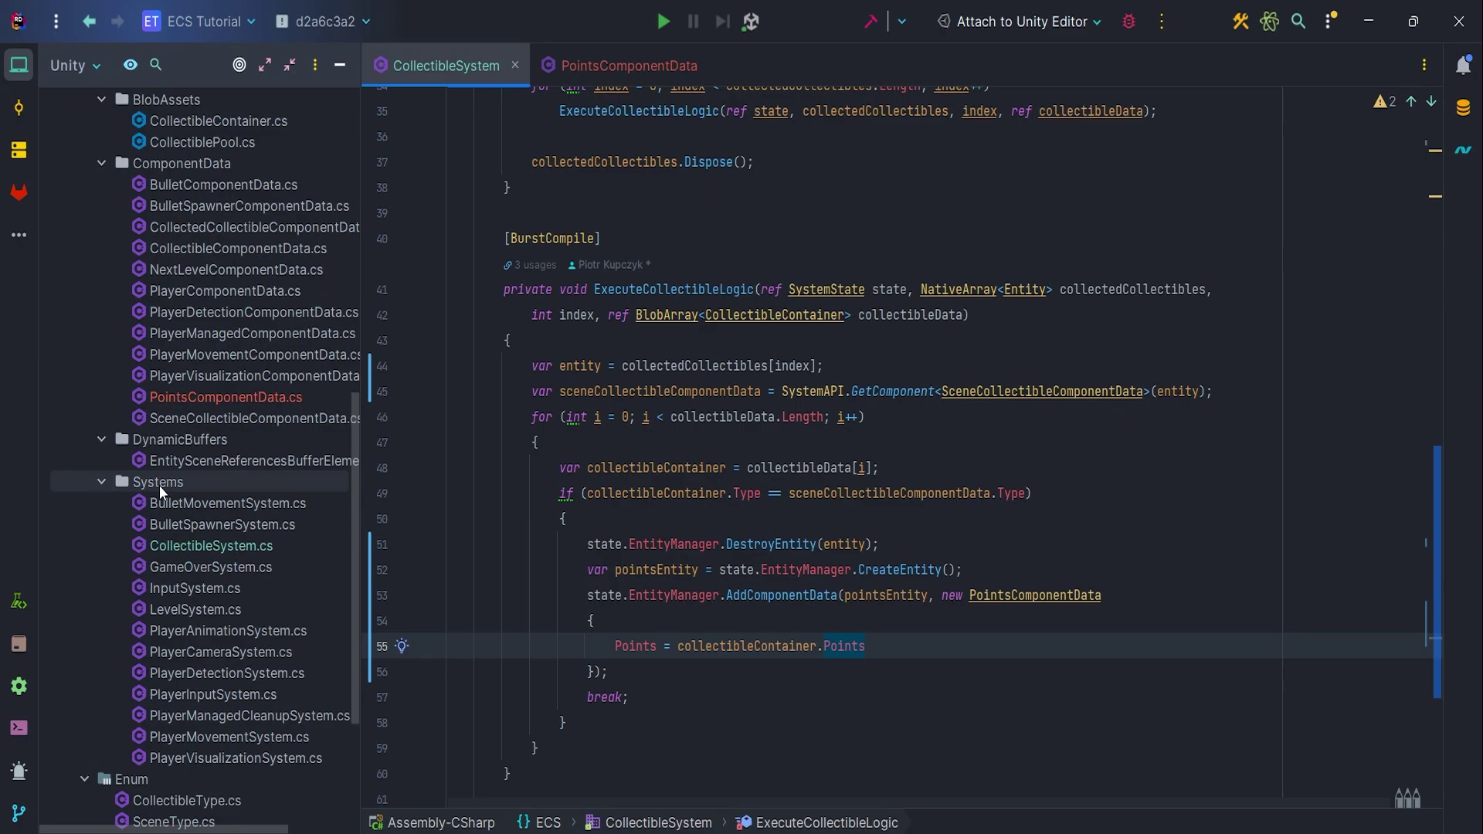
- Add a new PointsSystem class file to the Systems folder
right_click(159, 482)
click(523, 281)
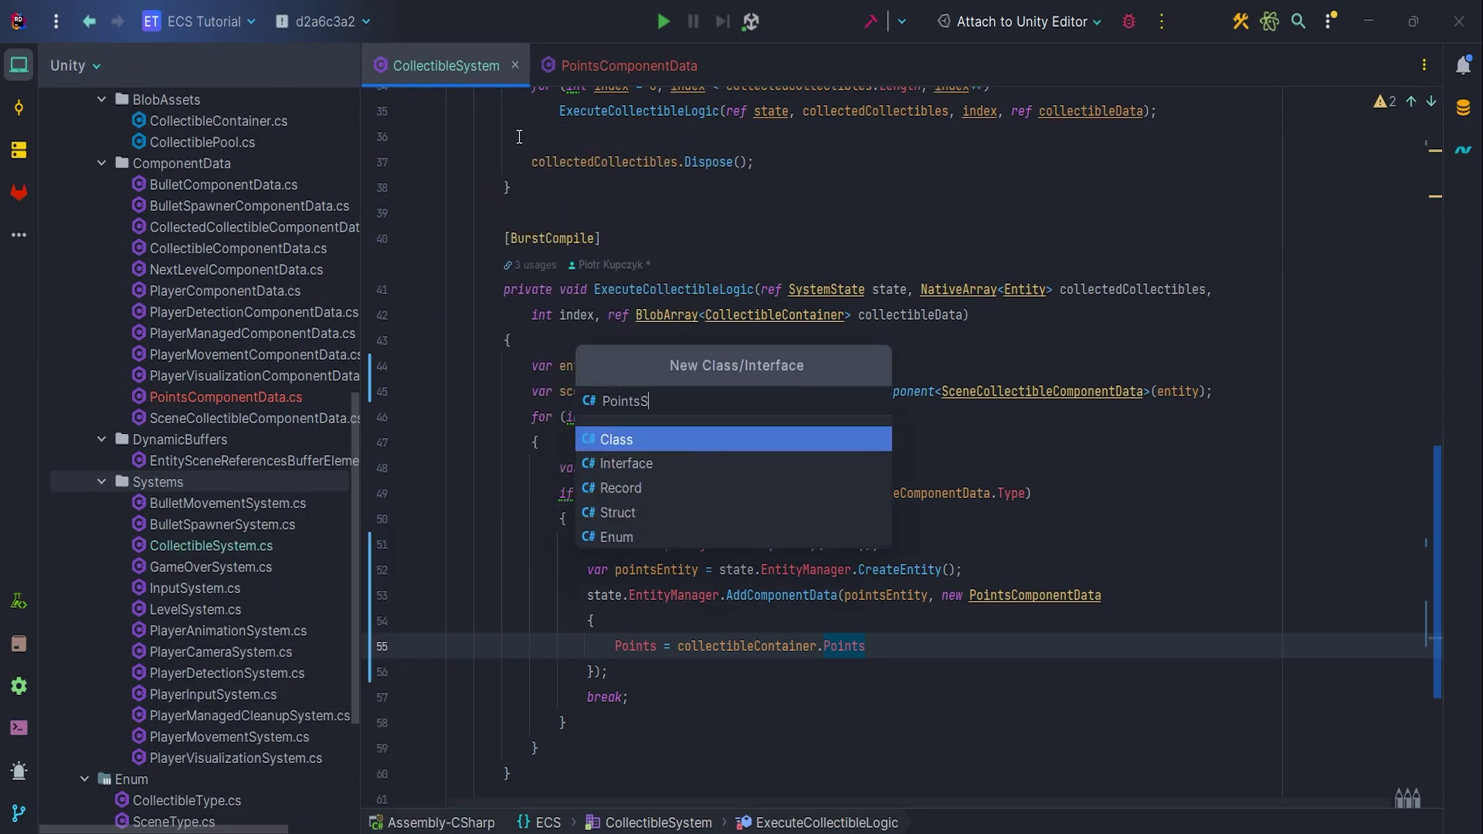
key(Return)
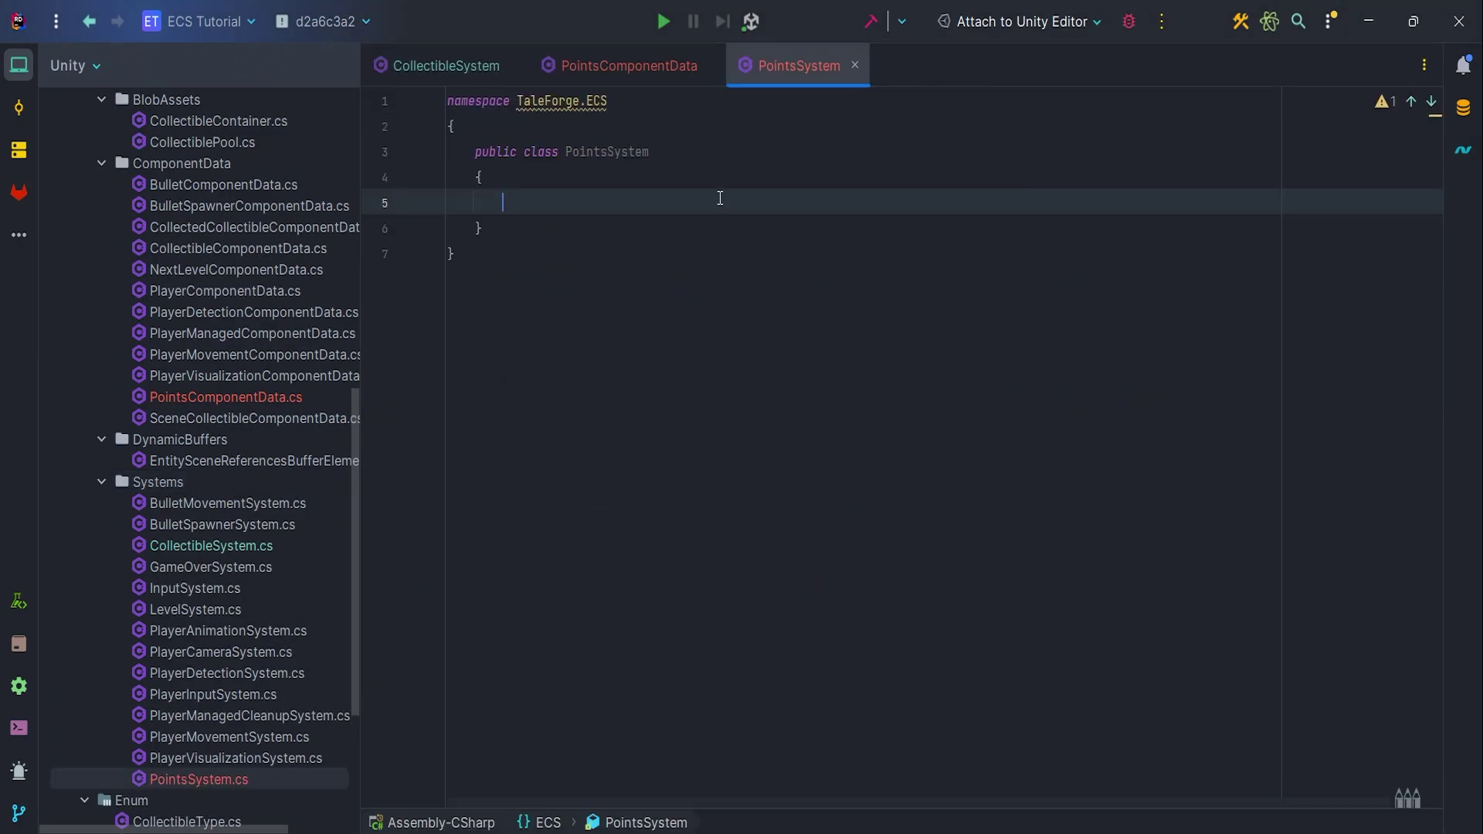
- Derive PointsSystem from SystemBase and implement an empty OnUpdate override
click(728, 149)
text(: SystemB)
key(Return)
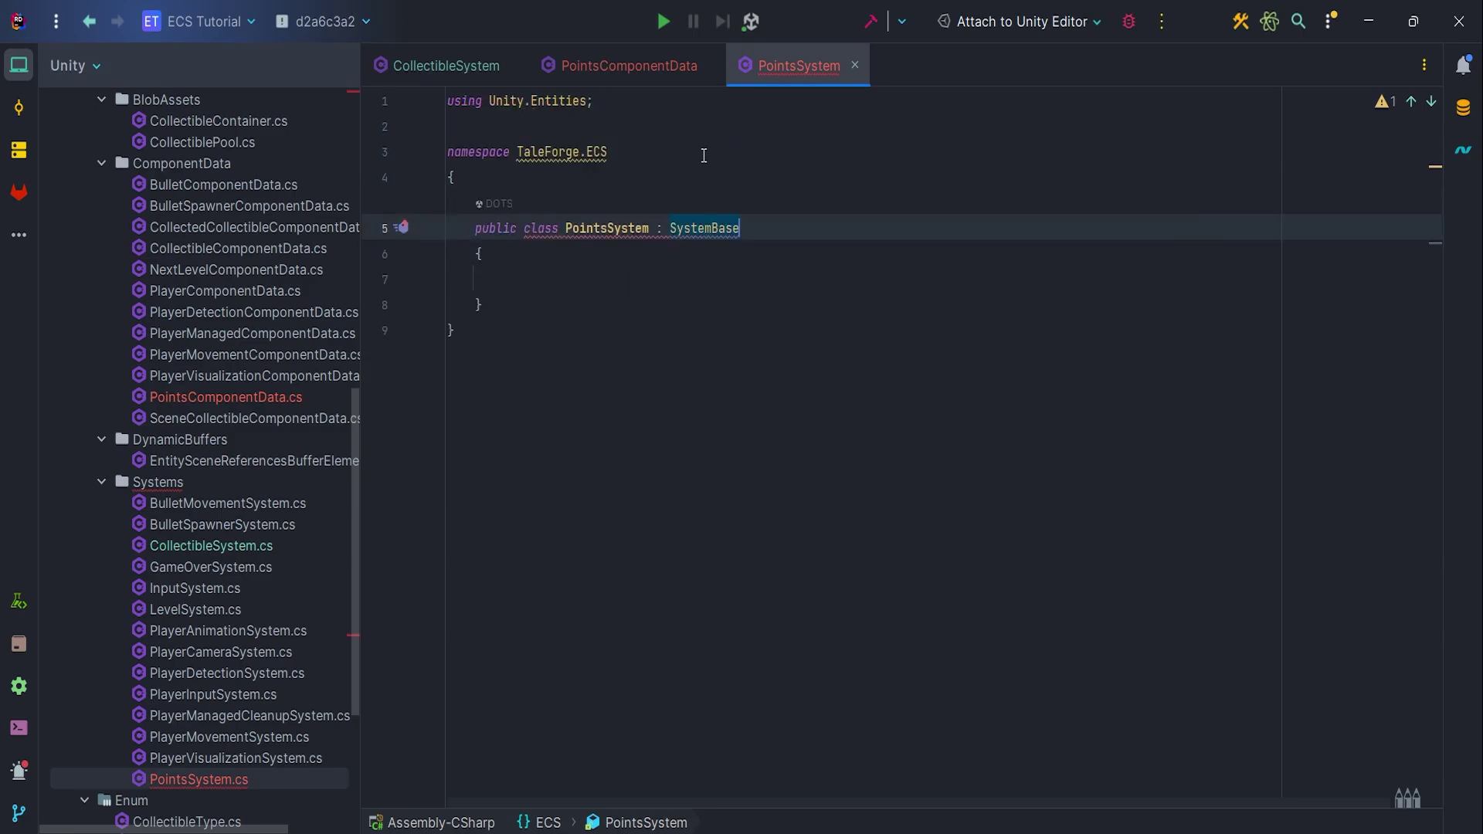
text(partial)
click(732, 228)
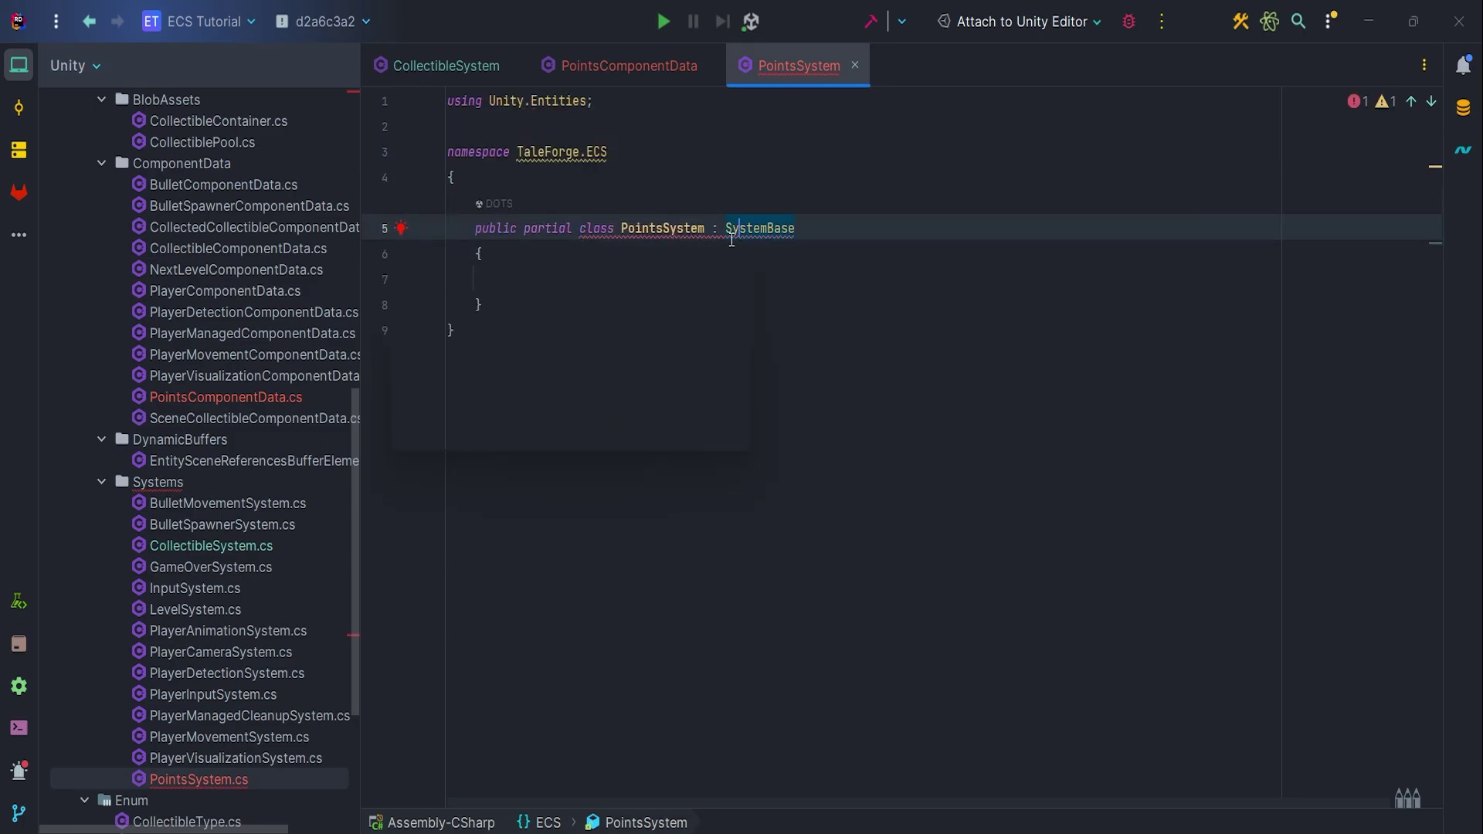
key(alt+Return)
key(Return)
key(Delete)
- Add [UpdateAfter(typeof(CollectibleSystem))] above the PointsSystem class
click(454, 177)
key(Return)
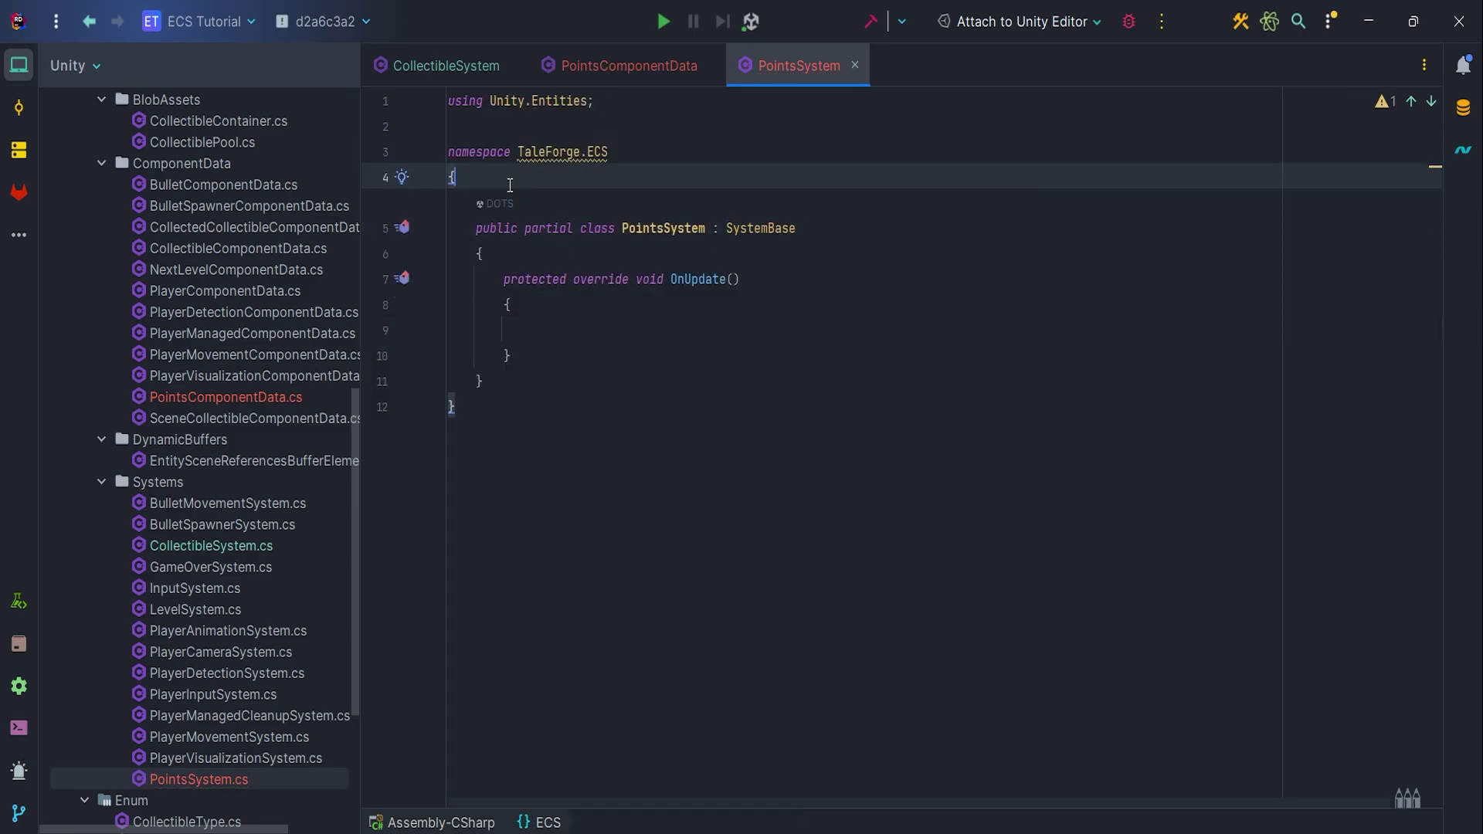
text([Upd)
key(Return)
text(ty)
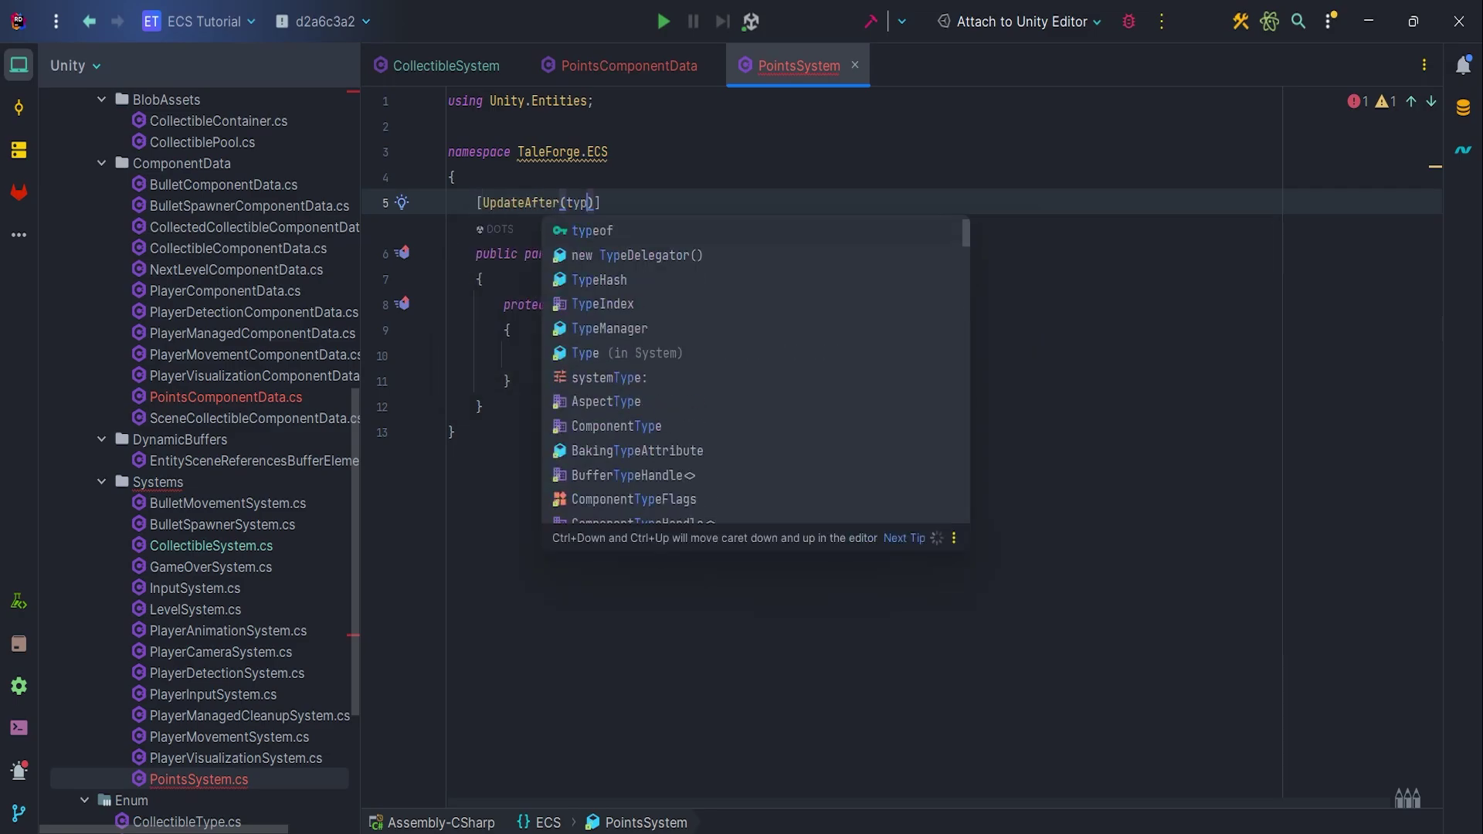
key(Return)
text(CollectibleS))
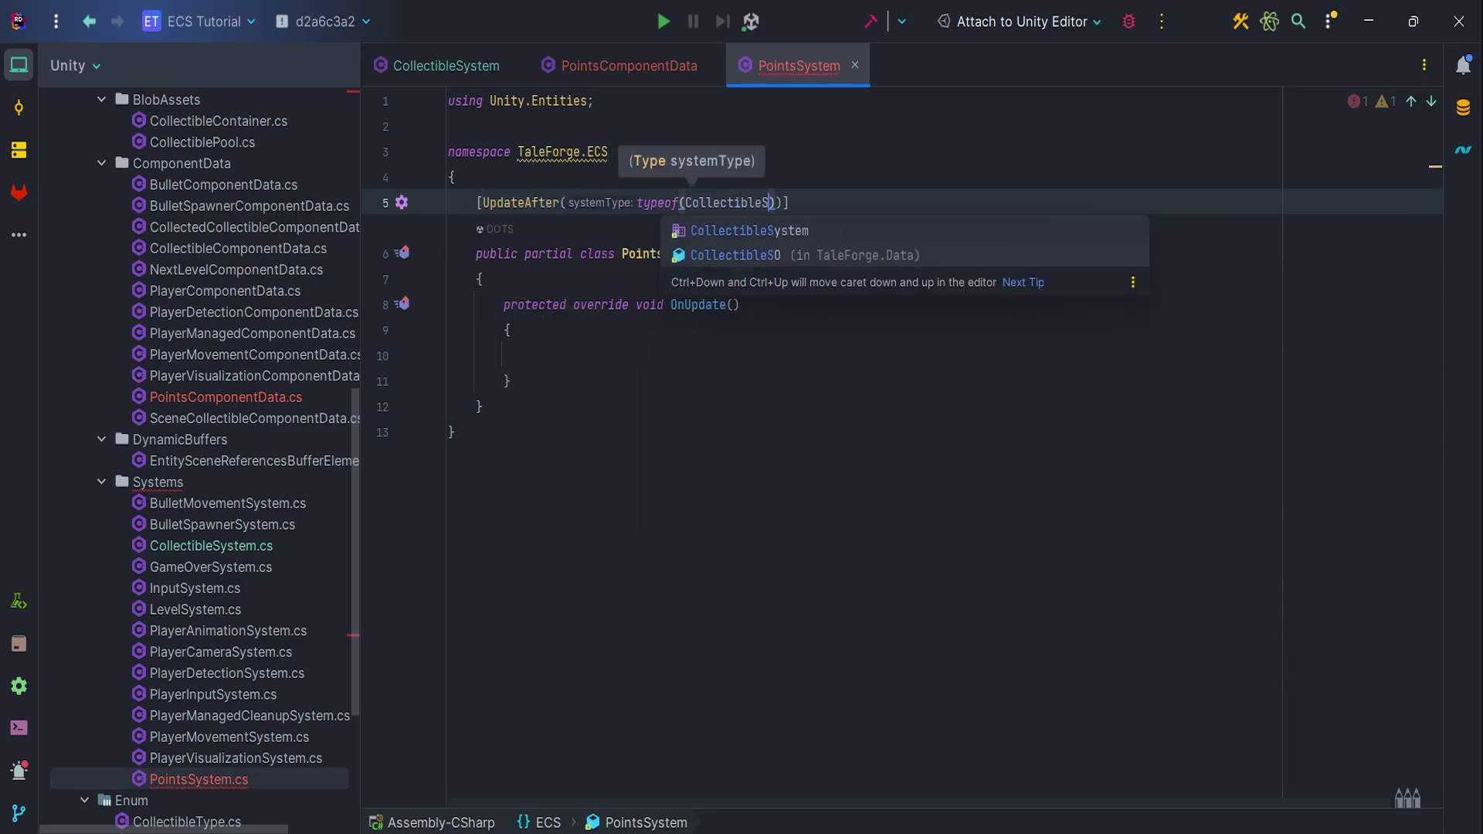
key(Return)
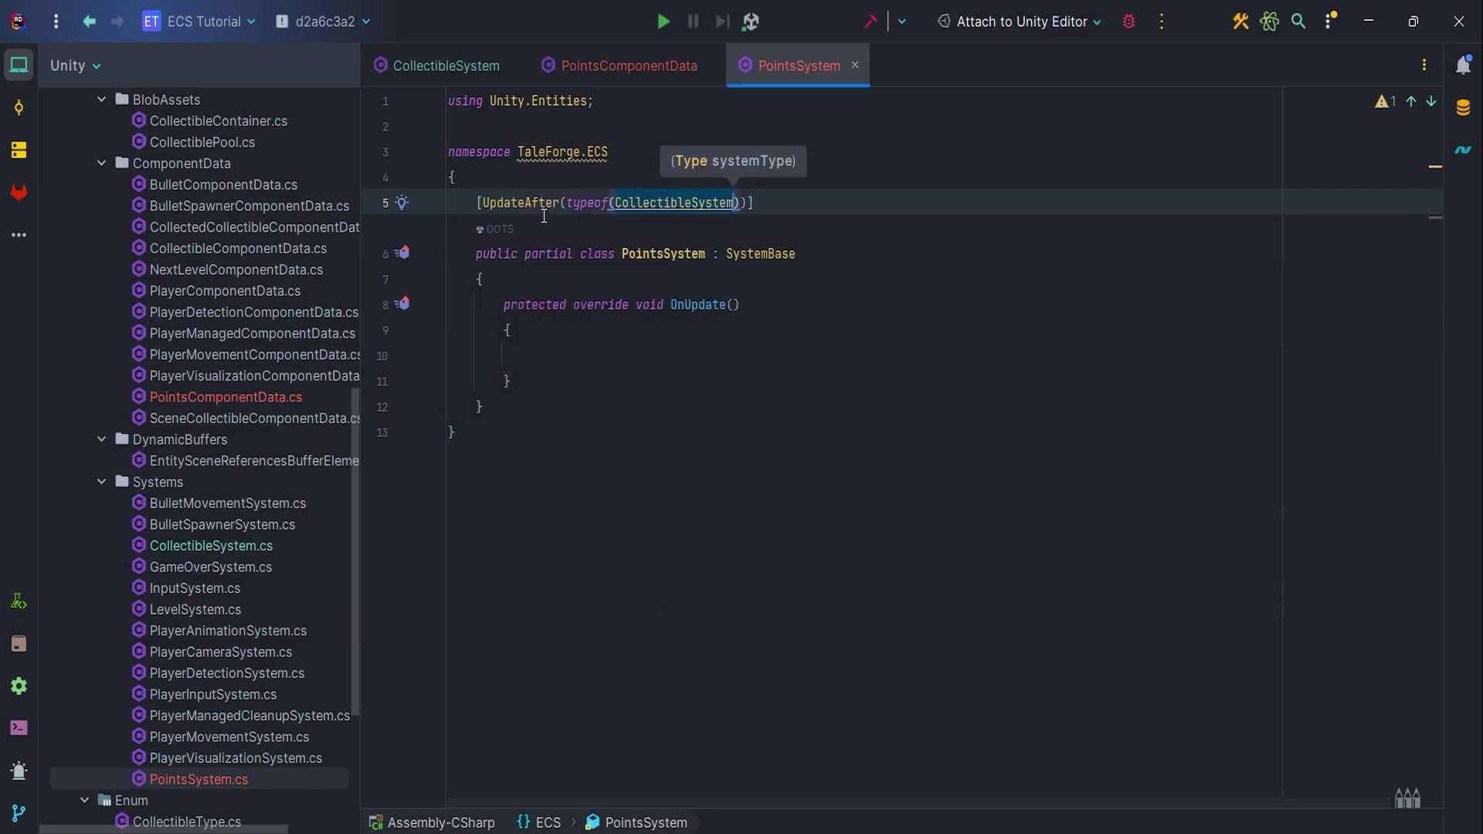
- Declare a public Action PointsUpdated event, importing the System namespace
click(577, 275)
key(Return)
text(pub)
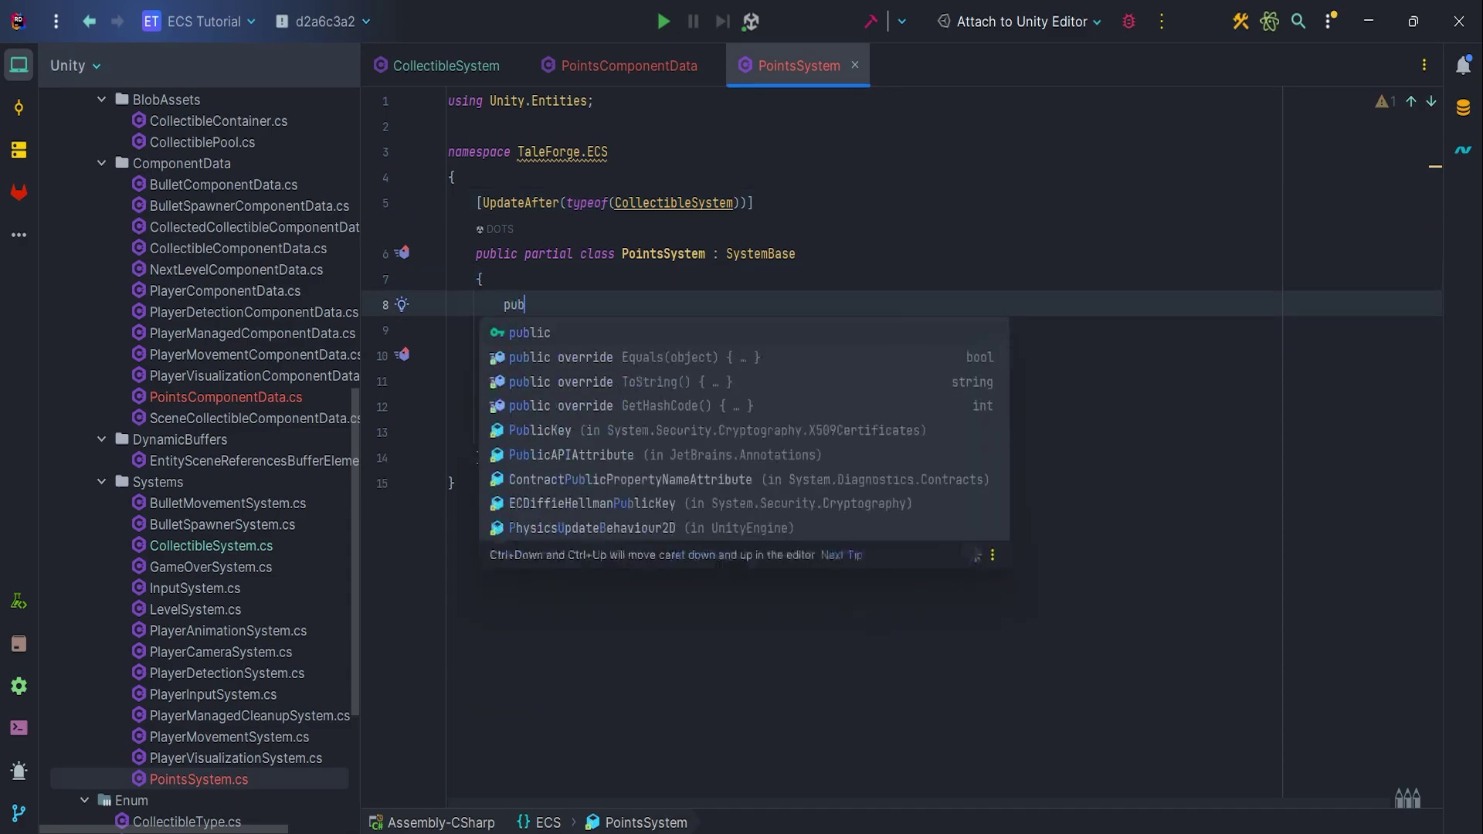
key(Return)
text(eve)
key(Return)
text(Action)
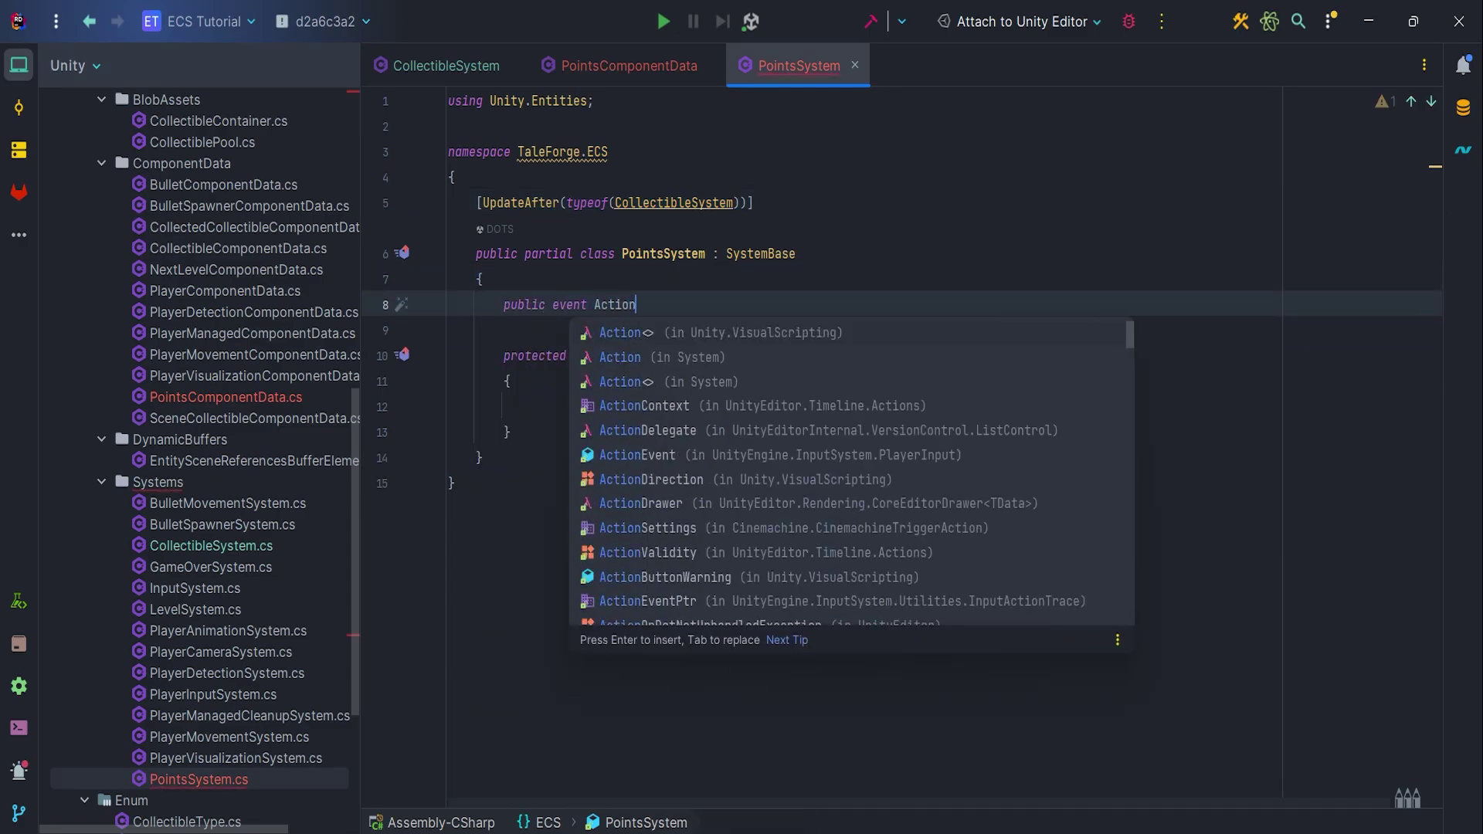
text( float> PointsU)
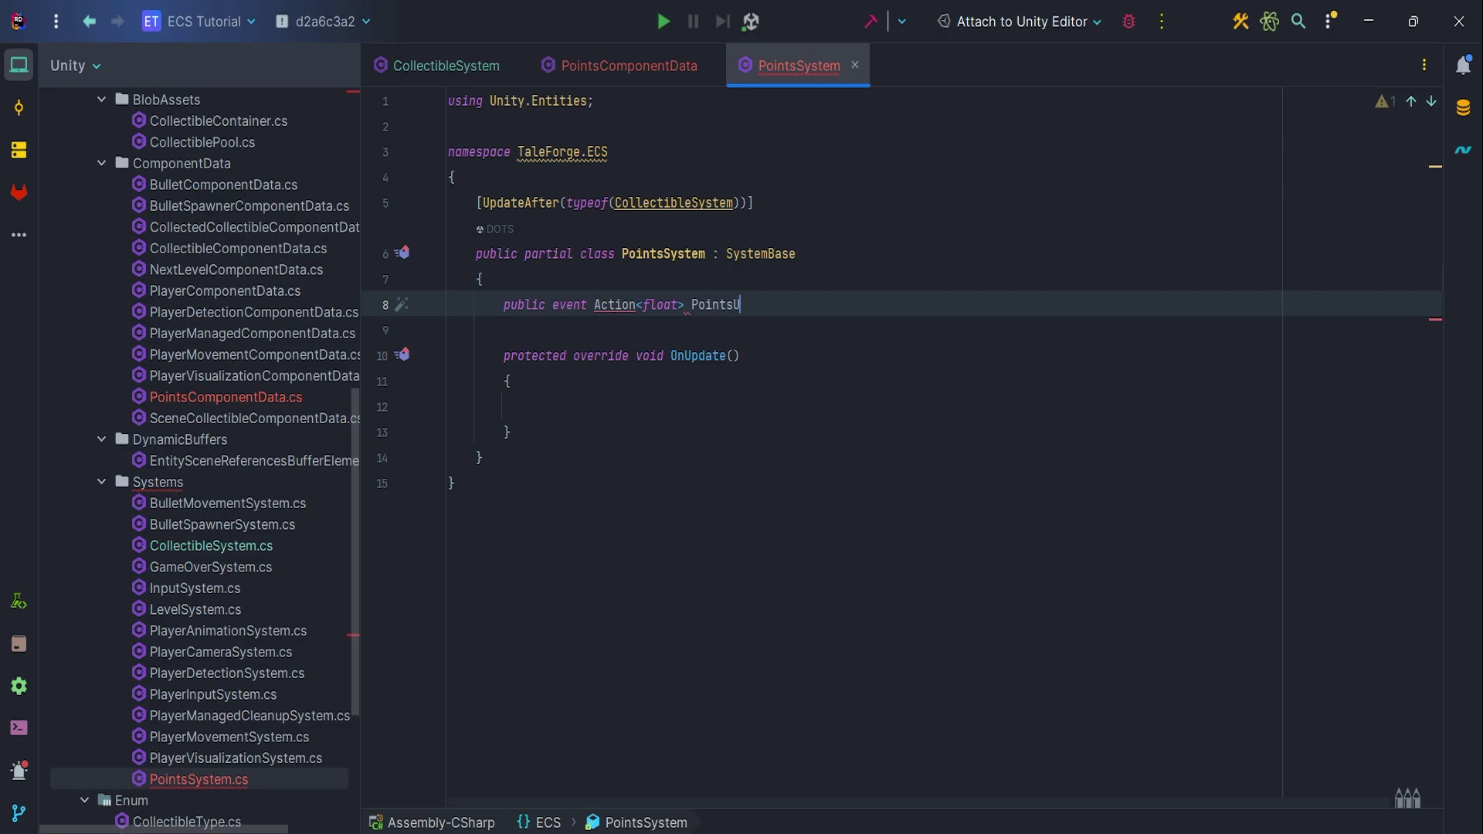
text(d;)
click(601, 304)
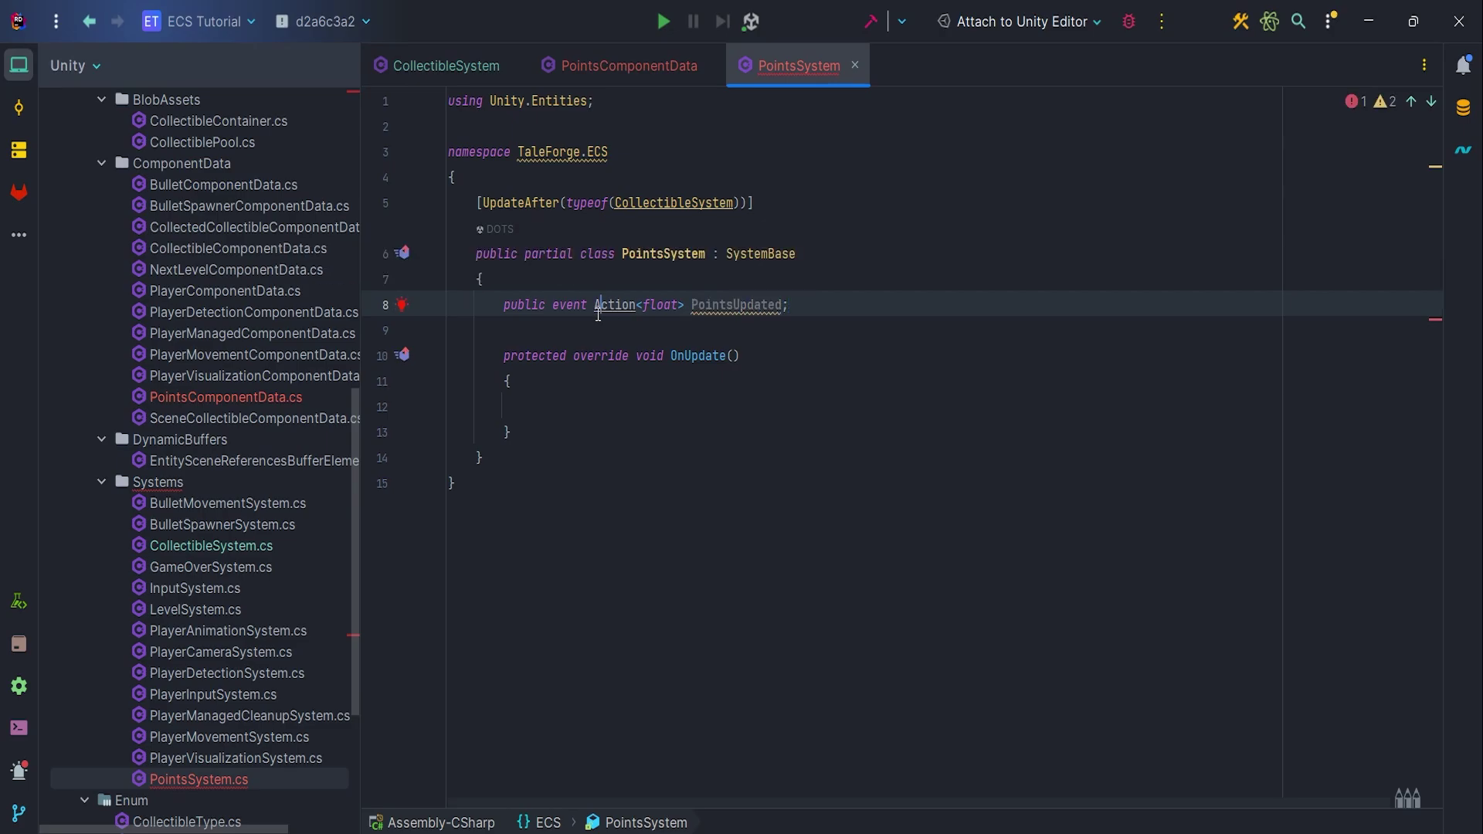
key(alt+Return)
key(Return)
- Add private fields for the points entity query, _levelSystem and _points
key(Return)
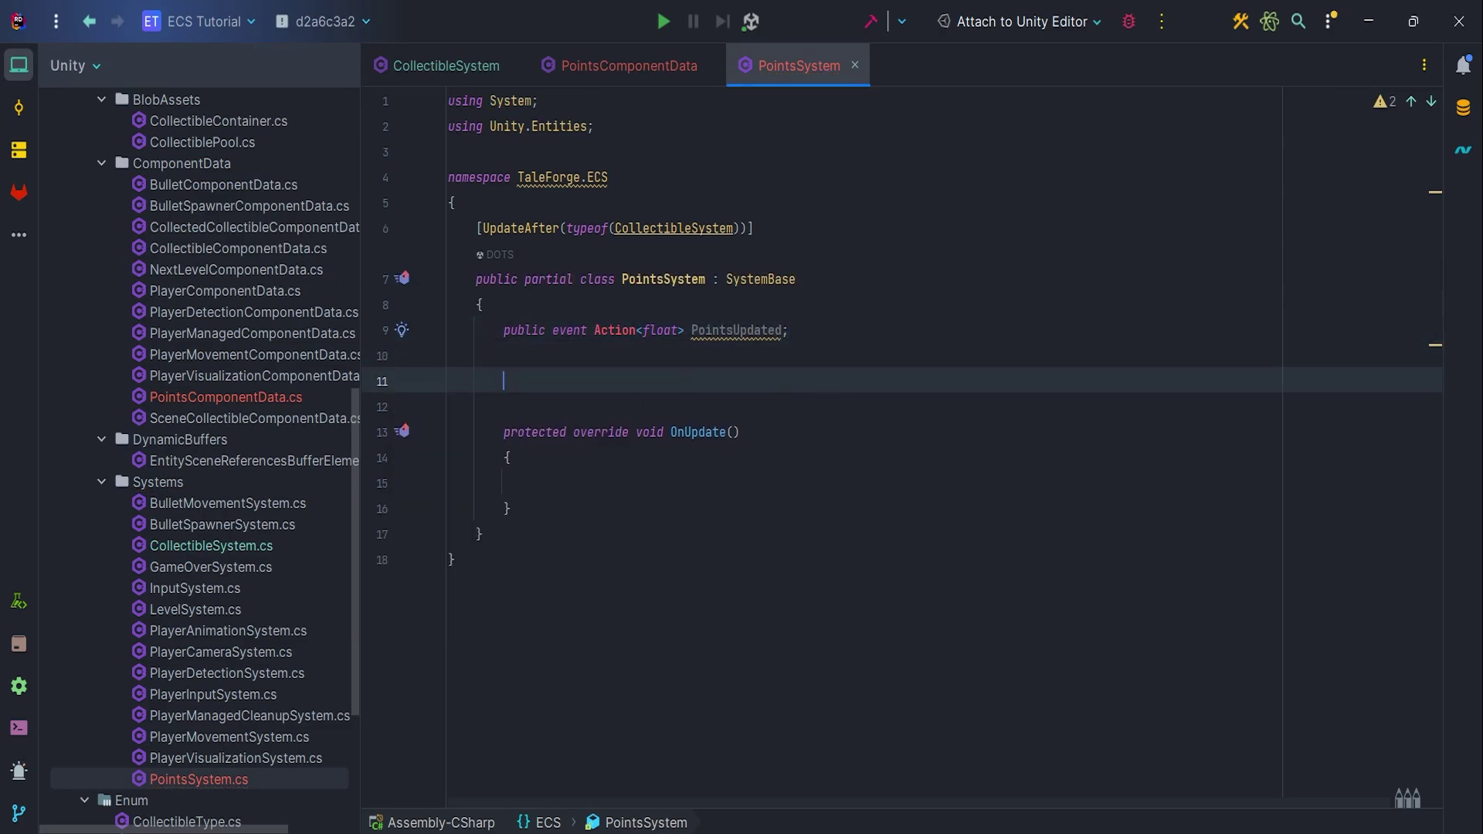
text(private EntityQ)
key(Return)
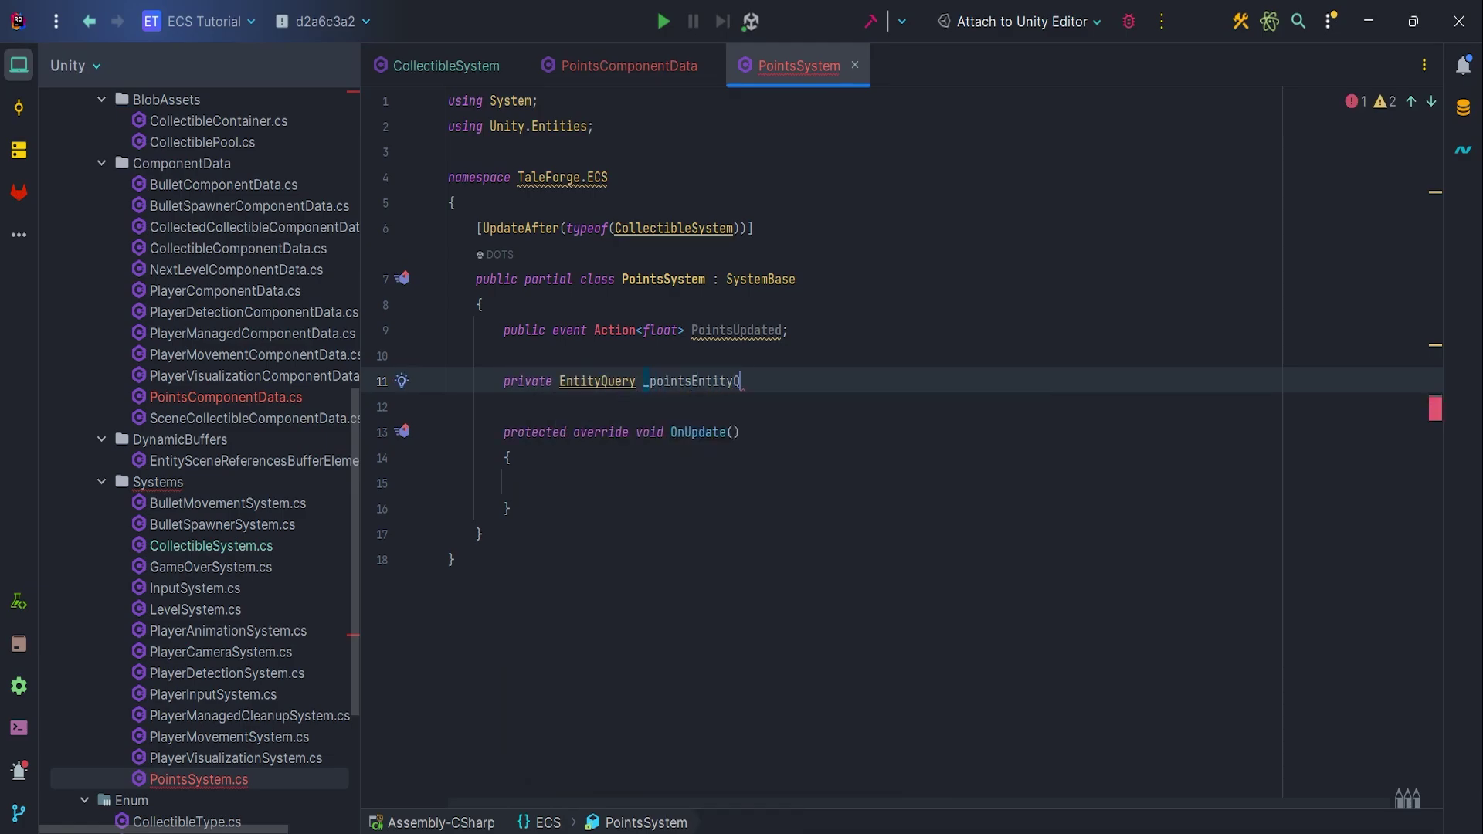
key(Return)
text(private LevelS)
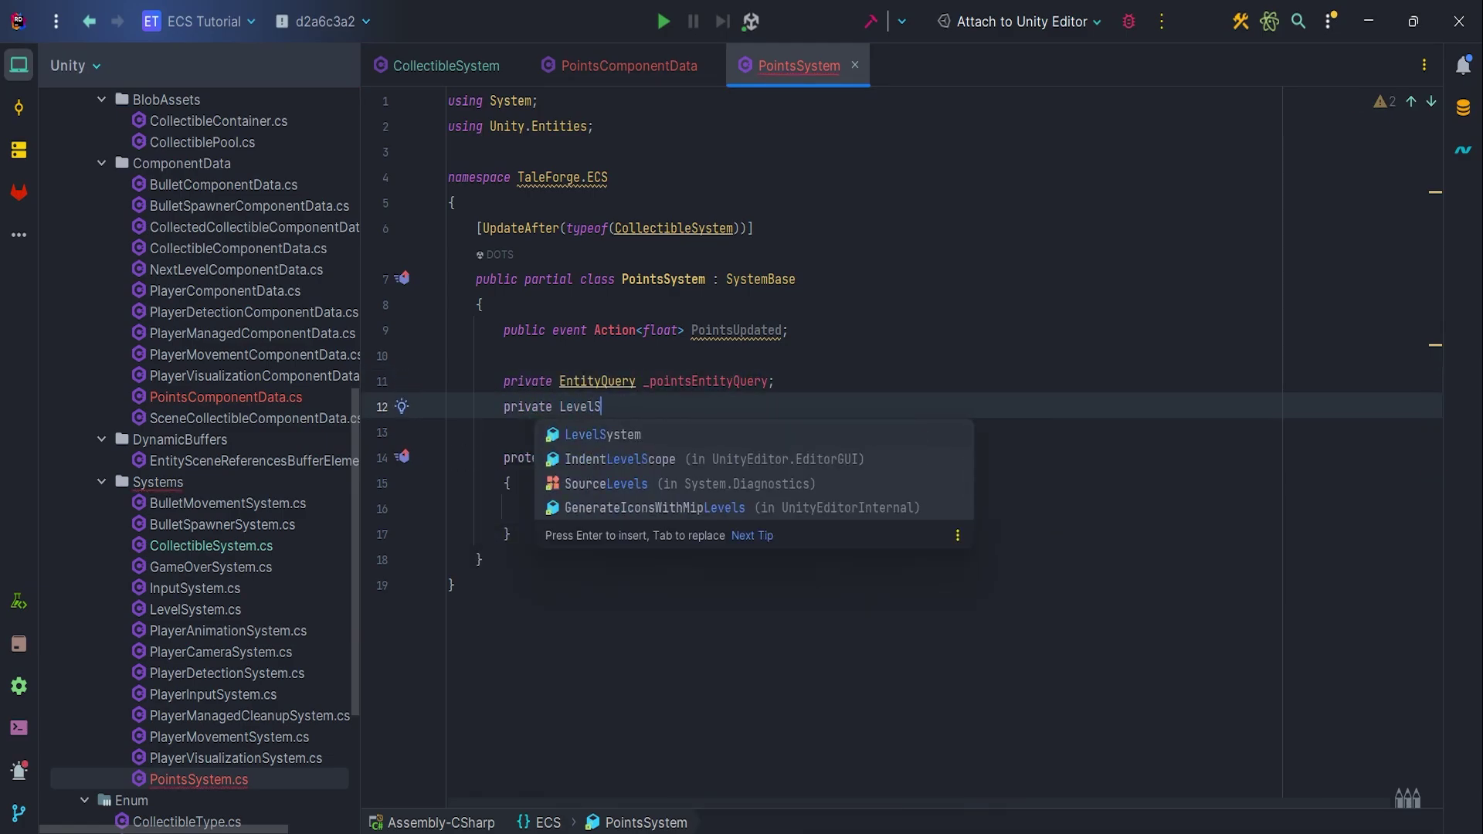
key(Tab)
text(_)
key(Tab)
text(;)
key(Return)
text(priv)
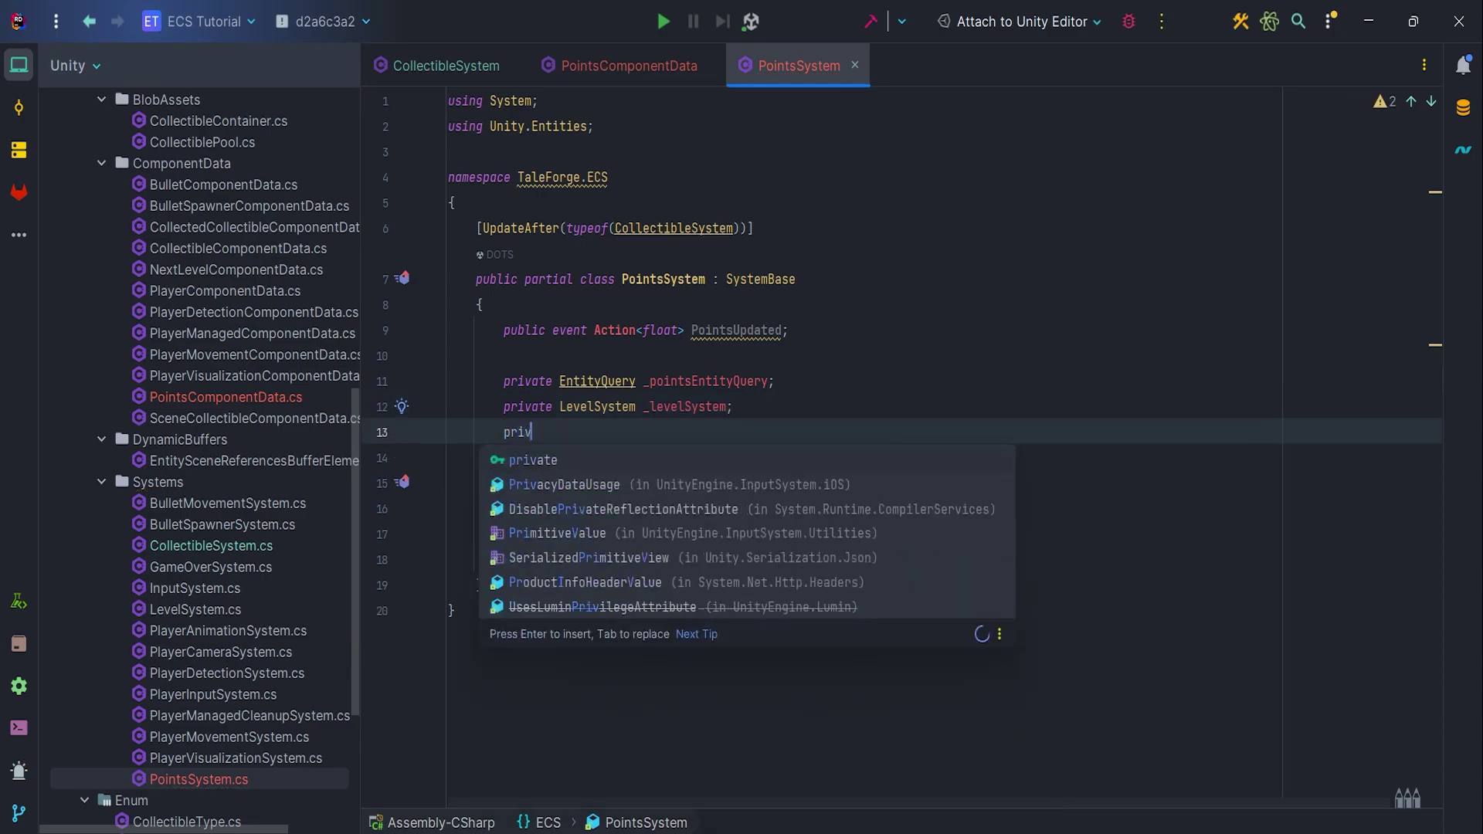
key(Tab)
text(float _points;)
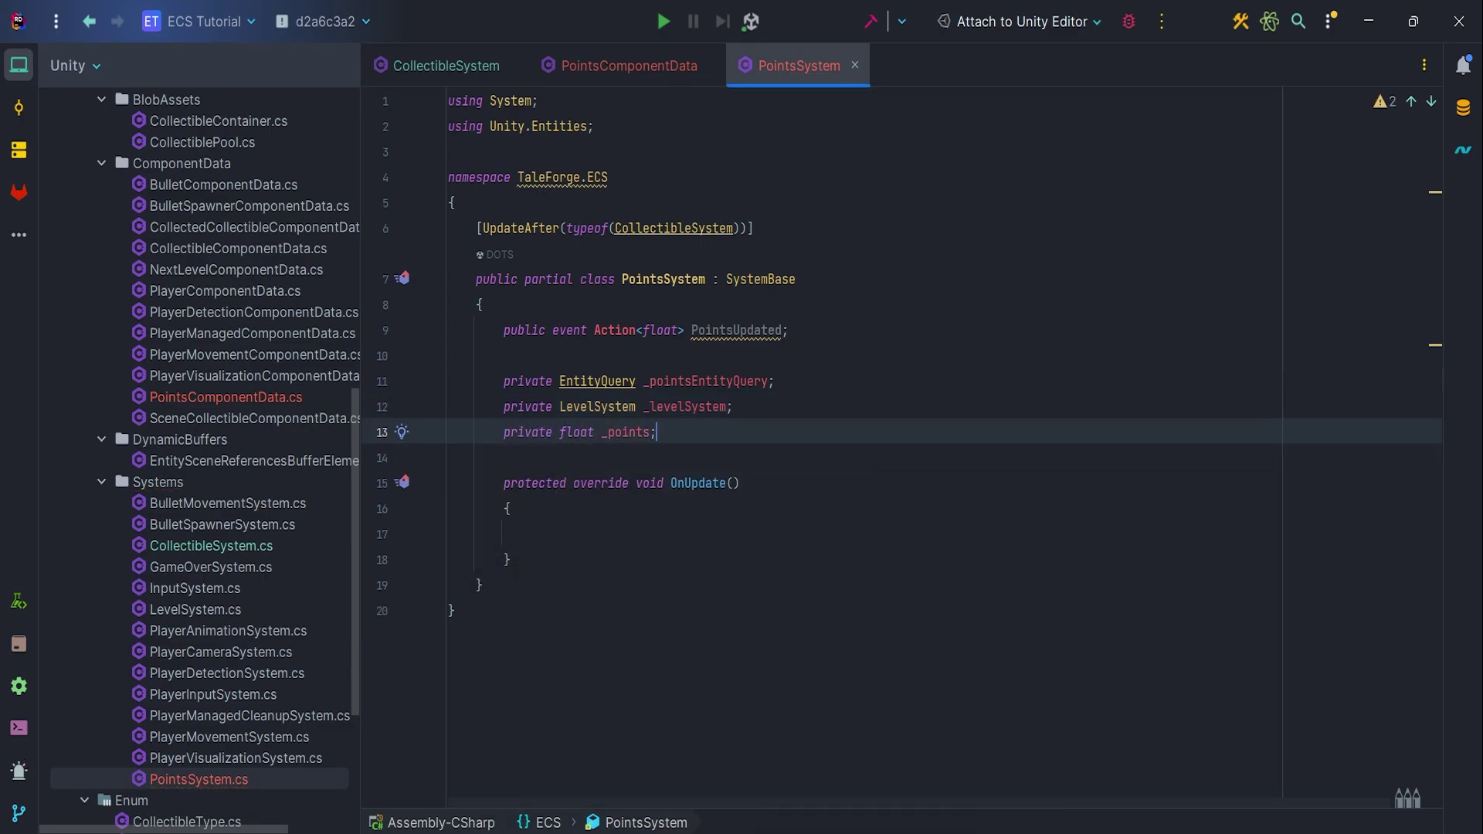
key(Return)
key(Return)
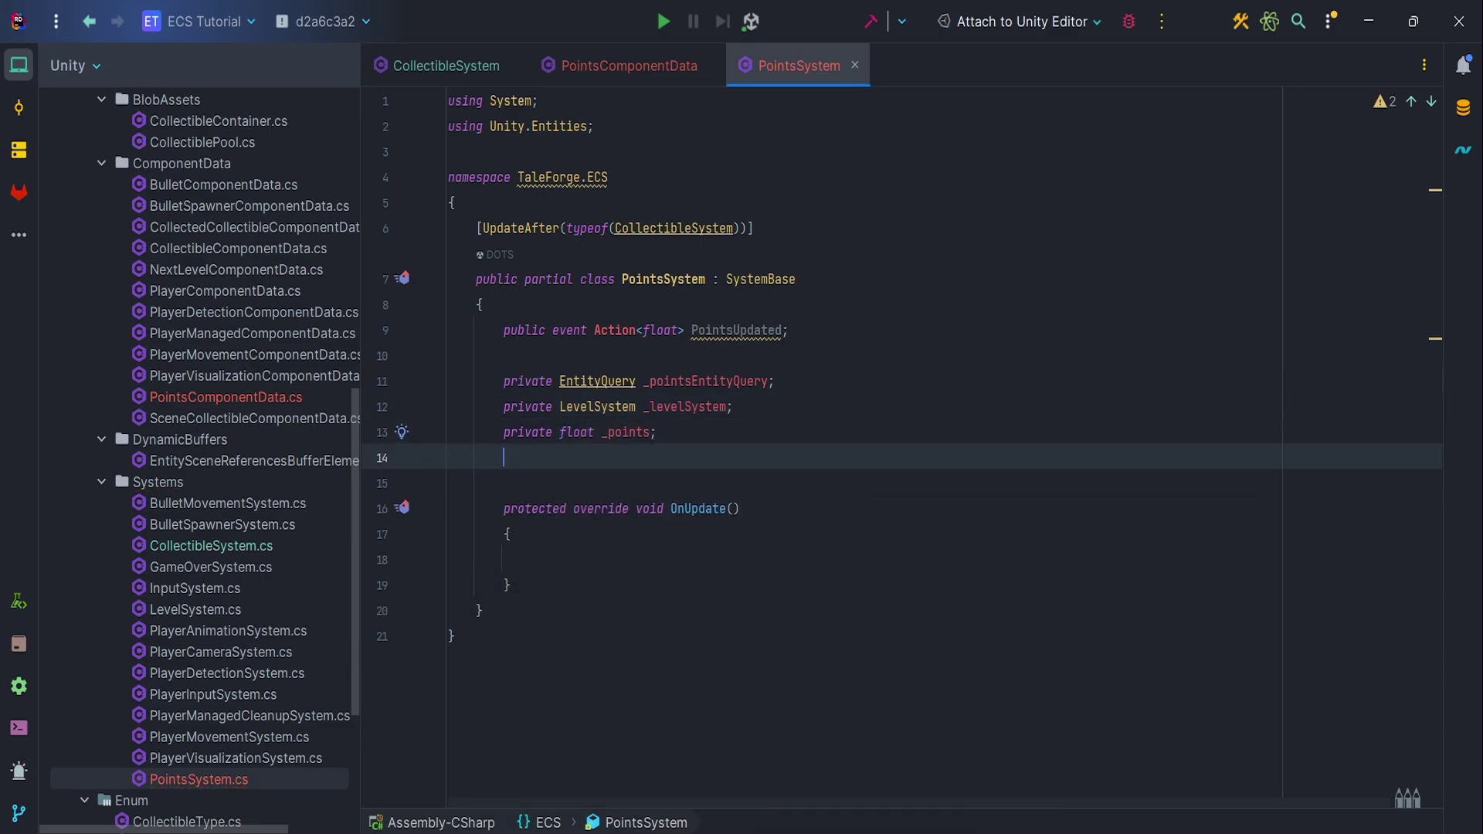
text(onc)
- Override OnCreate to build _pointsEntityQuery via SystemAPI.QueryBuilder().WithAll<PointsComponentData>().Build()
key(Tab)
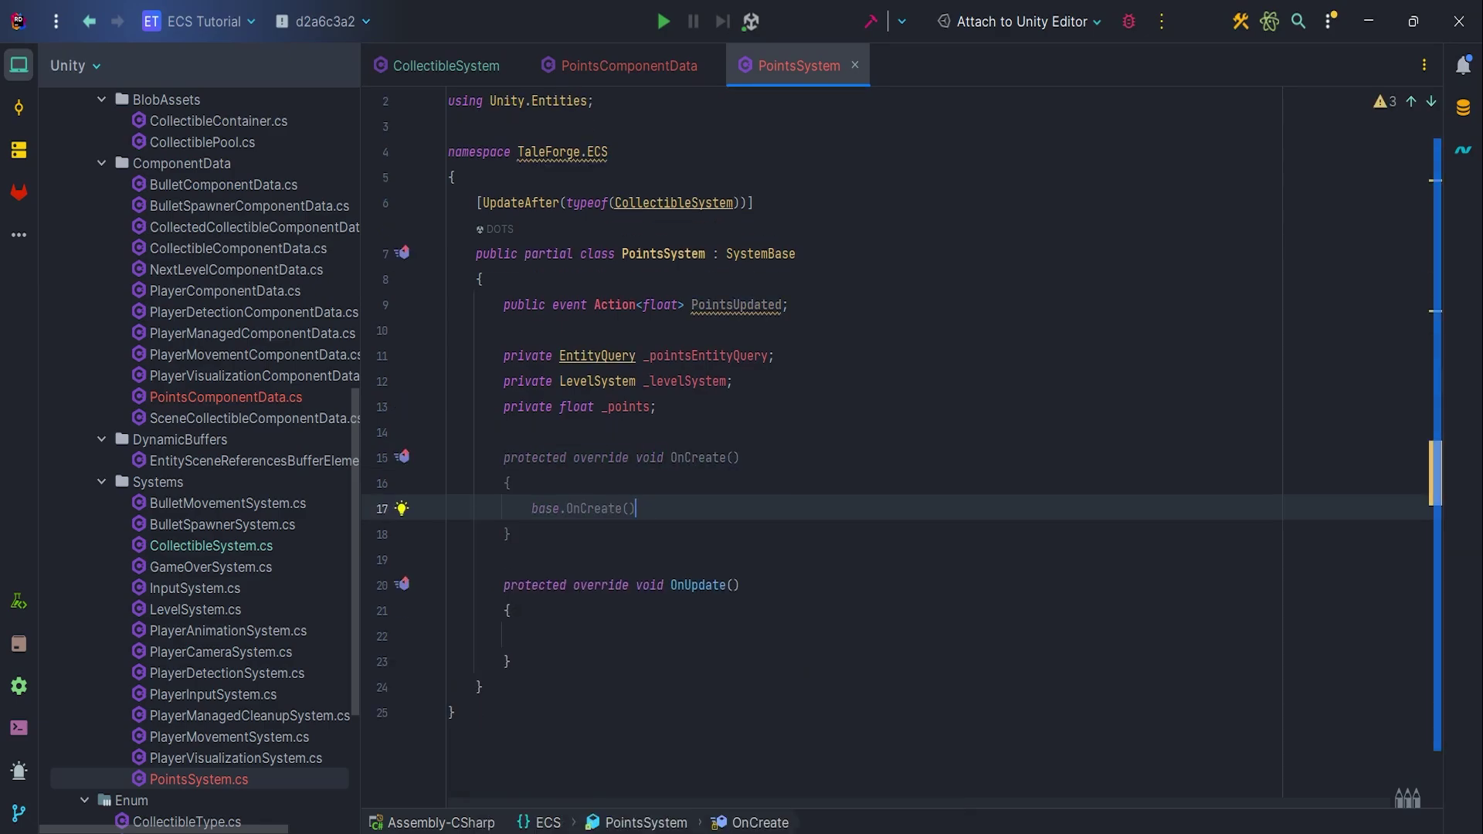
key(ctrl+BackSpace)
key(ctrl+BackSpace)
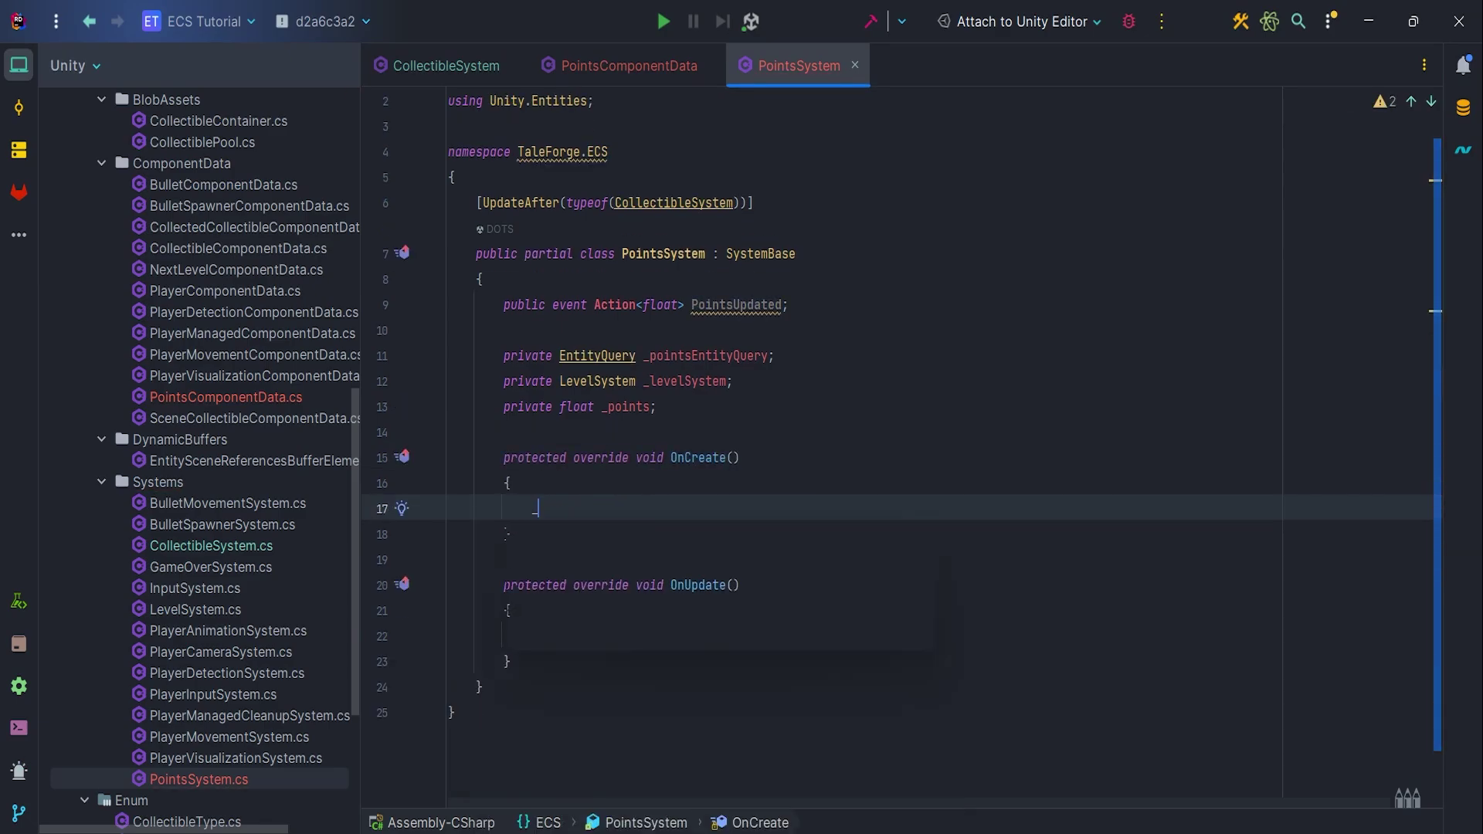
text(_poi)
key(Tab)
text(= S)
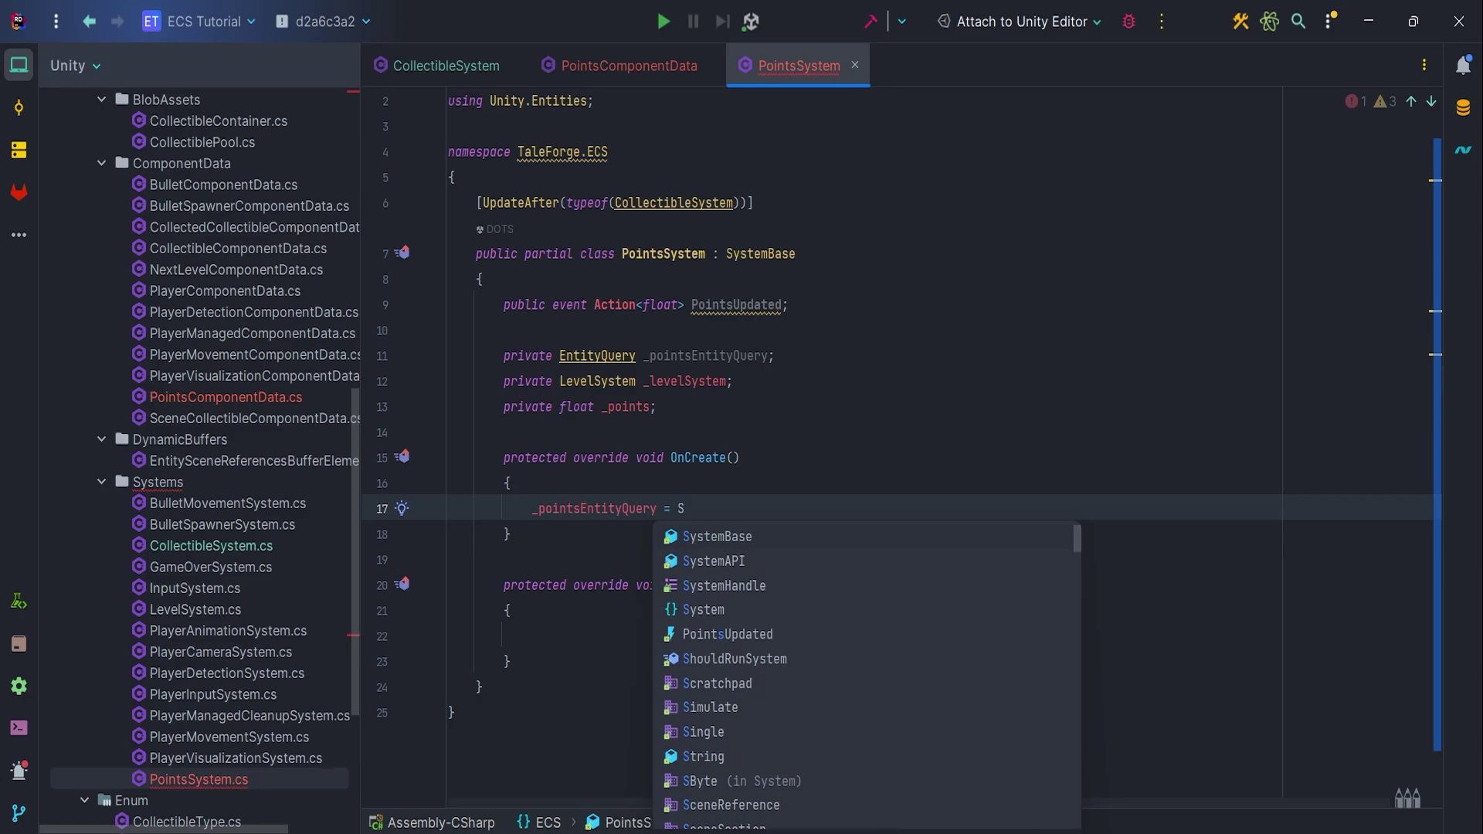
text(ystemAPI.QueryBuilder()
key(Tab)
key(Return)
text(.Wi)
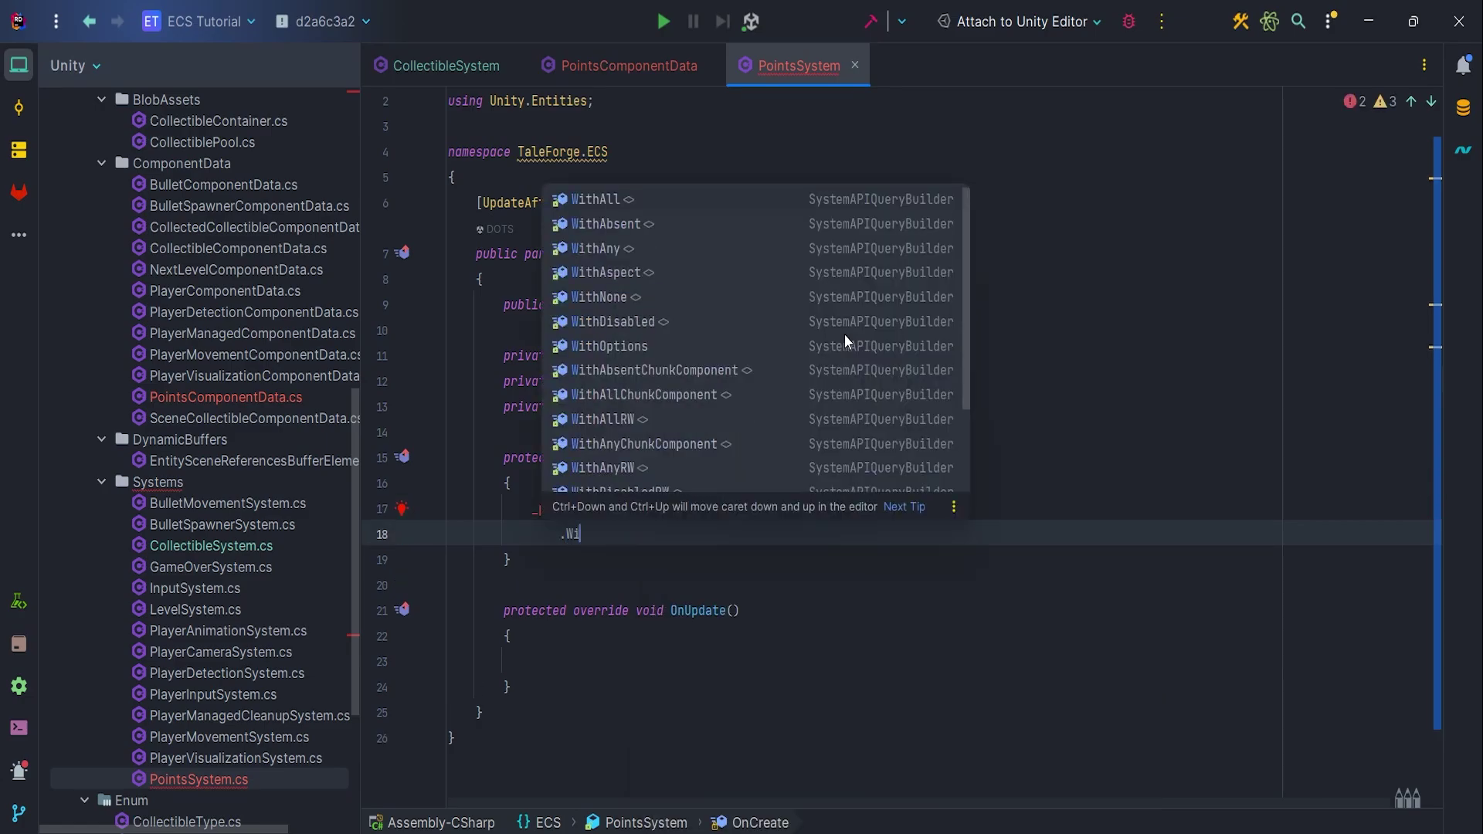
text(thAll)
key(Tab)
text(Poin)
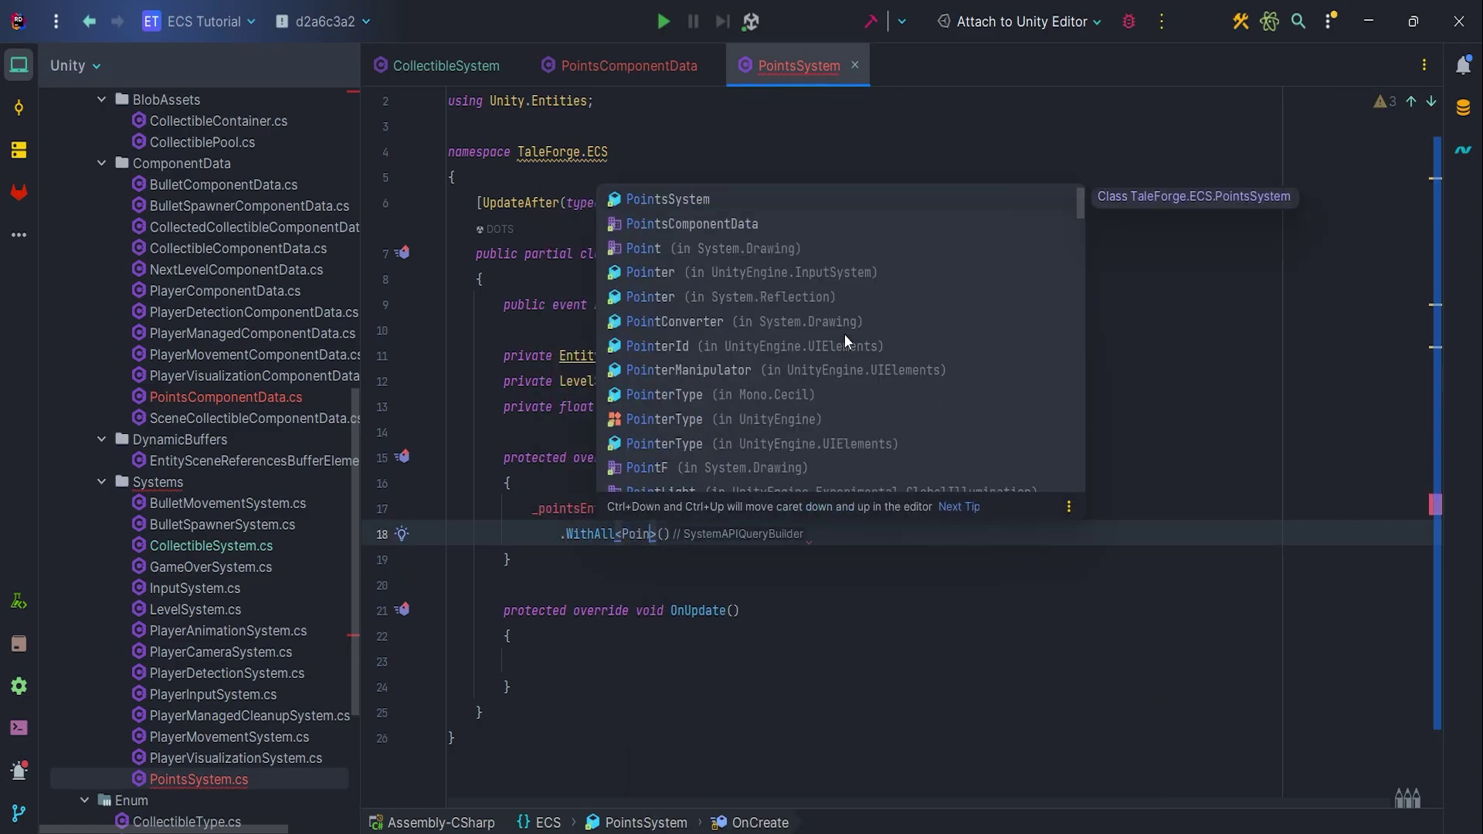
text(tsC)
key(Tab)
key(End)
key(Return)
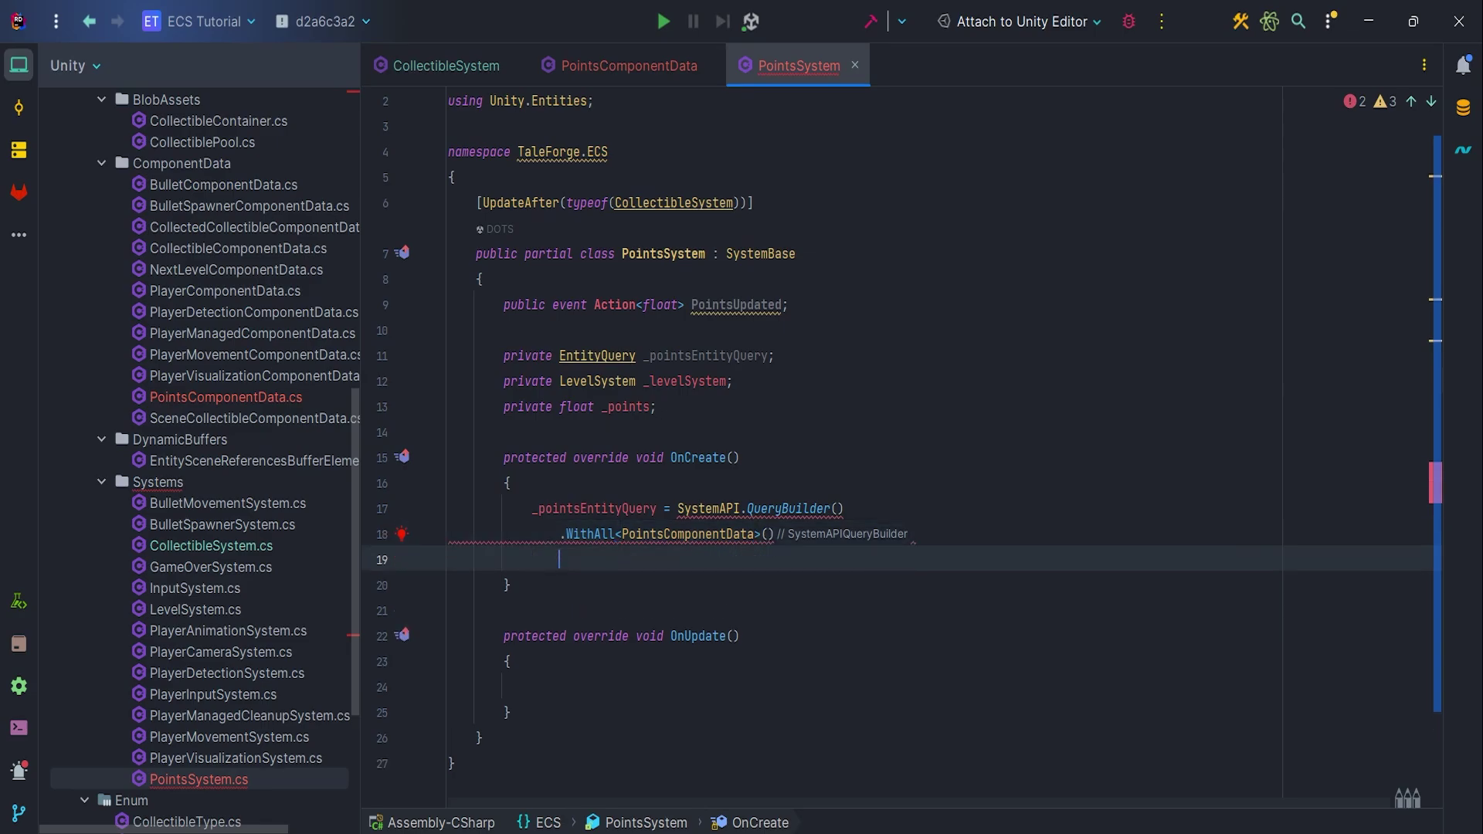
text(.Bui)
key(Tab)
text(;)
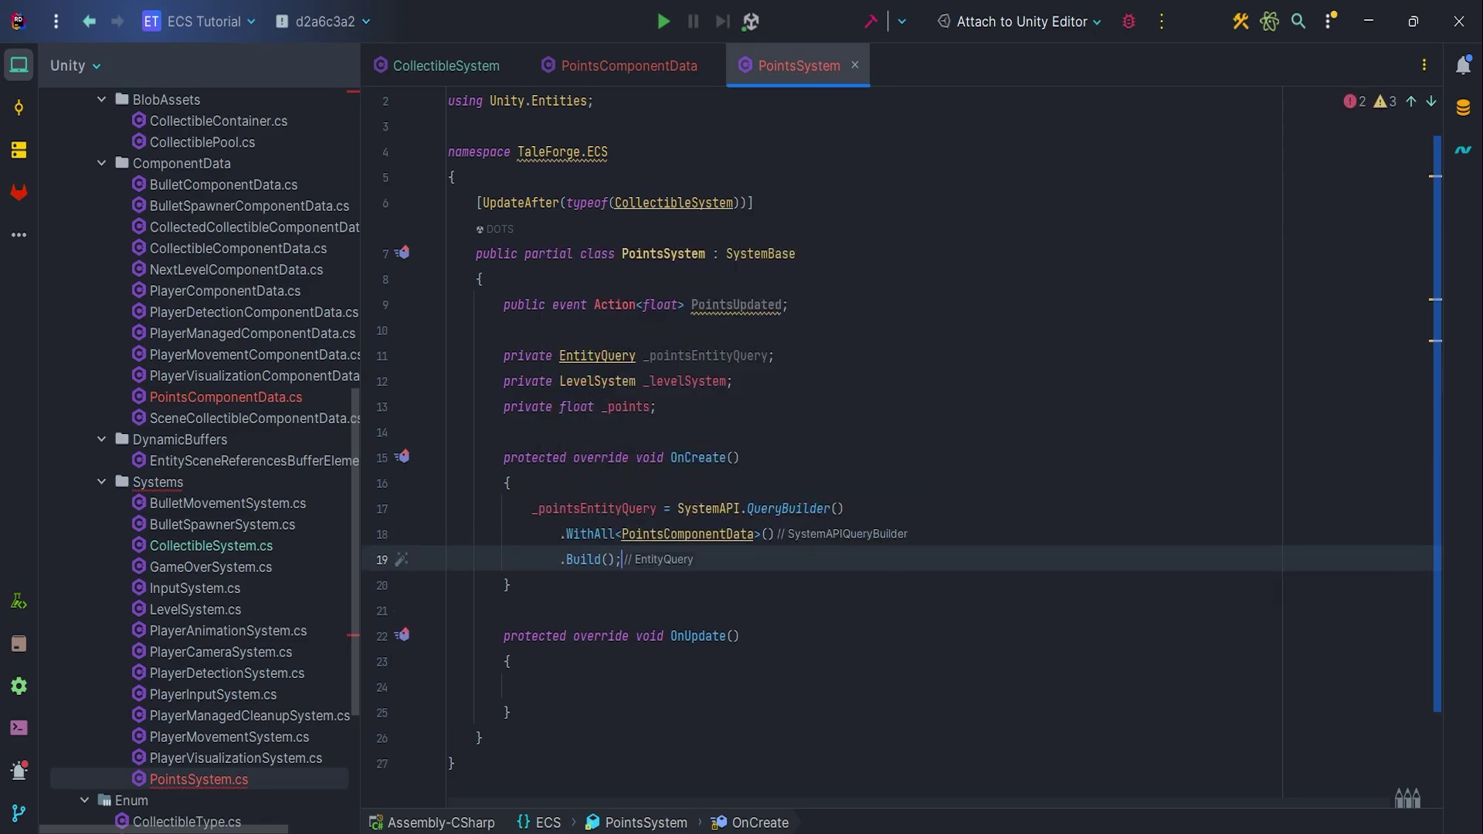
scroll(850, 465, down, 3)
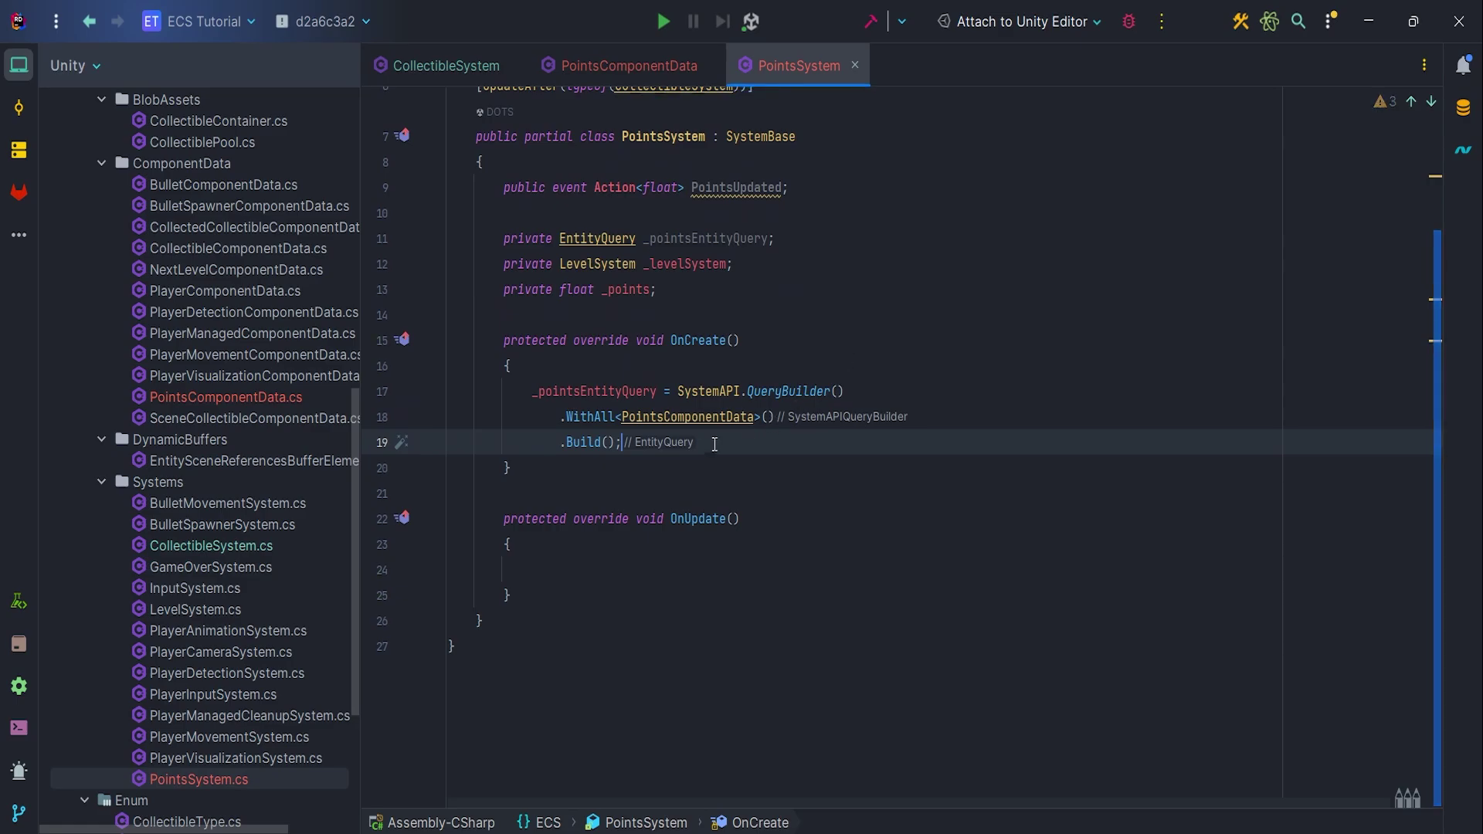
- Add OnStartRunning assigning _levelSystem from World.GetExistingSystemManaged<LevelSystem>()
click(634, 482)
key(Return)
key(Return)
text(OnStartRu)
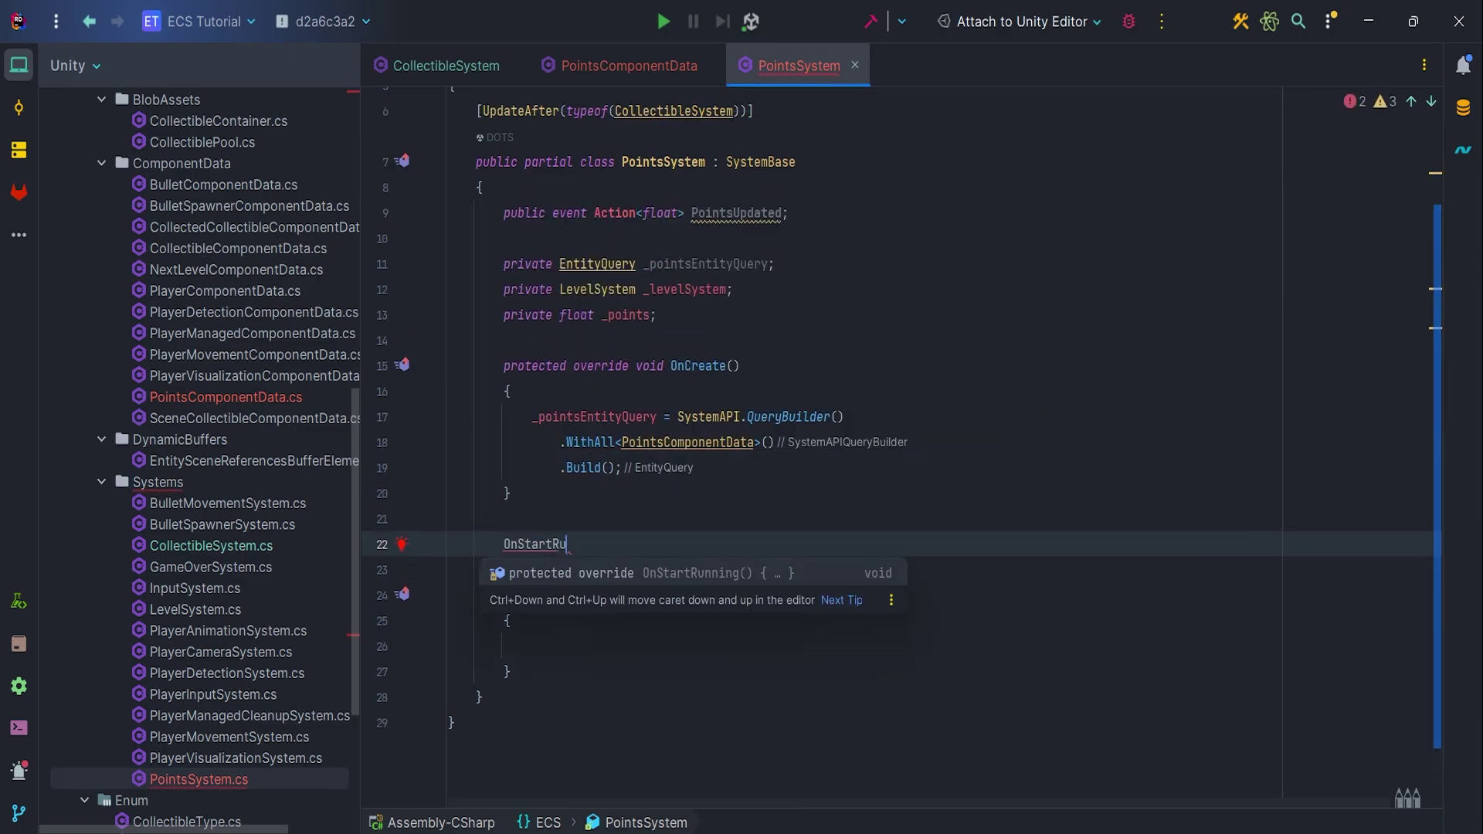
key(Tab)
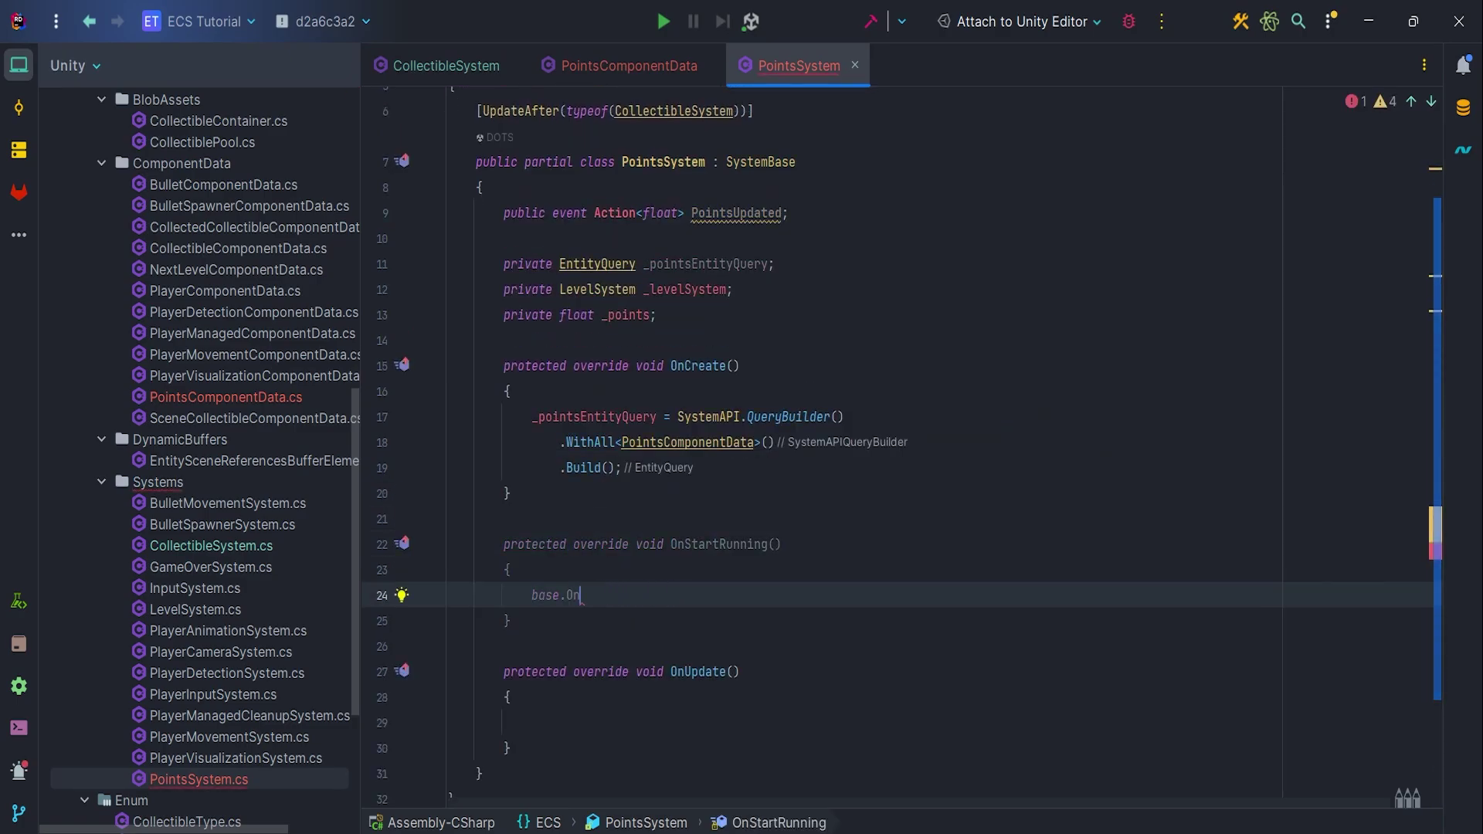
key(ctrl+BackSpace)
text(_lev)
key(Tab)
text(= EntityMa)
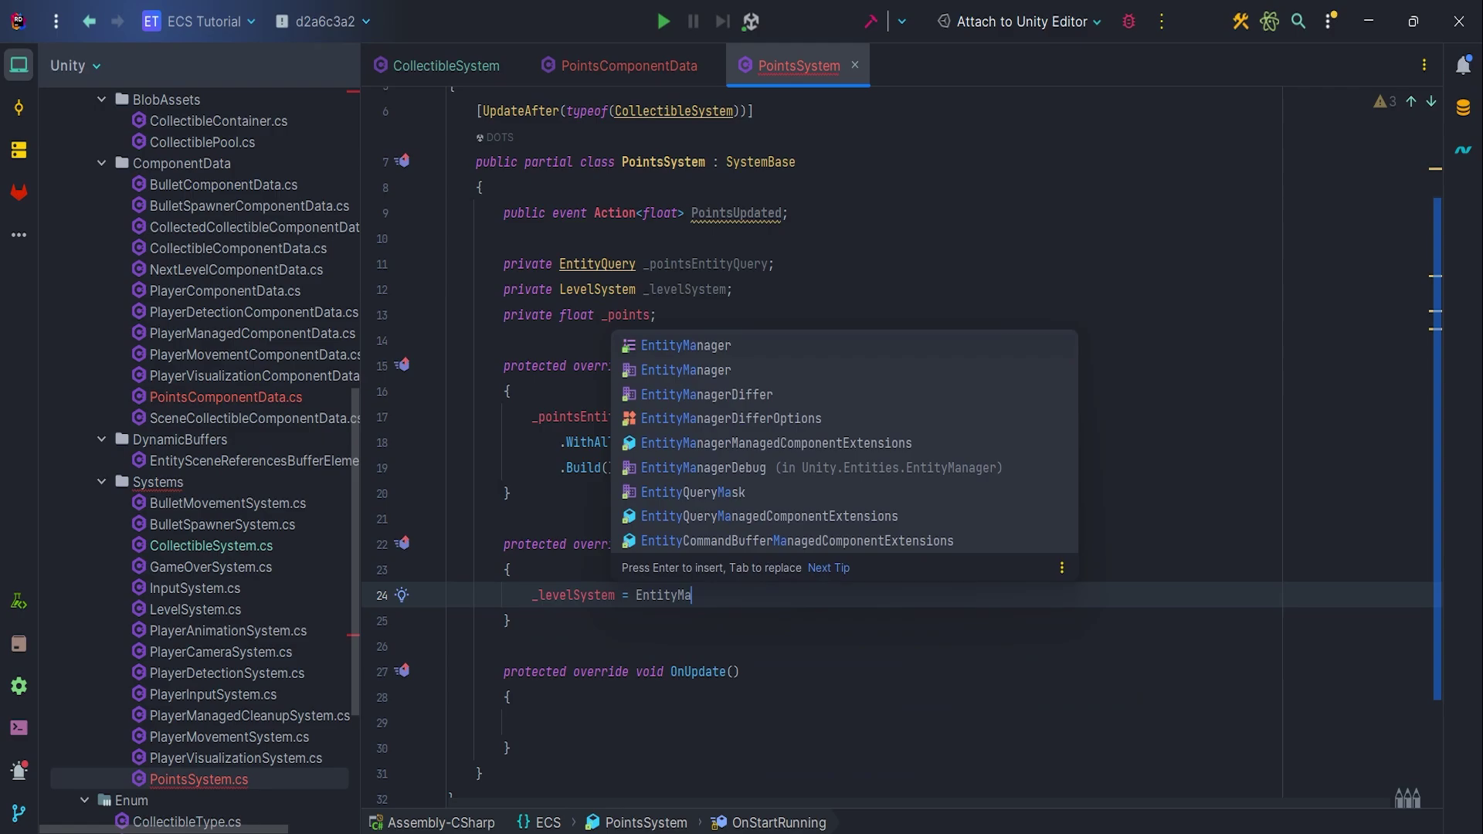
key(Tab)
text(.Wor)
key(Tab)
text(.GetEx)
key(Tab)
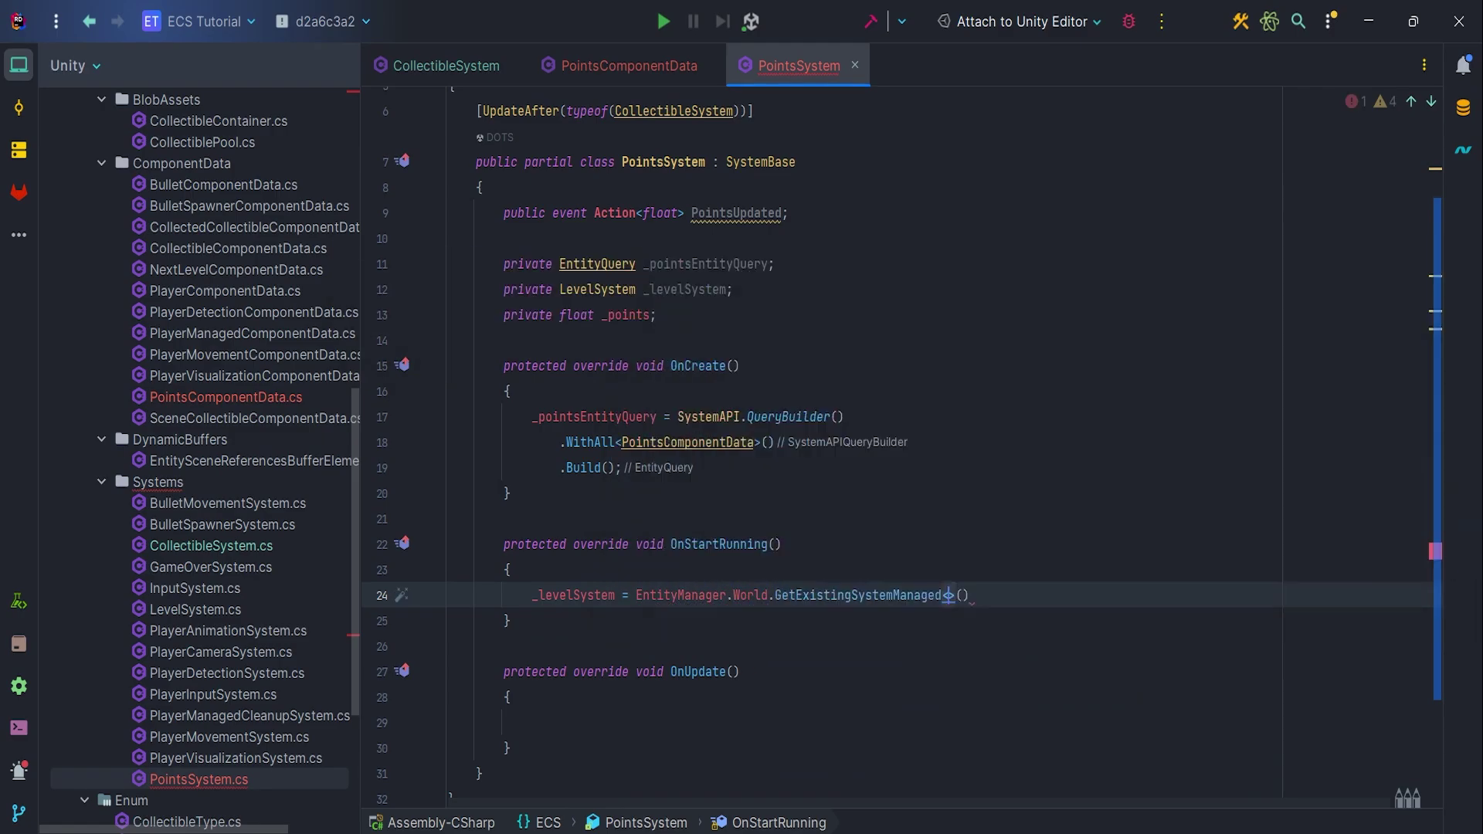
text(Lev)
key(Tab)
text(;)
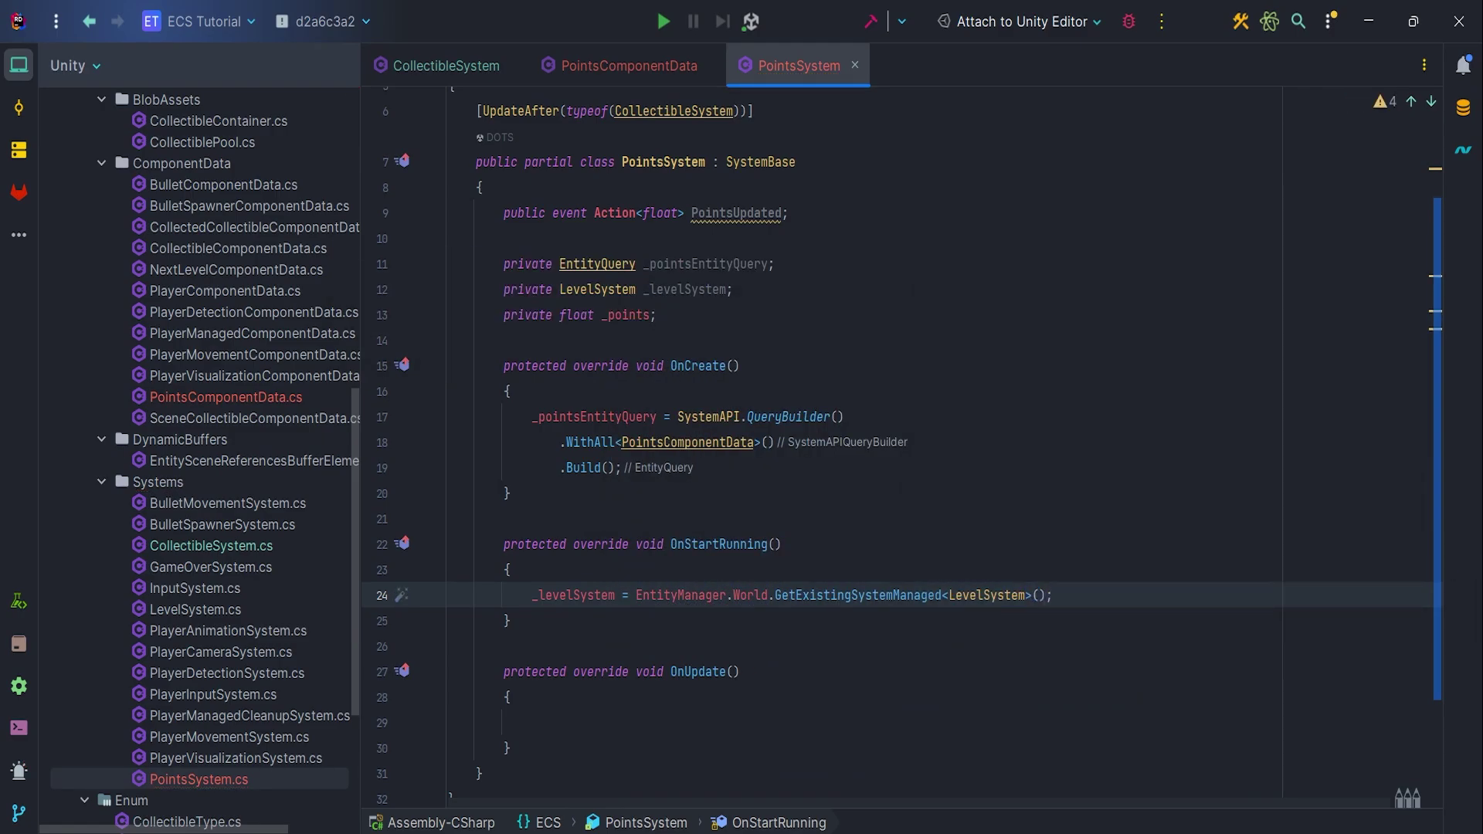
- Subscribe OnLevelLoaded to _levelSystem.LevelLoaded in OnStartRunning
key(Return)
text(_lev)
key(Tab)
text(.)
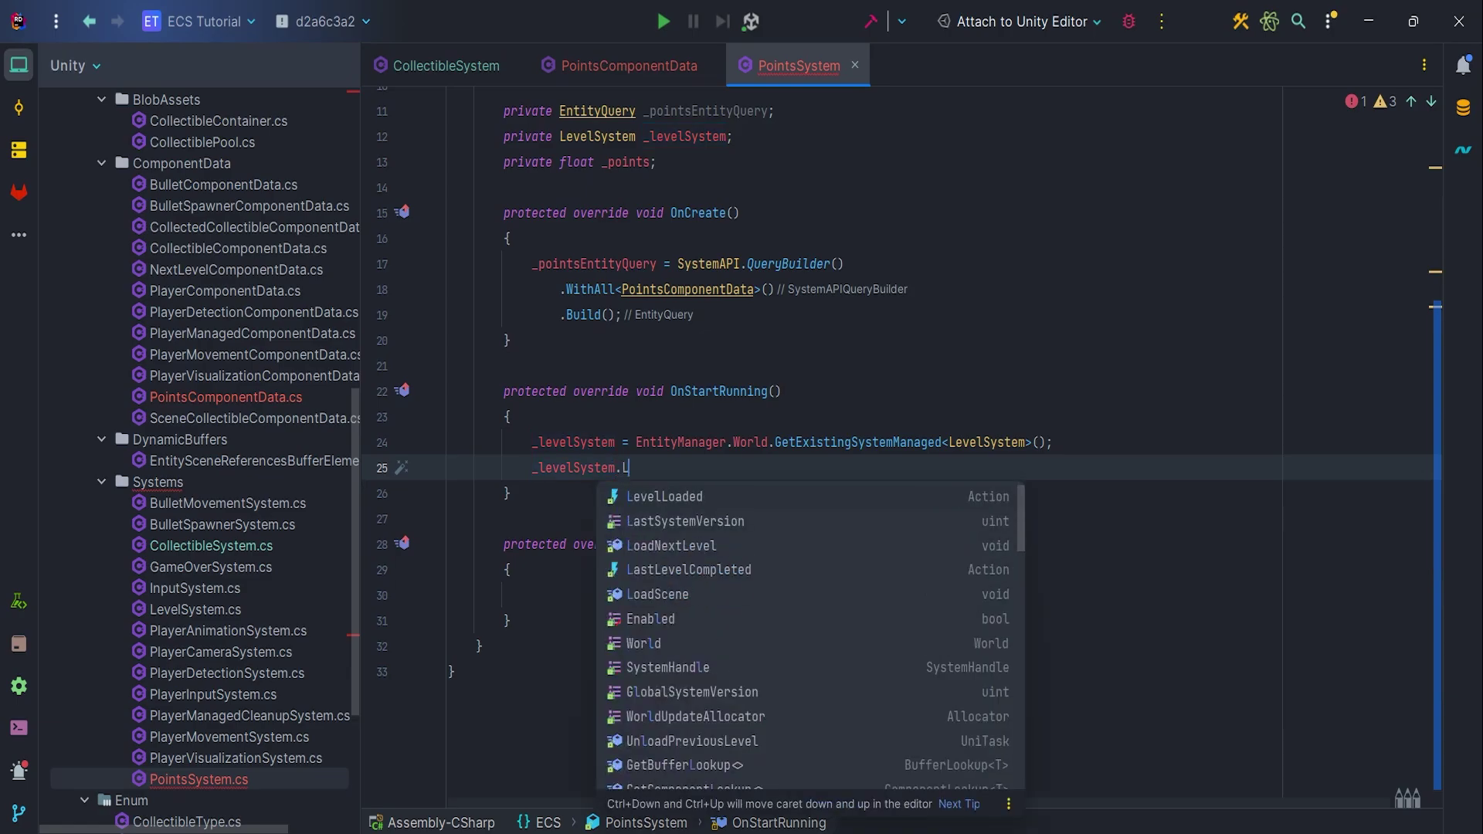
text(Lev)
key(Tab)
text(+=)
key(Tab)
text(;)
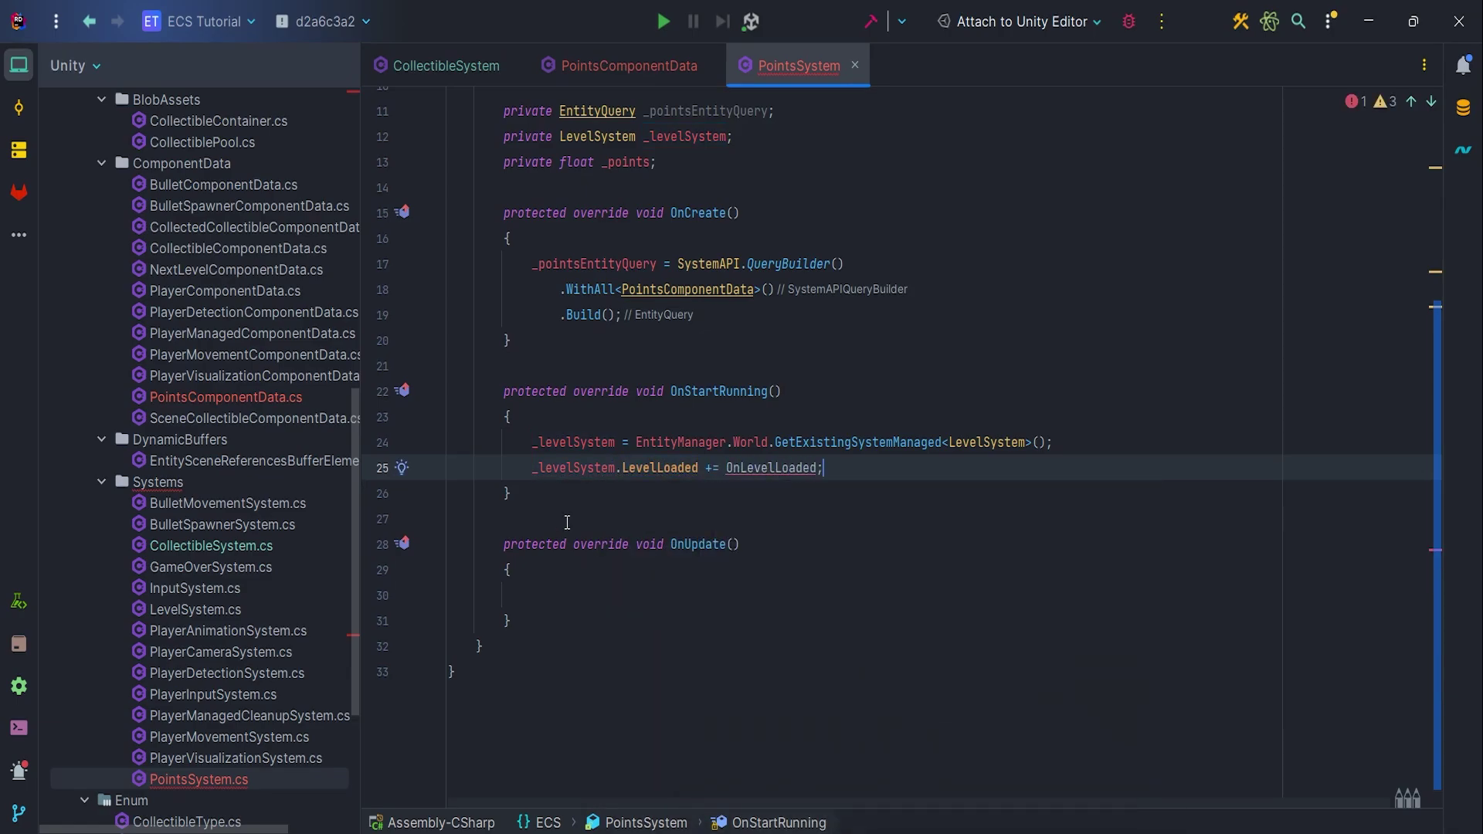
- Duplicate it as OnStopRunning, unsubscribing with -= and dropping the assignment
key(shift+Up)
key(shift+Up)
key(shift+Up)
key(ctrl+c)
key(ctrl+End)
key(Return)
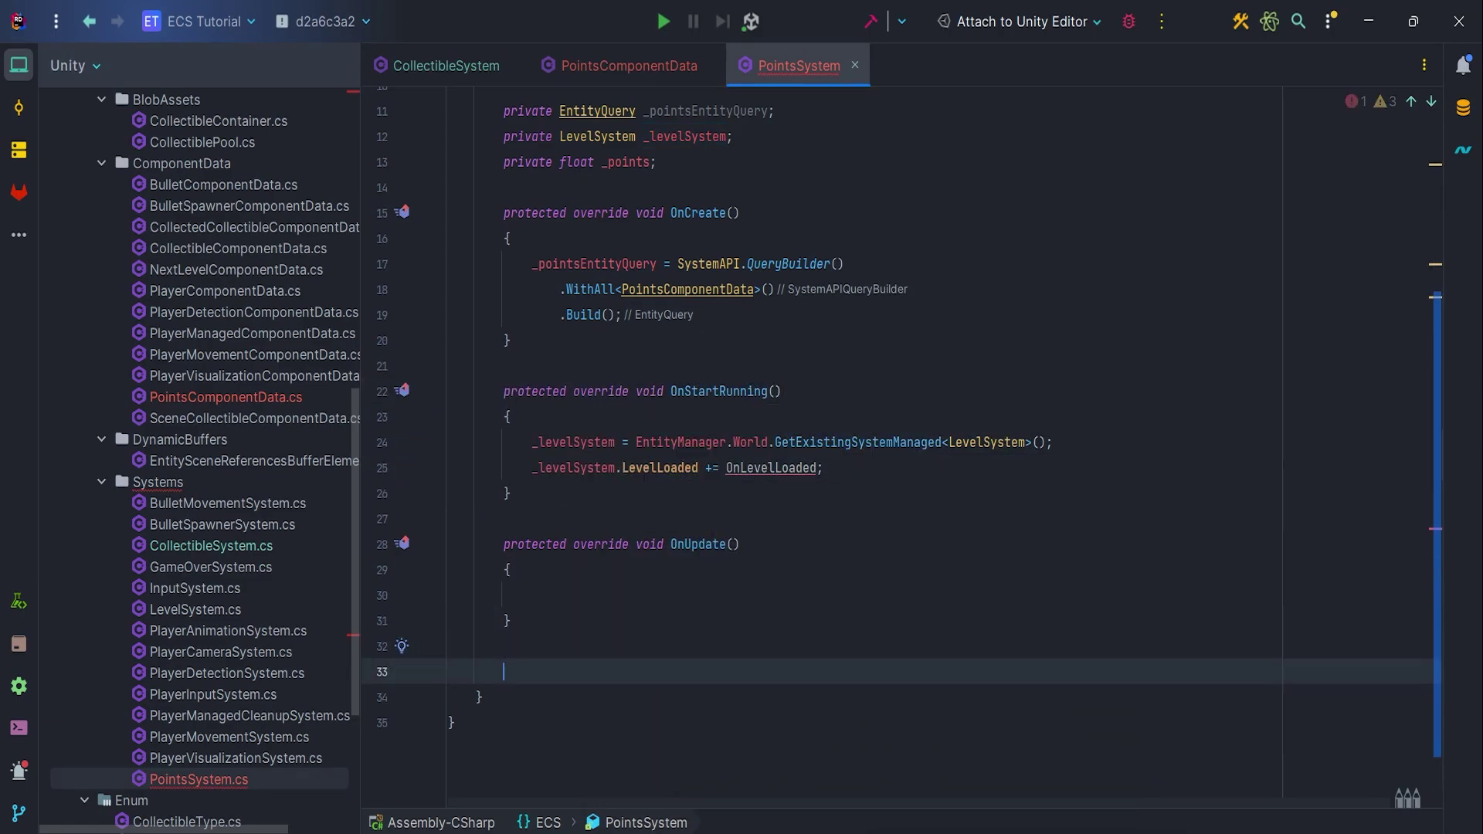
key(ctrl+v)
scroll(723, 519, down, 3)
drag(684, 493, 720, 493)
text(St)
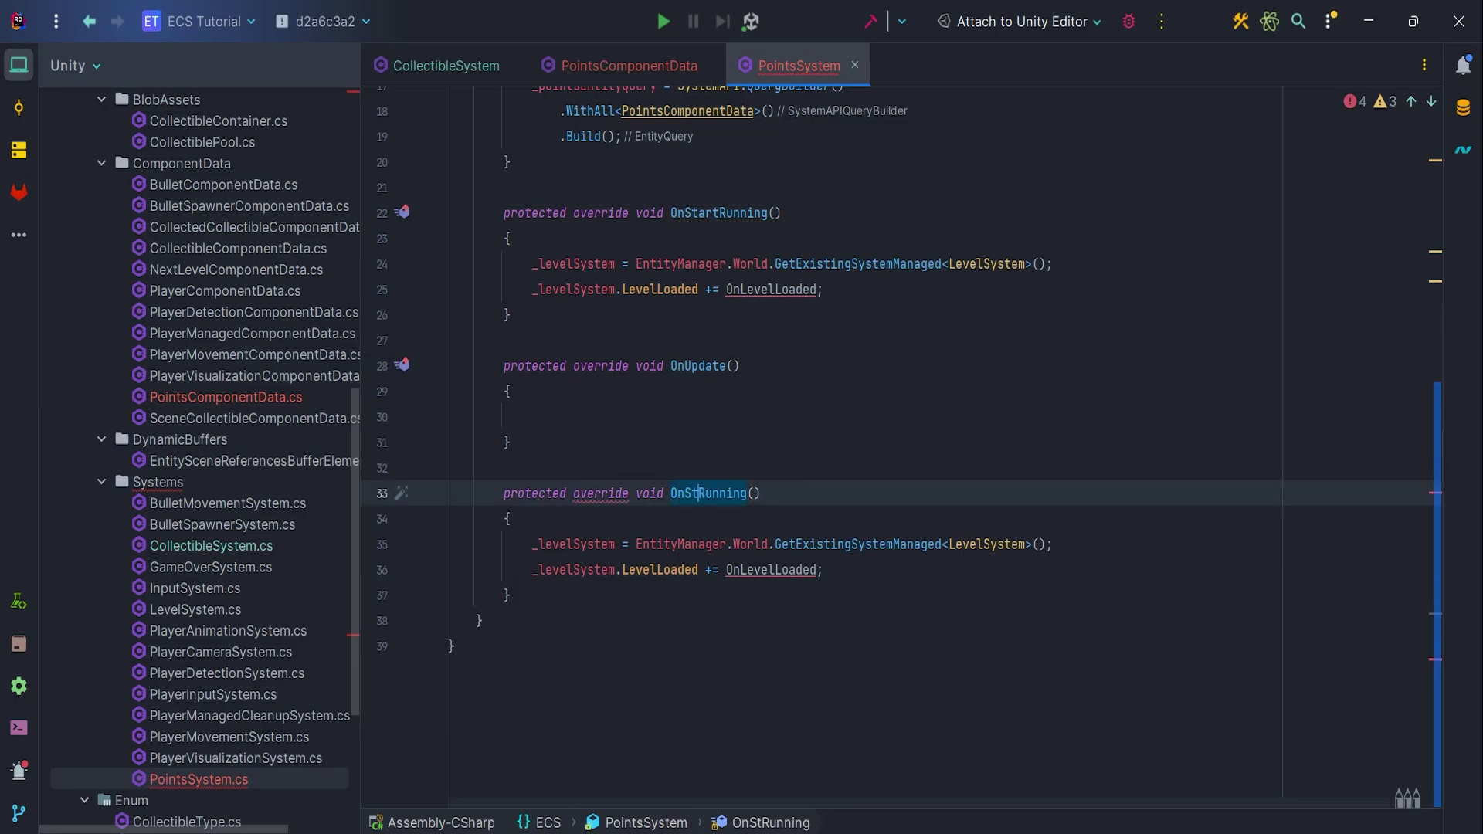
text(op)
key(Down)
key(ctrl+shift+l)
key(Down)
text(-)
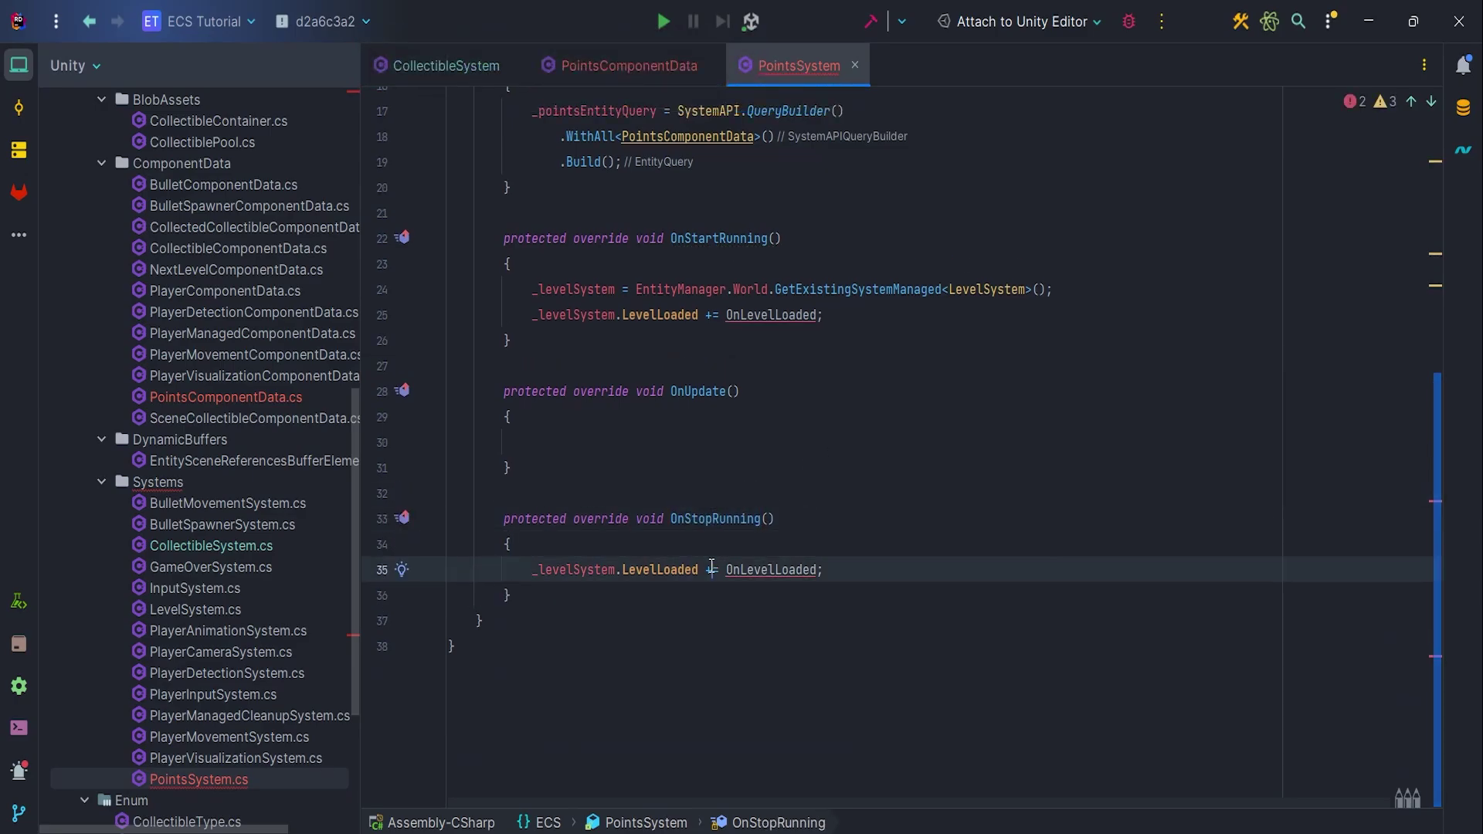
click(547, 469)
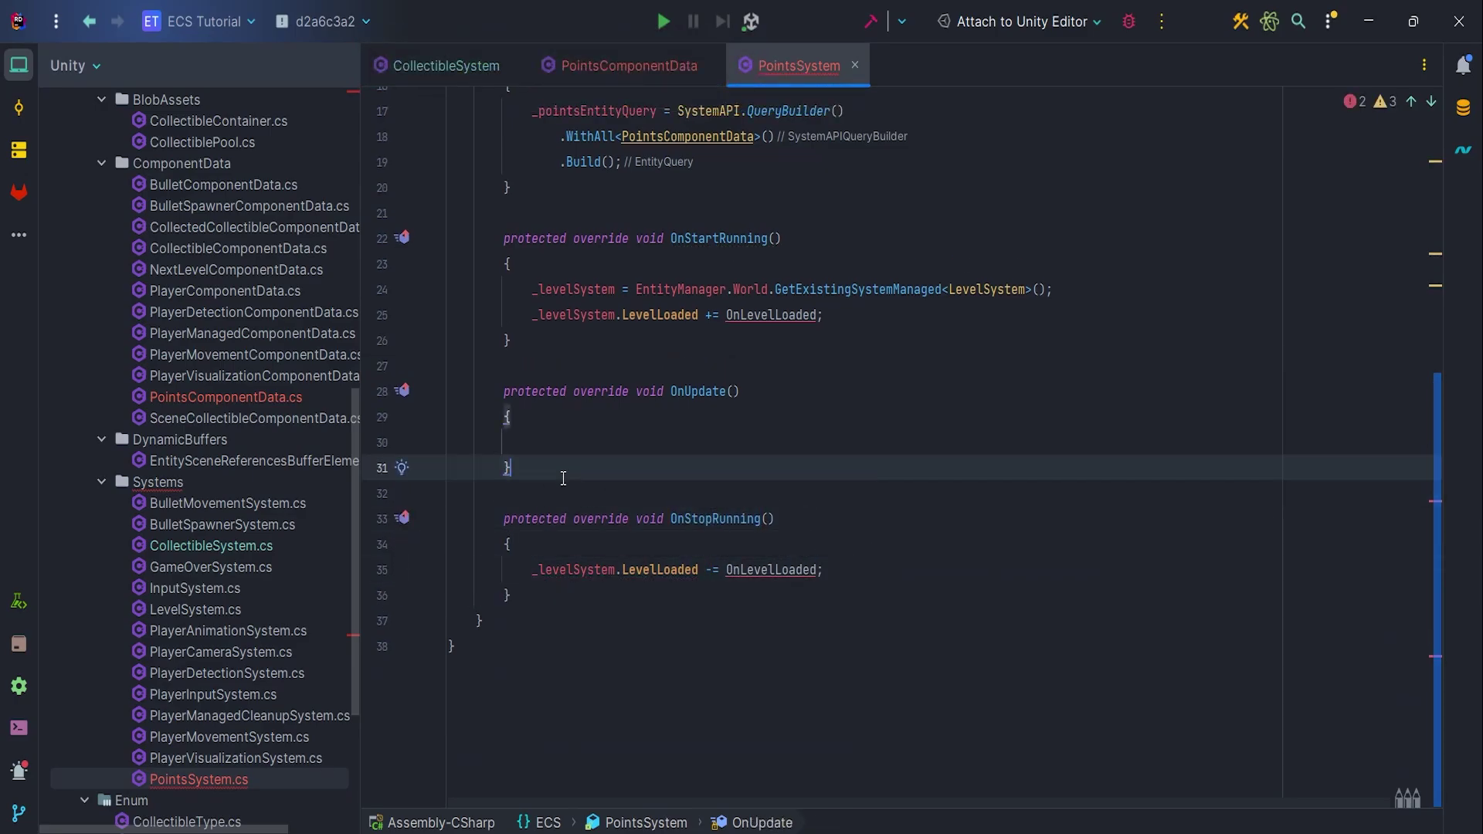
- Add private void OnLevelLoaded() setting _points = 0 and calling PointsUpdated?.Invoke(_points)
key(Return)
key(Return)
text(private void On)
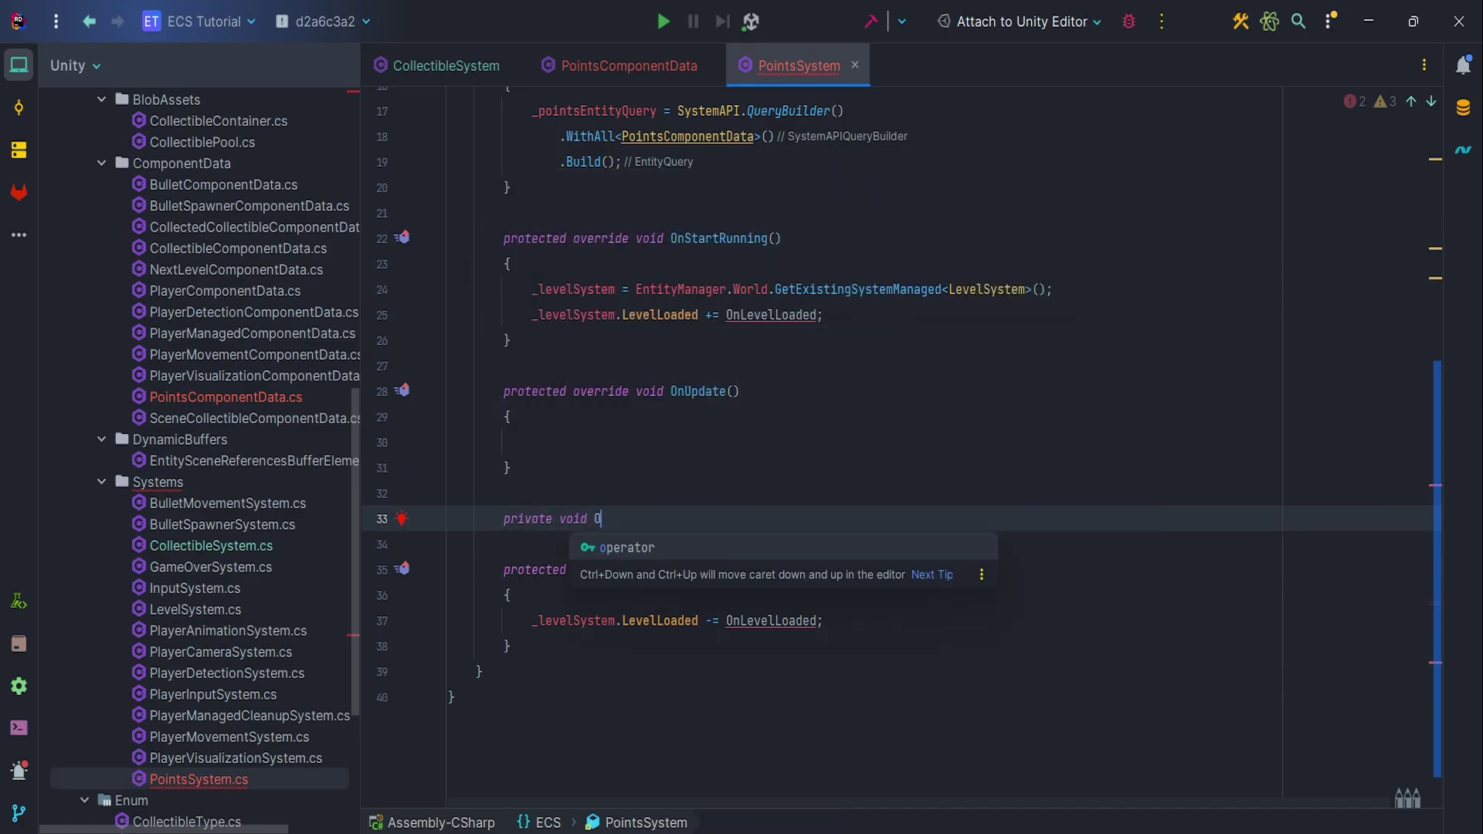
text(LevelLoaded())
key(Return)
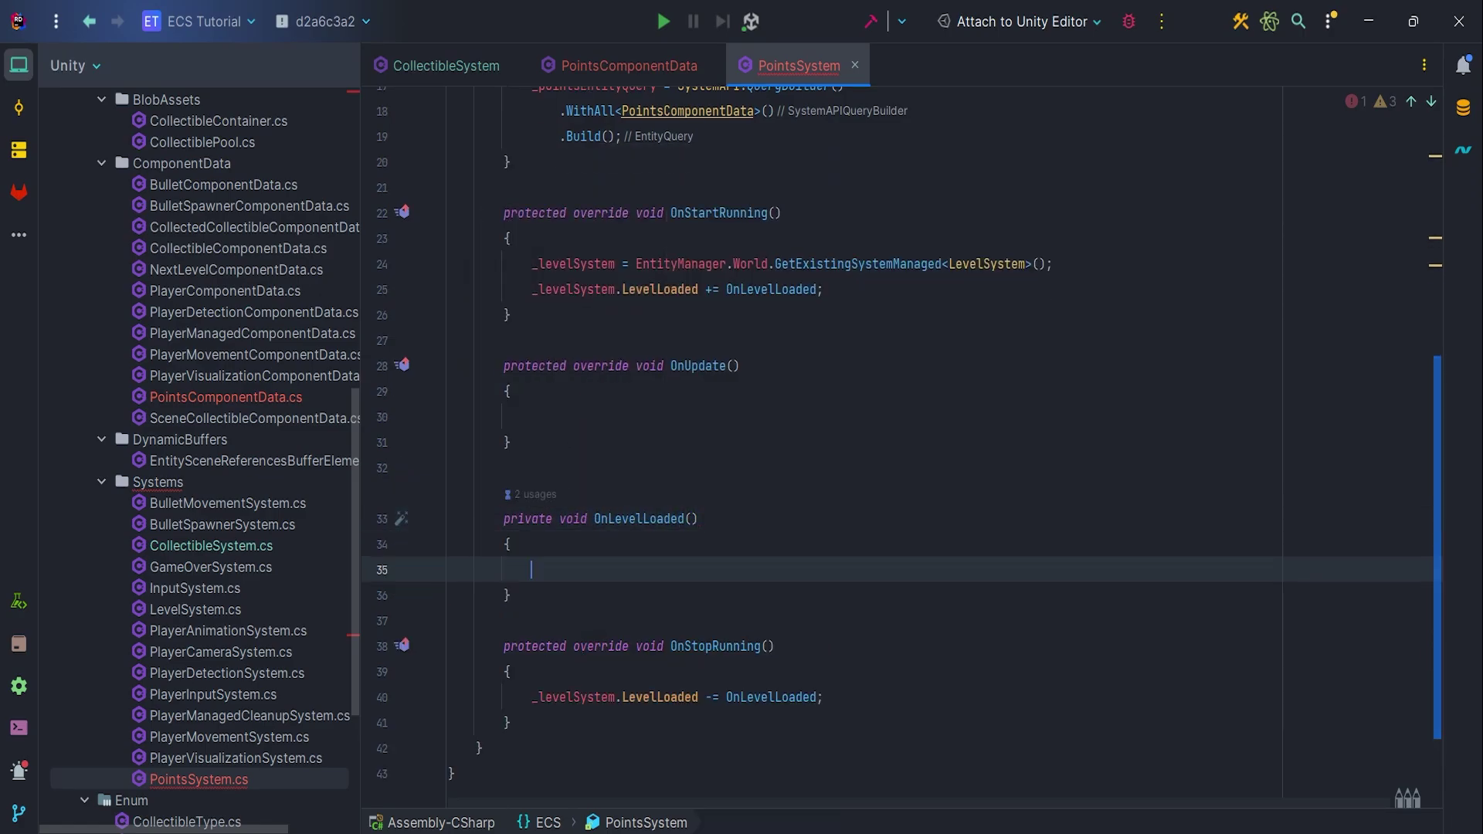
text({)
key(Return)
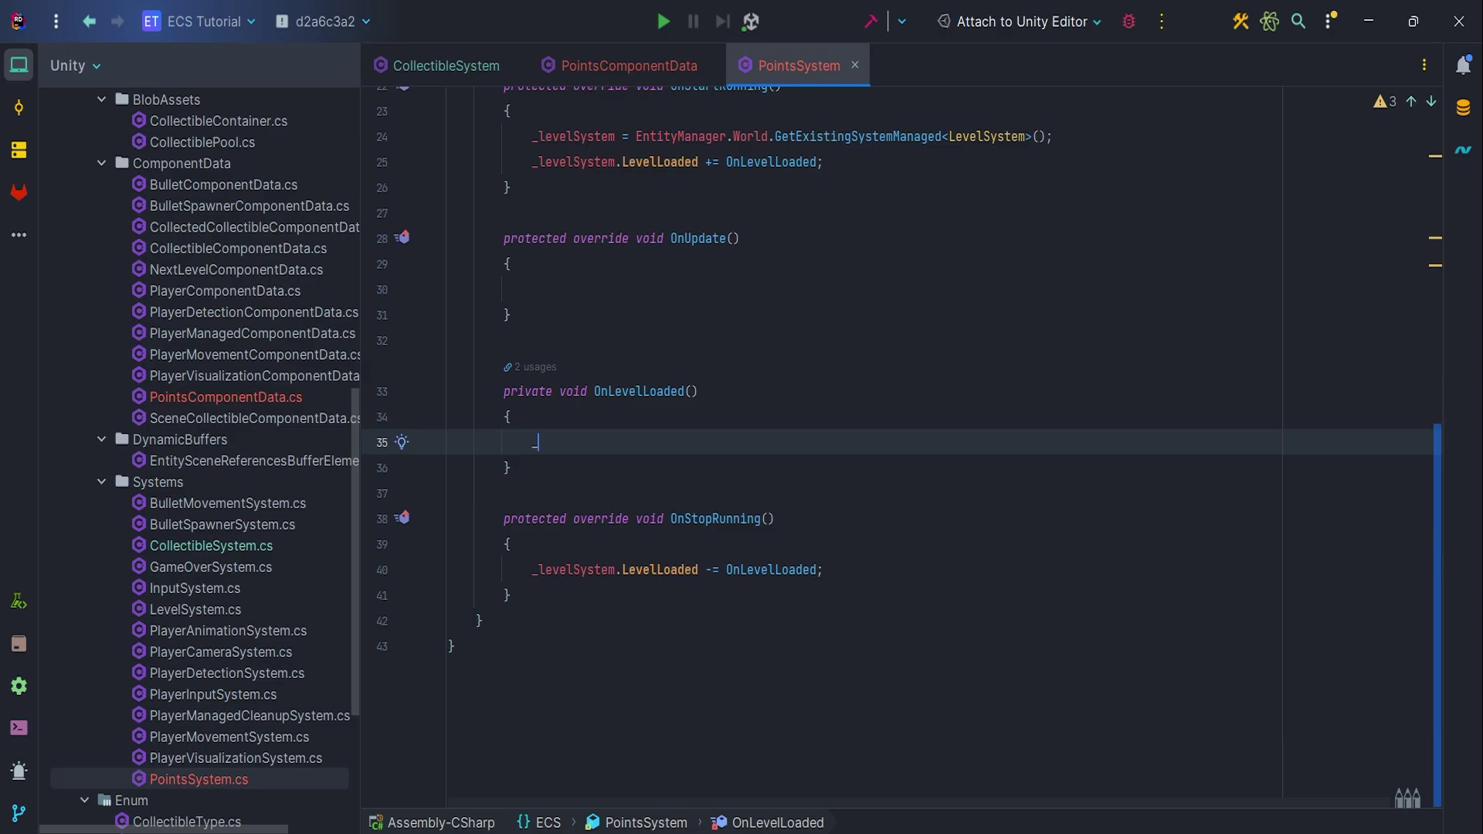
text(_points = 0;)
key(Return)
text(po)
key(Tab)
text(?)
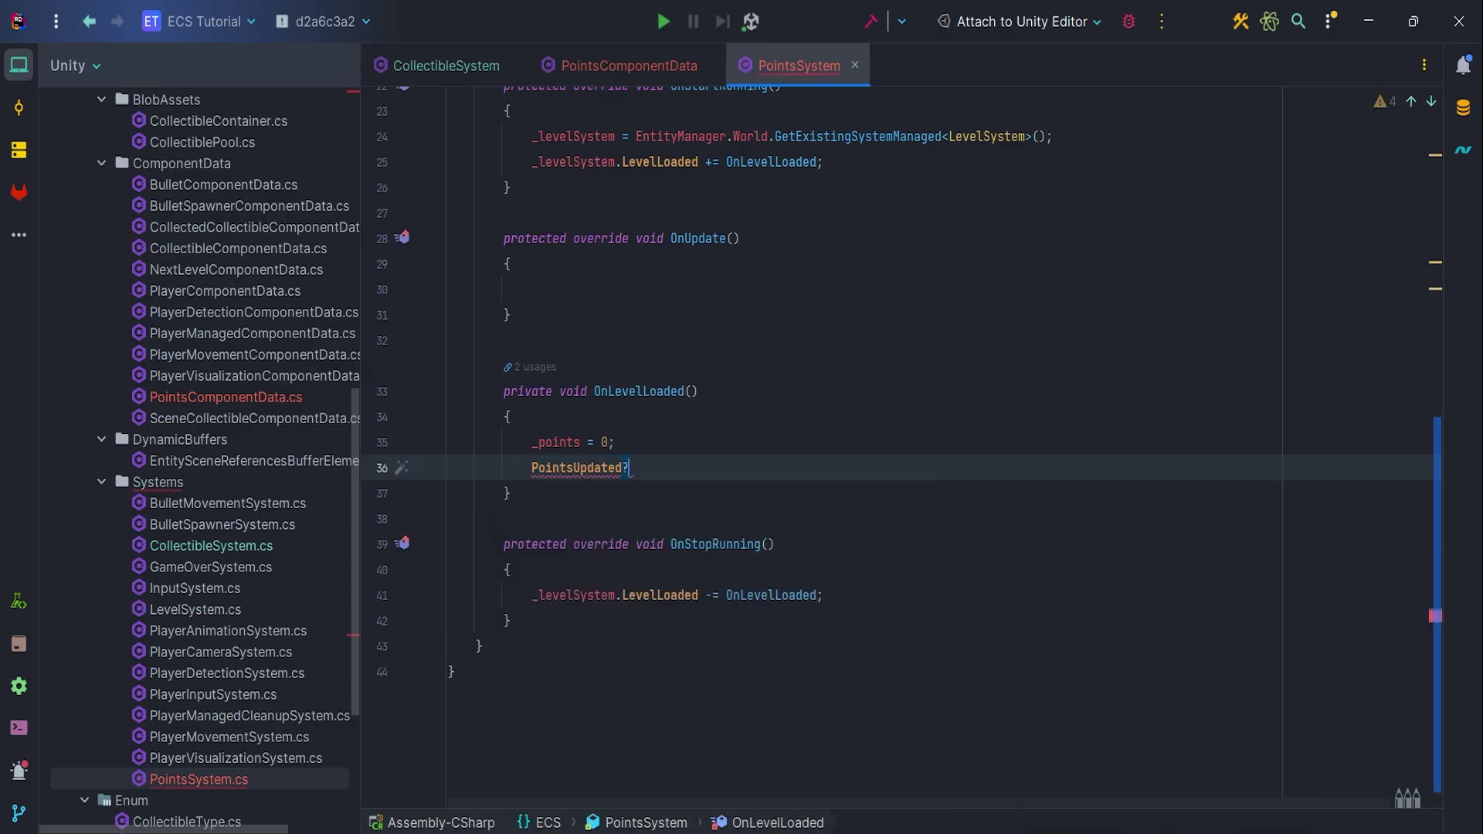
text(.)
key(Tab)
text(_p)
key(Tab)
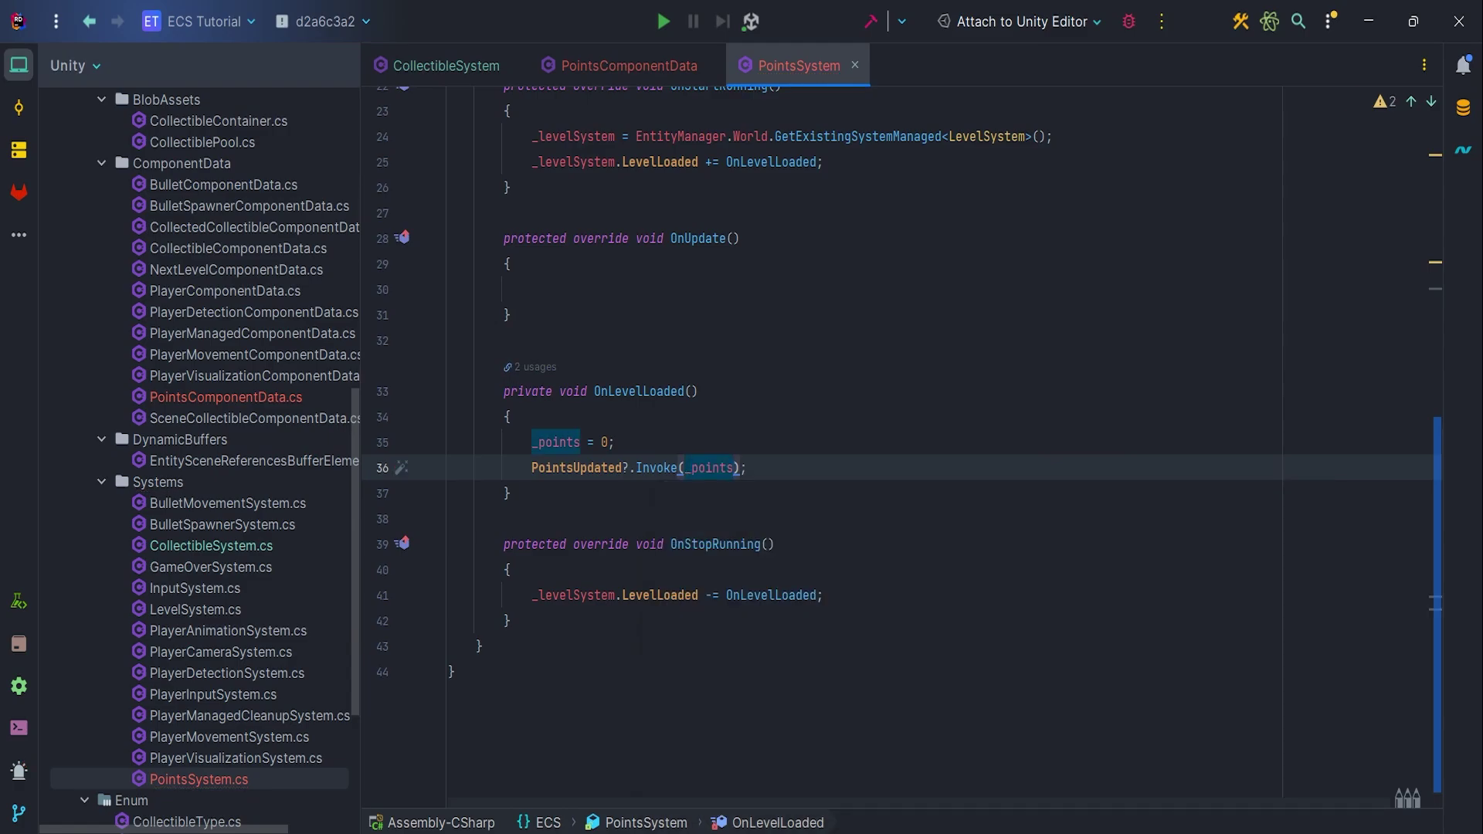
- In OnUpdate, get a NativeArray<Entity> from _pointsEntityQuery.ToEntityArray(Allocator.Temp)
click(608, 297)
text(Na)
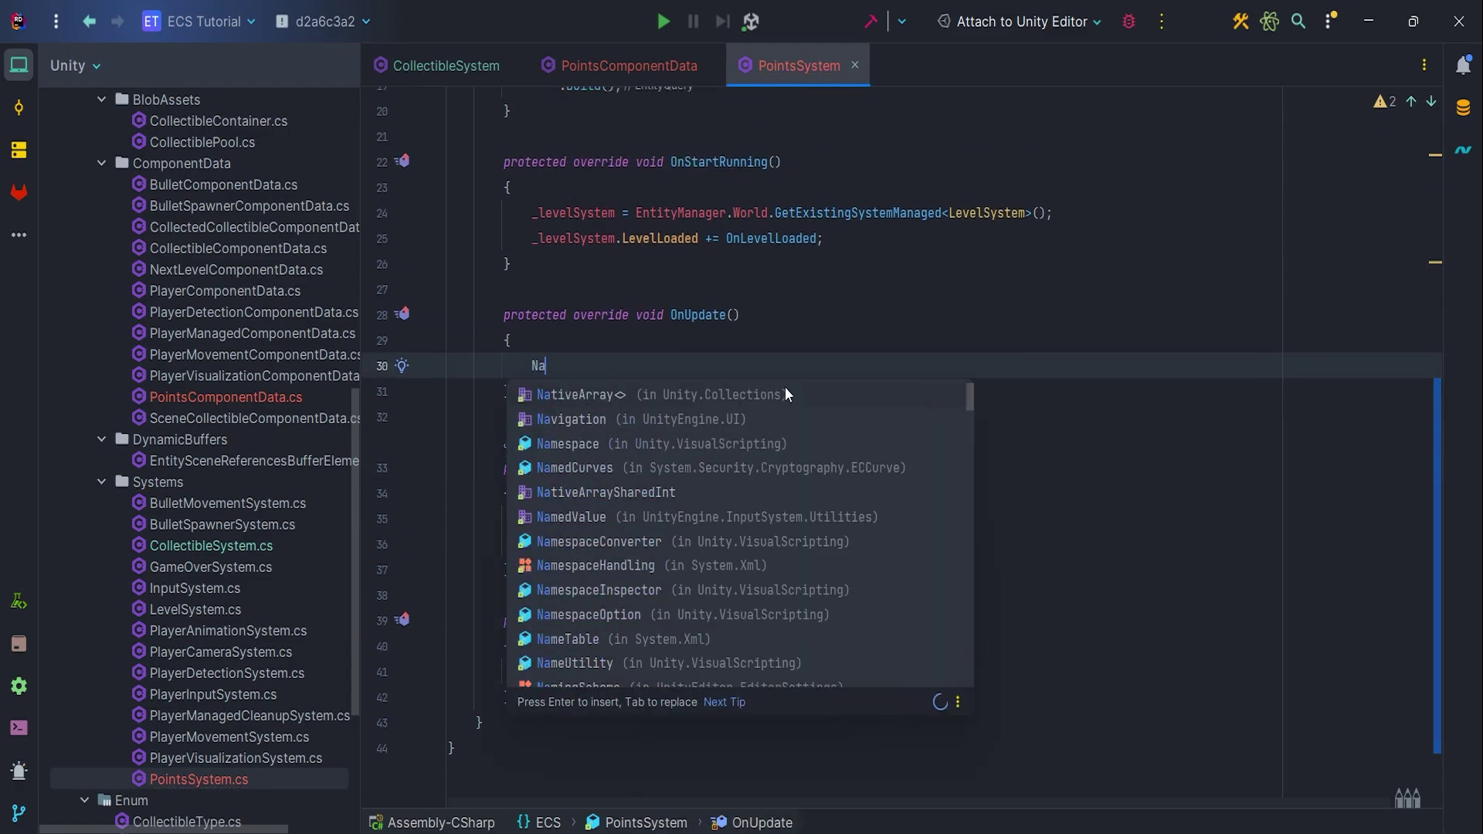
key(Tab)
key(Tab)
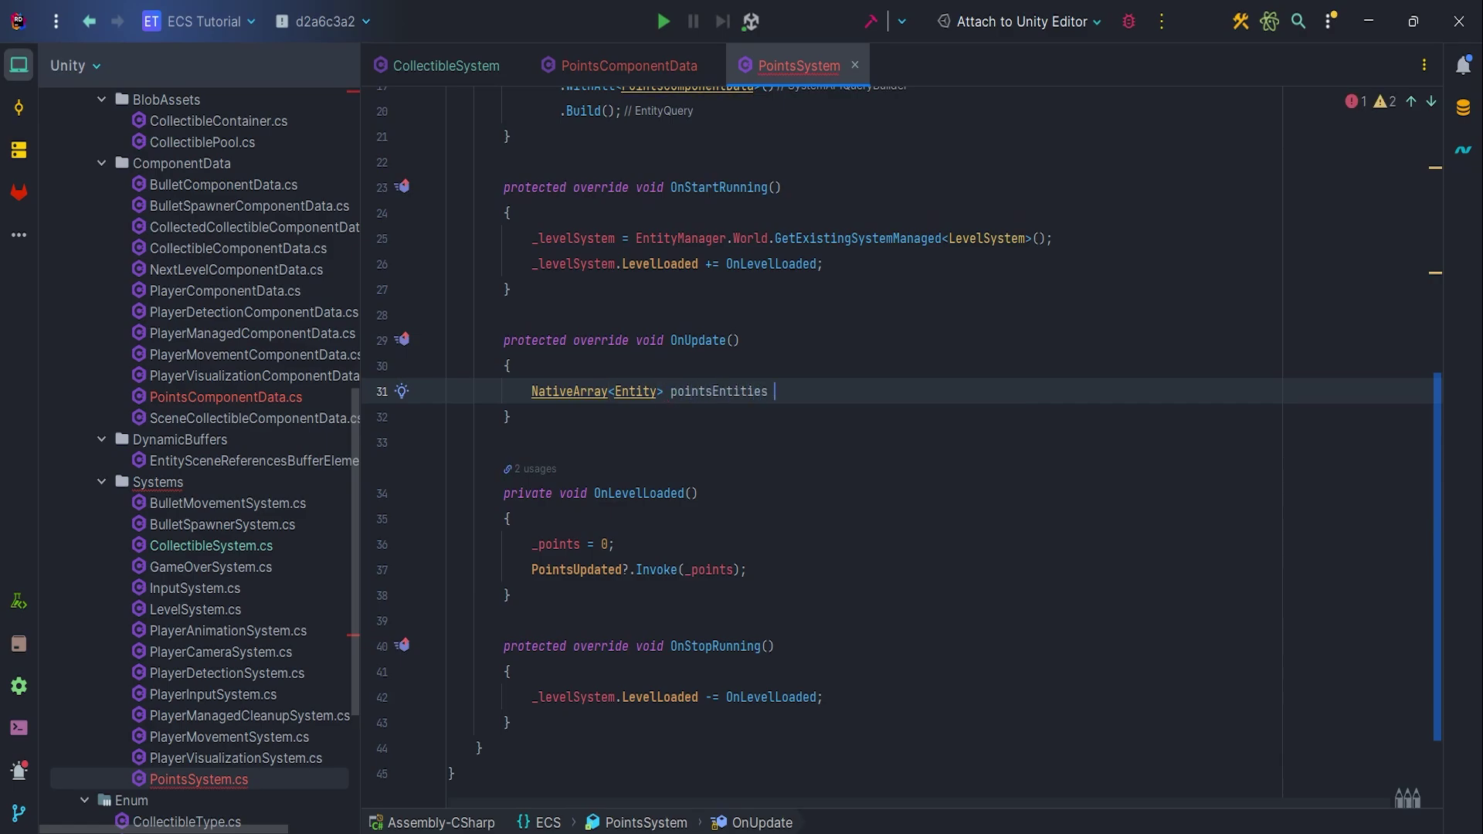
text(= _pointsEntityQuery)
key(Tab)
text(.To)
key(Tab)
text(Al)
key(Tab)
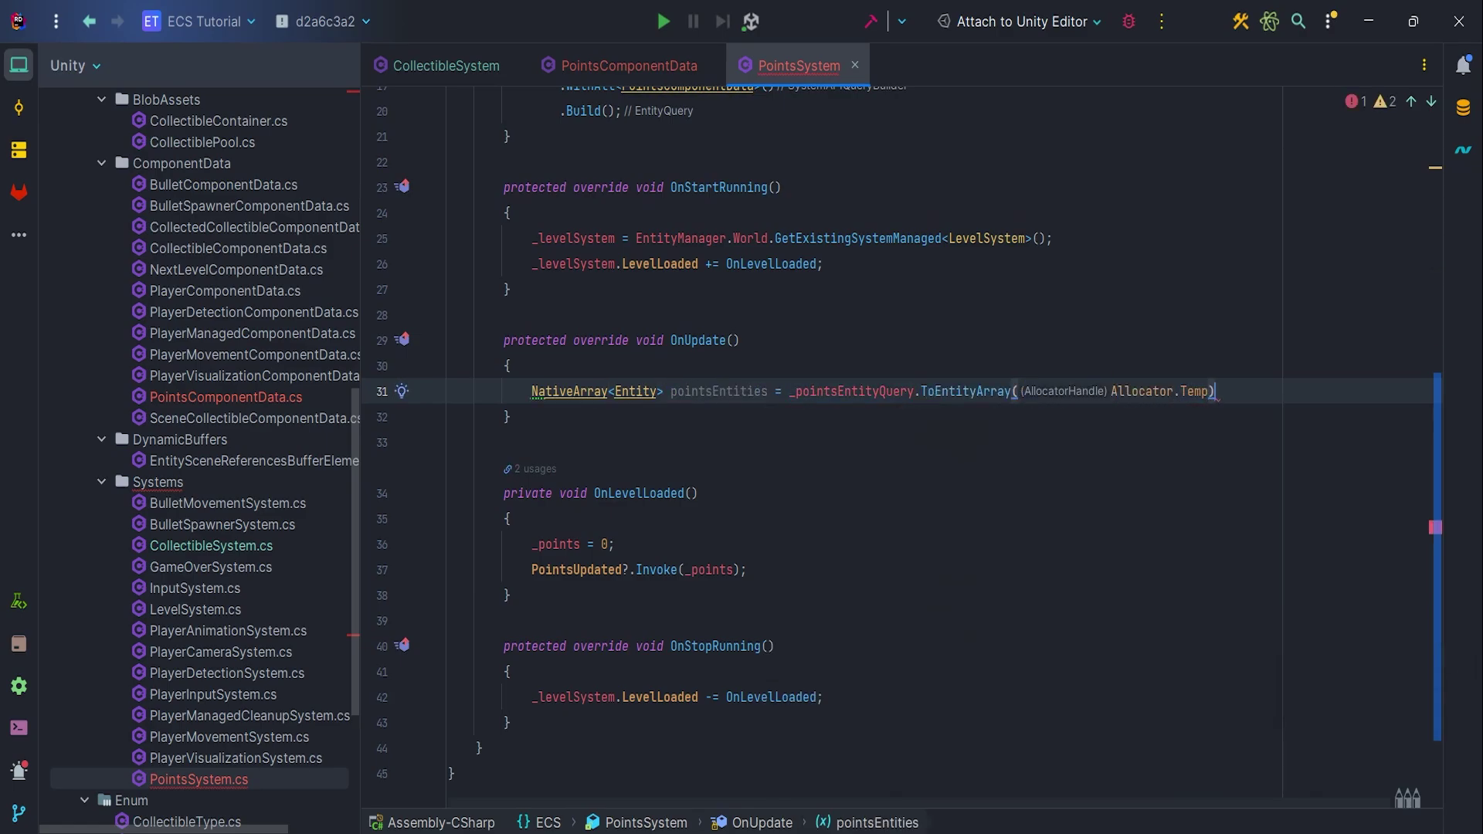
text(;)
- Get pointsComponentDataArray from ToComponentDataArray<PointsComponentData>(Allocator.Temp)
key(Return)
text(NativeArray<>)
key(Tab)
text(Po)
key(Tab)
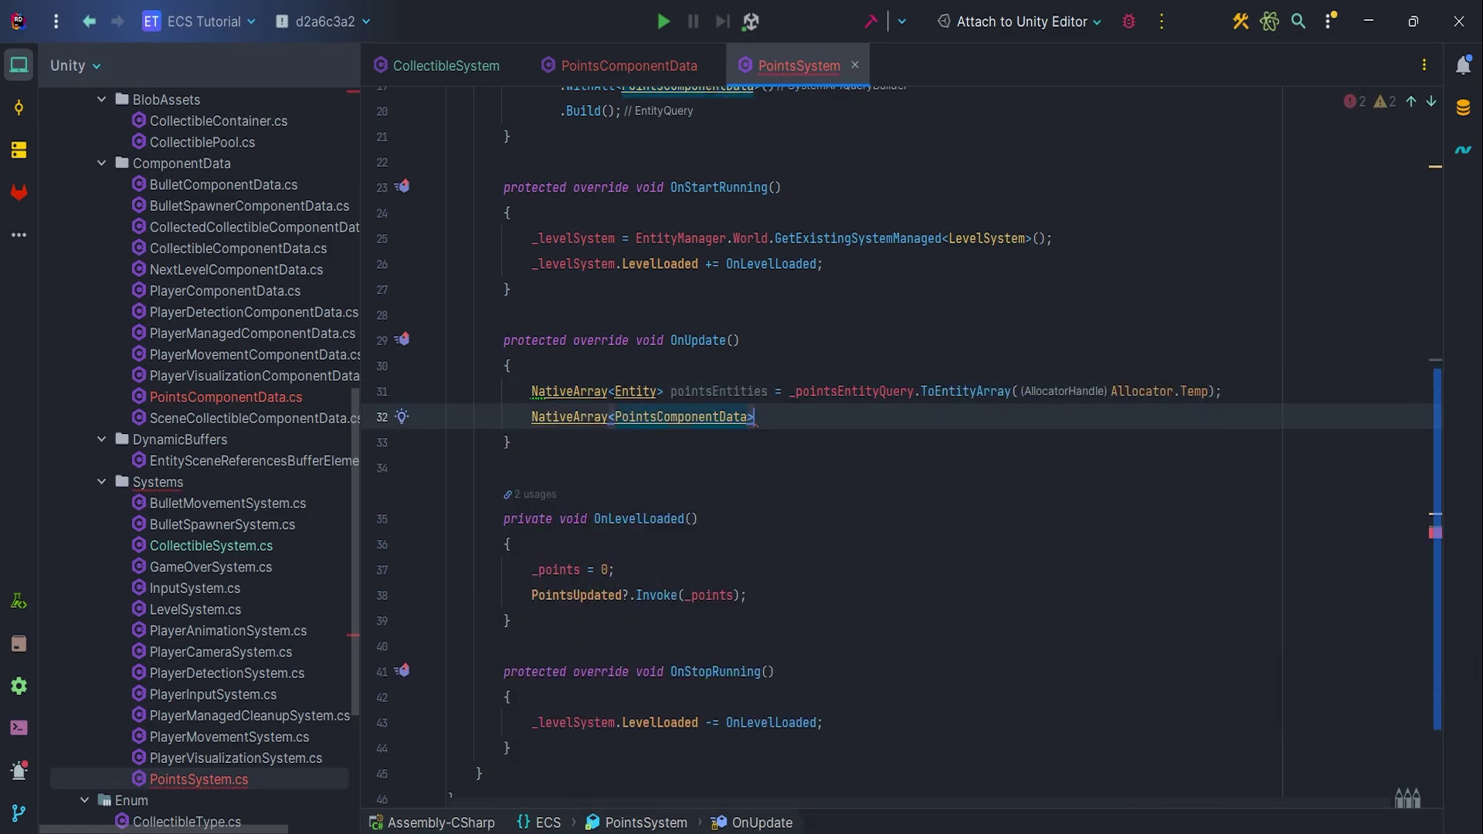
text( point)
key(Tab)
text(= _p)
key(Tab)
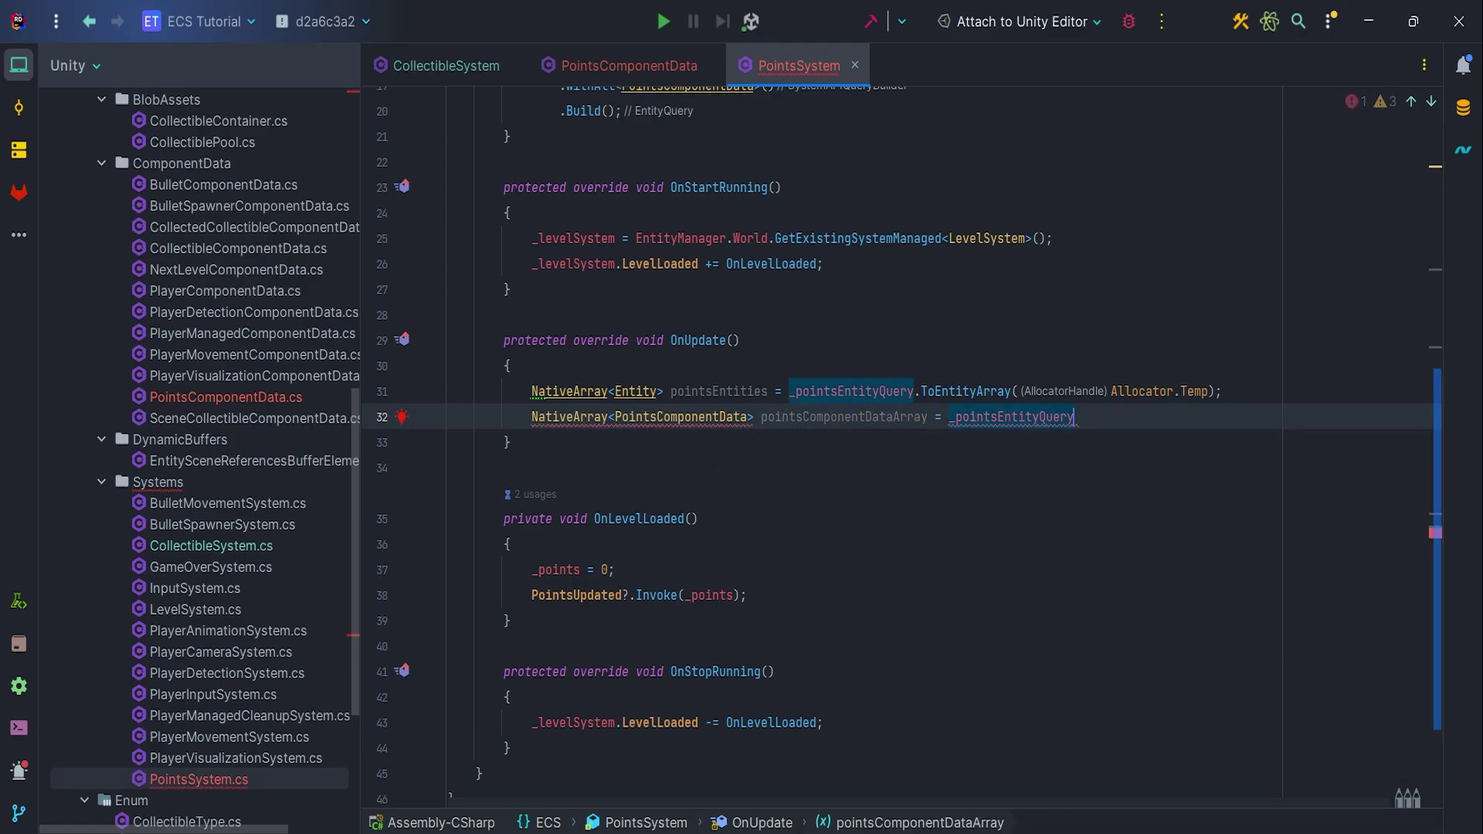
key(Return)
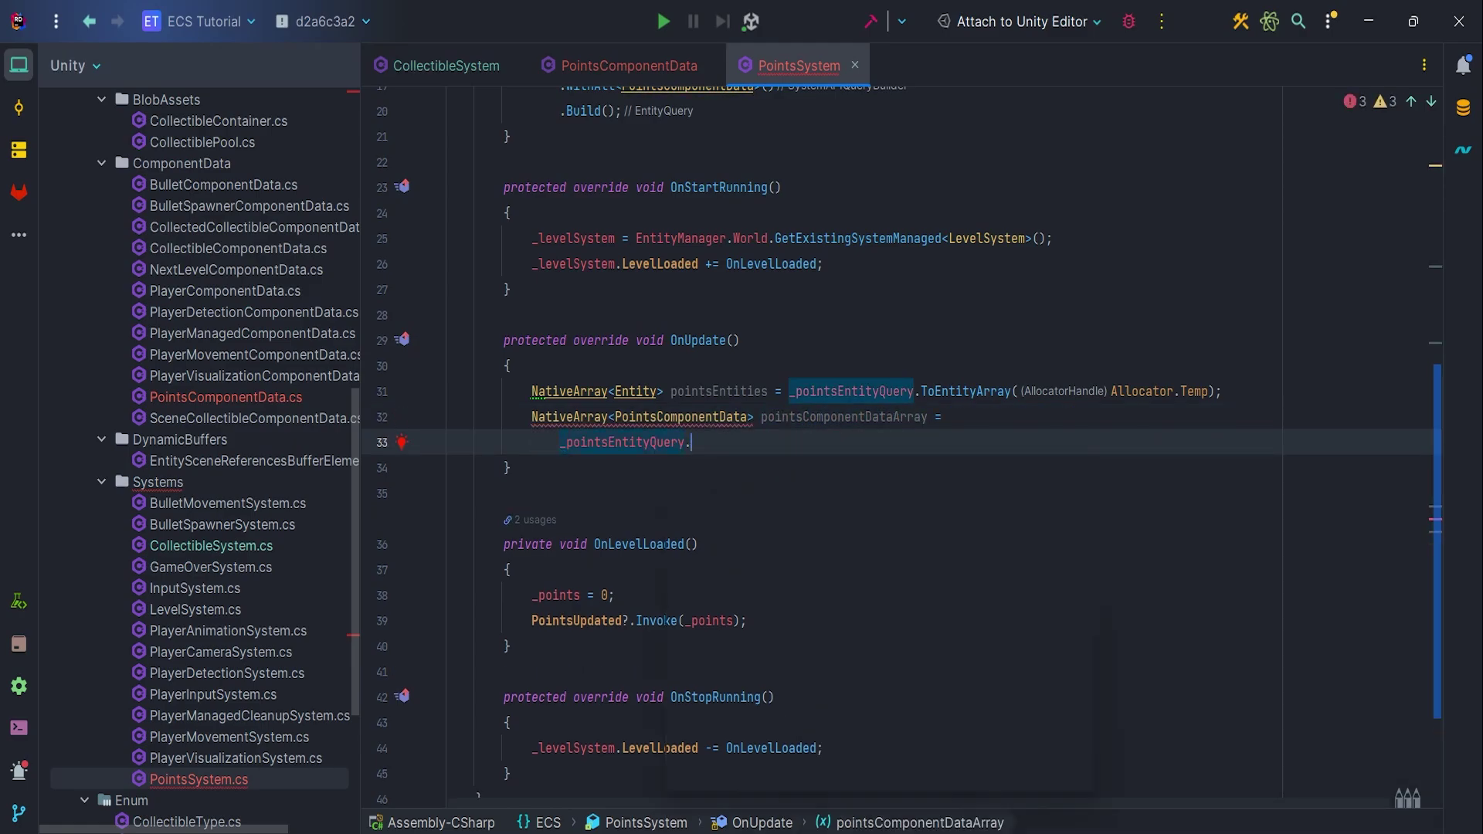
text(.ToC)
key(Tab)
text(Po)
key(Tab)
text((Al)
key(Tab)
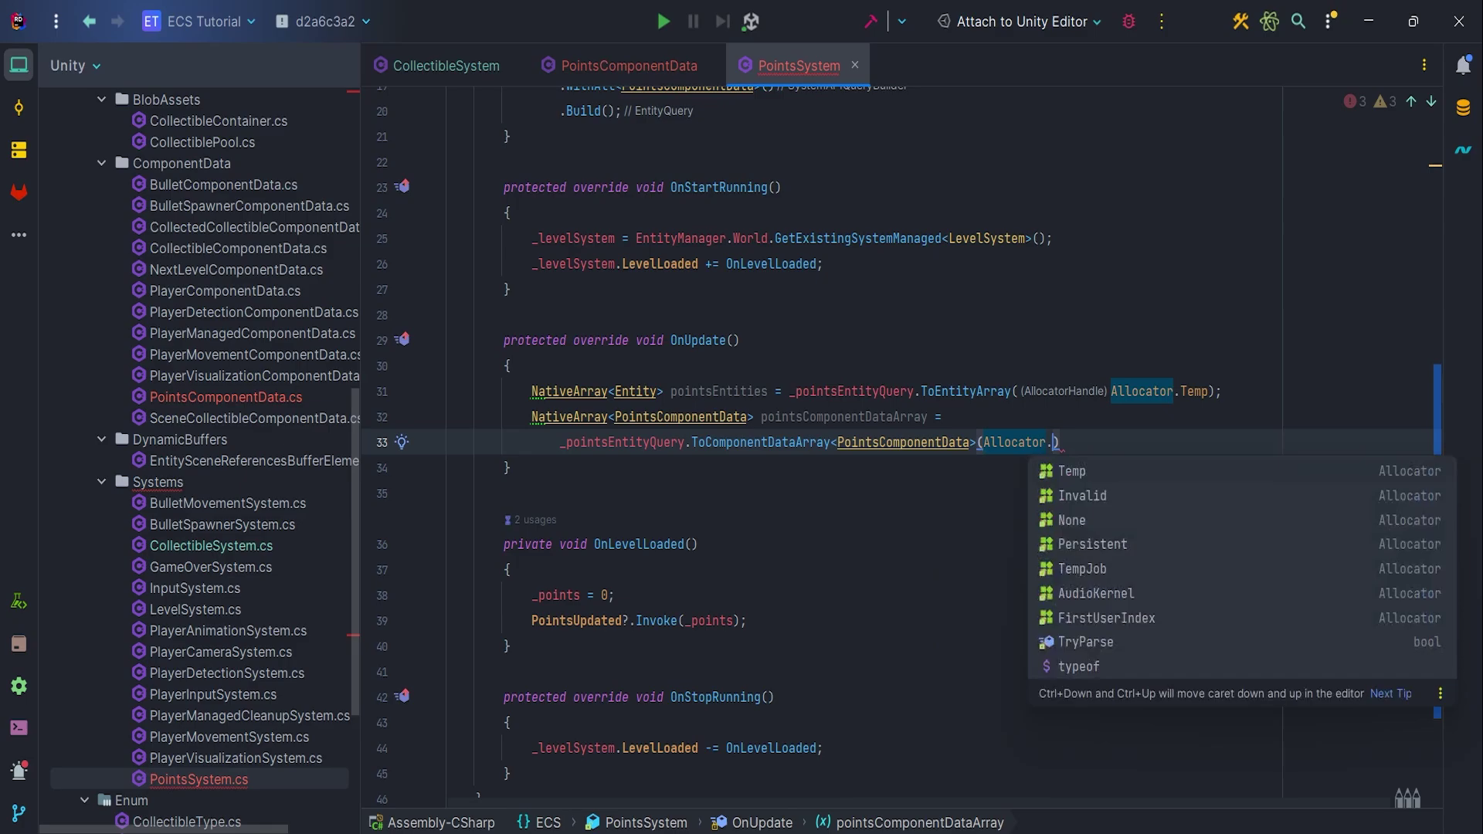
key(Tab)
text();)
- Dispose both arrays, leaving blank lines above the Dispose calls for upcoming logic
key(Return)
key(Return)
text(poi)
key(Tab)
text(.Dispose(;)
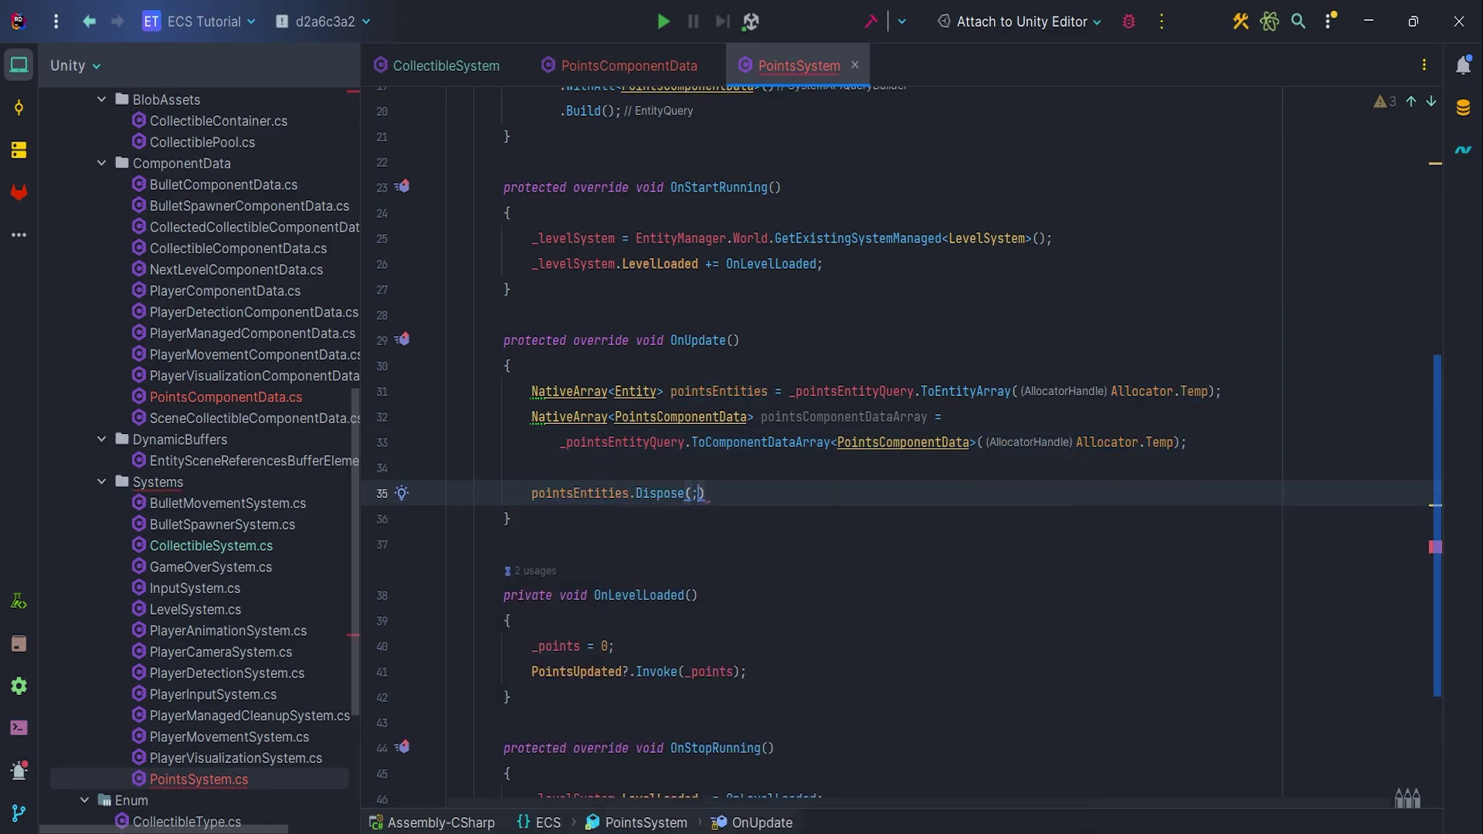
text())
key(Return)
text(poi)
key(Down)
key(Tab)
text(.Dispose()
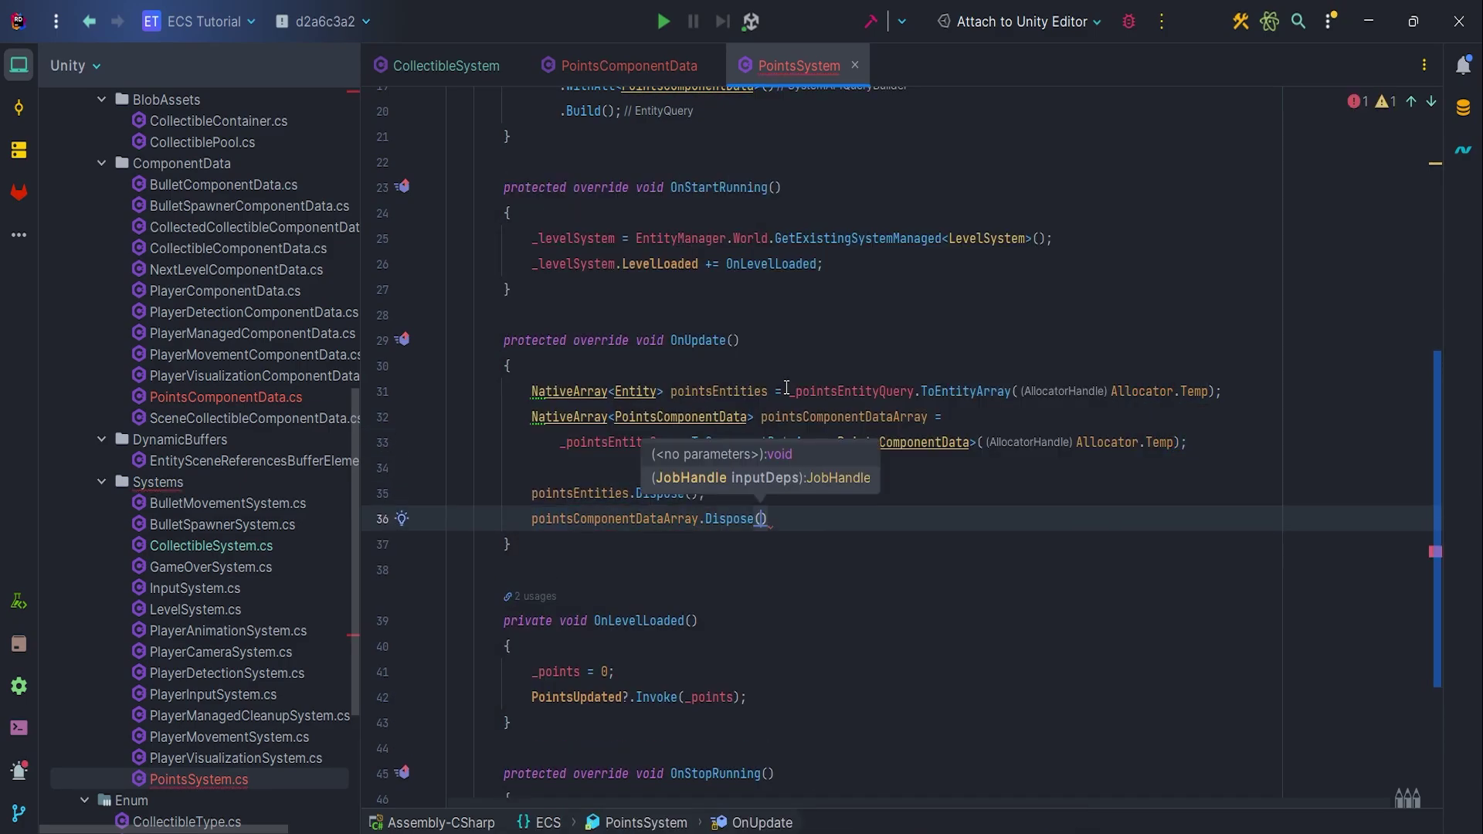
text();)
key(Up)
key(Up)
key(Up)
key(End)
key(Return)
key(Return)
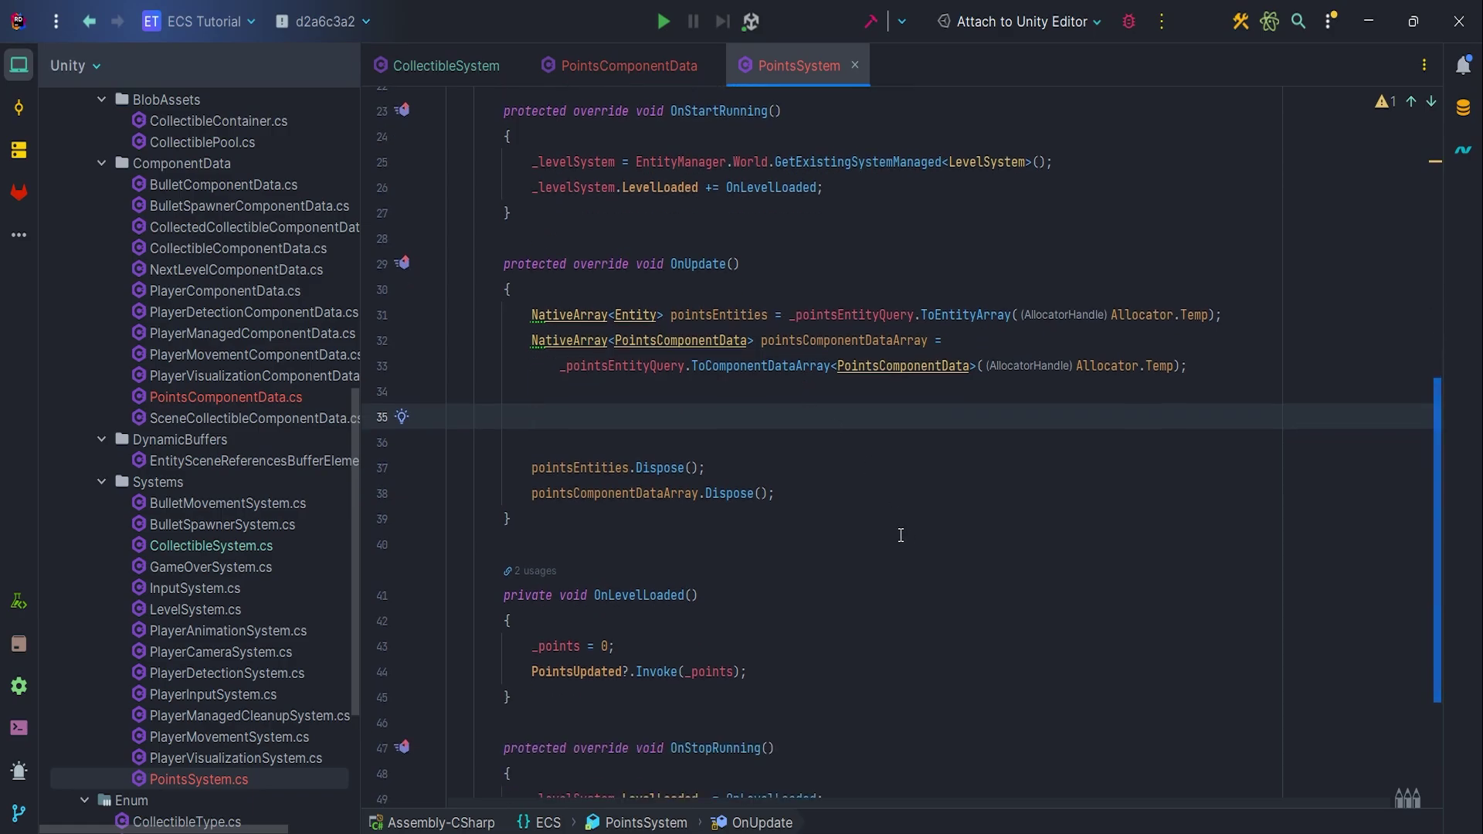
text(for (int index = 0;)
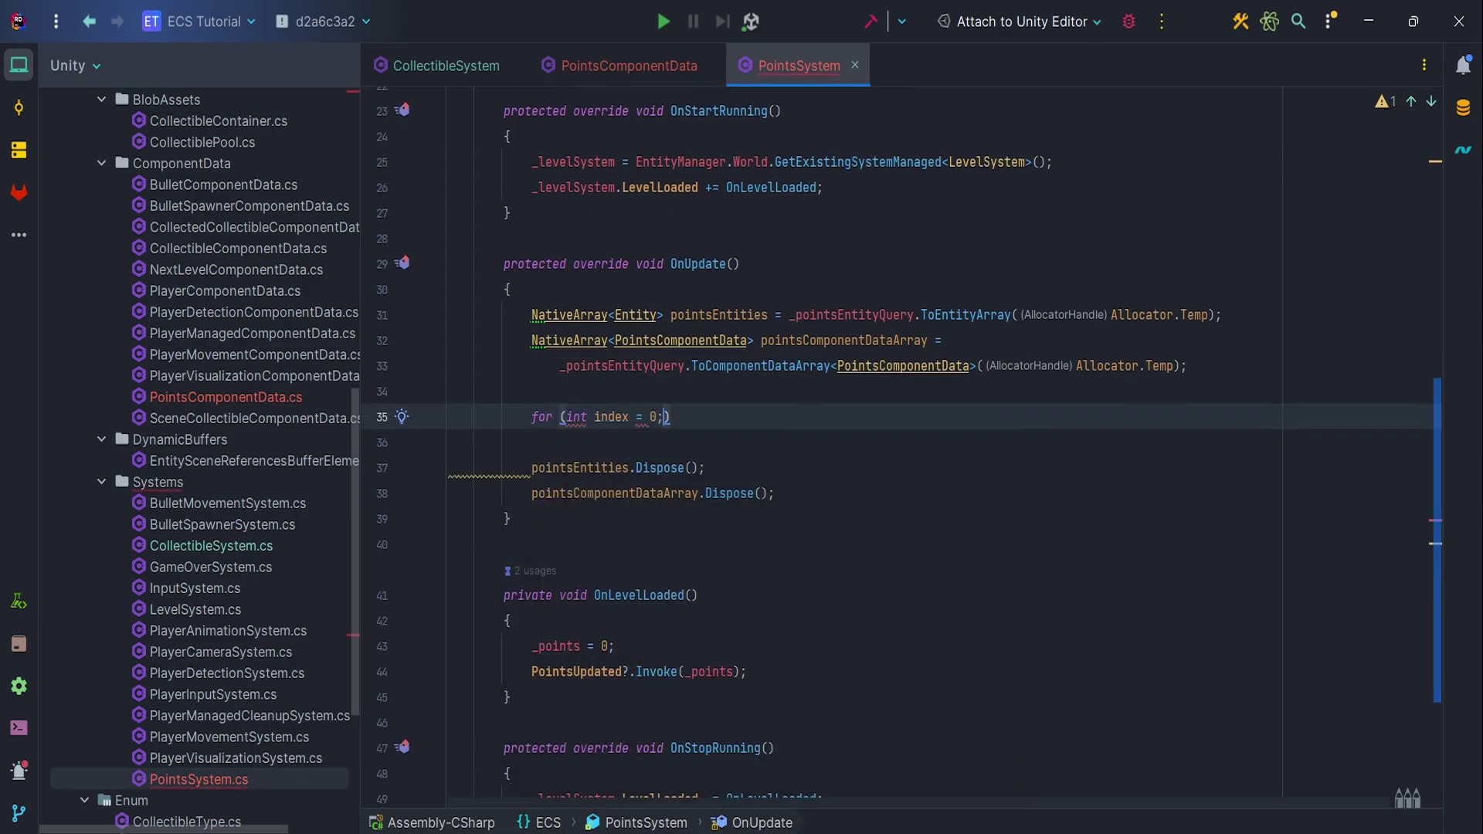
text( index < po)
- Write a for loop over pointsComponentDataArray bounded by its Length
key(Tab)
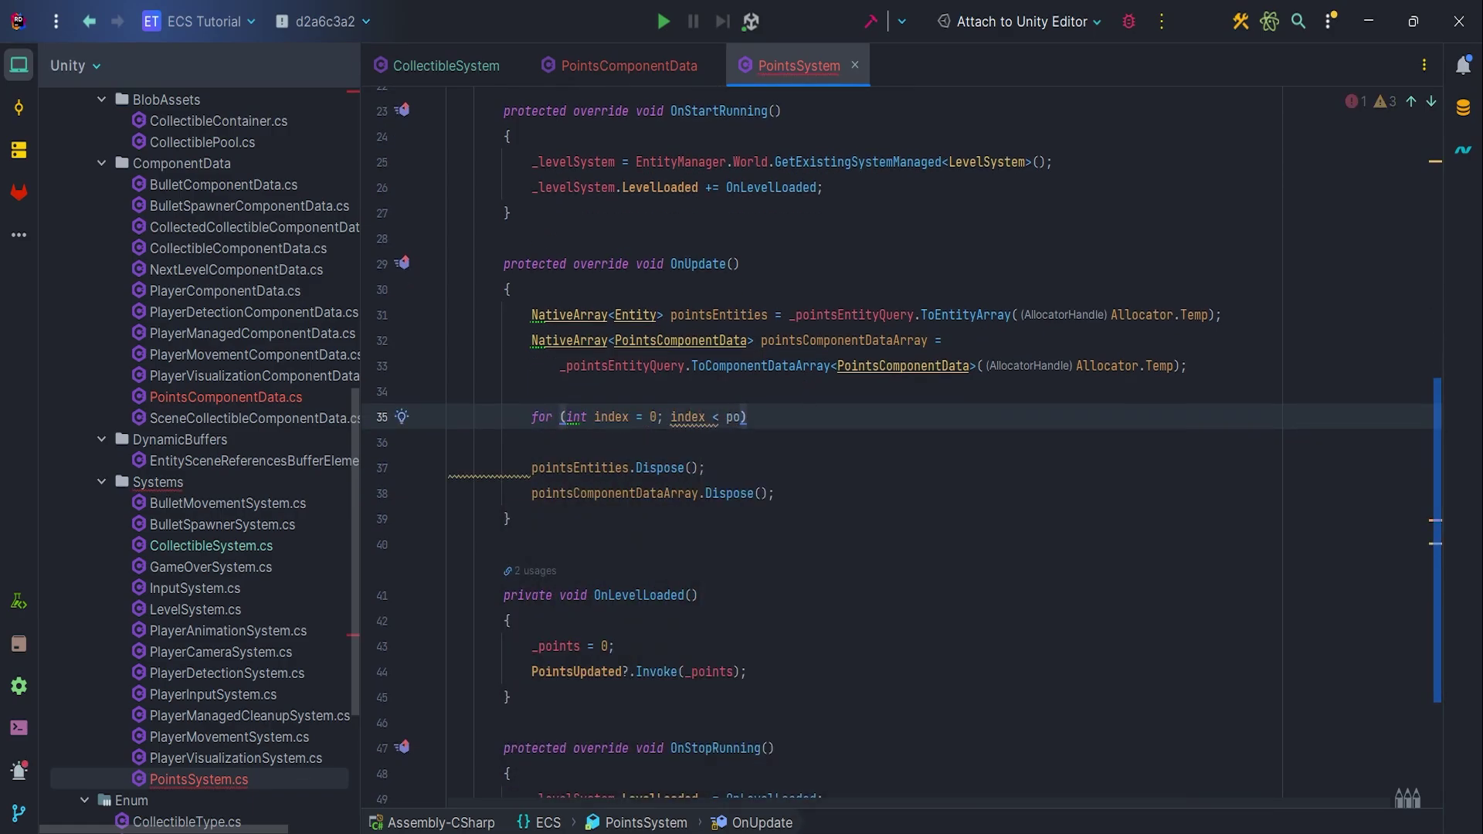
text(.L)
key(Tab)
text(; ++i)
key(End)
key(Return)
text({)
key(Return)
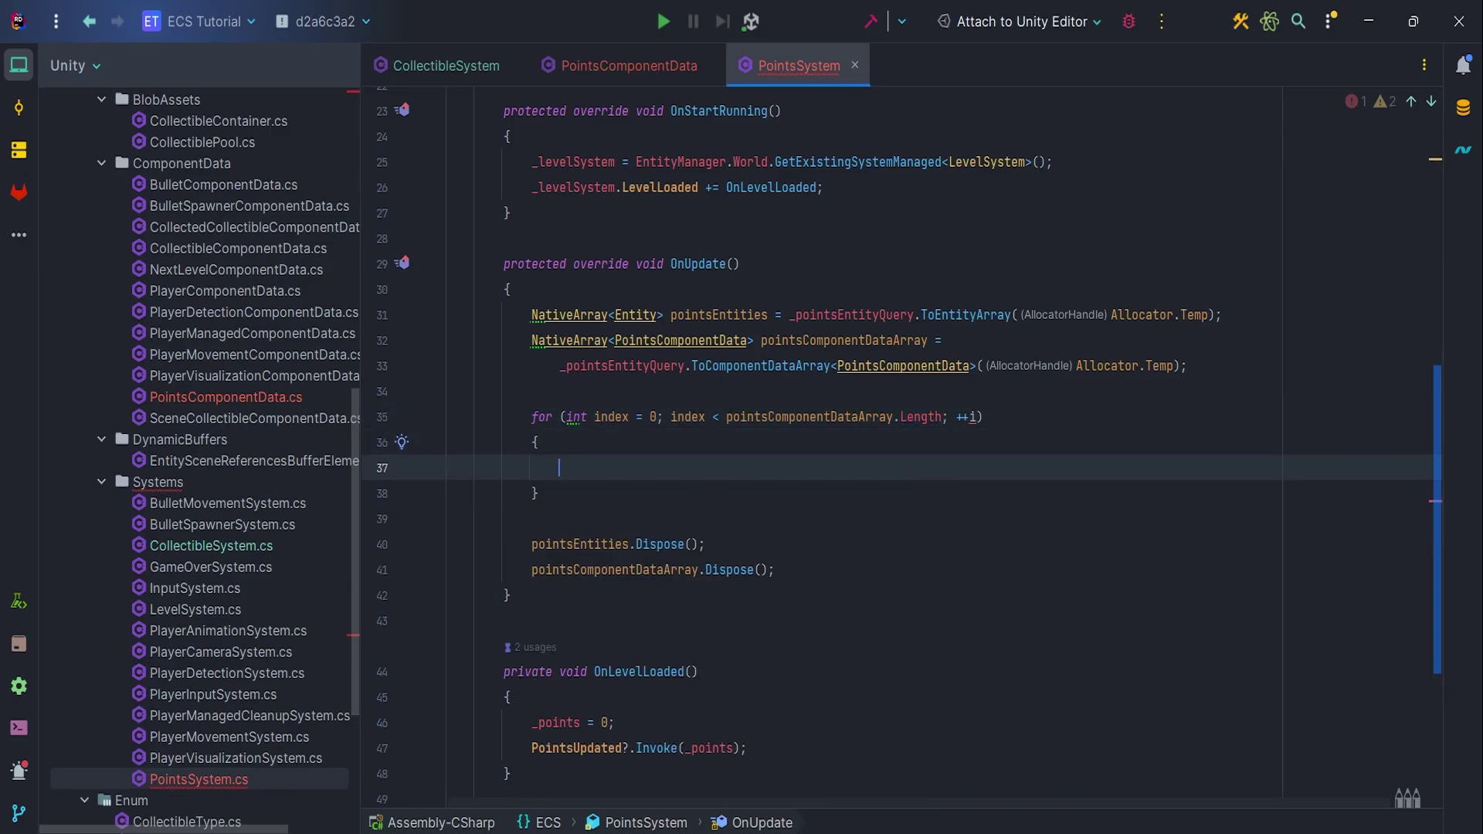
click(979, 417)
text(ndex)
key(Down)
key(Down)
text(var po)
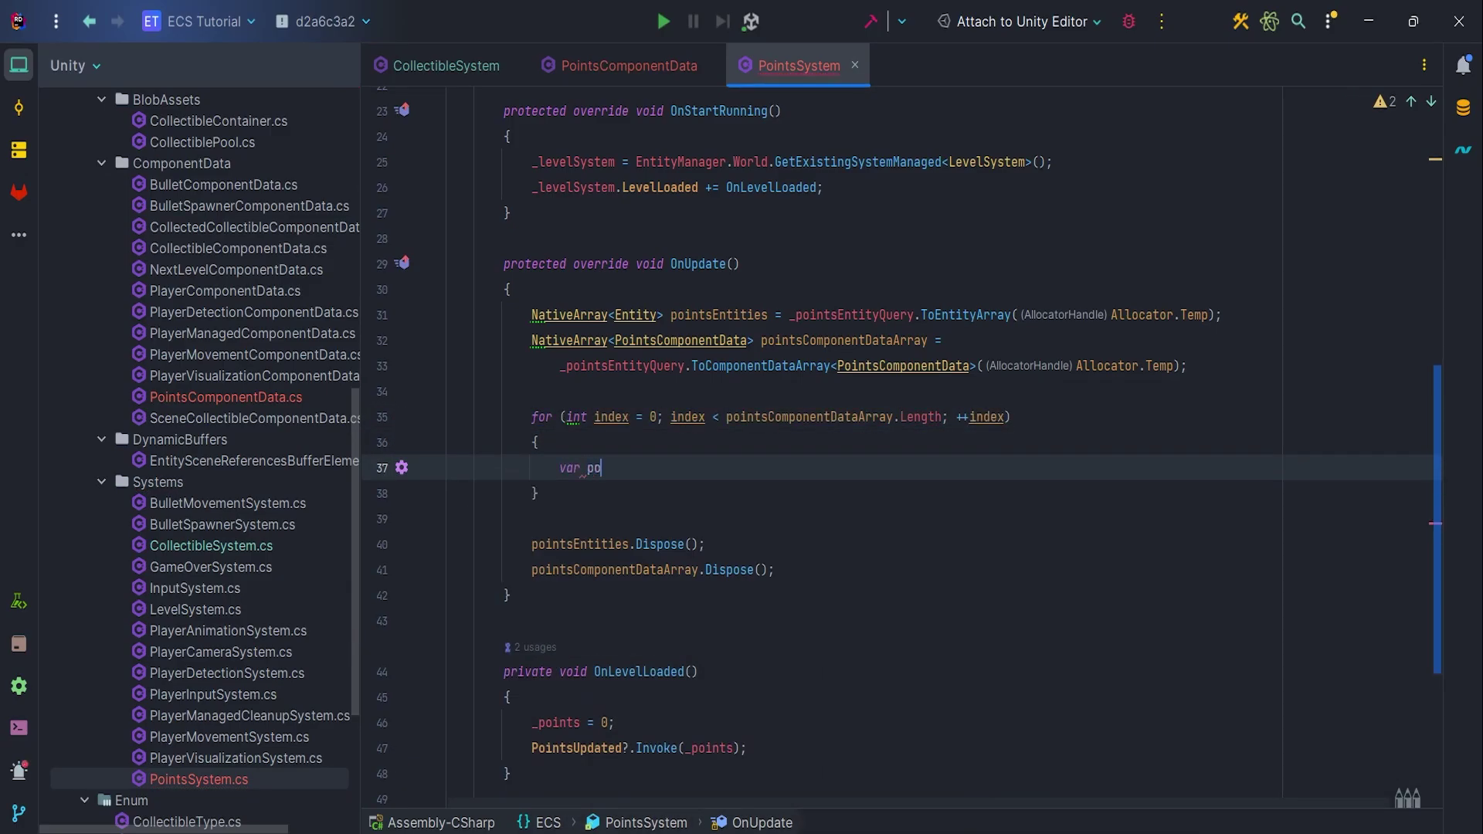
text(intsEntity = po)
- Fetch the points entity and its component data at the loop index
key(Tab)
text([ind)
key(Tab)
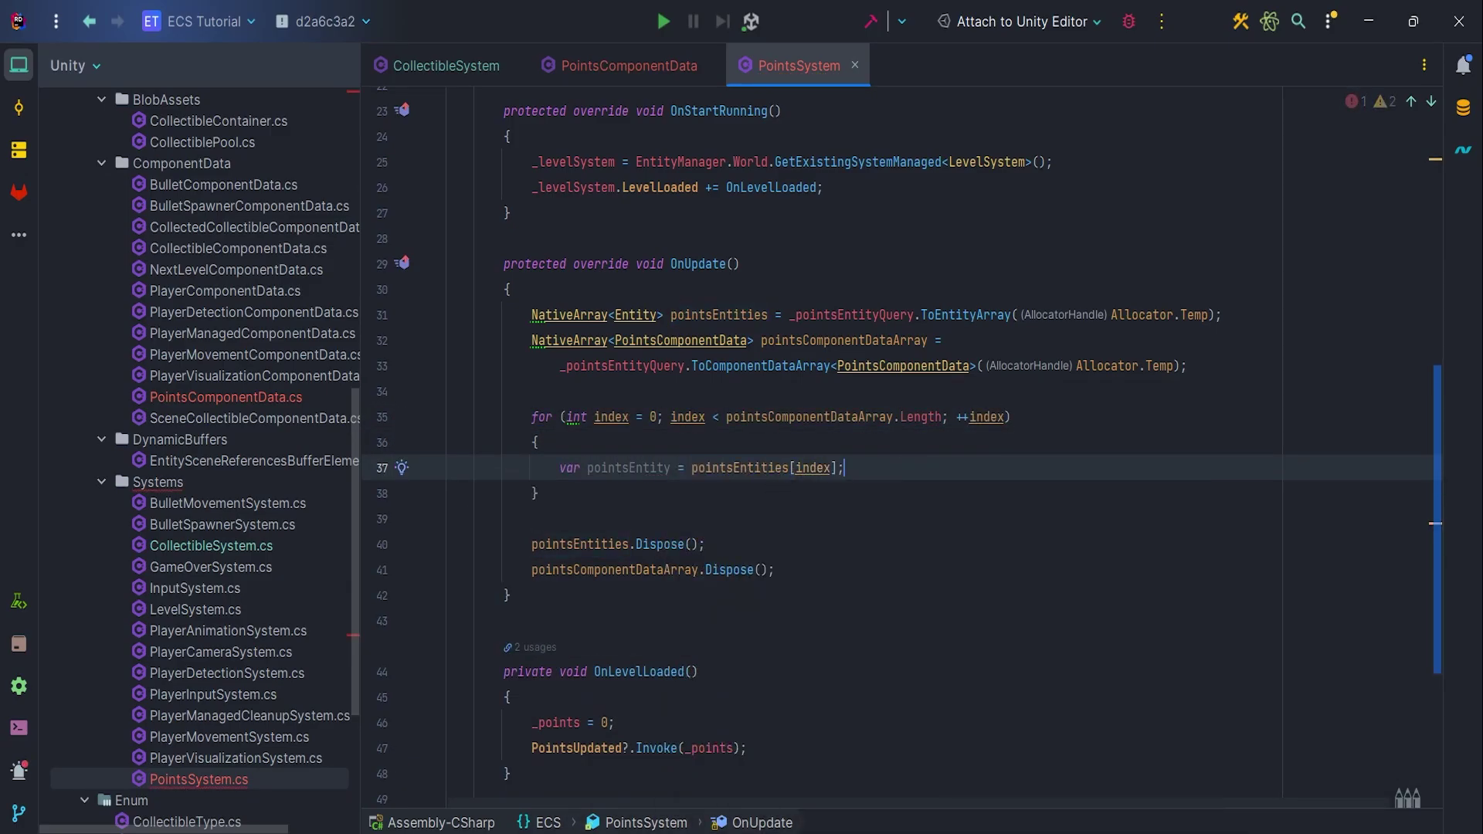
text(];)
key(Return)
text(var pointsComponentData = po)
key(Tab)
text([ind)
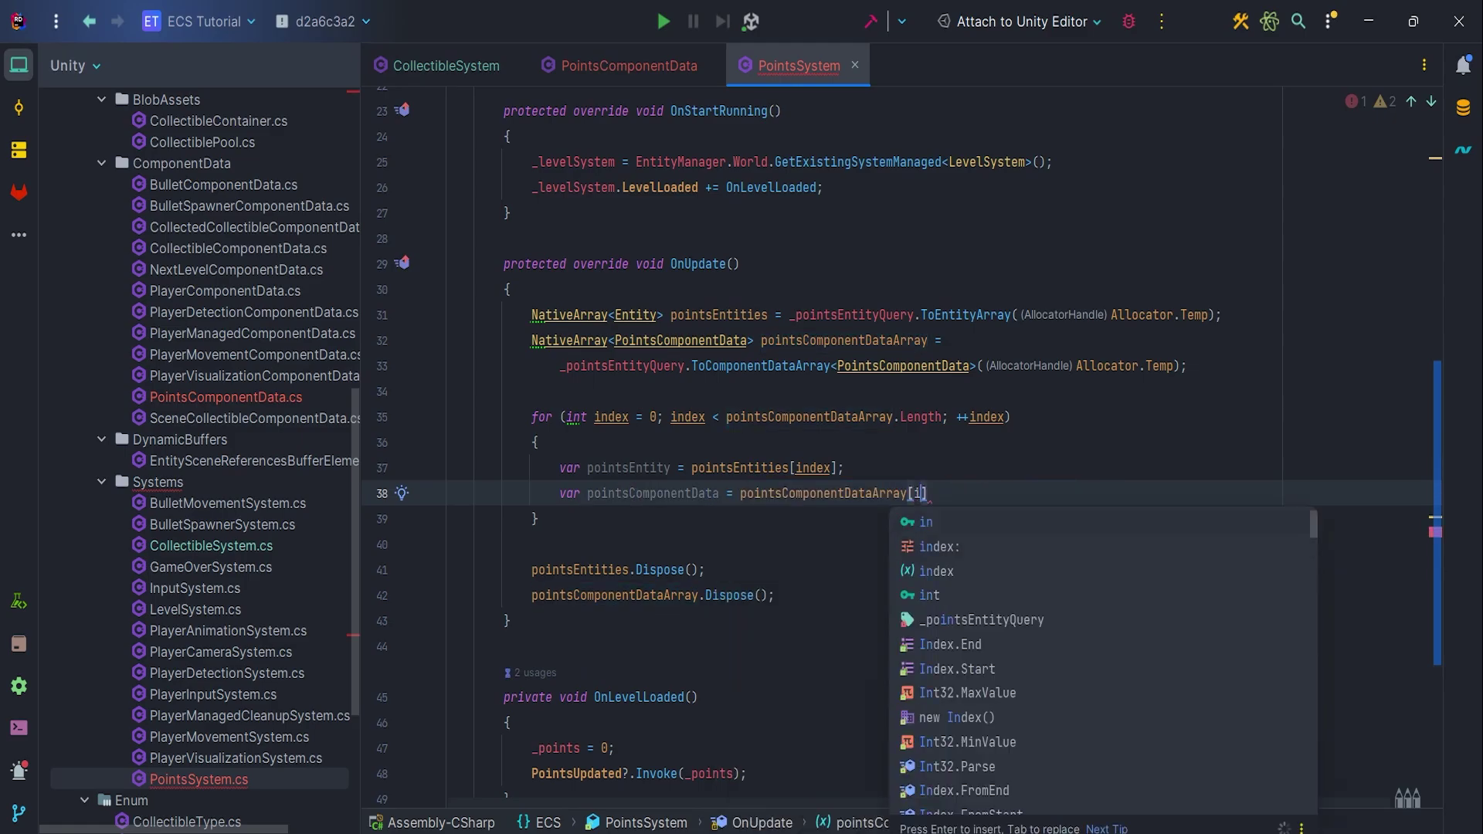
key(Tab)
text(];)
key(Return)
key(Return)
text(_po)
- Add each pointsComponentData.Points value to _points
key(Tab)
text(+= )
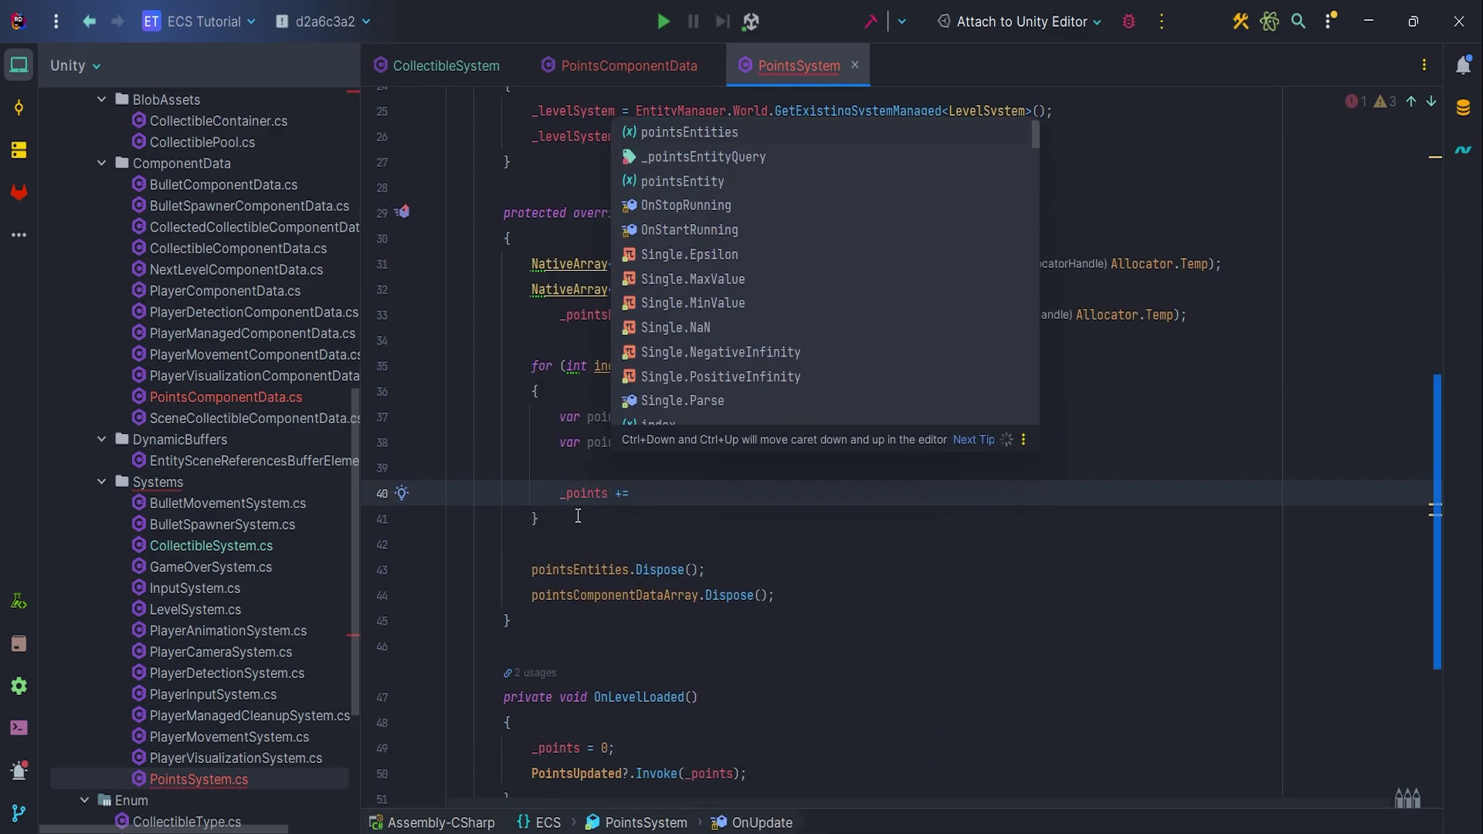
text(poi)
key(Tab)
text(.Po)
key(Tab)
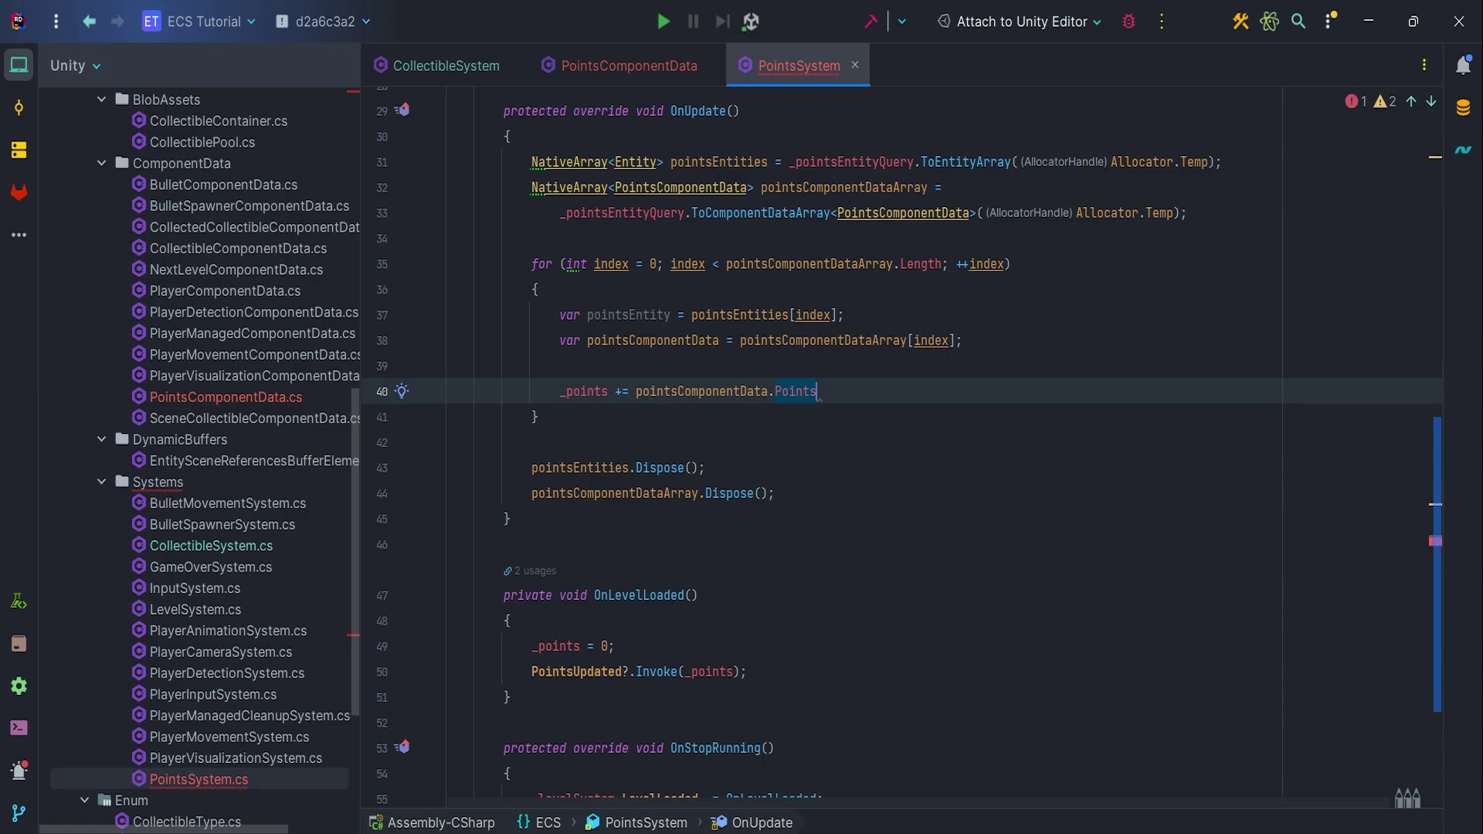
text(;)
key(Return)
text(EntityManager.D)
- Destroy each points entity with EntityManager and invoke PointsUpdated with _points
key(Tab)
text(.Des)
key(Tab)
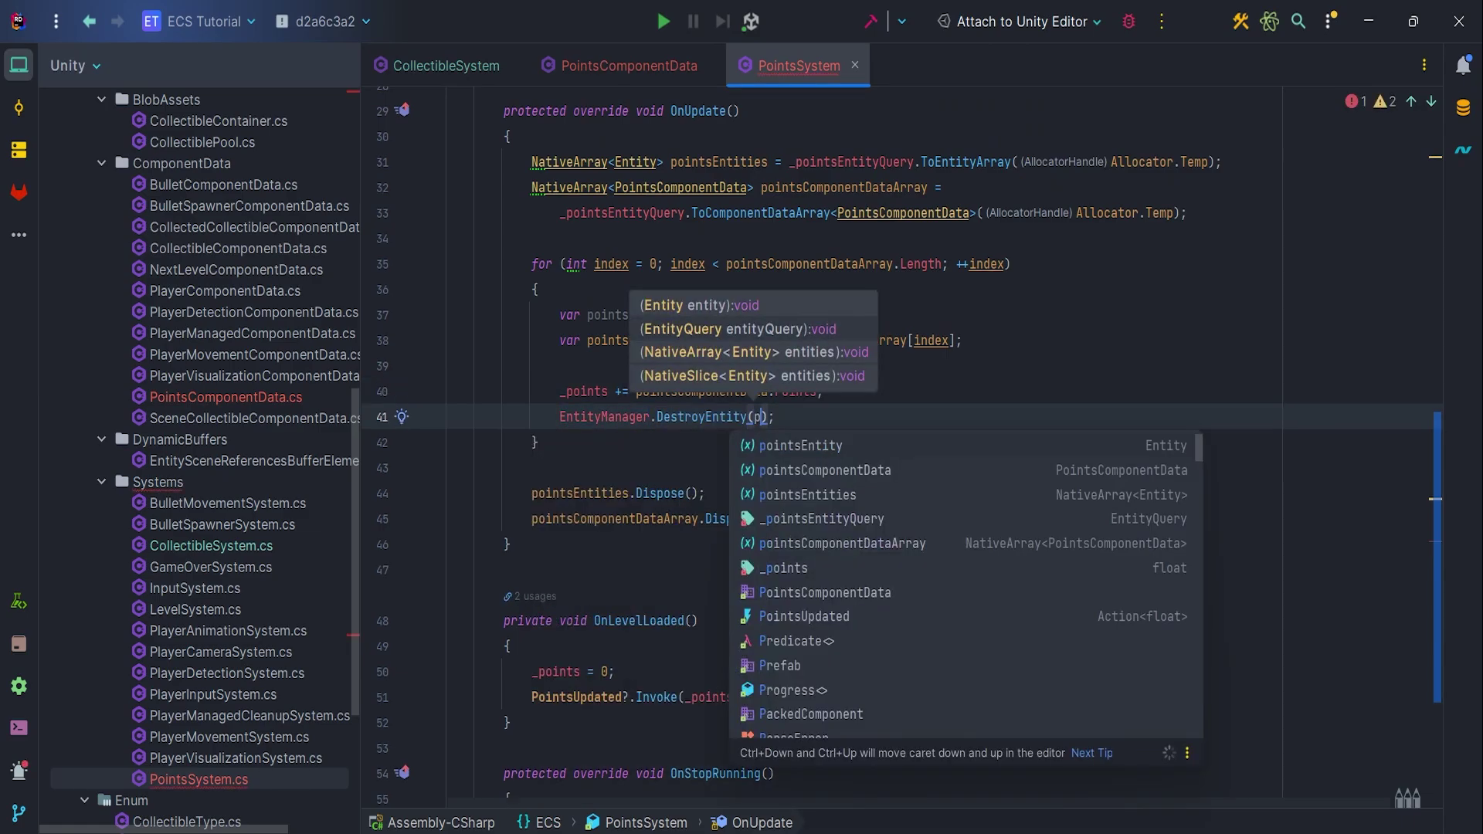
text(pointsEntity)
key(Tab)
key(Return)
text(Po)
key(Tab)
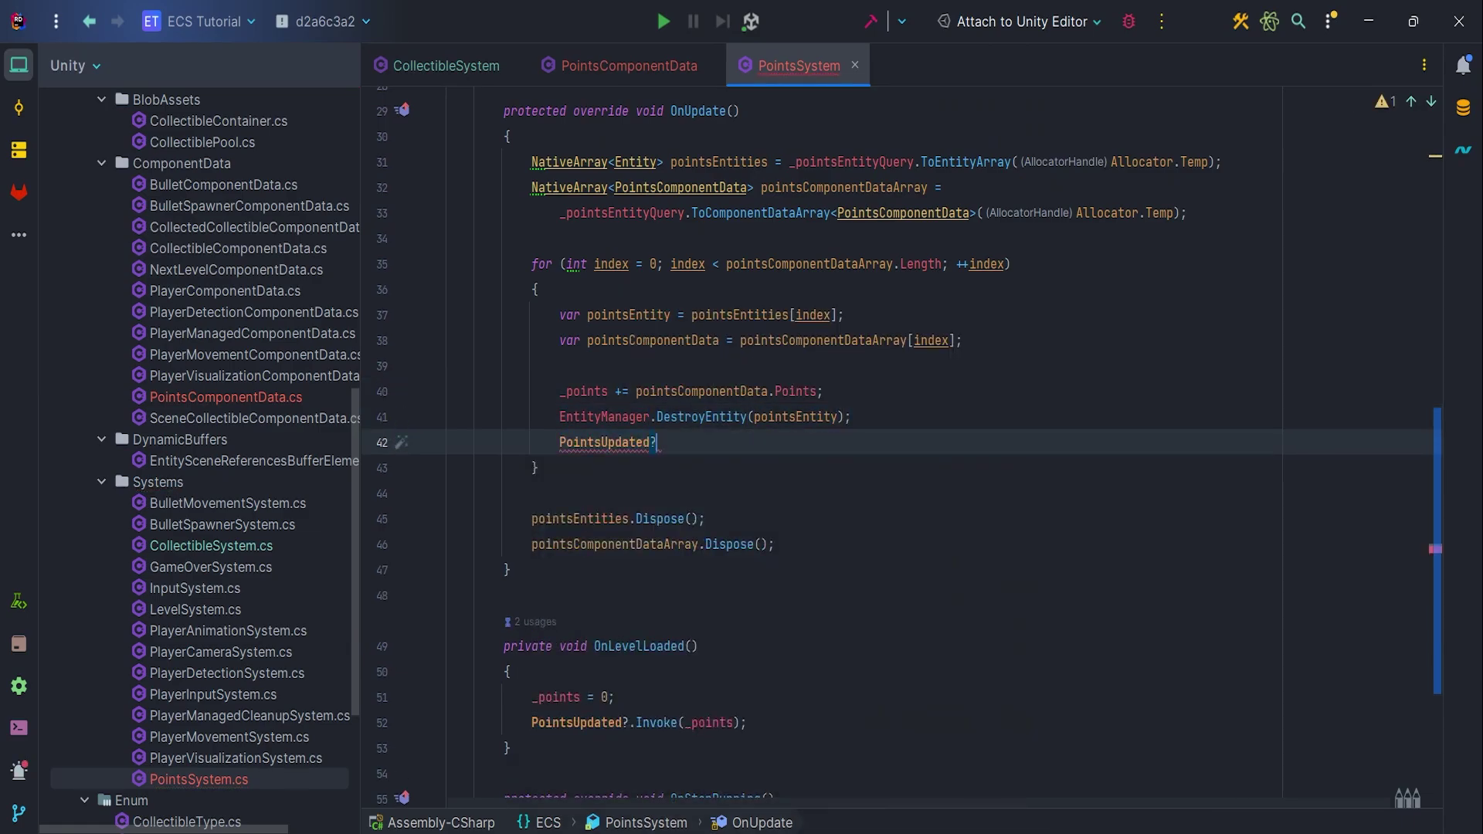
text(?.Invoke().)
key(BackSpace)
key(BackSpace)
text(_p)
key(Tab)
text();)
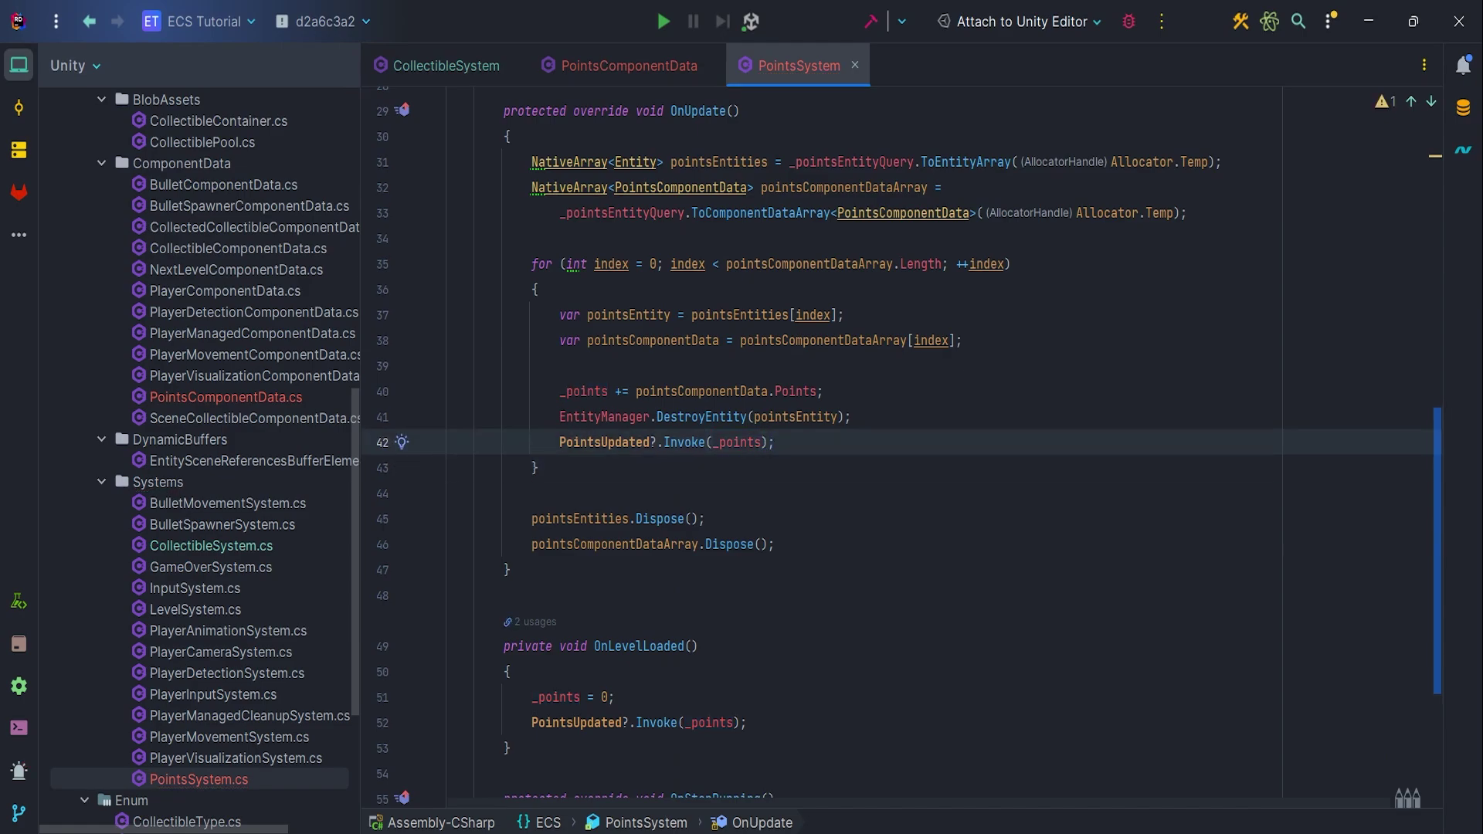
key(alt+Tab)
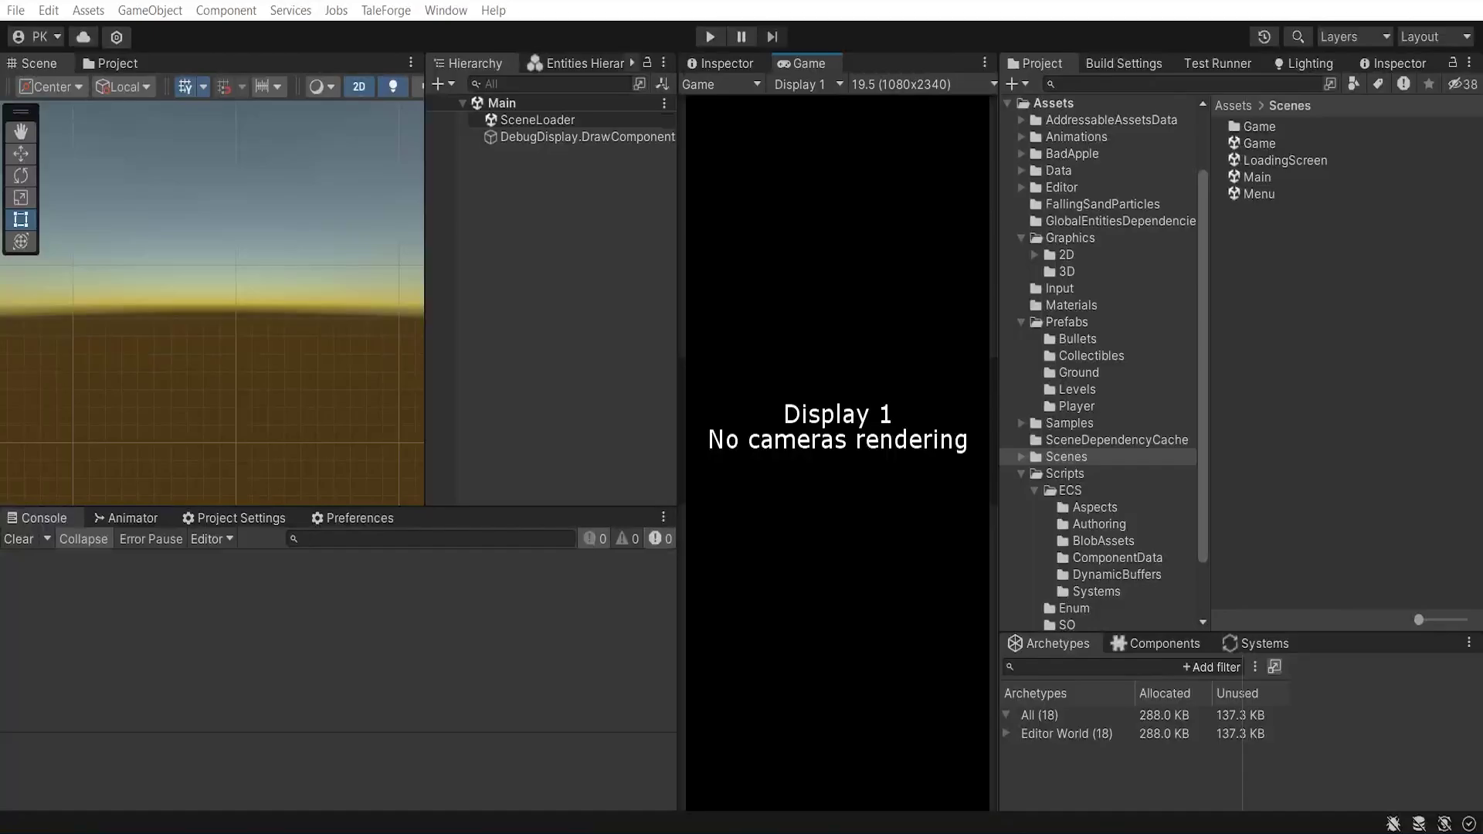
- Find DOTween Pro under My Assets in Package Manager, re-download it and import all files
click(446, 11)
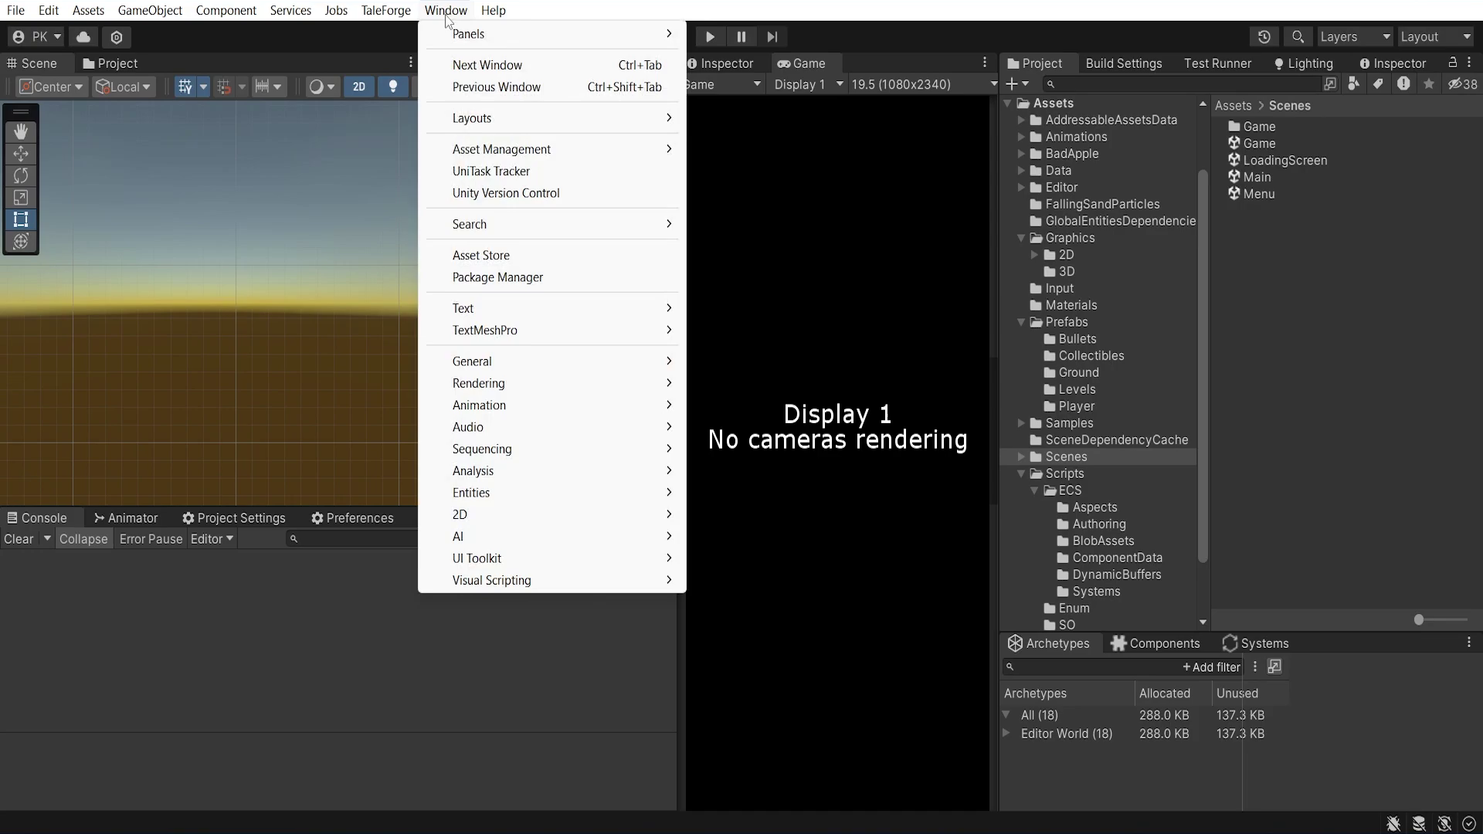
click(498, 278)
click(154, 109)
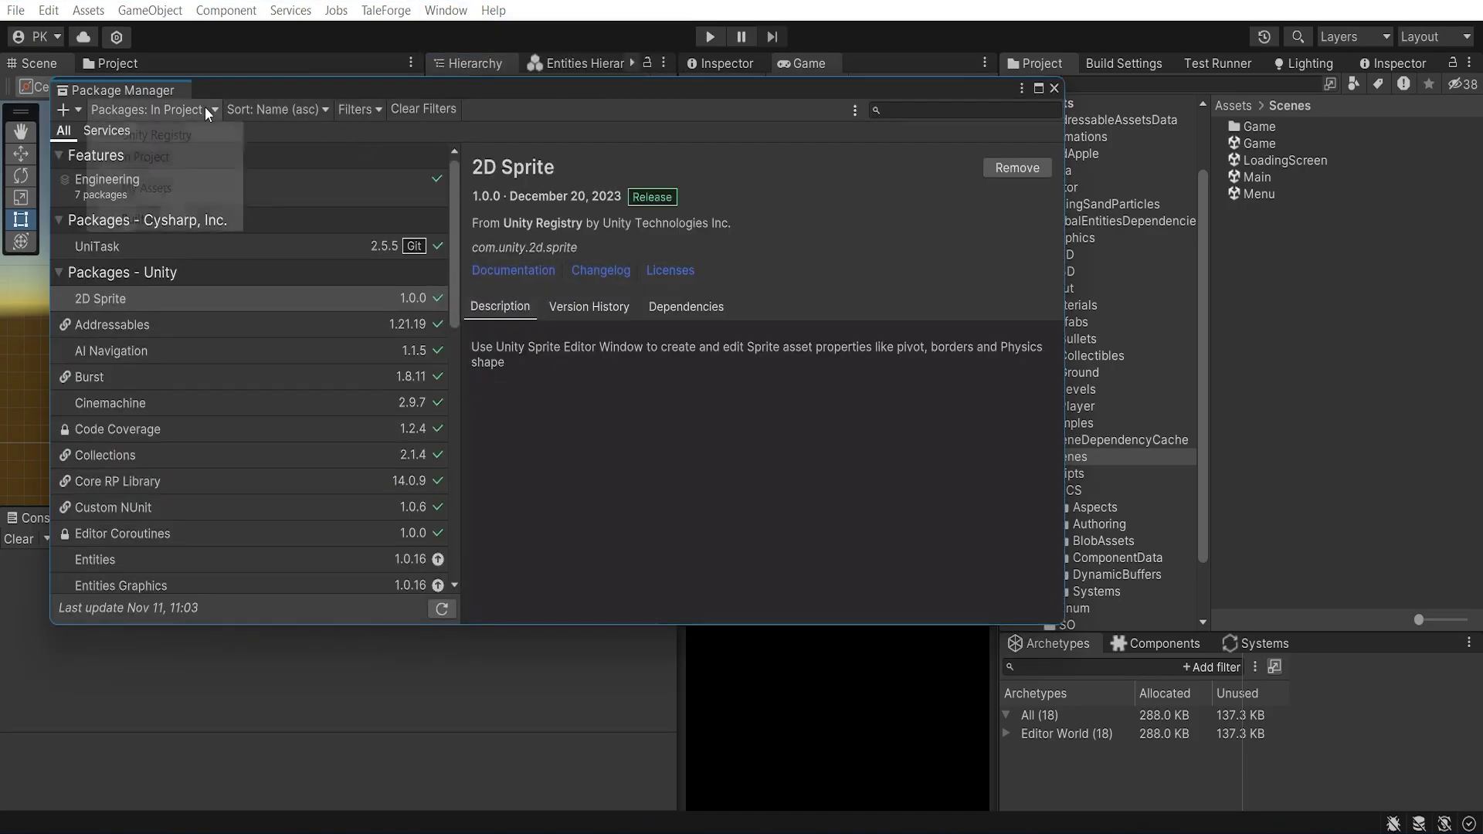
click(147, 188)
click(951, 109)
text(Dotween)
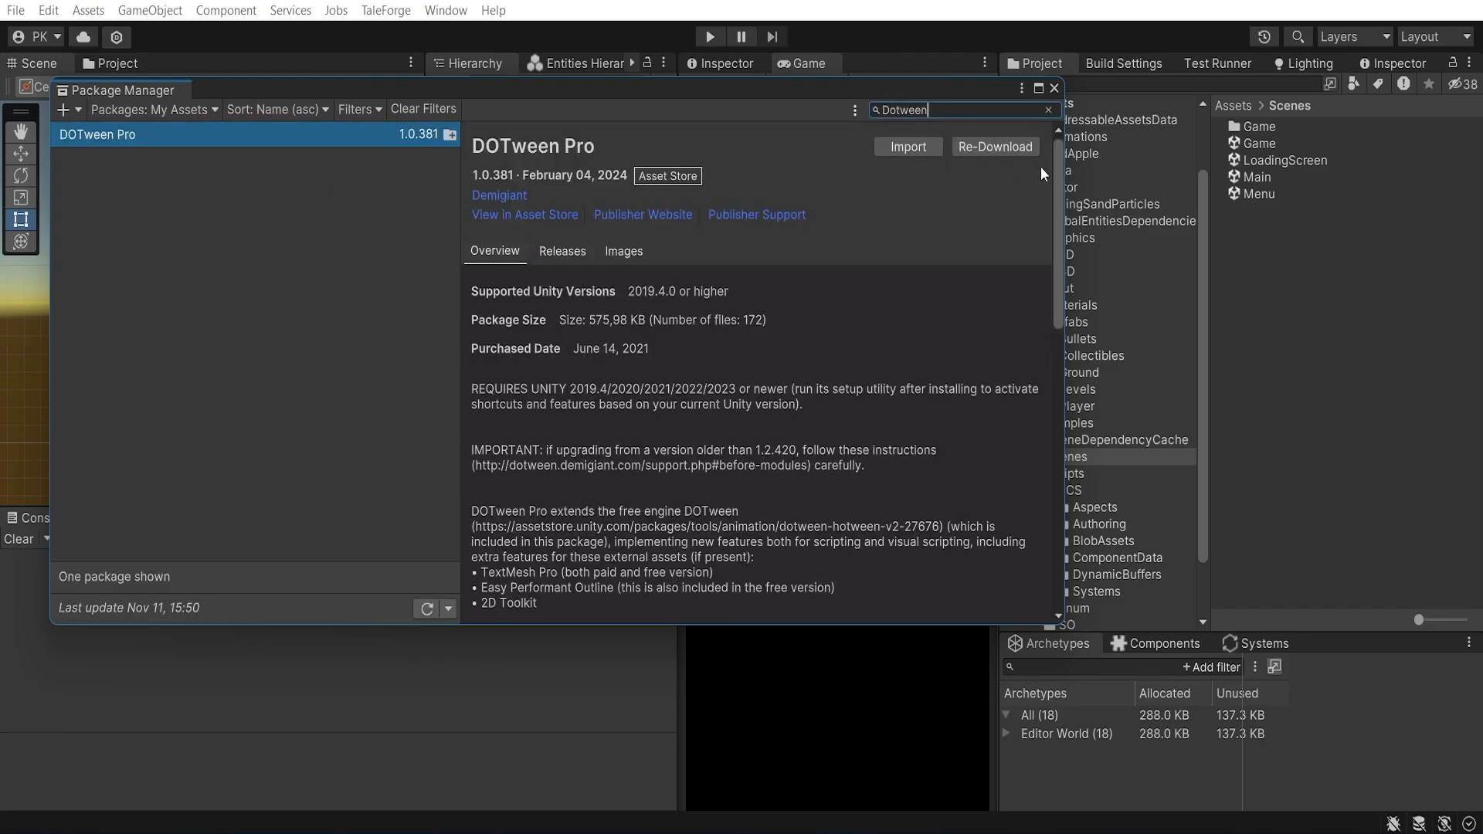
click(998, 146)
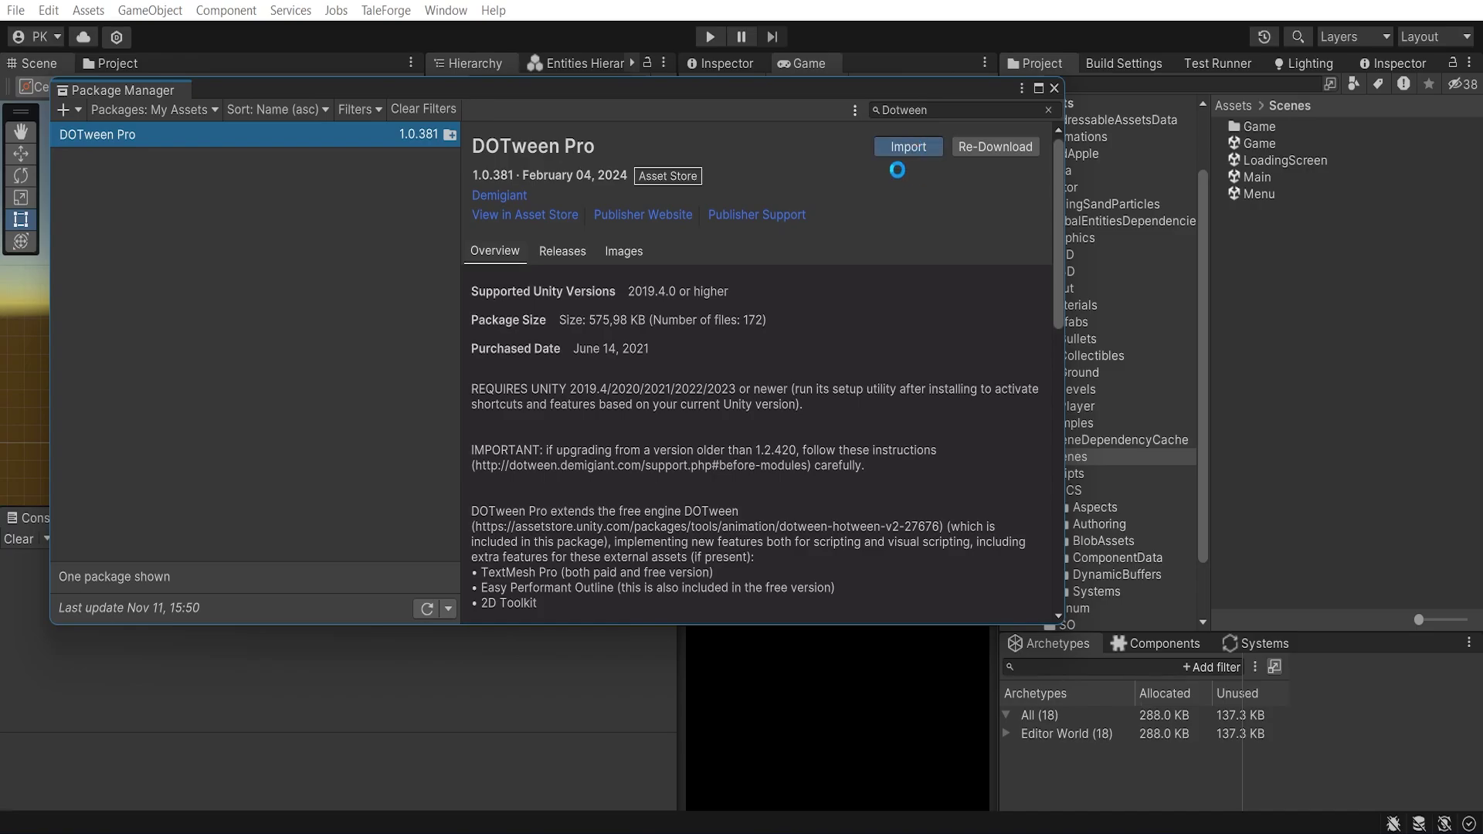
scroll(684, 478, down, 5)
drag(795, 330, 796, 632)
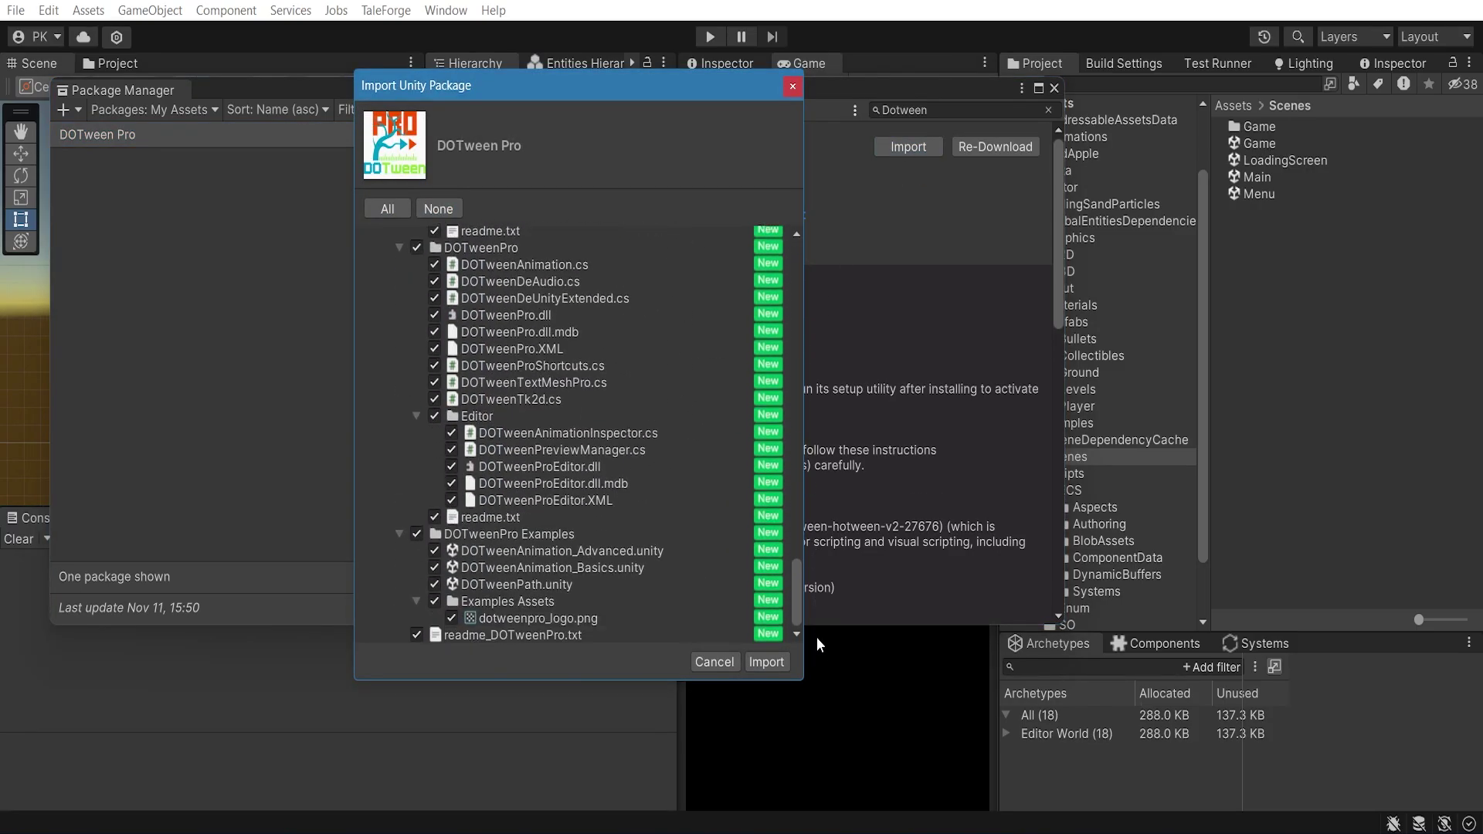
click(765, 662)
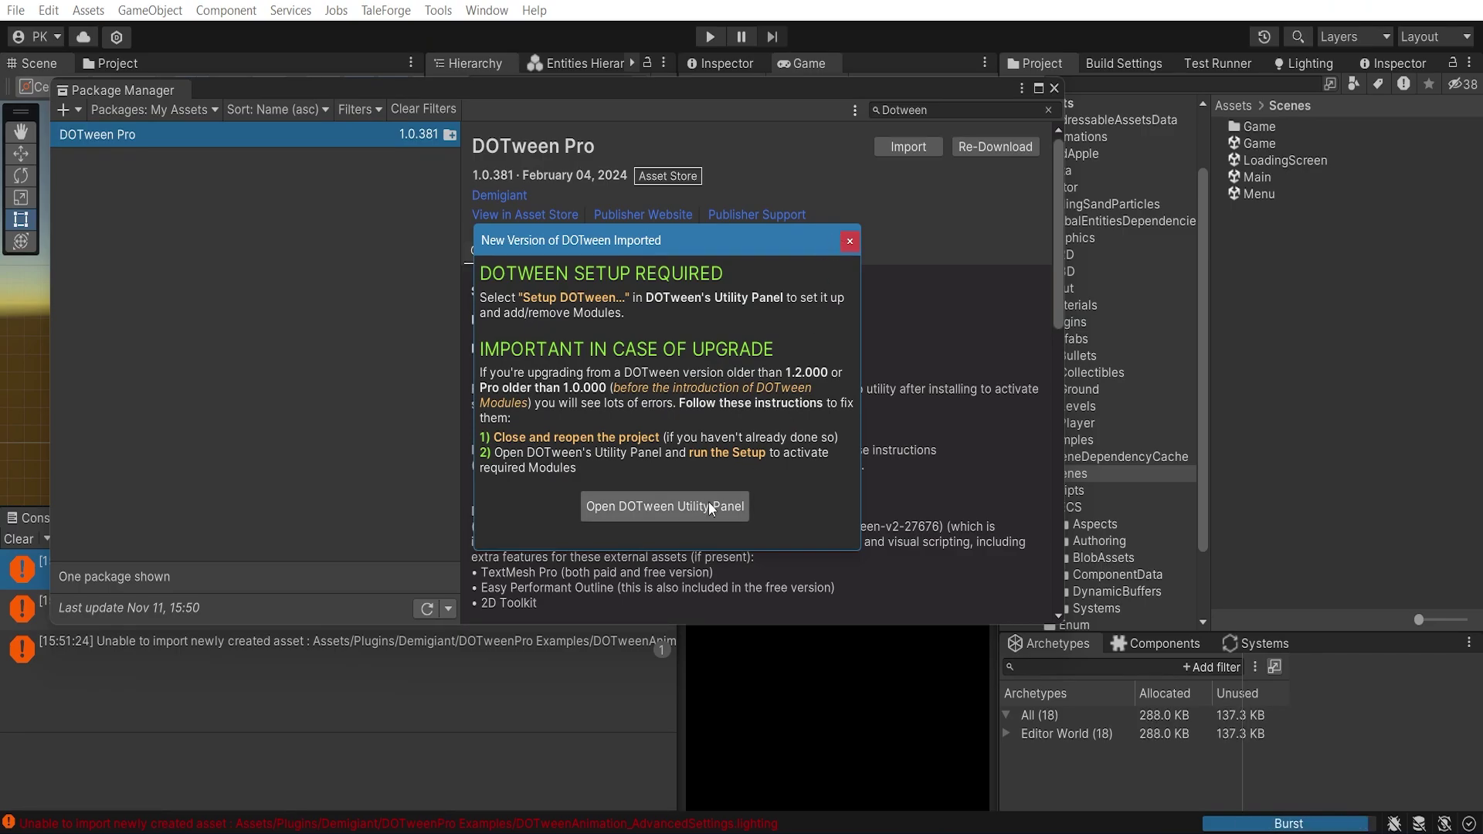
- Run Setup DOTween from the utility panel with the TextMesh Pro module enabled
click(664, 507)
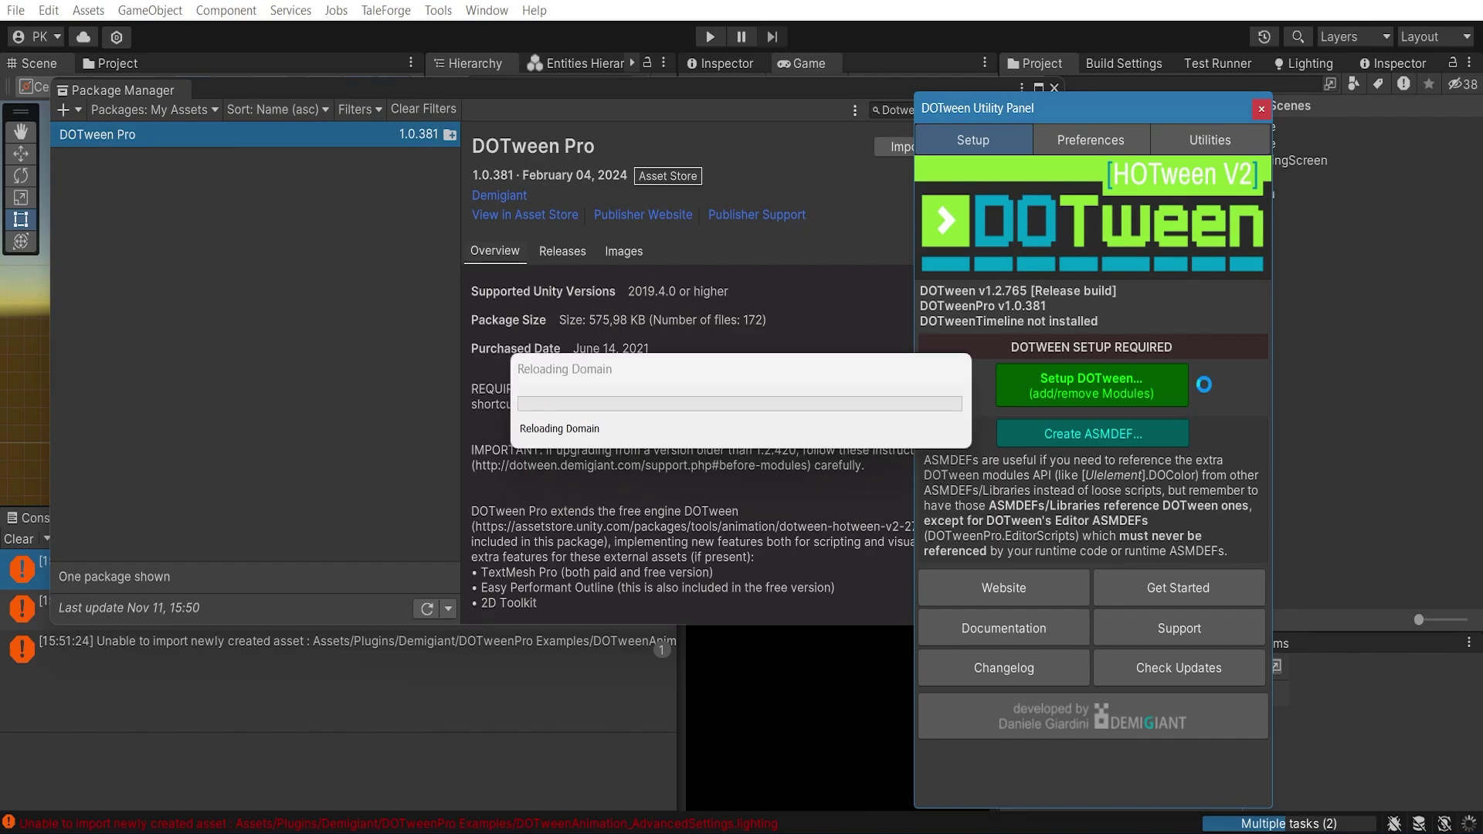
click(1142, 371)
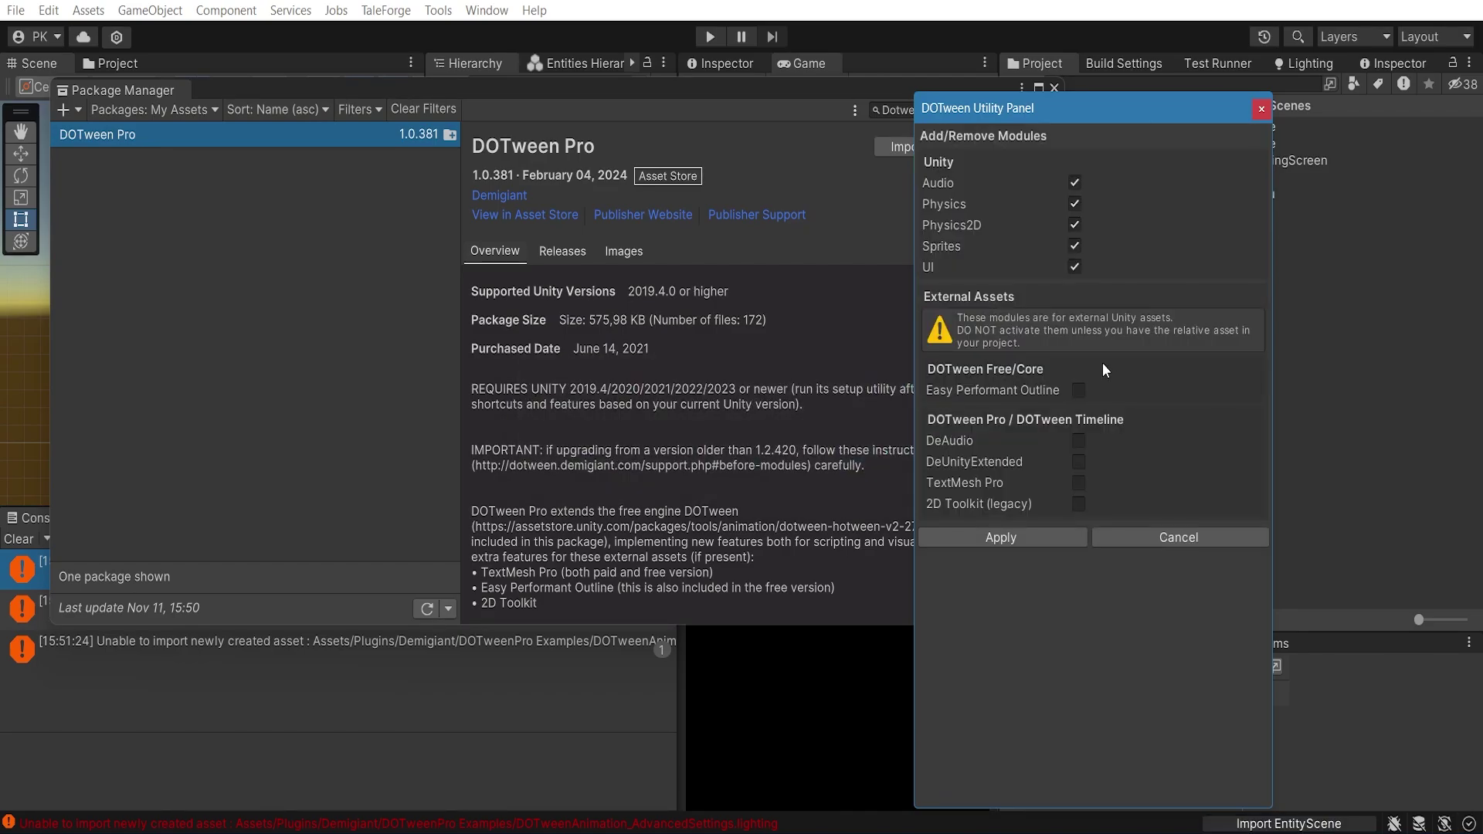
click(1078, 484)
click(1036, 537)
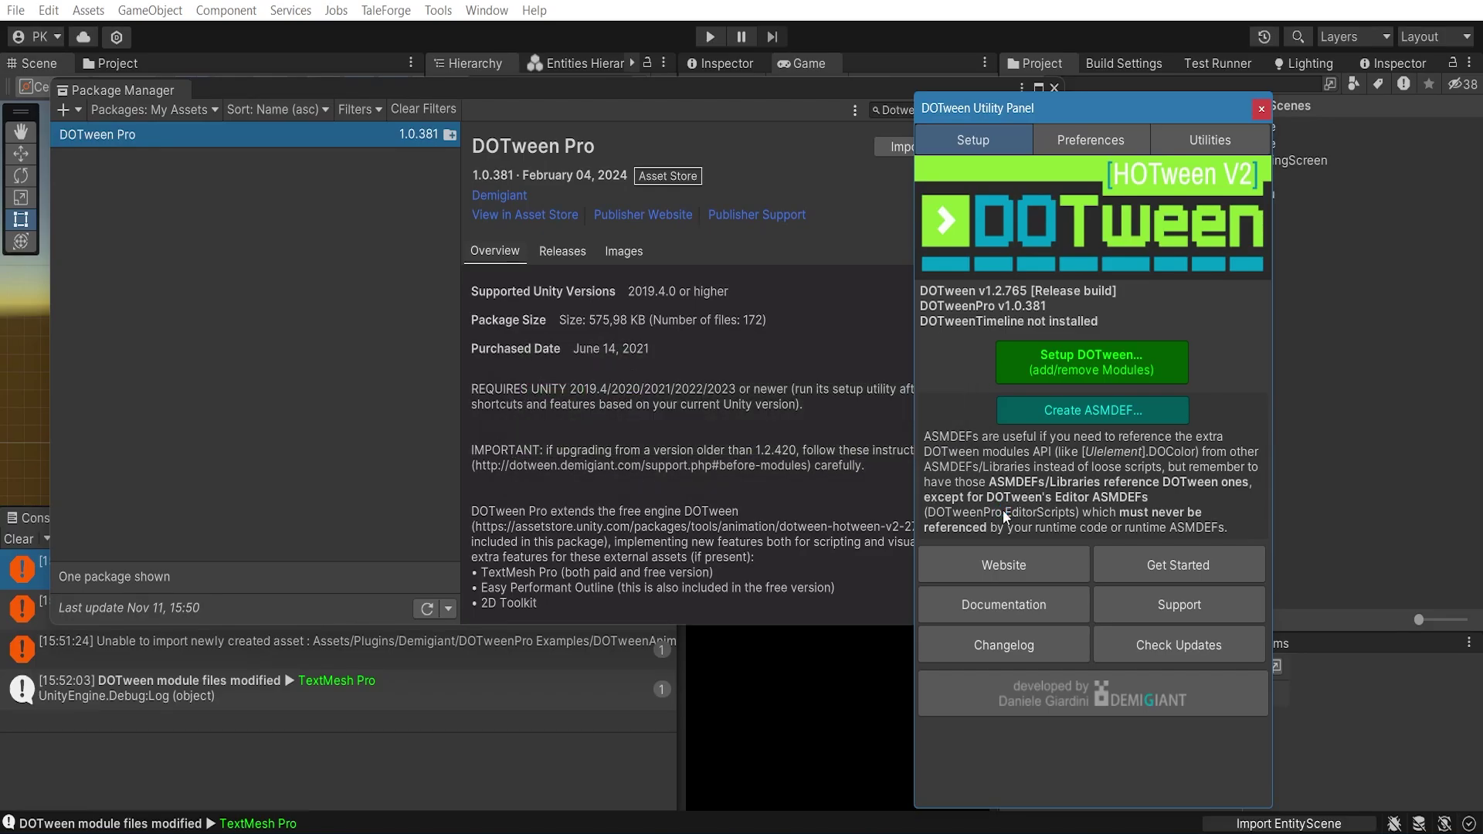
- Close the DOTween panel and Package Manager, clear the console, and return to Rider
click(1263, 111)
click(1054, 87)
click(19, 539)
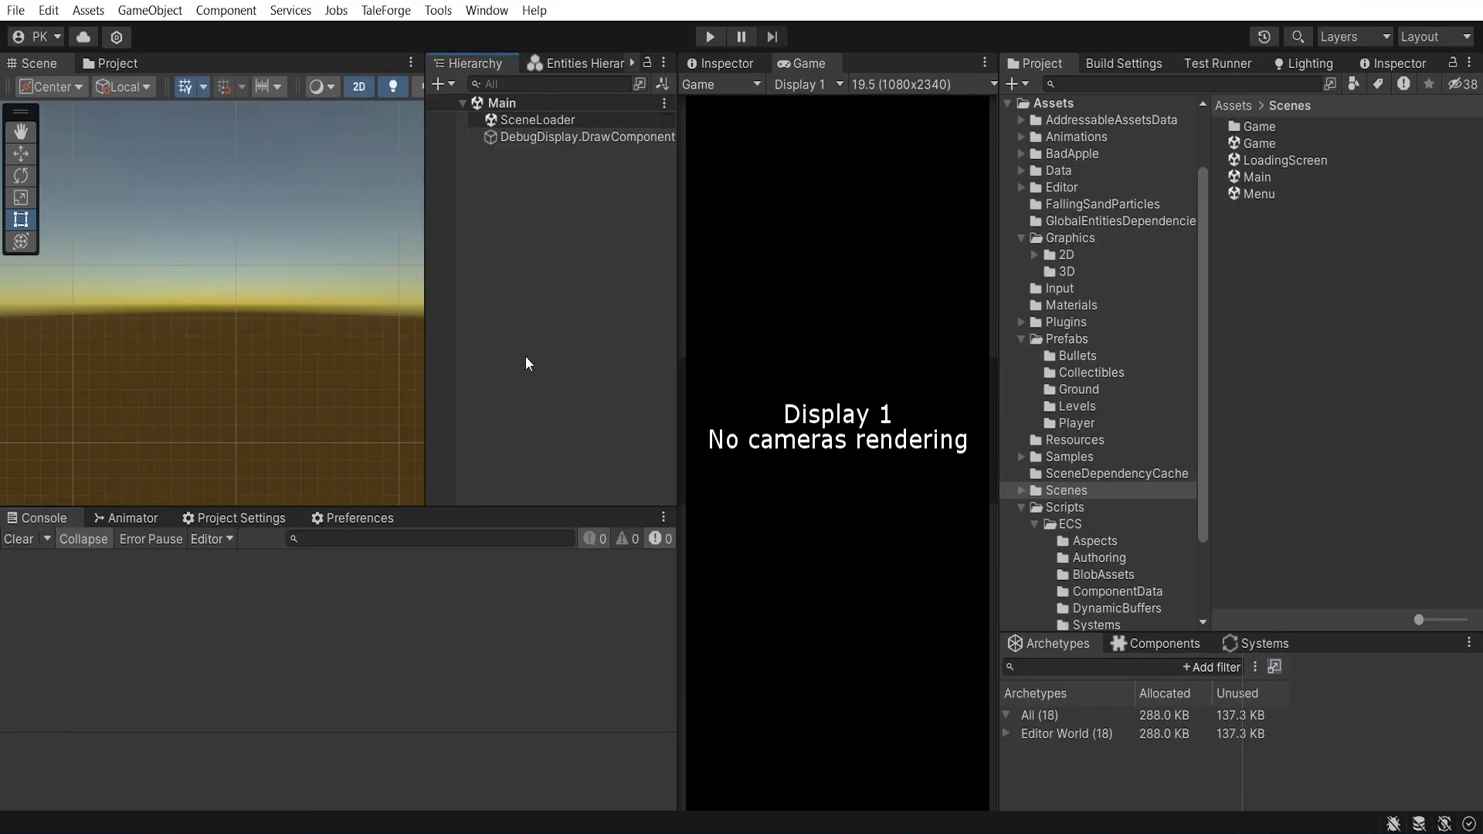
key(alt+Tab)
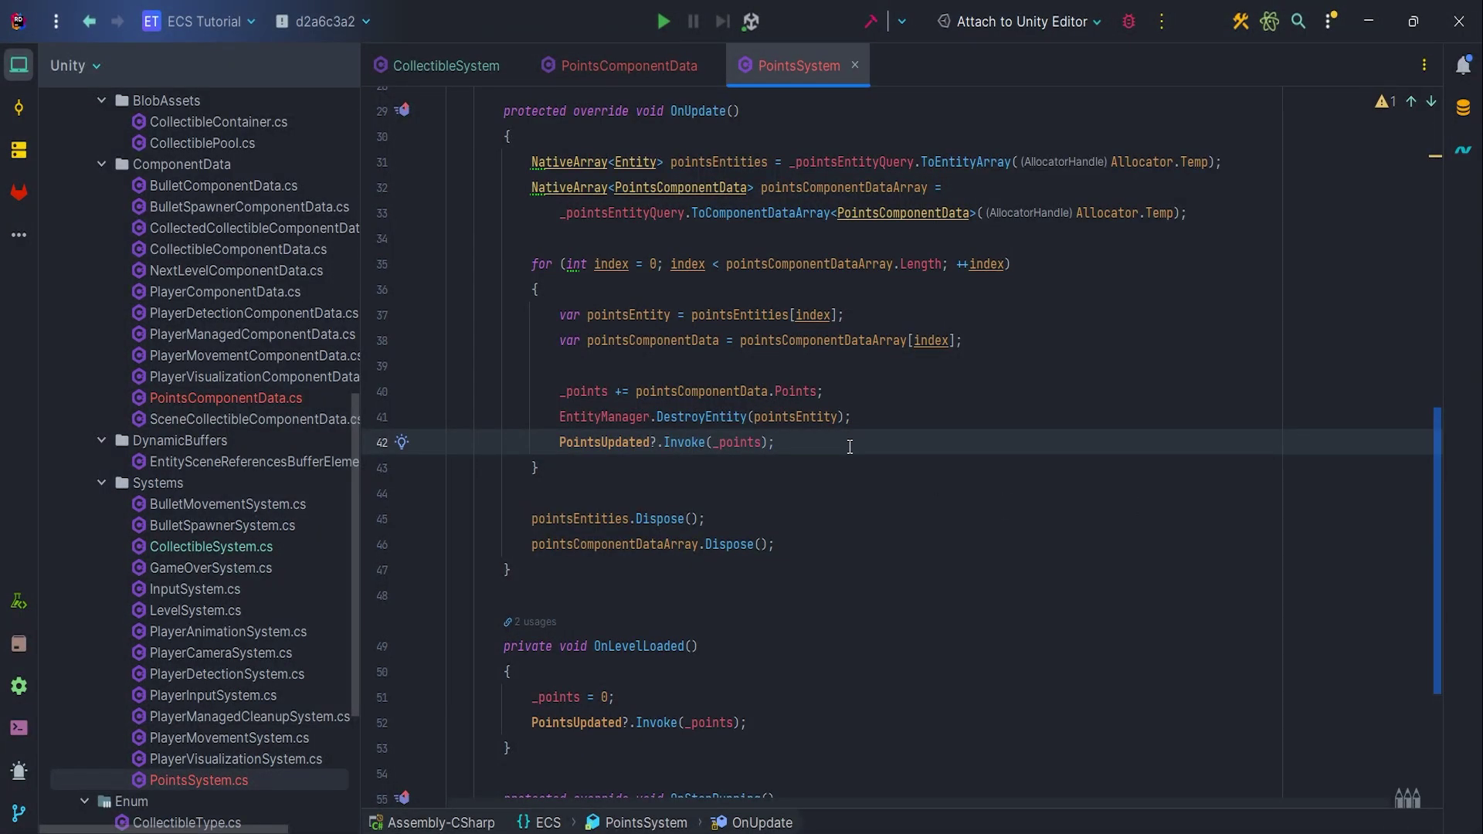
scroll(219, 391, down, 3)
scroll(214, 394, down, 3)
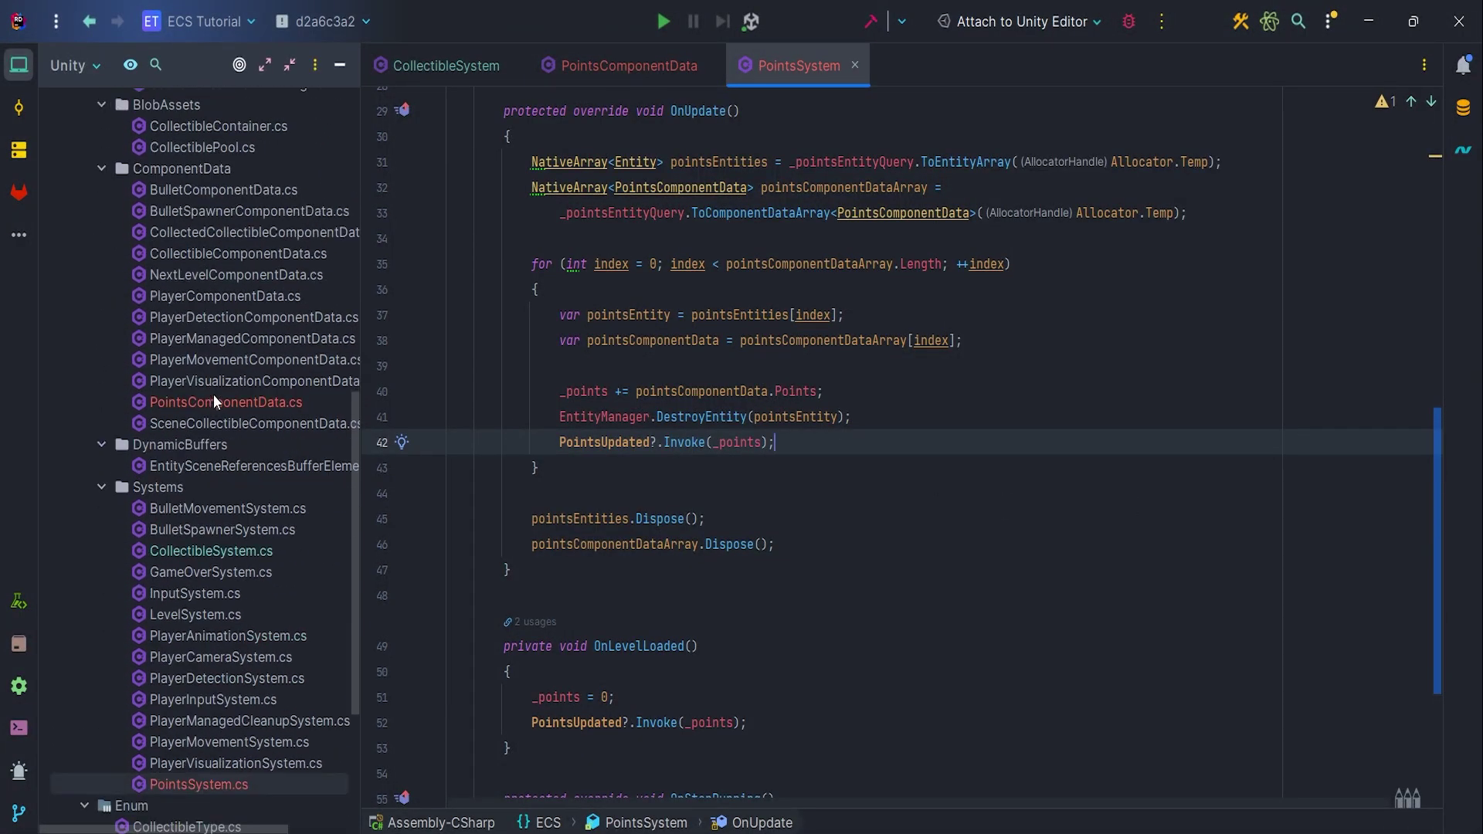
scroll(208, 399, down, 2)
- Create a new Points directory inside the UI folder
right_click(143, 556)
click(174, 579)
click(544, 239)
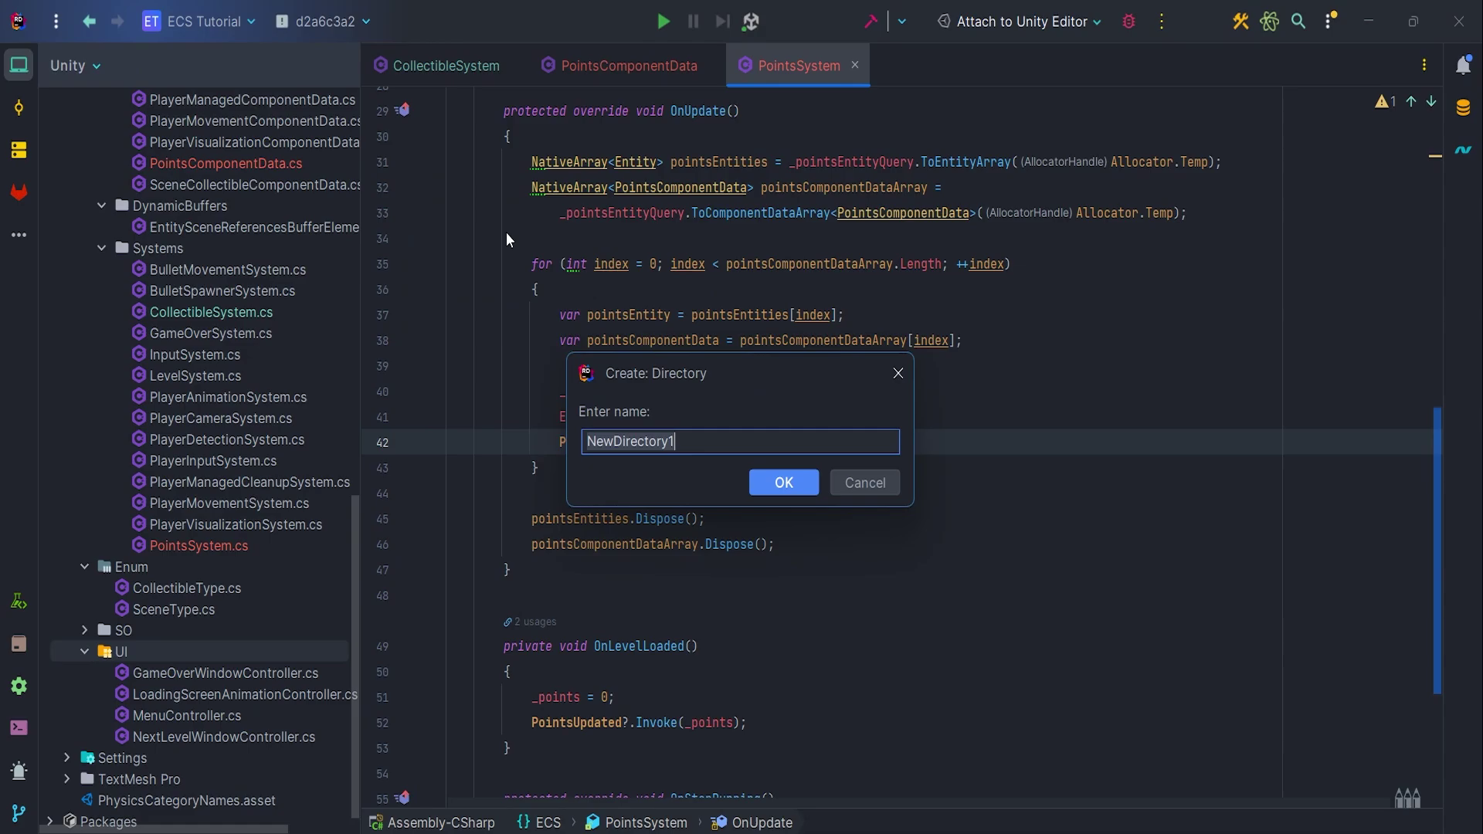
text(Points)
key(Return)
- Add PointsController, PointsModel and PointsView classes to the Points folder
right_click(151, 620)
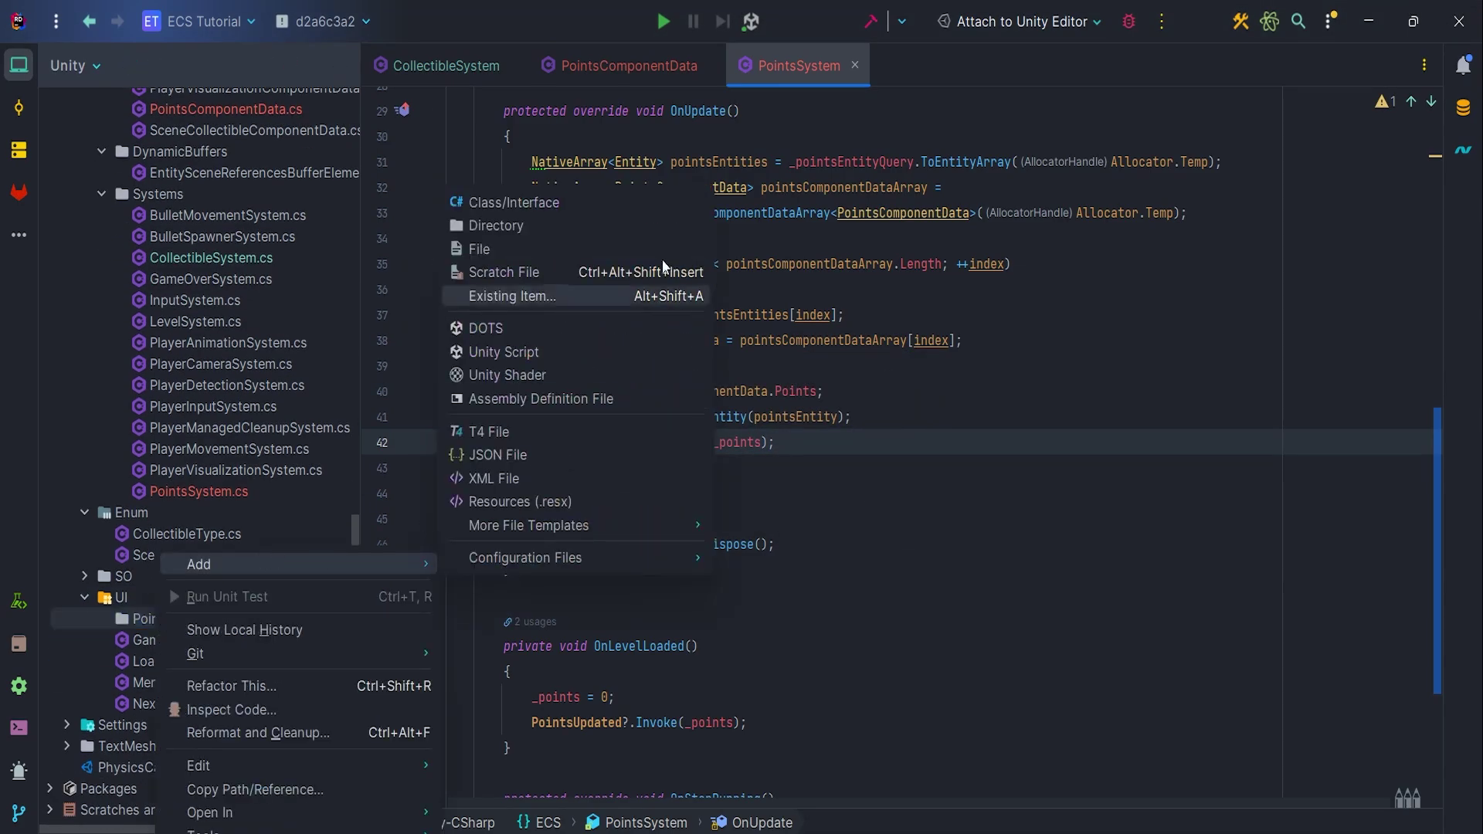
click(649, 307)
text(rolle)
key(Return)
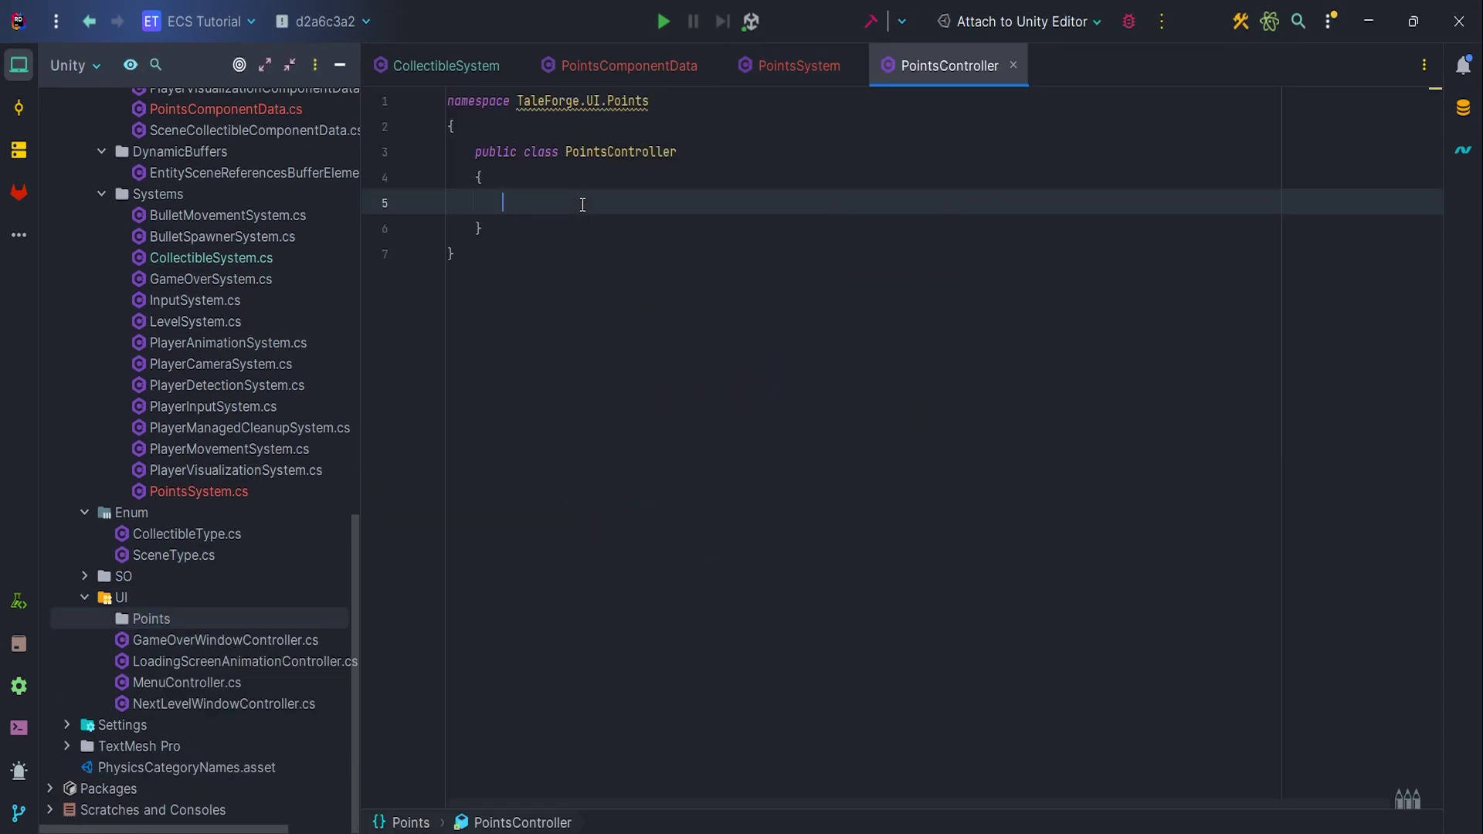
right_click(172, 619)
click(510, 201)
text(P)
text(el)
key(Return)
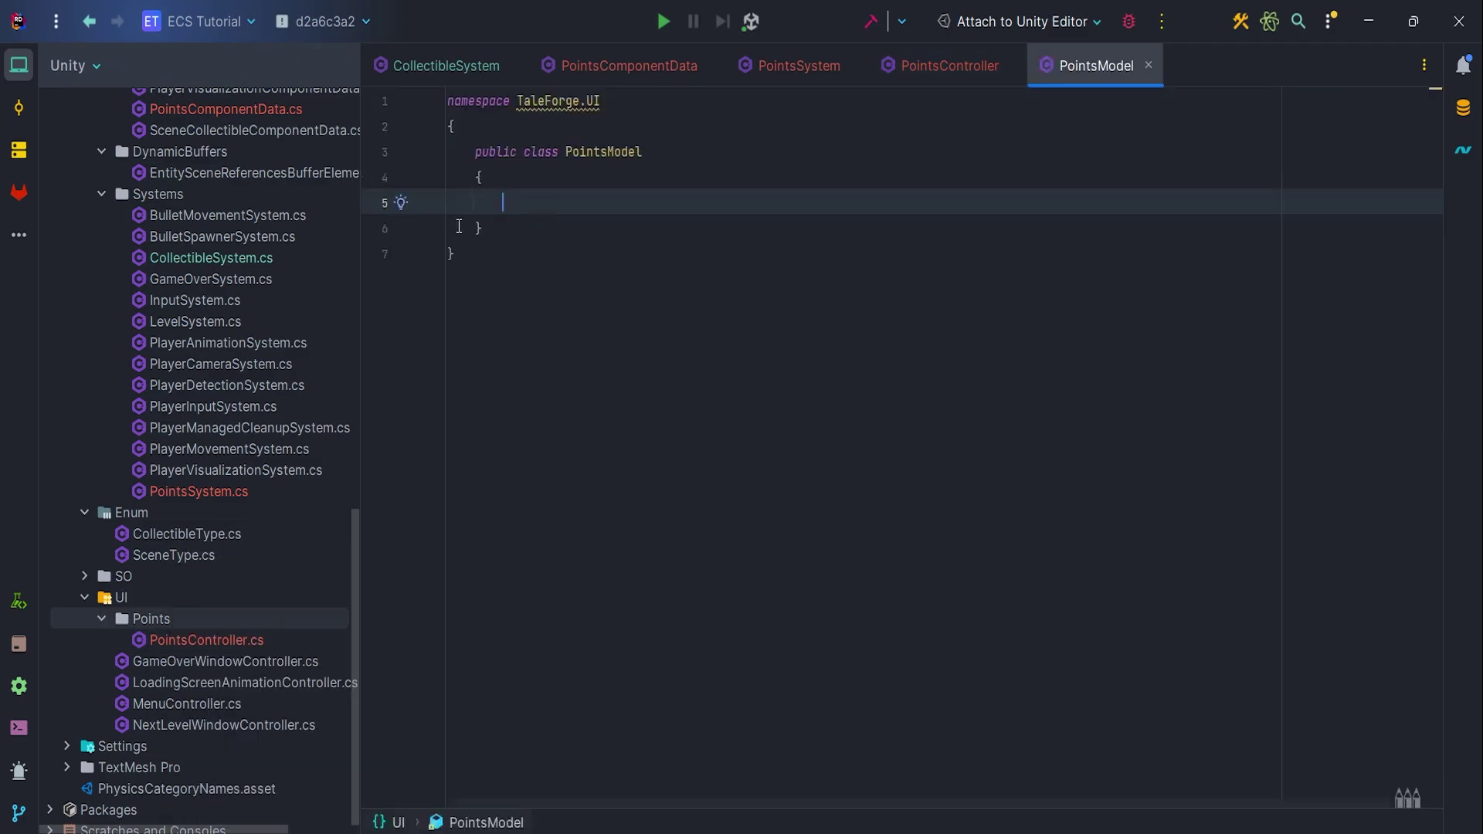
right_click(178, 626)
click(651, 400)
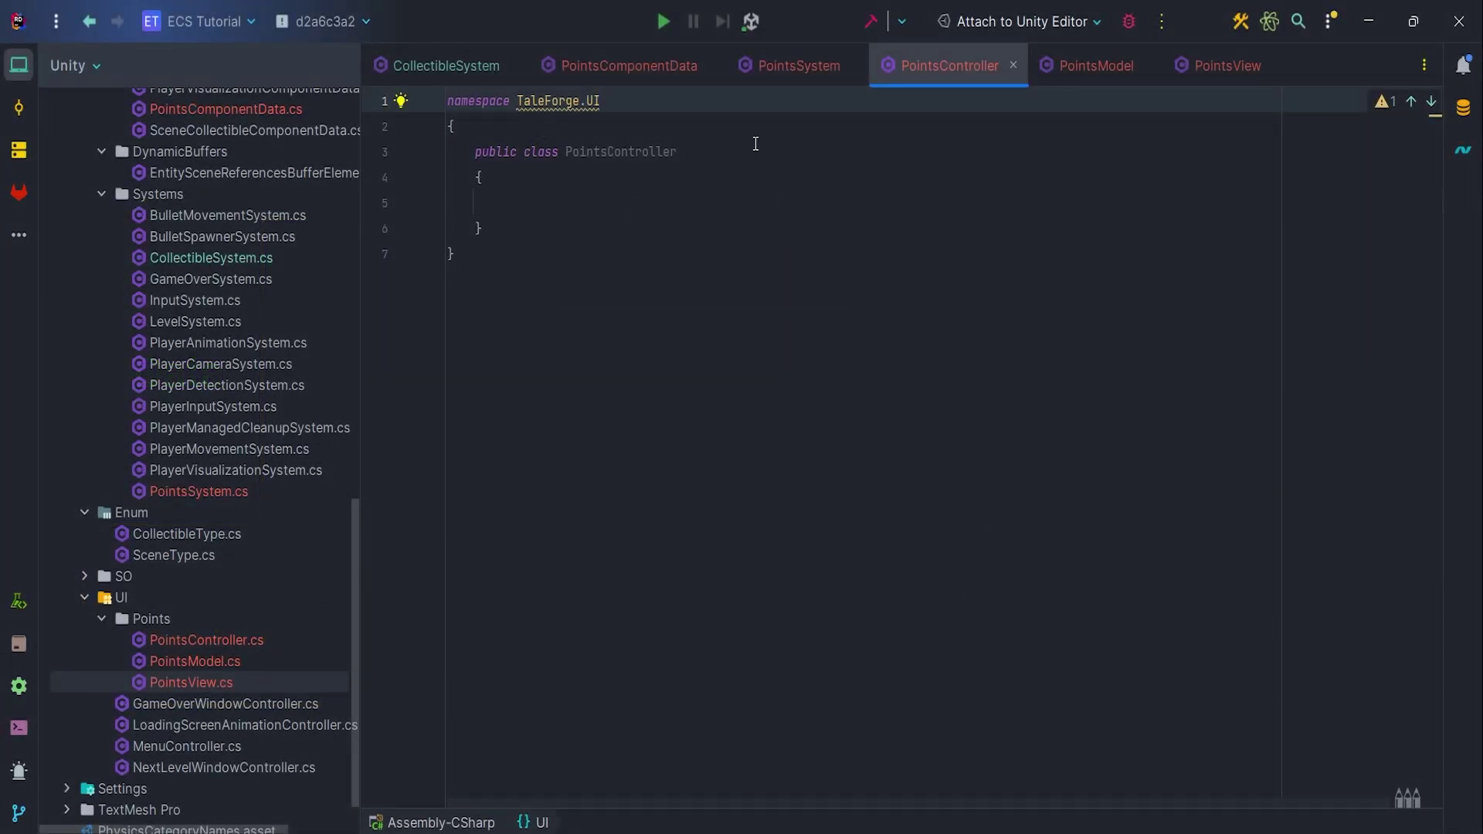
- Make PointsController inherit MonoBehaviour and start a RequireComponent attribute above it
click(756, 152)
text(: Mono)
key(Tab)
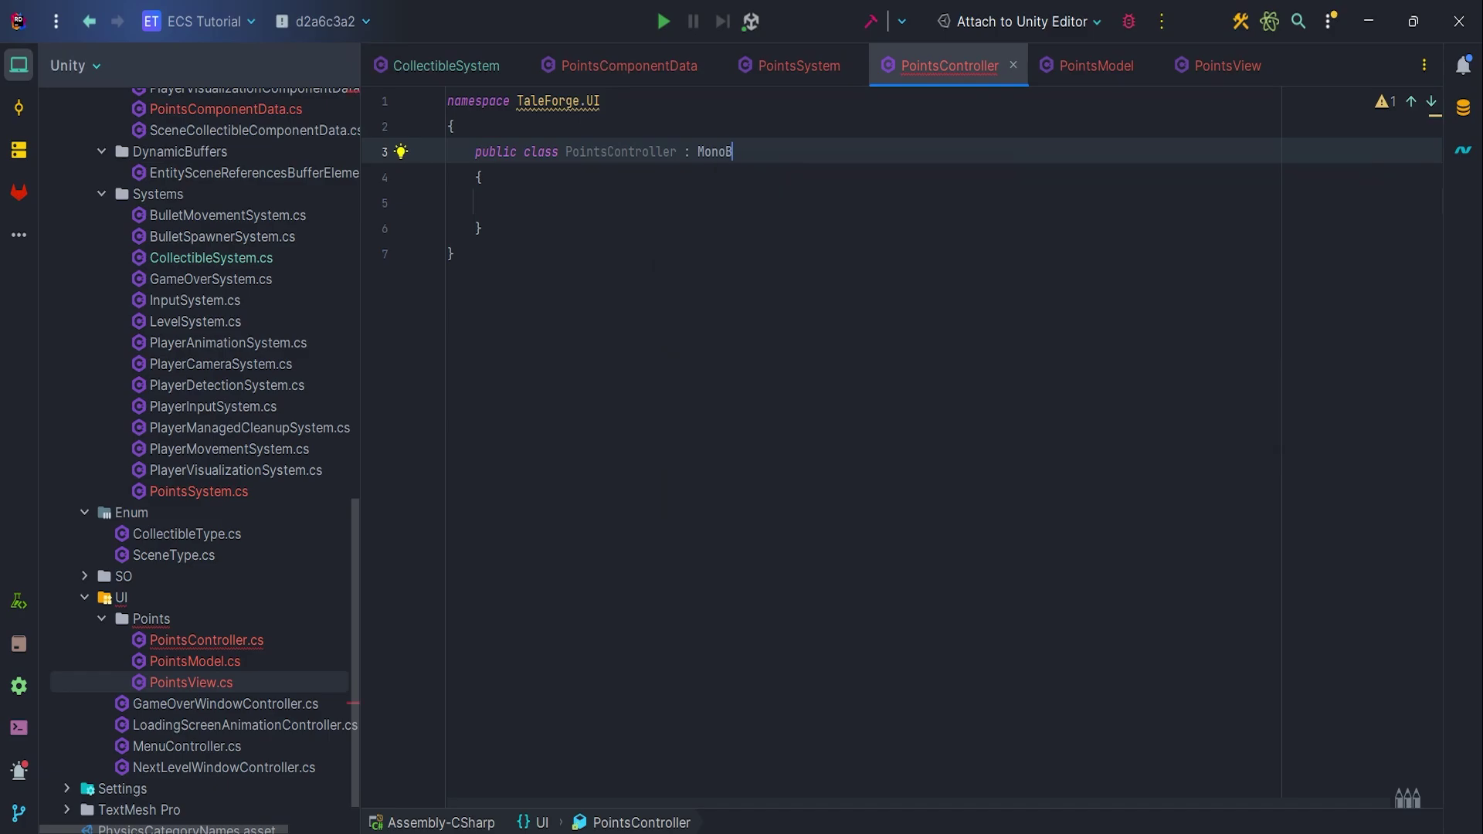
click(718, 177)
key(Return)
text([Req)
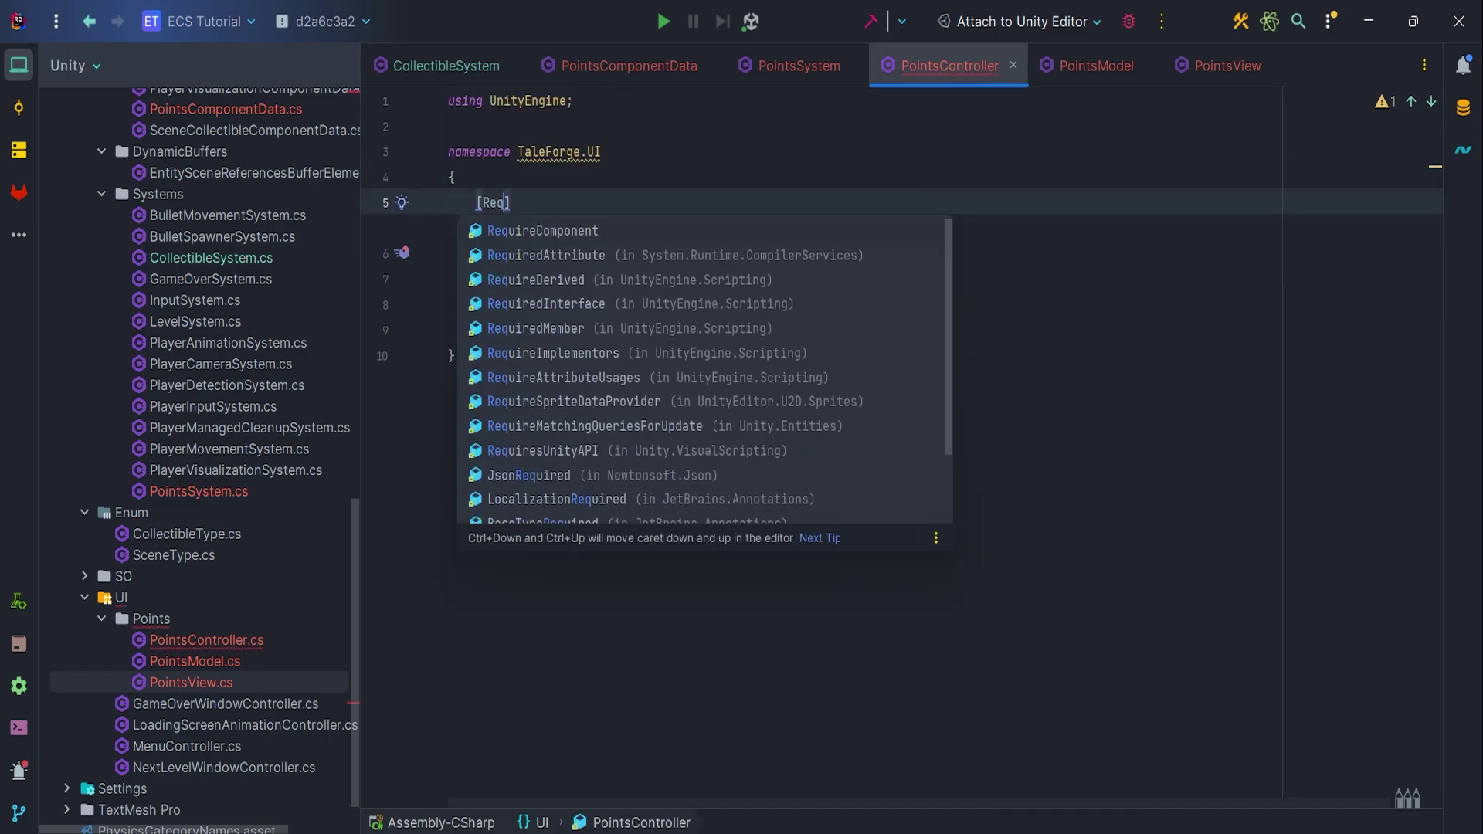
key(Tab)
text(ty)
key(Tab)
text(Re)
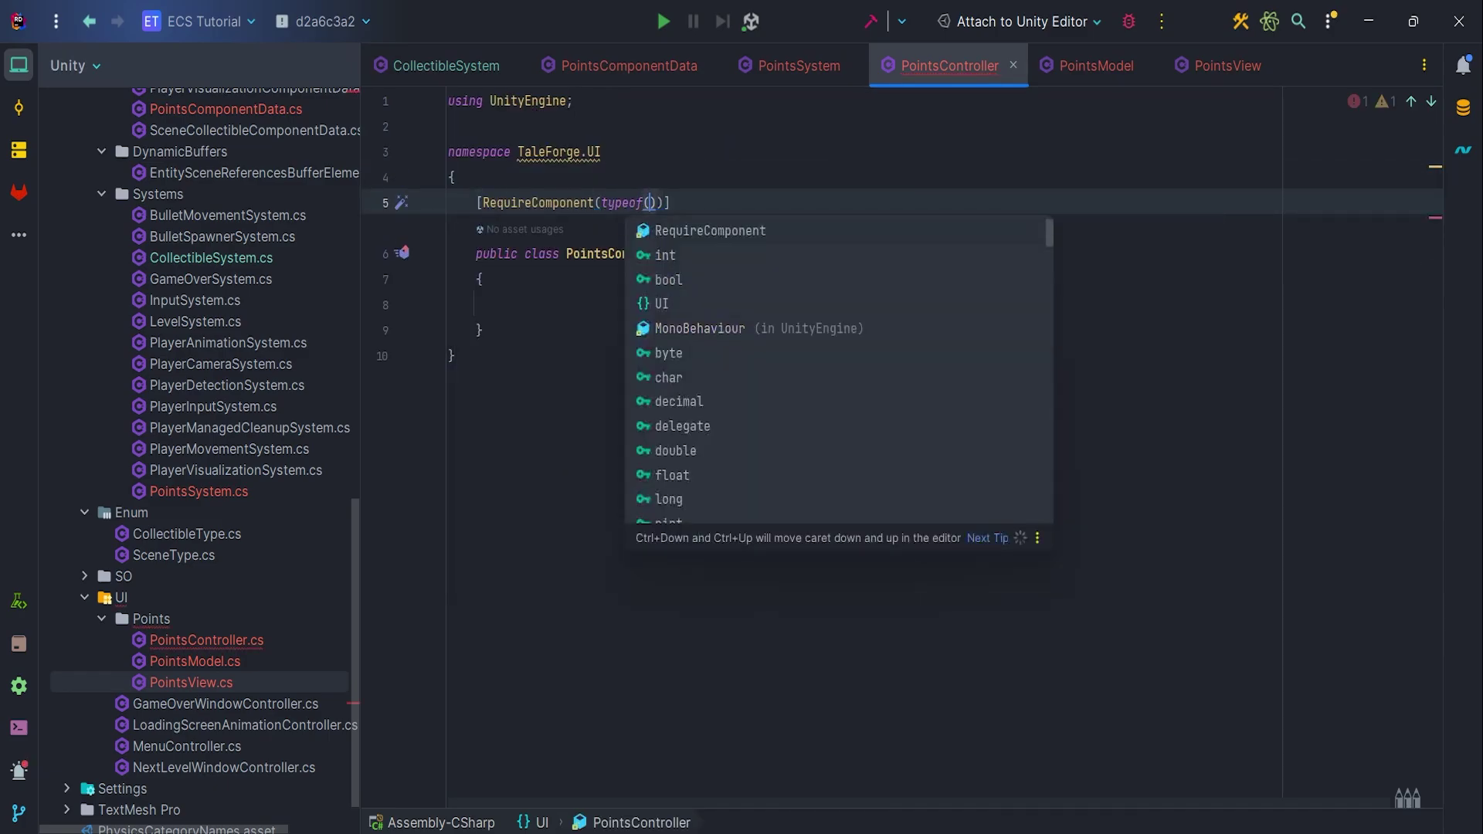
- Complete the attribute with typeof(PointsModel) and typeof(PointsView)
key(BackSpace)
key(BackSpace)
text(Points)
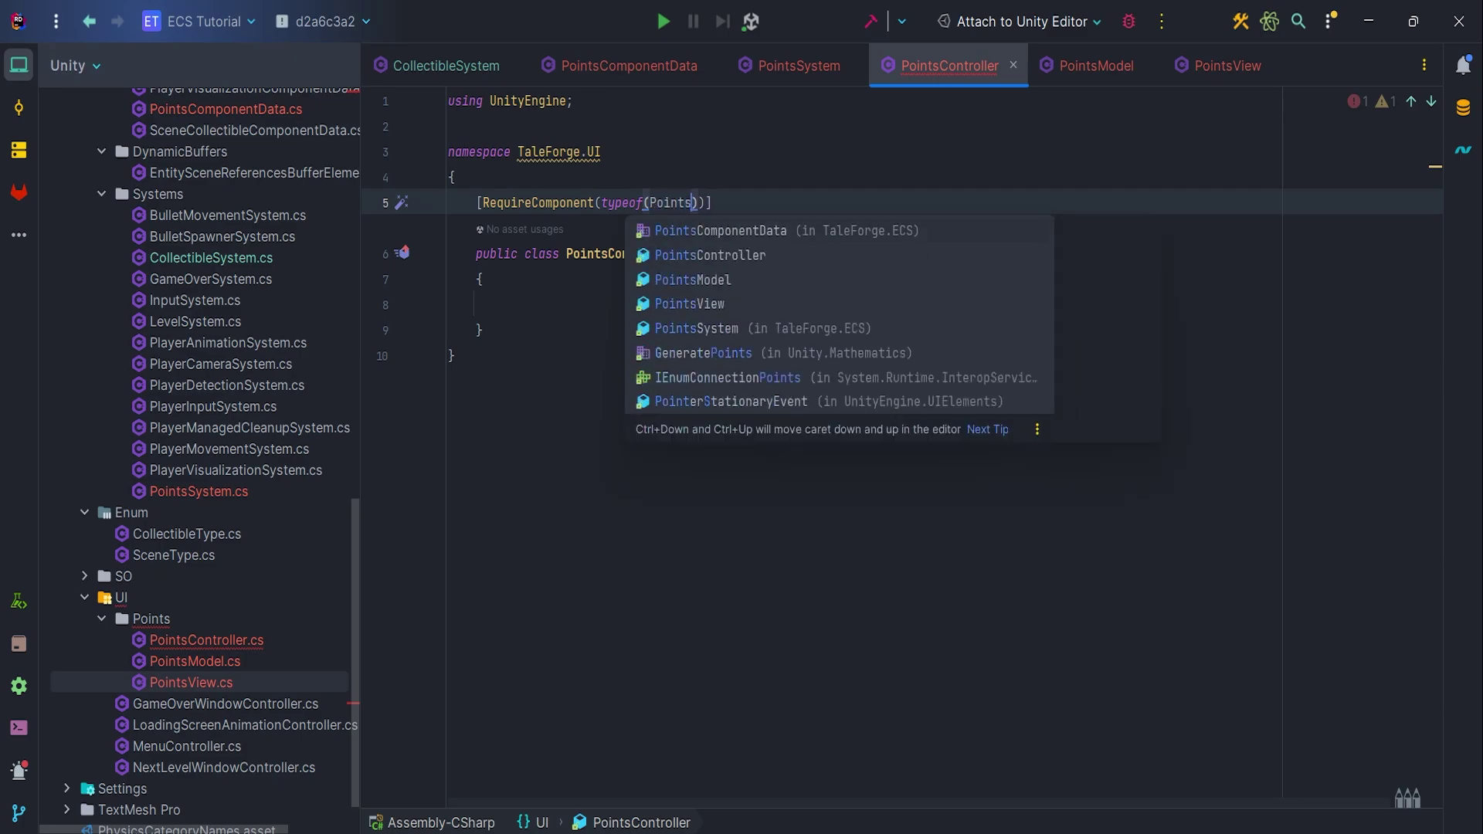
text(M)
key(Tab)
key(End)
text(, ty)
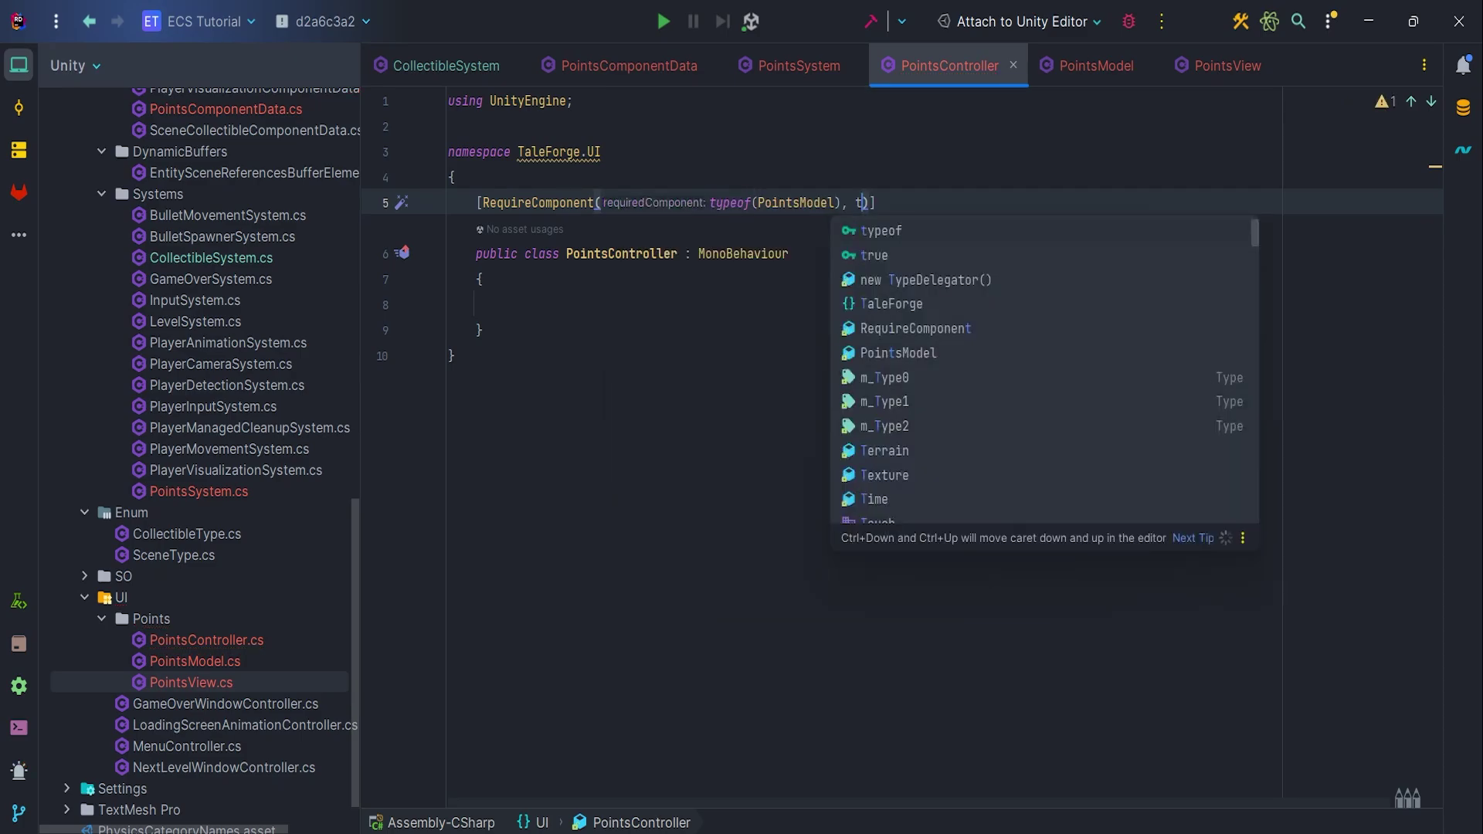
key(Tab)
text((Po)
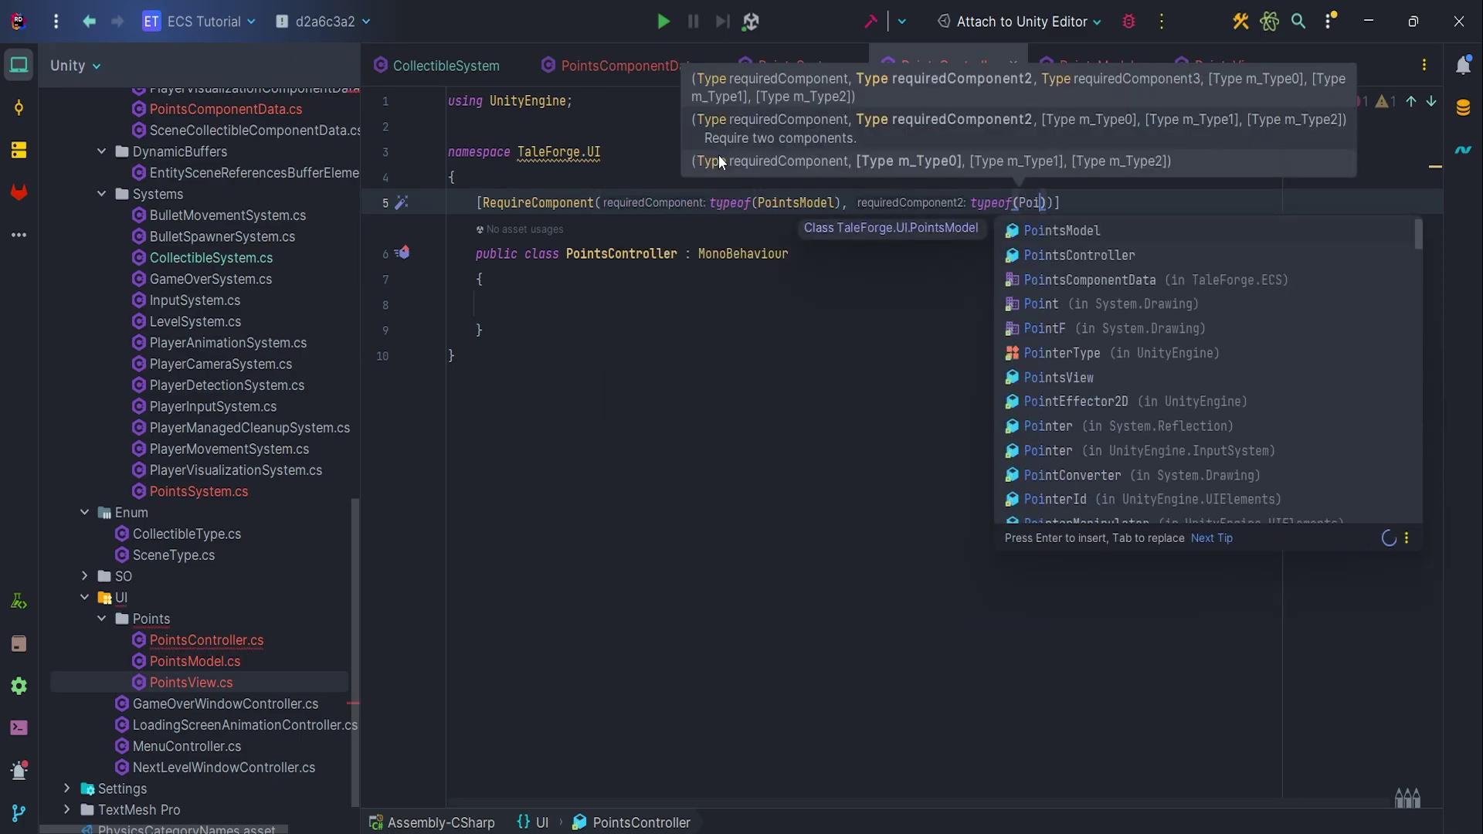
text(intsV)
key(Tab)
key(Down)
key(End)
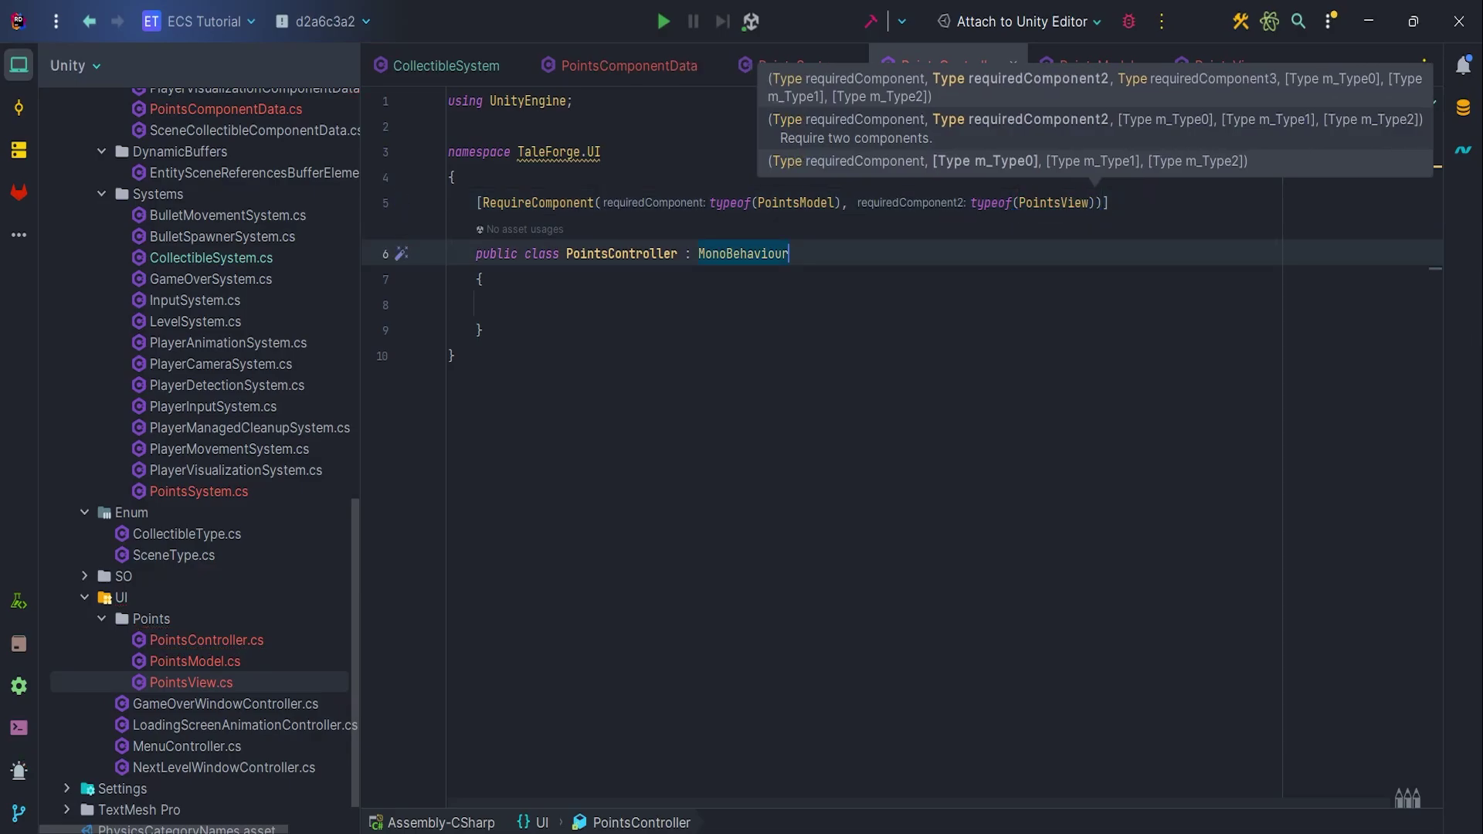
key(Escape)
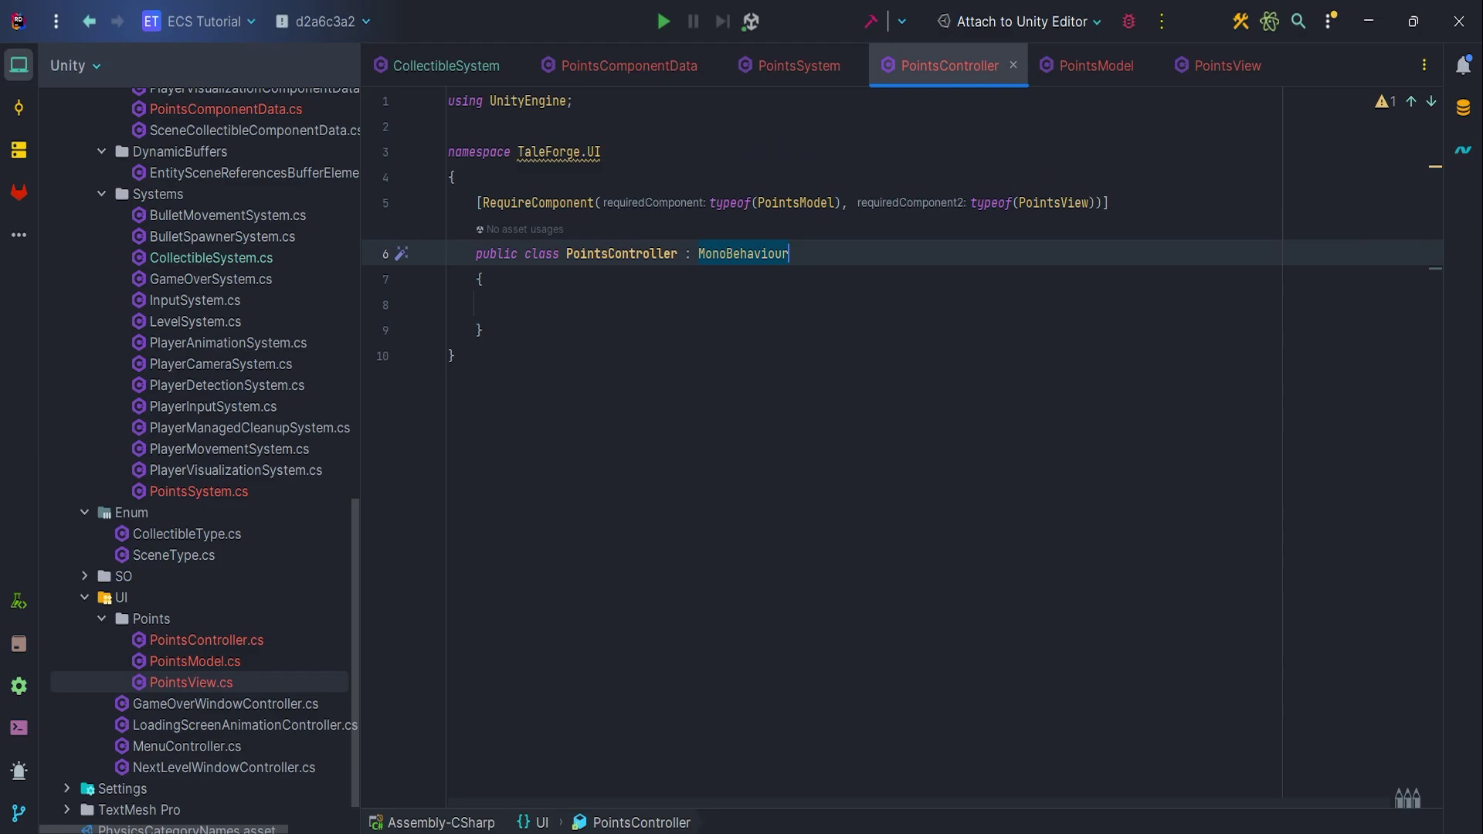
key(Down)
key(Down)
text(priva)
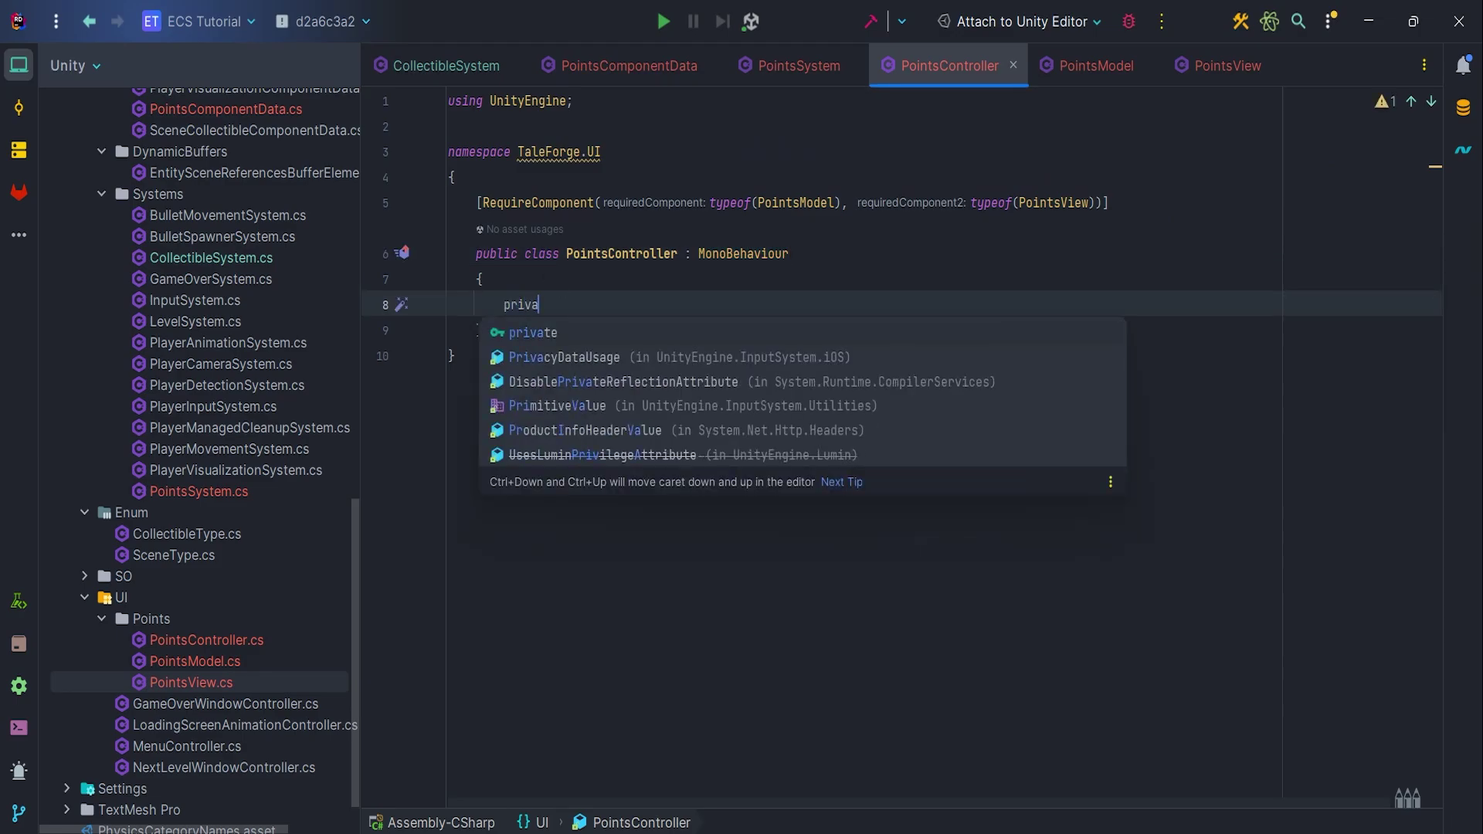
text(te PointsSyst)
- Declare a private PointsSystem _pointsSystem field and add the TaleForge.ECS import
key(Tab)
text(_p)
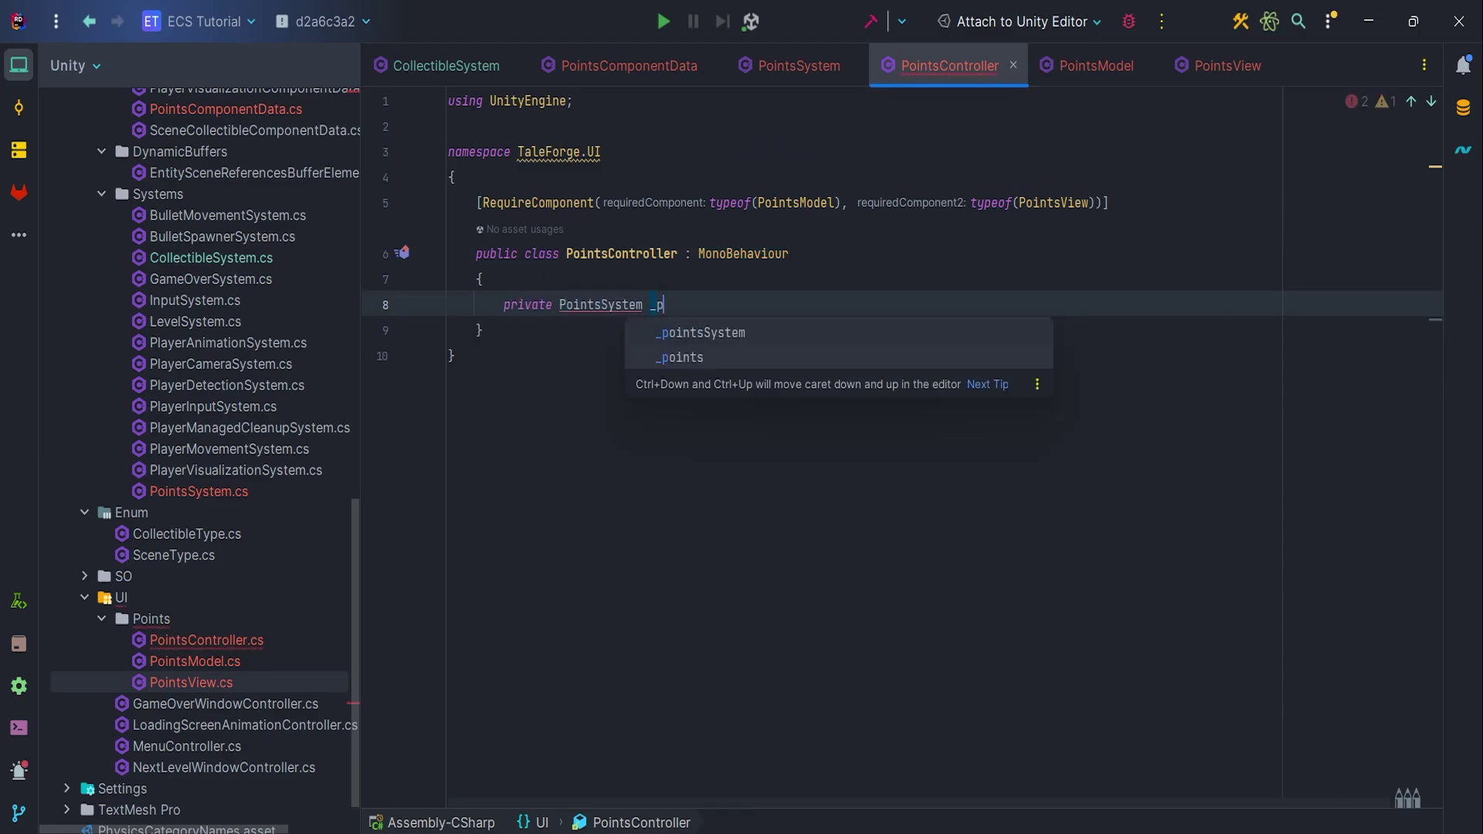
key(Tab)
text(;)
key(alt+Return)
key(Return)
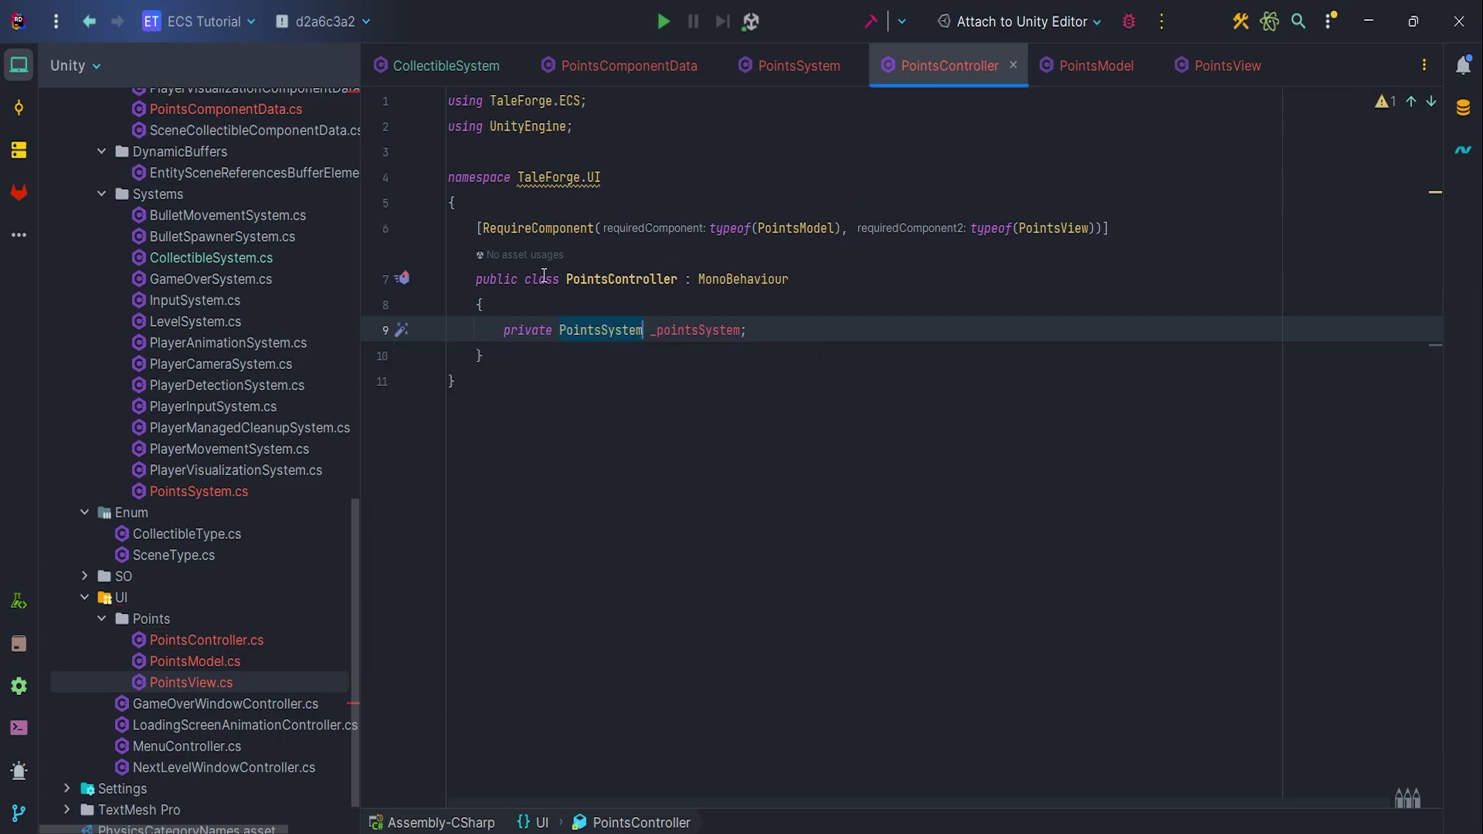
key(Down)
key(Return)
text(priva)
- Declare private _pointsModel, _pointsView and float _previousPoints fields
key(Tab)
text(Points)
key(Down)
key(Tab)
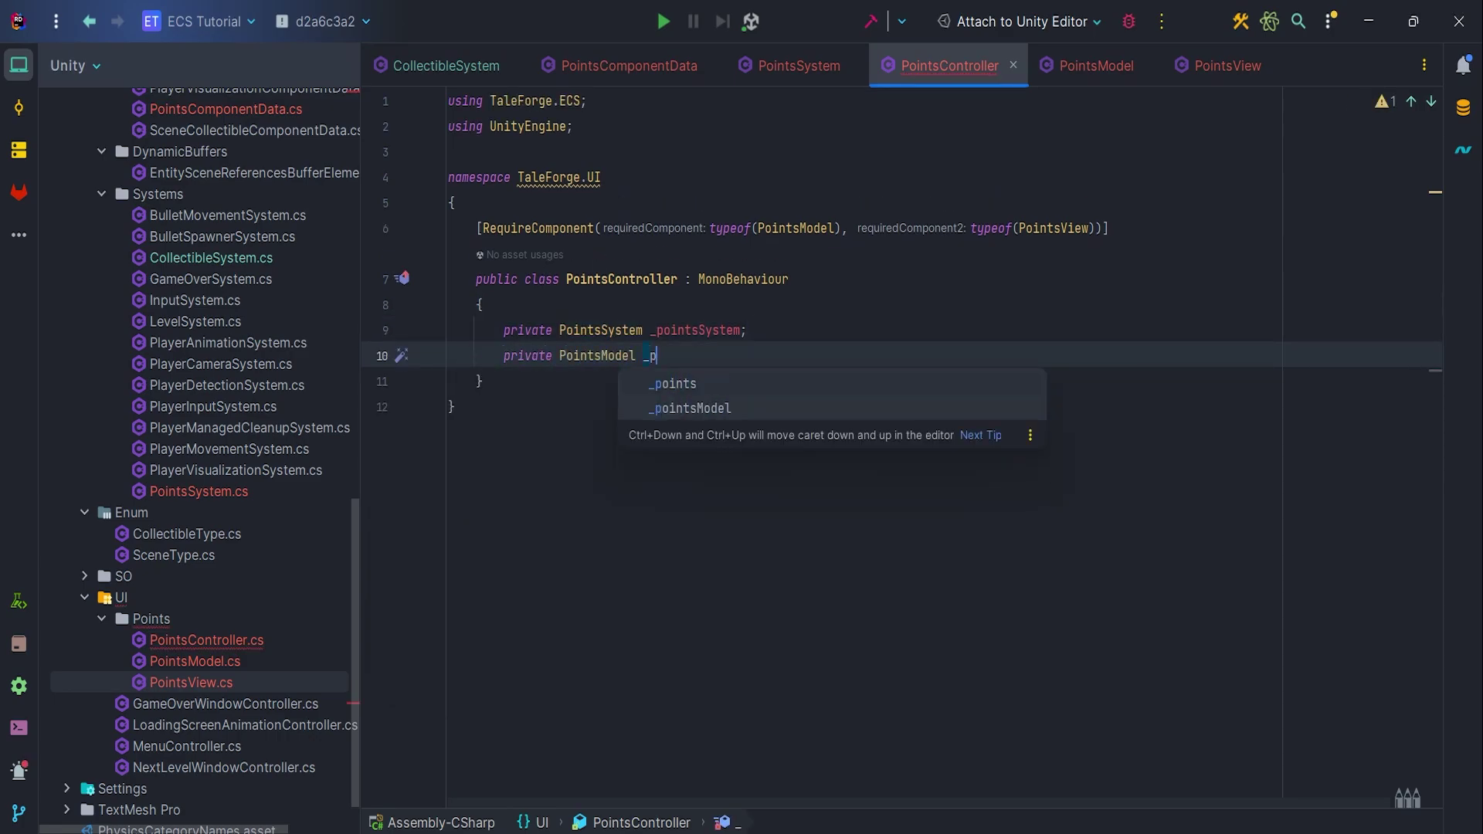
text(_pointsModel;private PointsView)
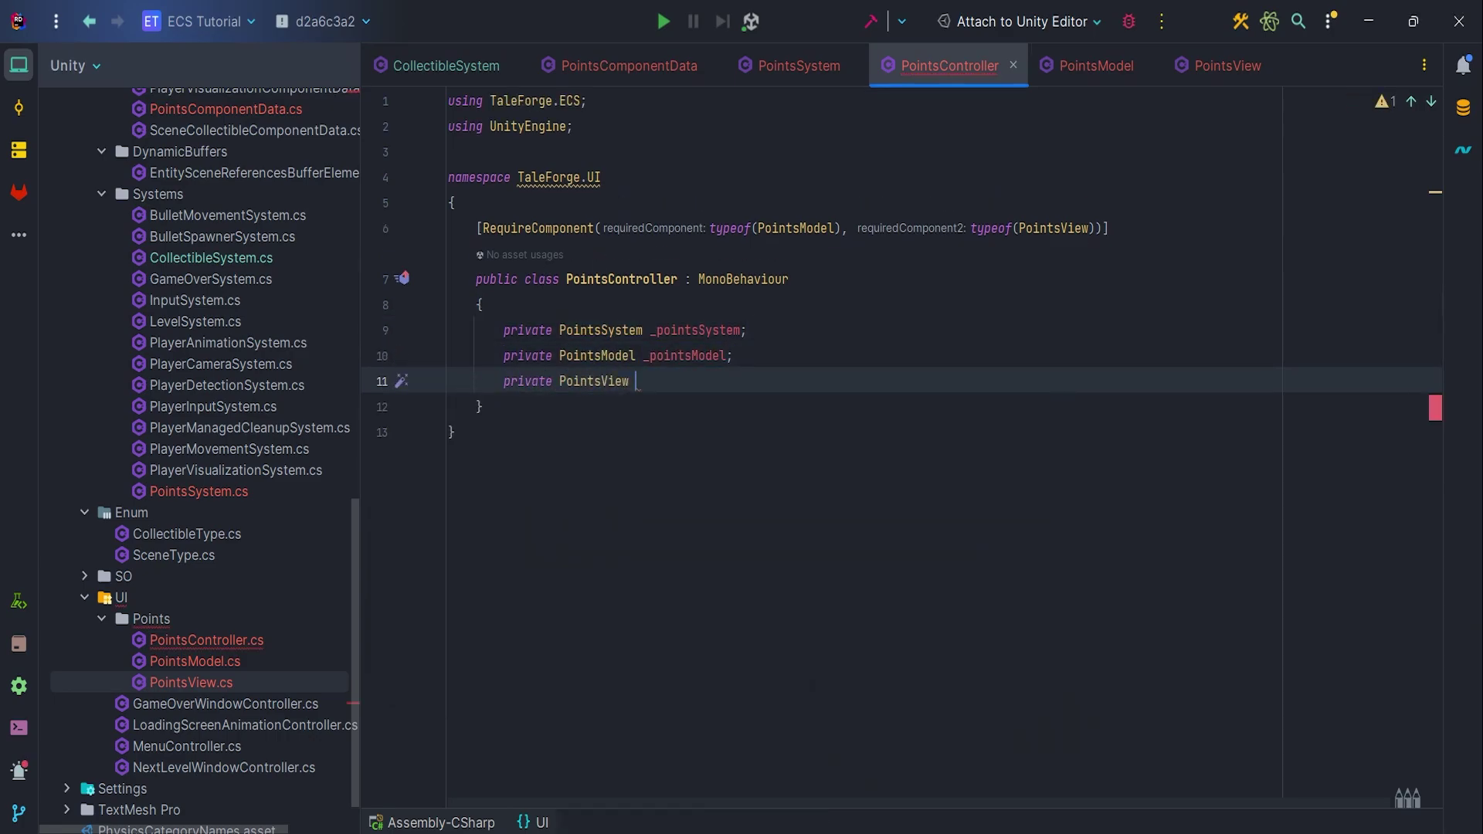
text( _pointsView;)
key(Return)
key(Return)
text(private fl)
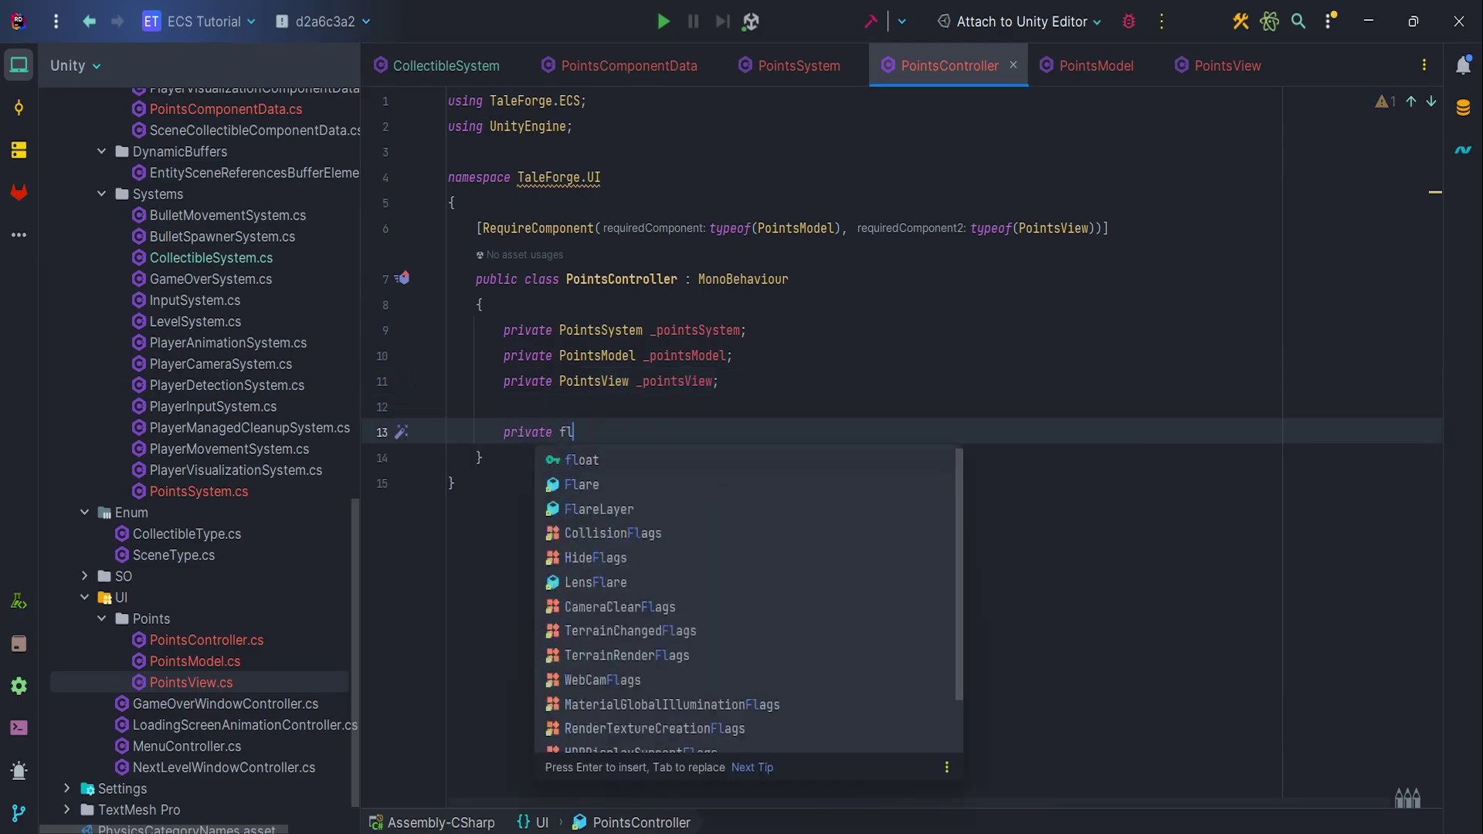
key(Tab)
text(_previousPoints;)
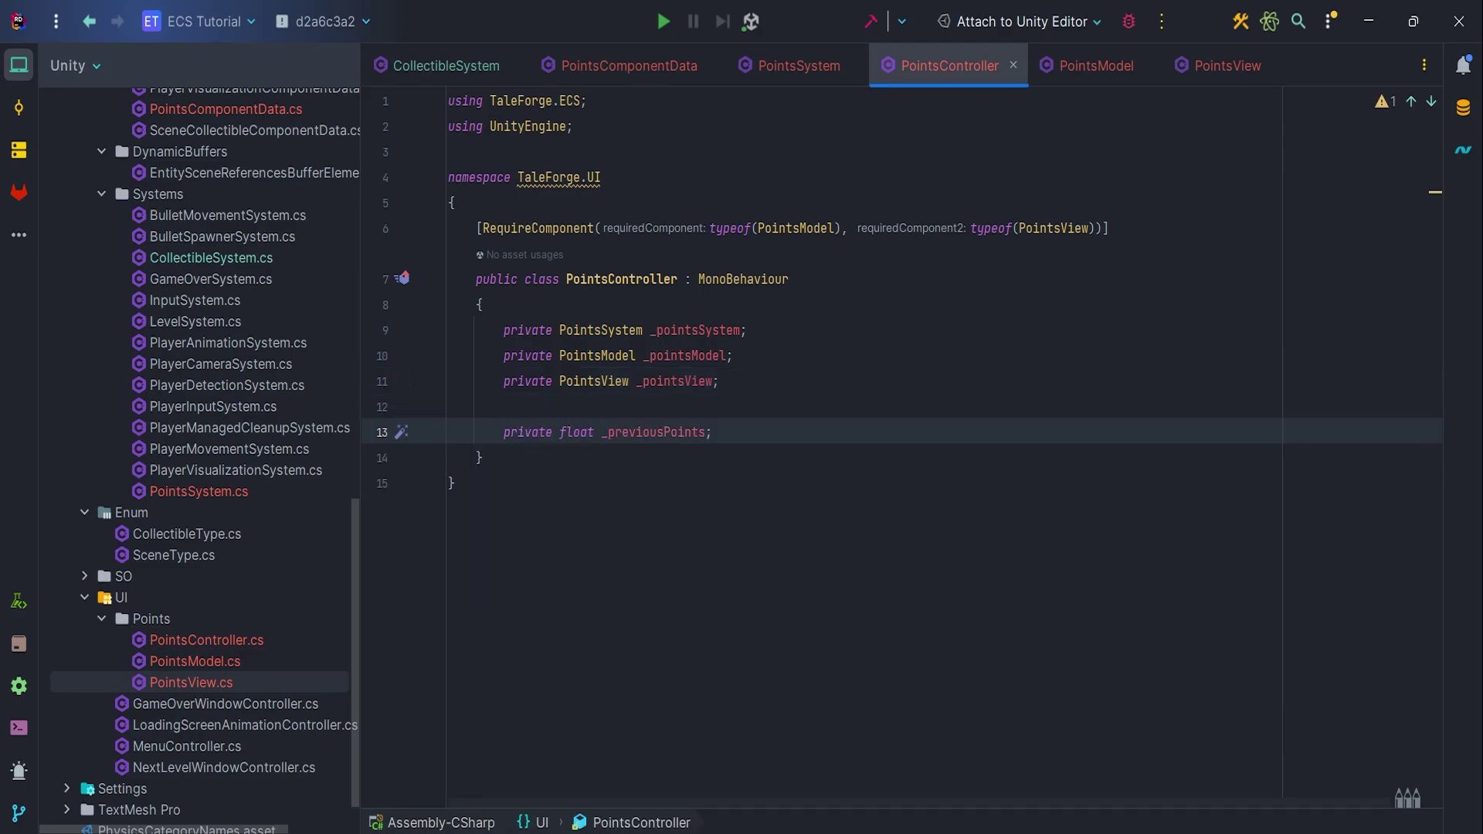
key(Return)
key(Return)
text(private void aw)
- Create Awake and assign _pointsModel = GetComponent<PointsModel>()
key(Tab)
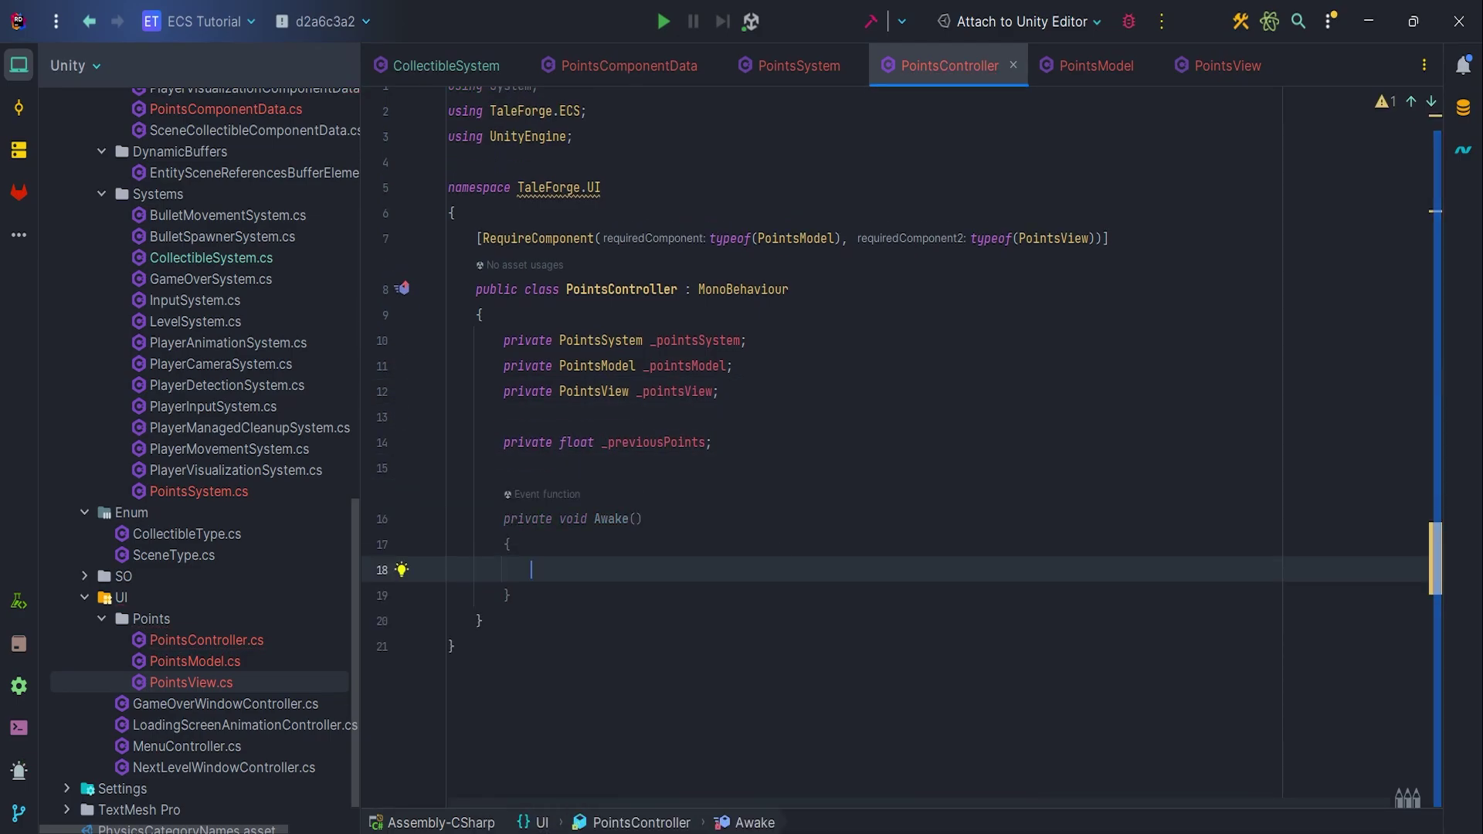
text(_p)
key(Down)
key(Tab)
text(= G)
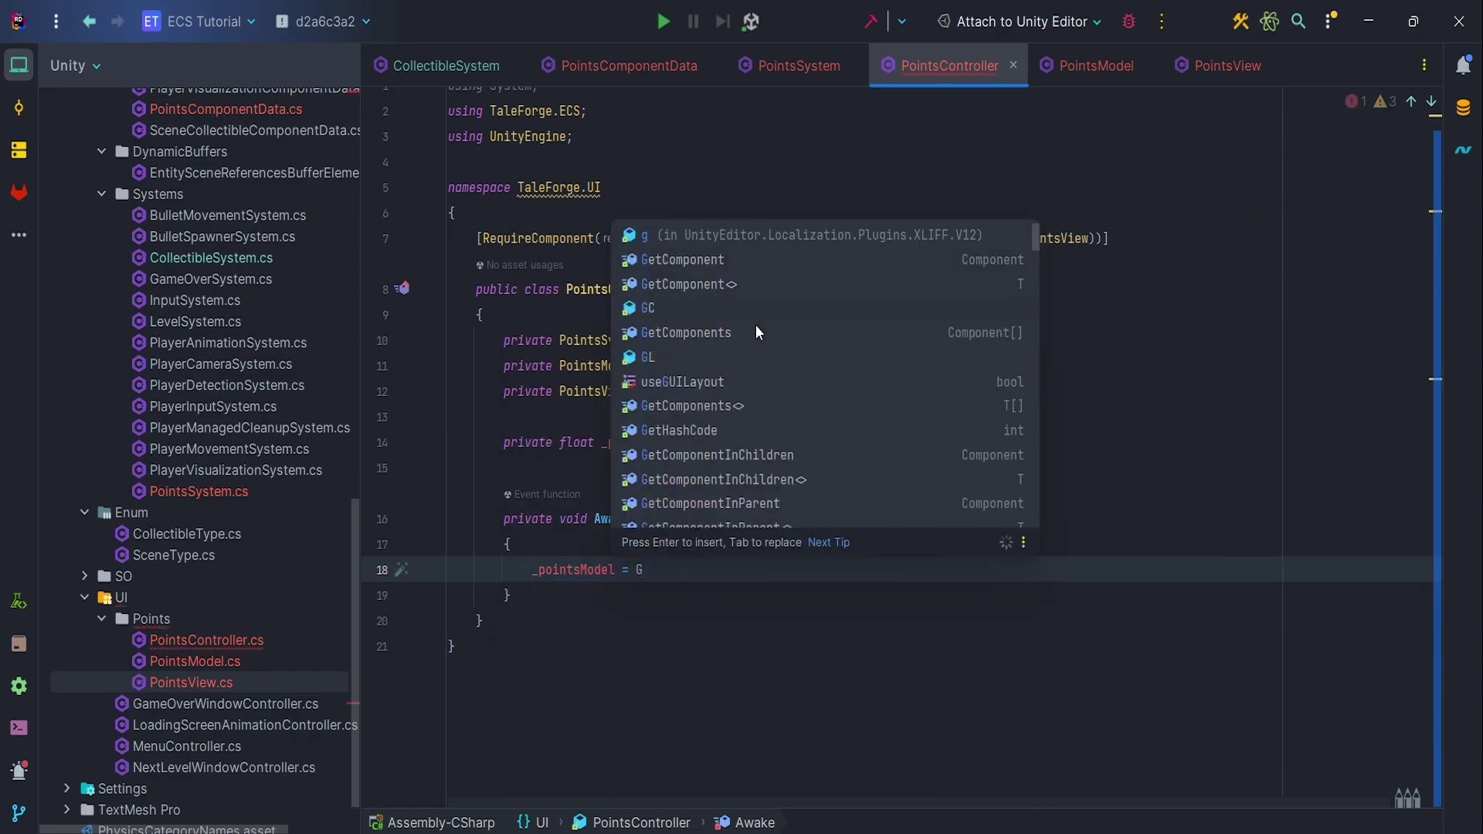
text(E)
key(Tab)
text(Po)
key(Tab)
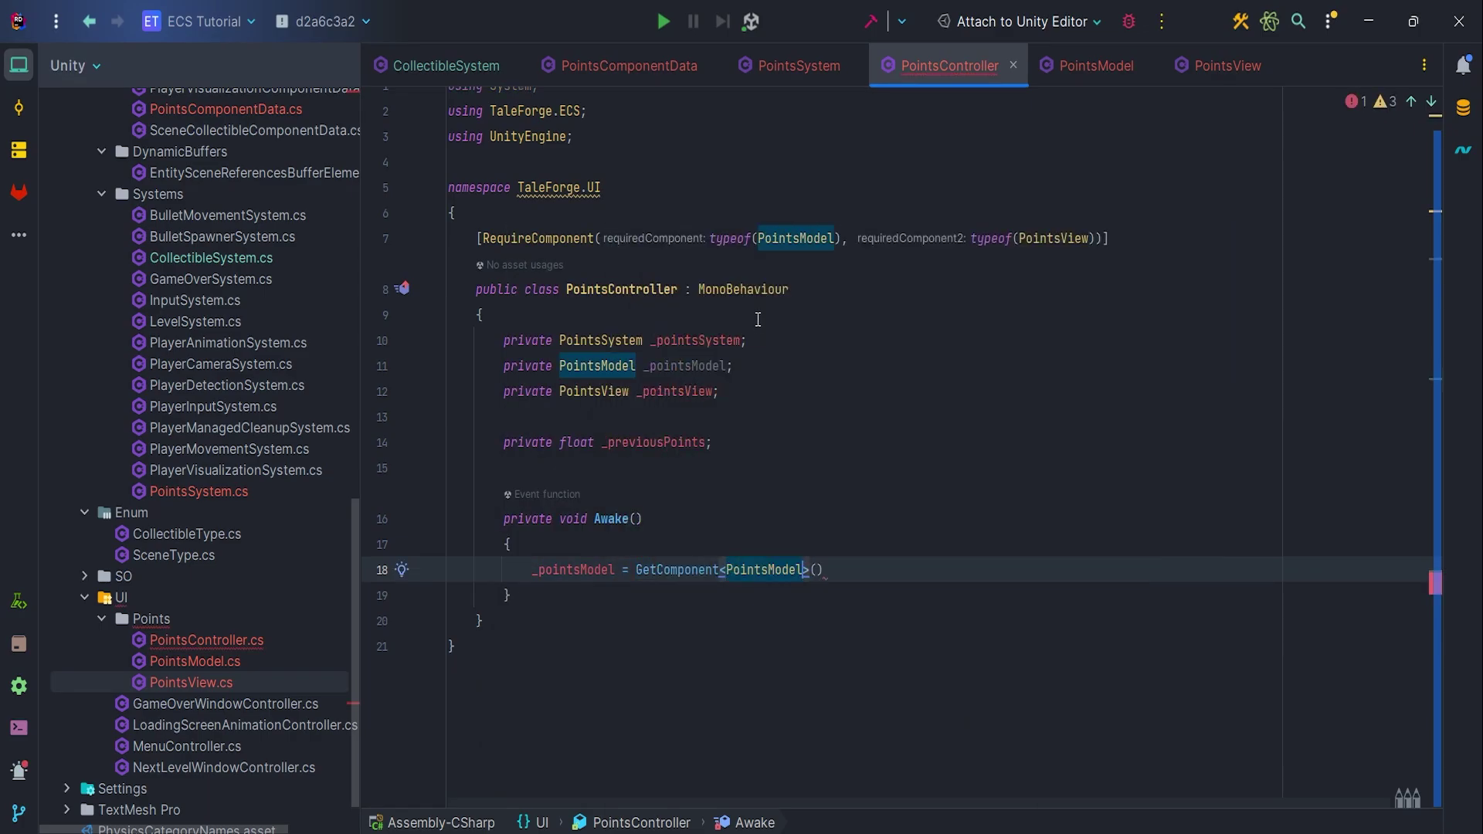
text(();)
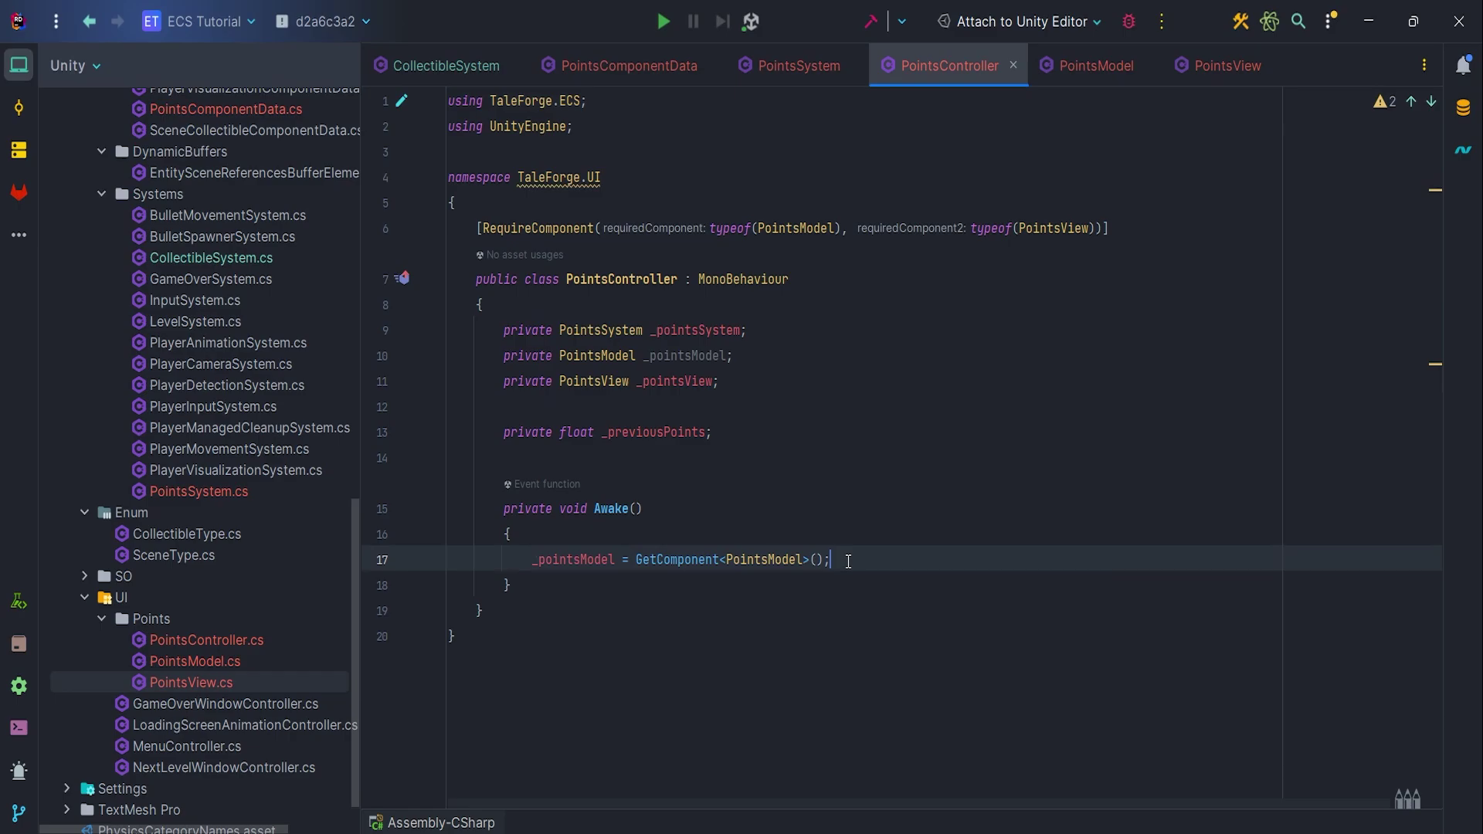
key(Return)
text(_p)
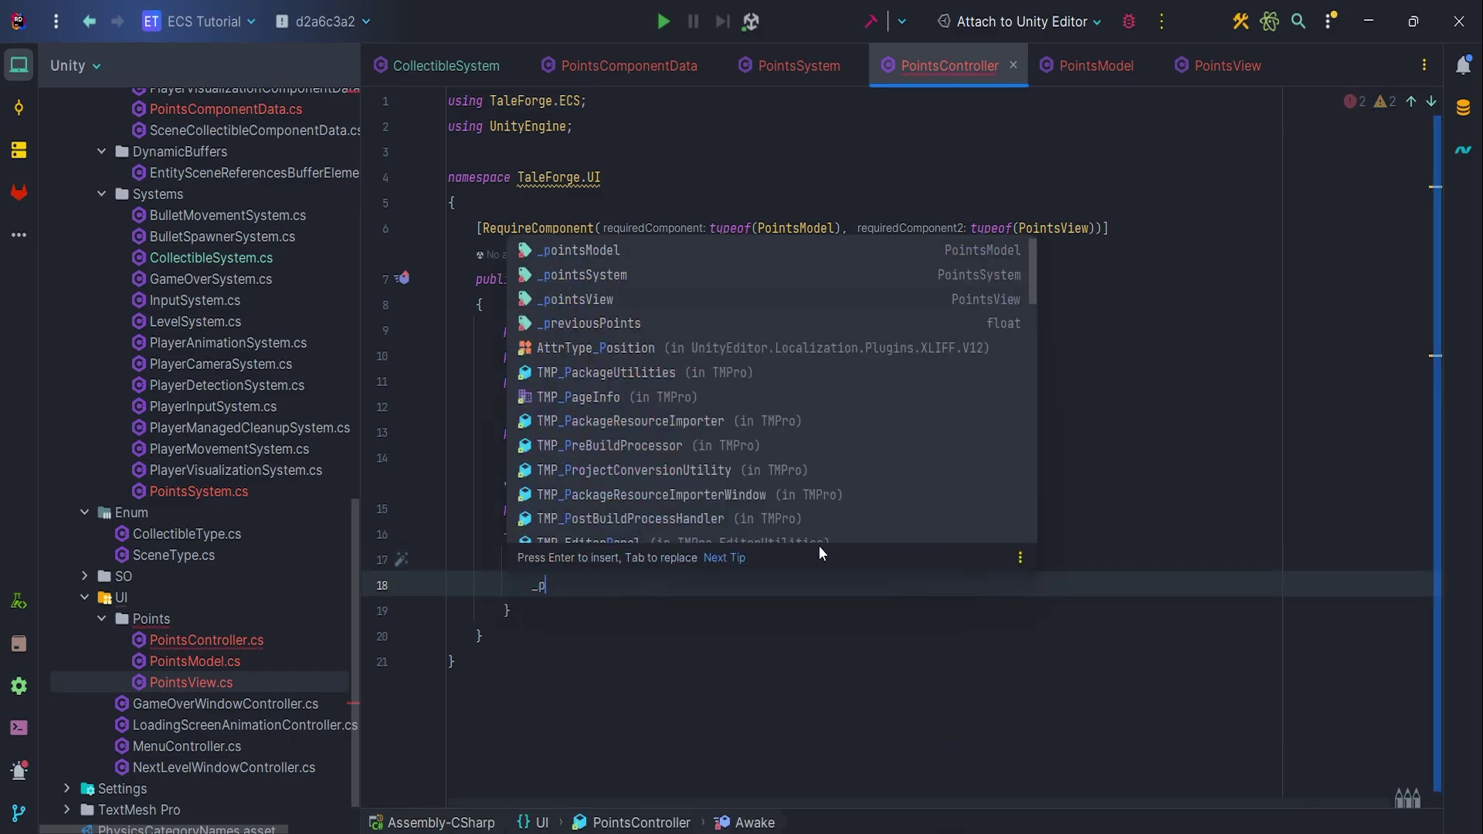
- Assign _pointsView = GetComponent<PointsView>() in Awake
key(Down)
key(Down)
key(Tab)
text(.)
key(BackSpace)
text(= G)
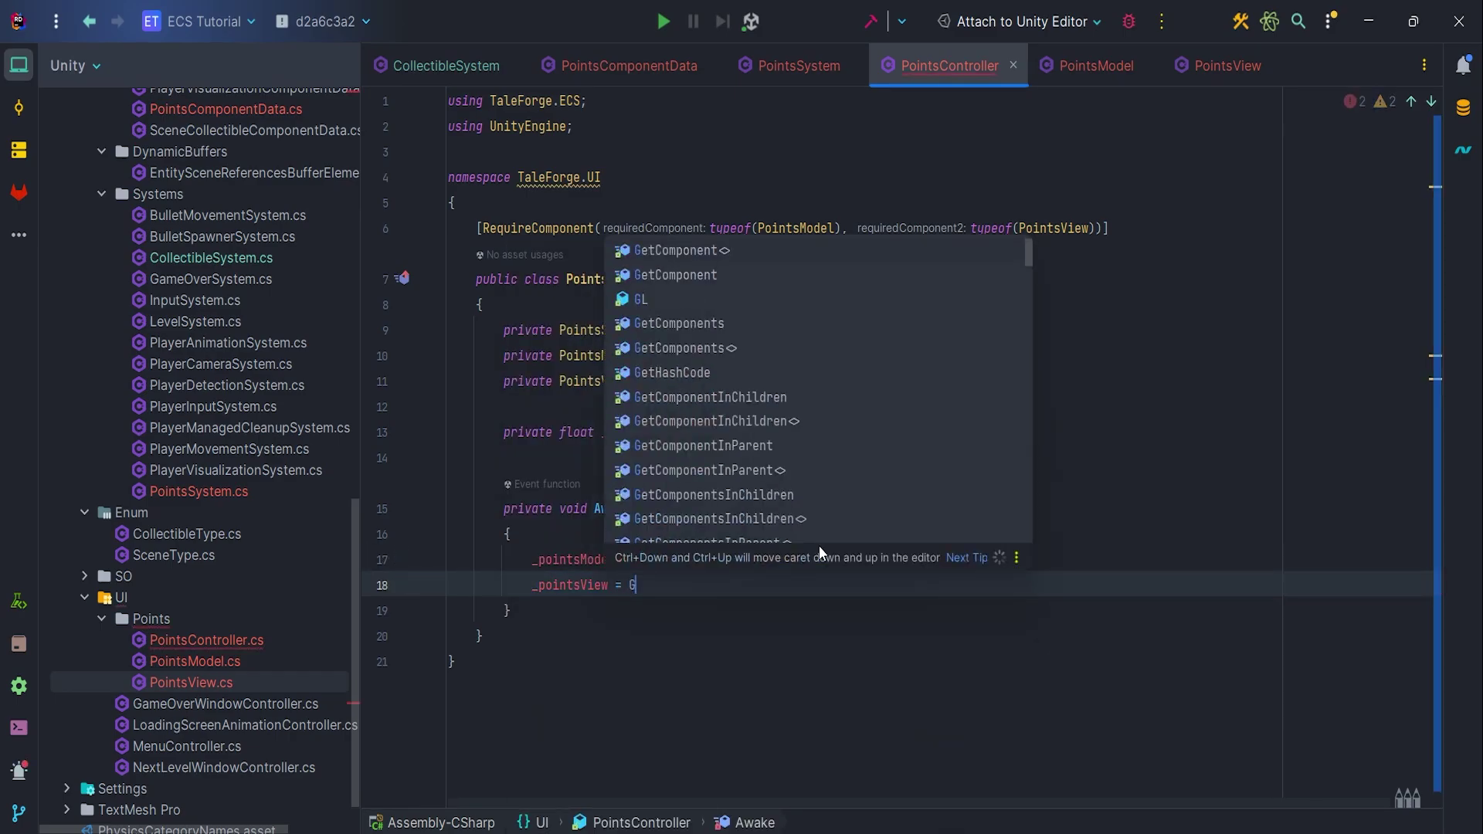
text(etC)
key(Tab)
text(P)
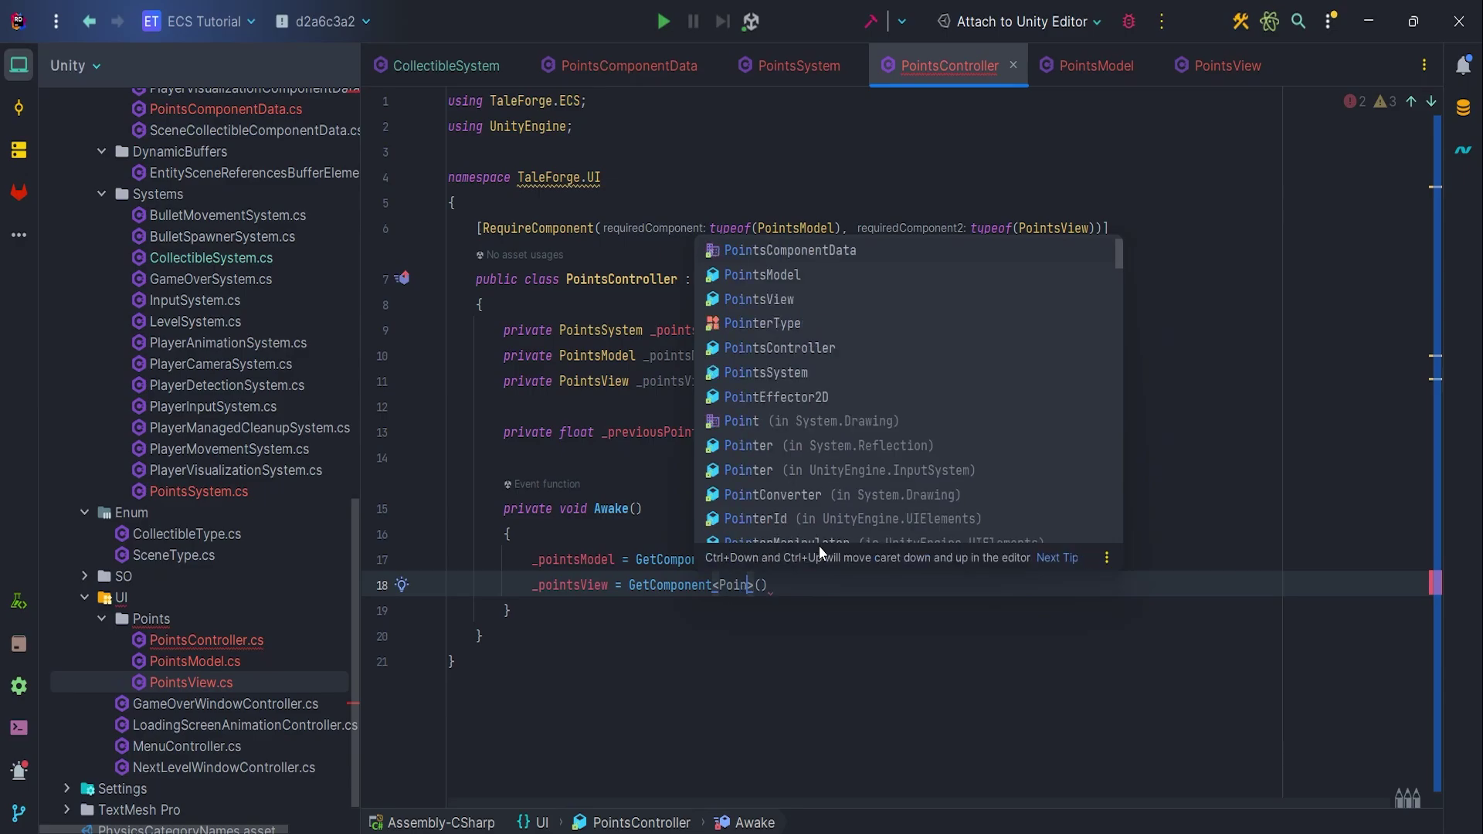
text(ointsV)
key(Tab)
key(End)
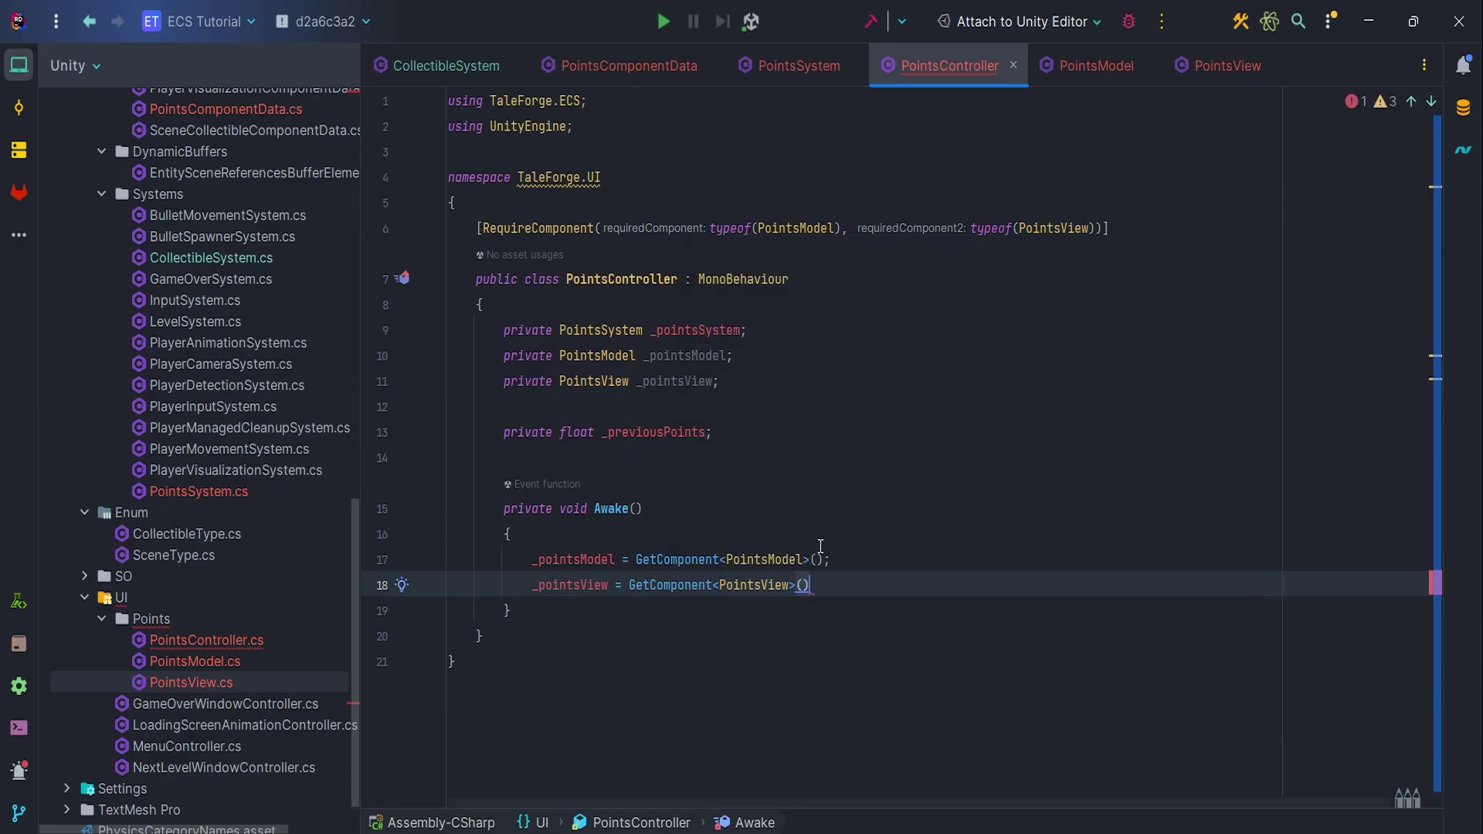
text(;)
key(Return)
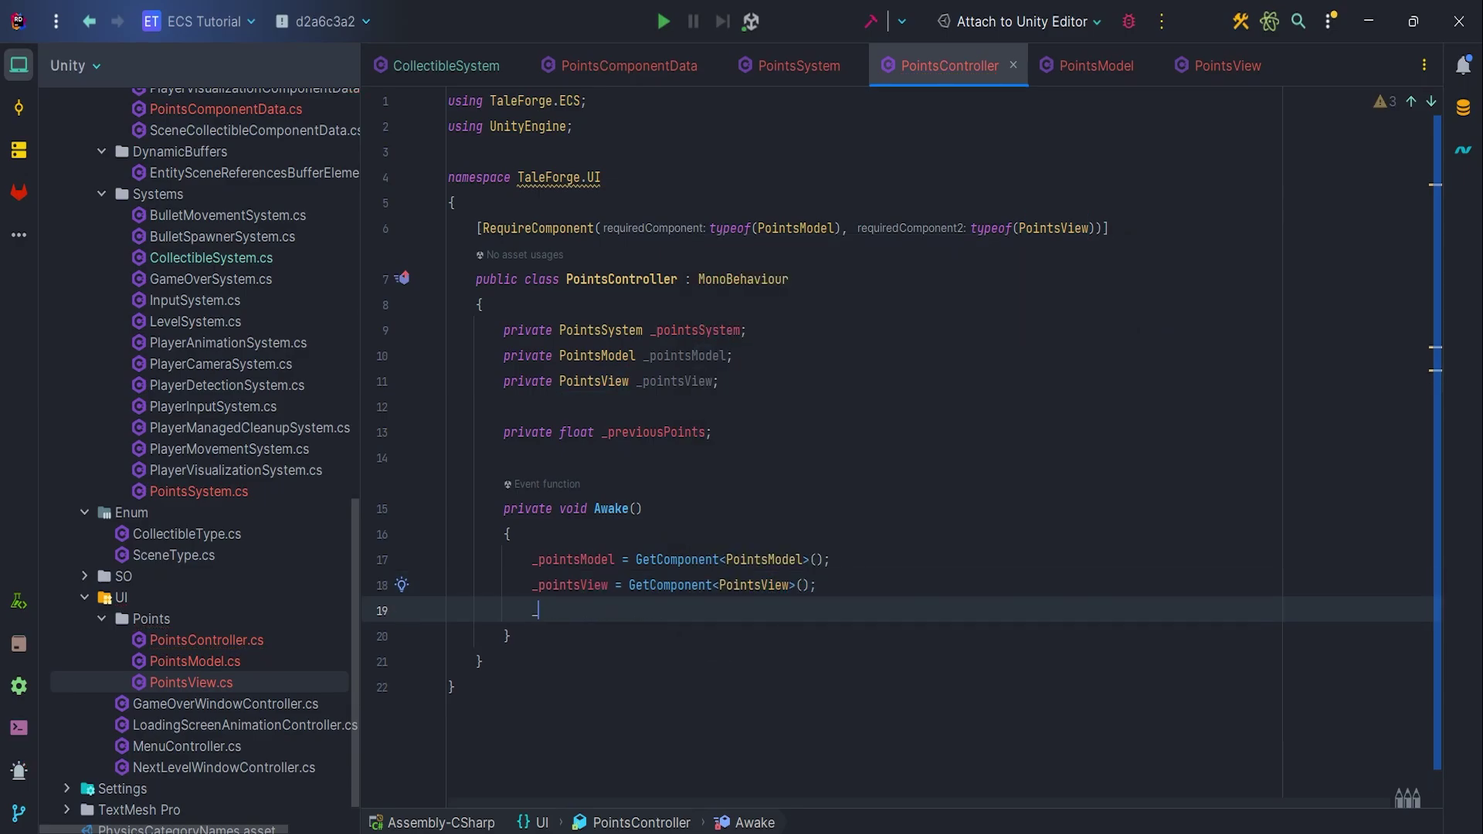
text(_p)
- Set _pointsSystem via World.DefaultGameObjectInjectionWorld.GetExistingSystemManaged<PointsSystem>(), importing Unity.Entities
key(Down)
key(Down)
key(Tab)
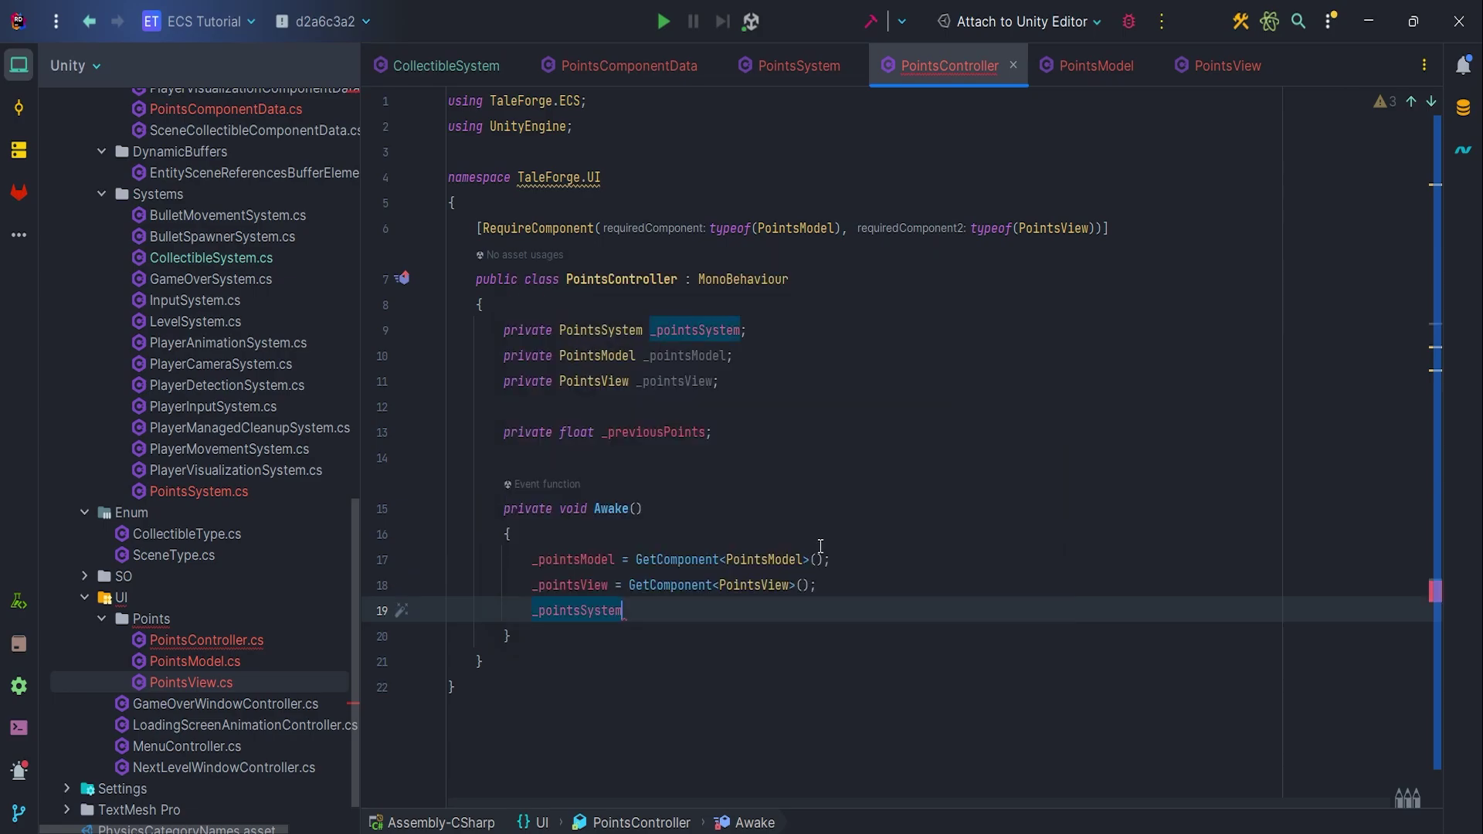
text( = Worl)
key(Tab)
text(.)
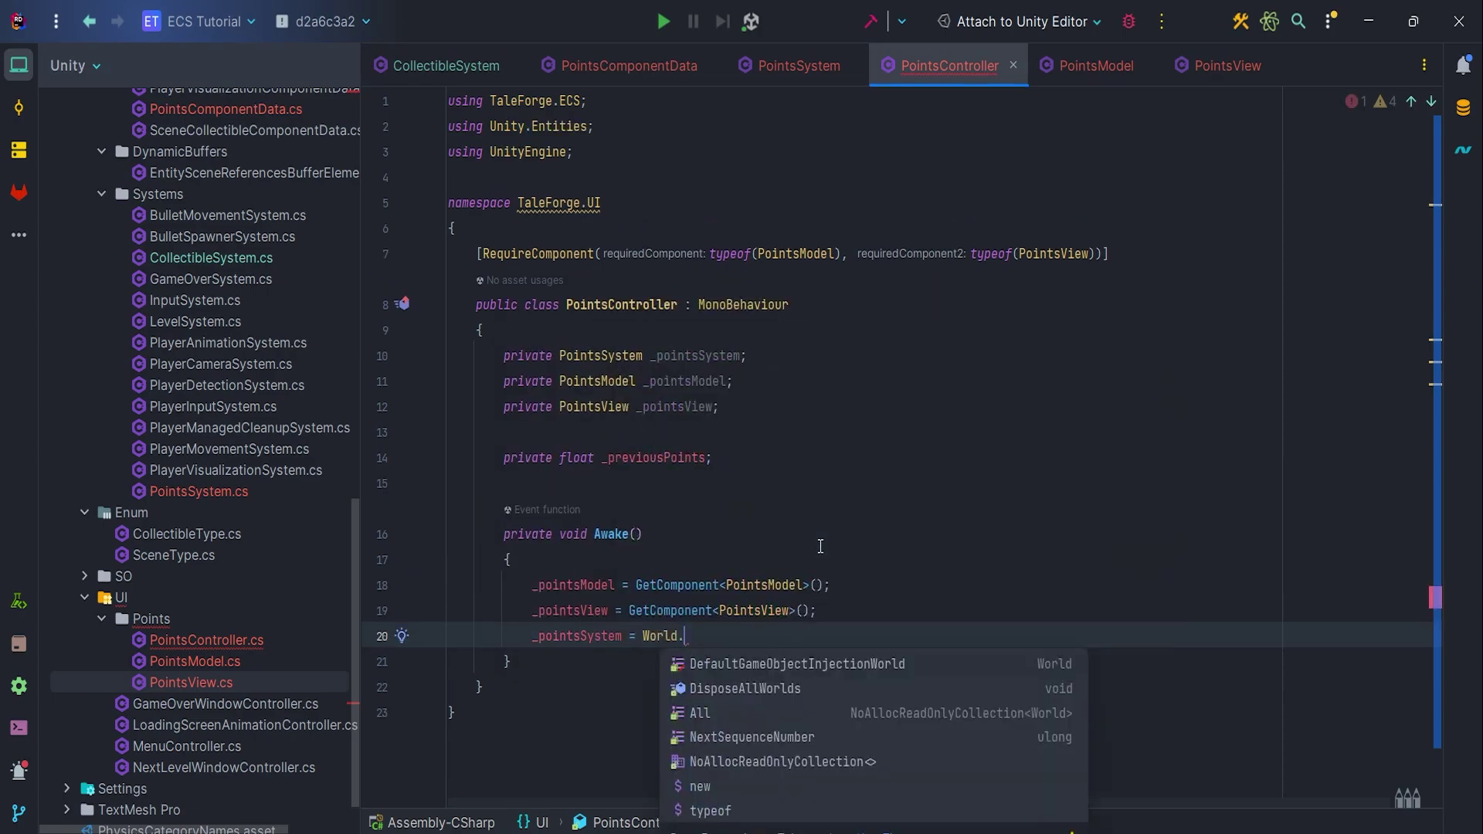
key(Tab)
text(.Ge)
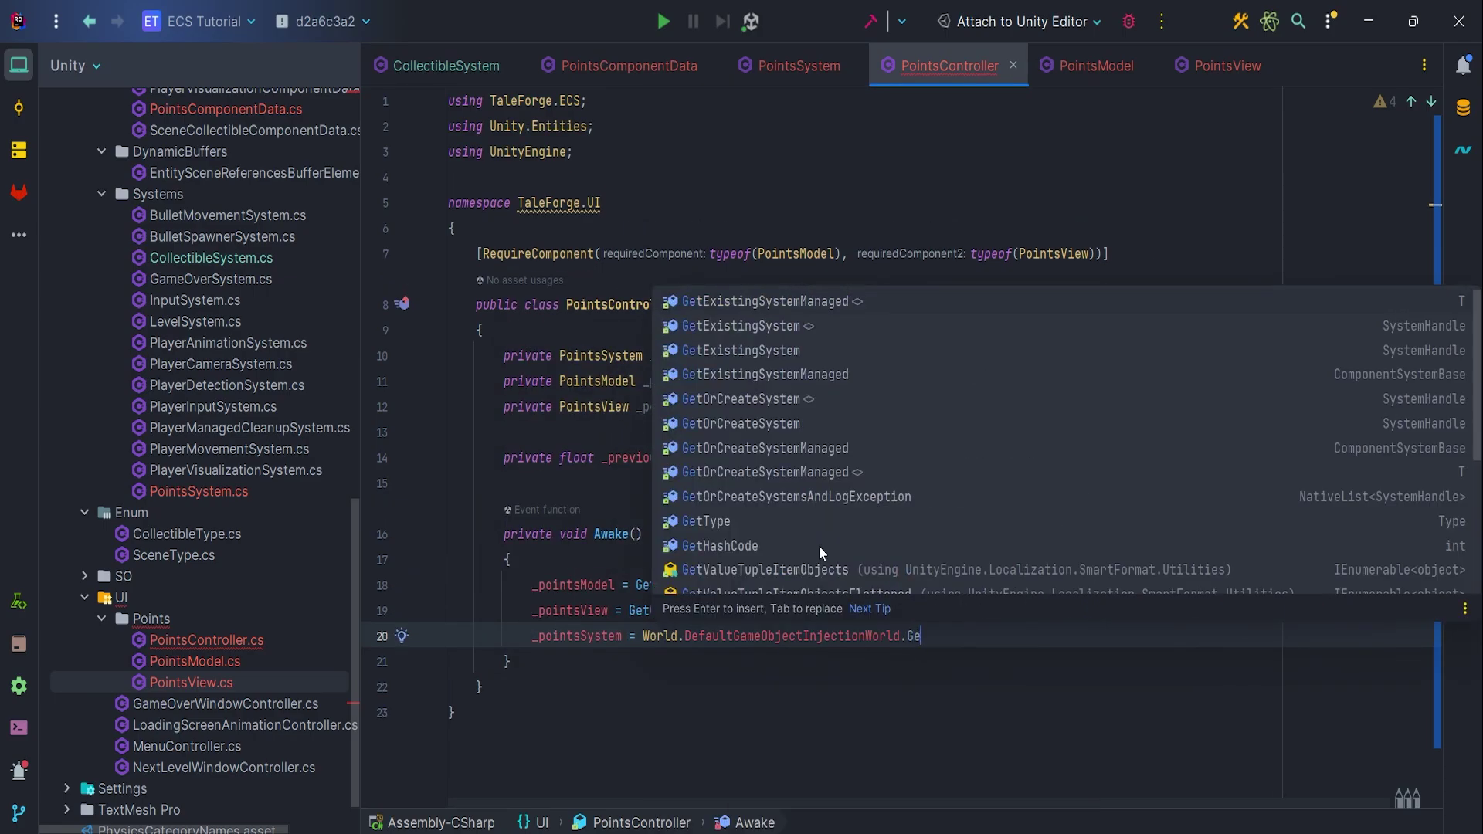
key(Tab)
text(Po)
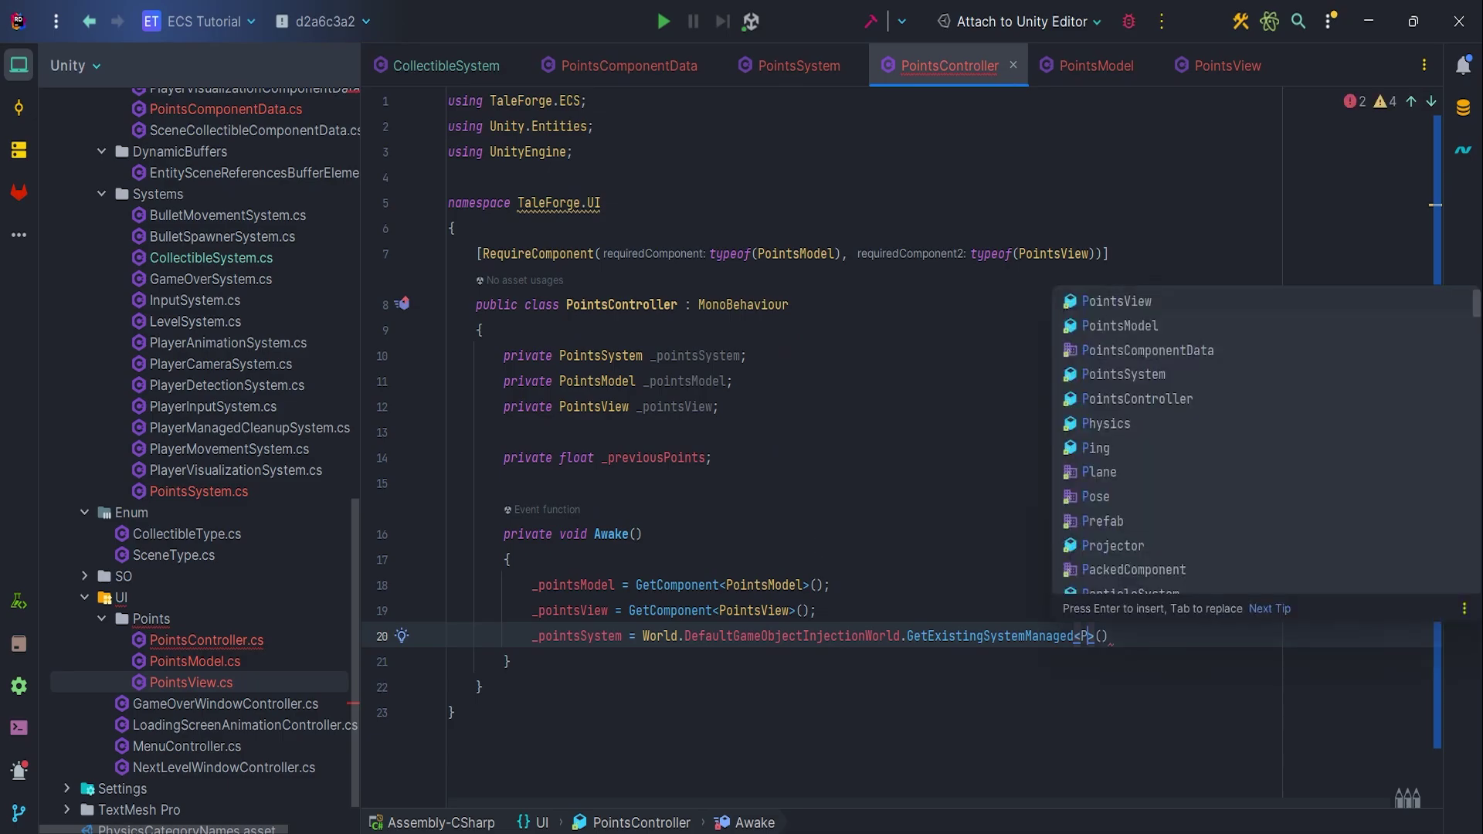
key(Down)
key(Down)
key(Down)
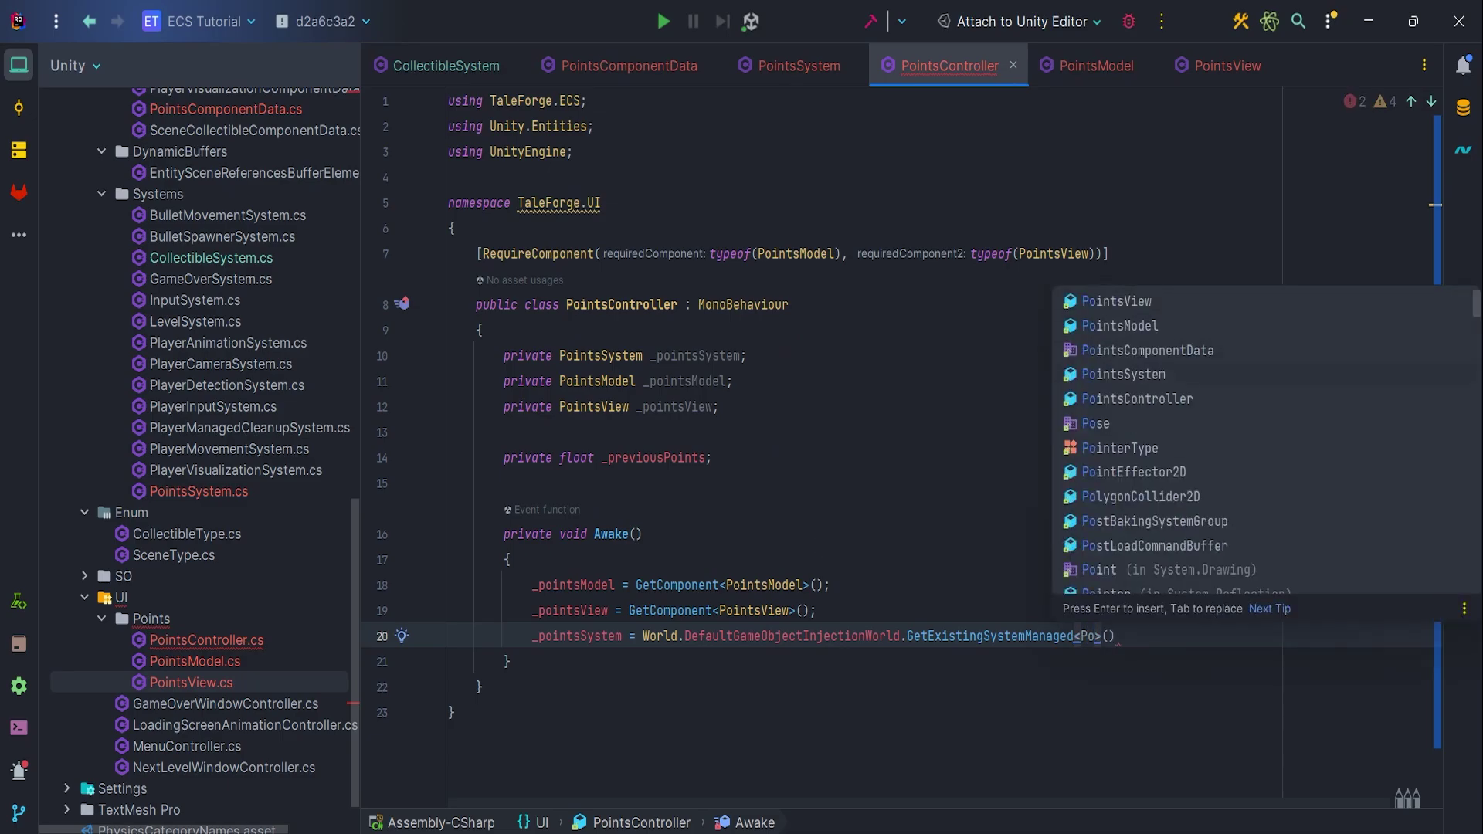
key(Tab)
key(End)
text(;)
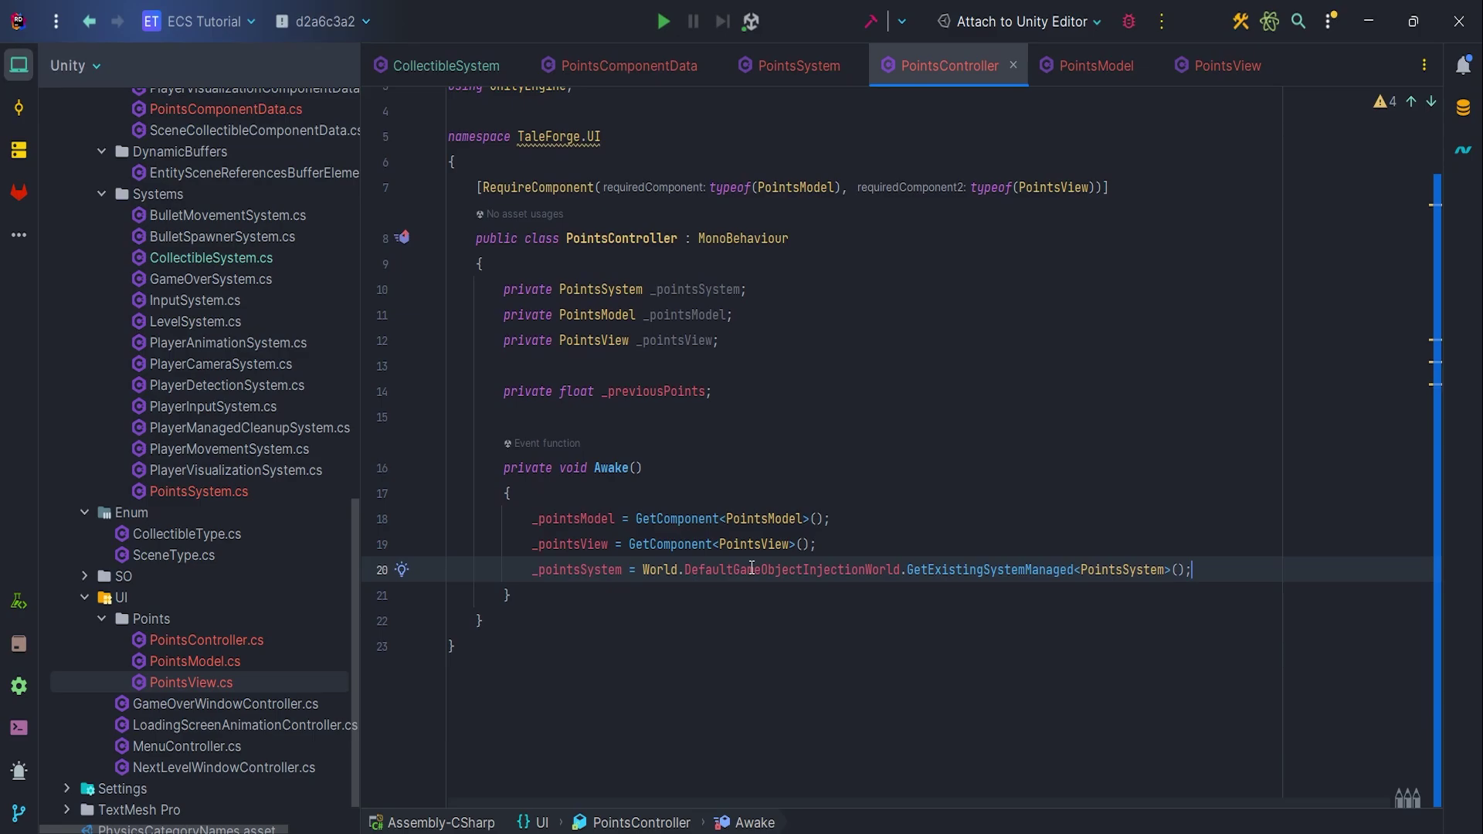
- Add OnEnable subscribing to PointsUpdated, then duplicate it as OnDisable with unsubscription
key(Down)
key(Return)
key(Return)
text(private void OnEna)
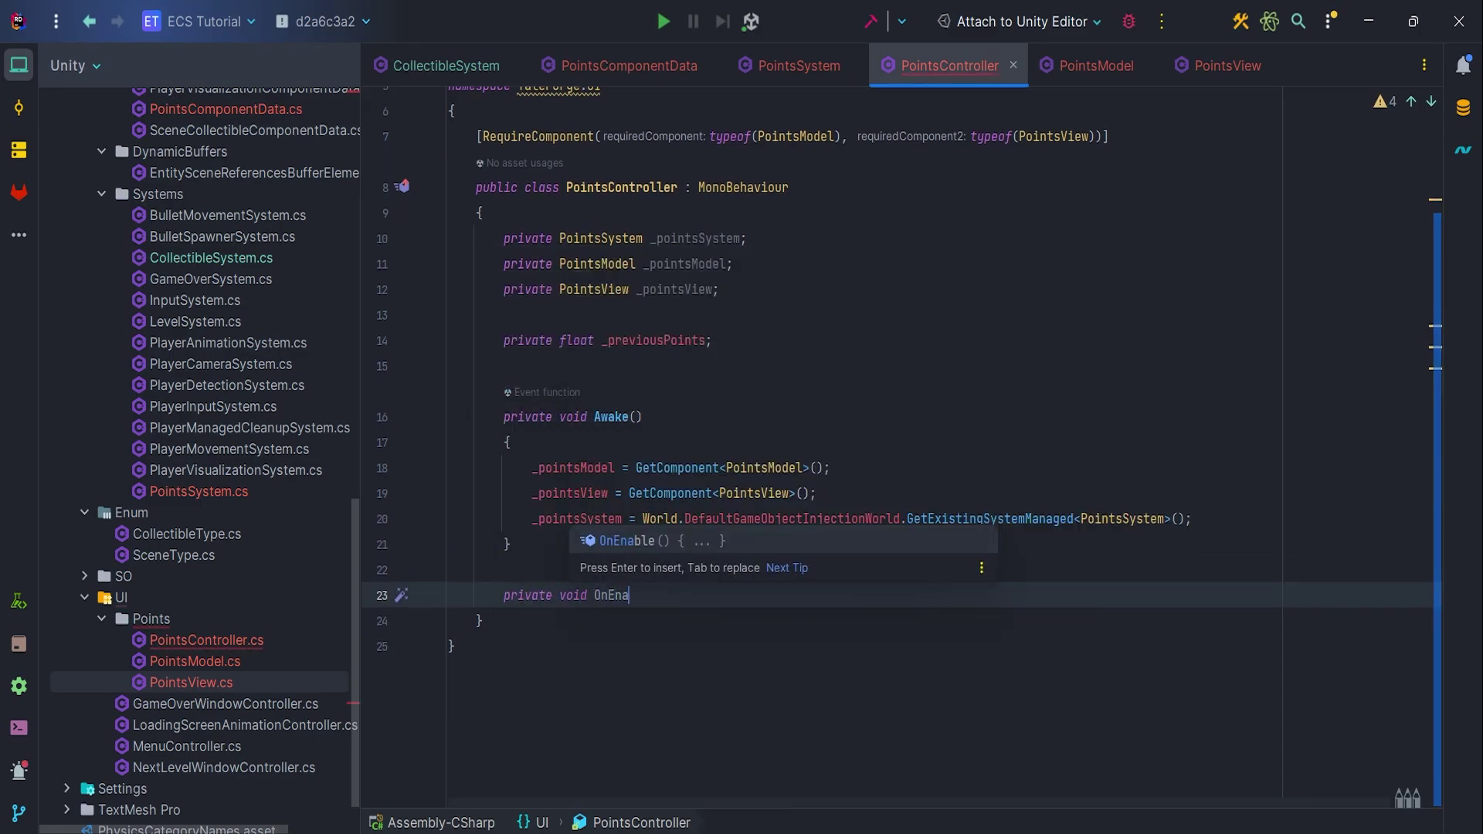
key(Tab)
key(Return)
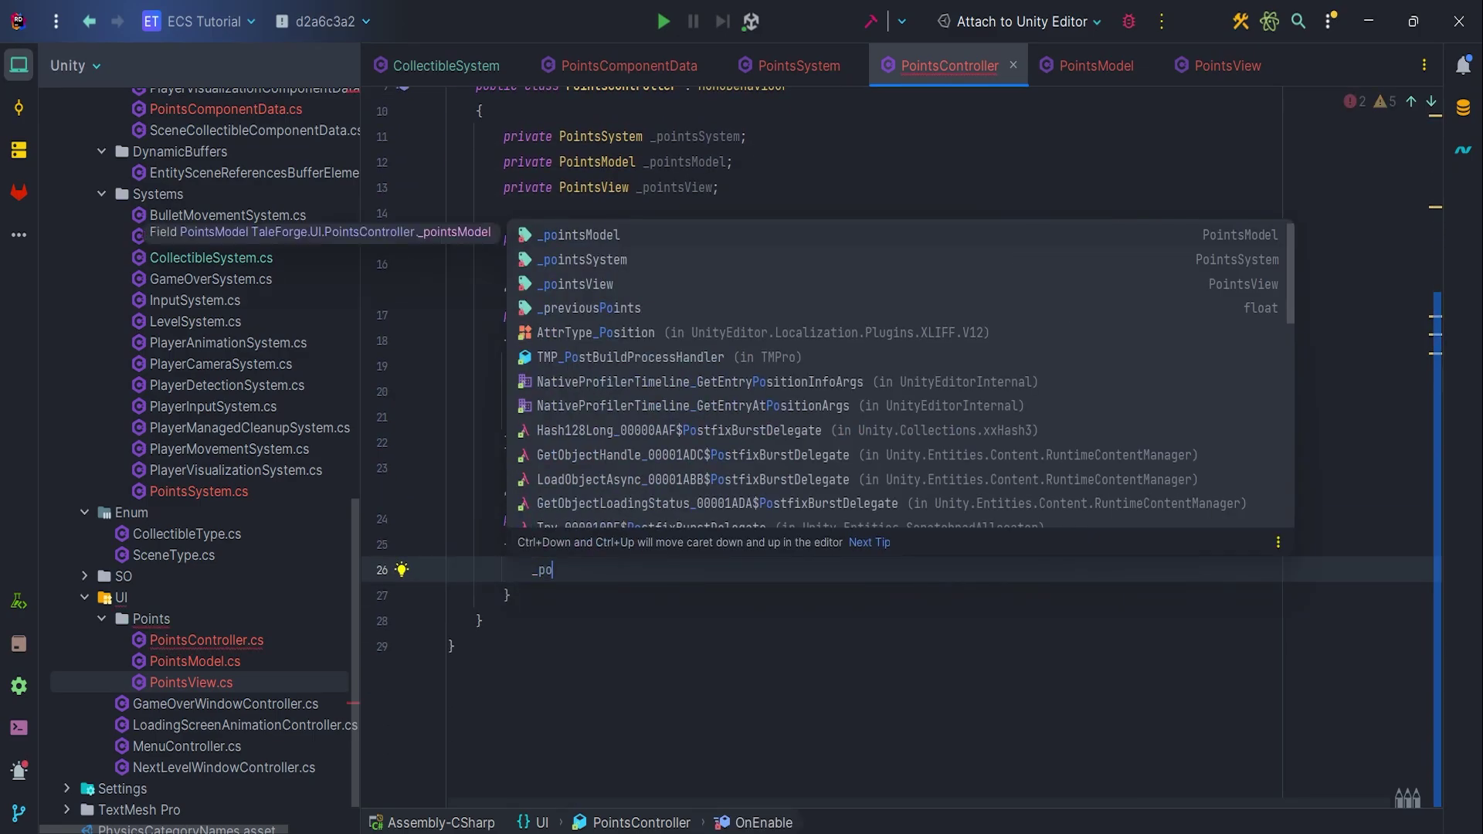
text(_pointsSystem.PointsUpdated += OnP)
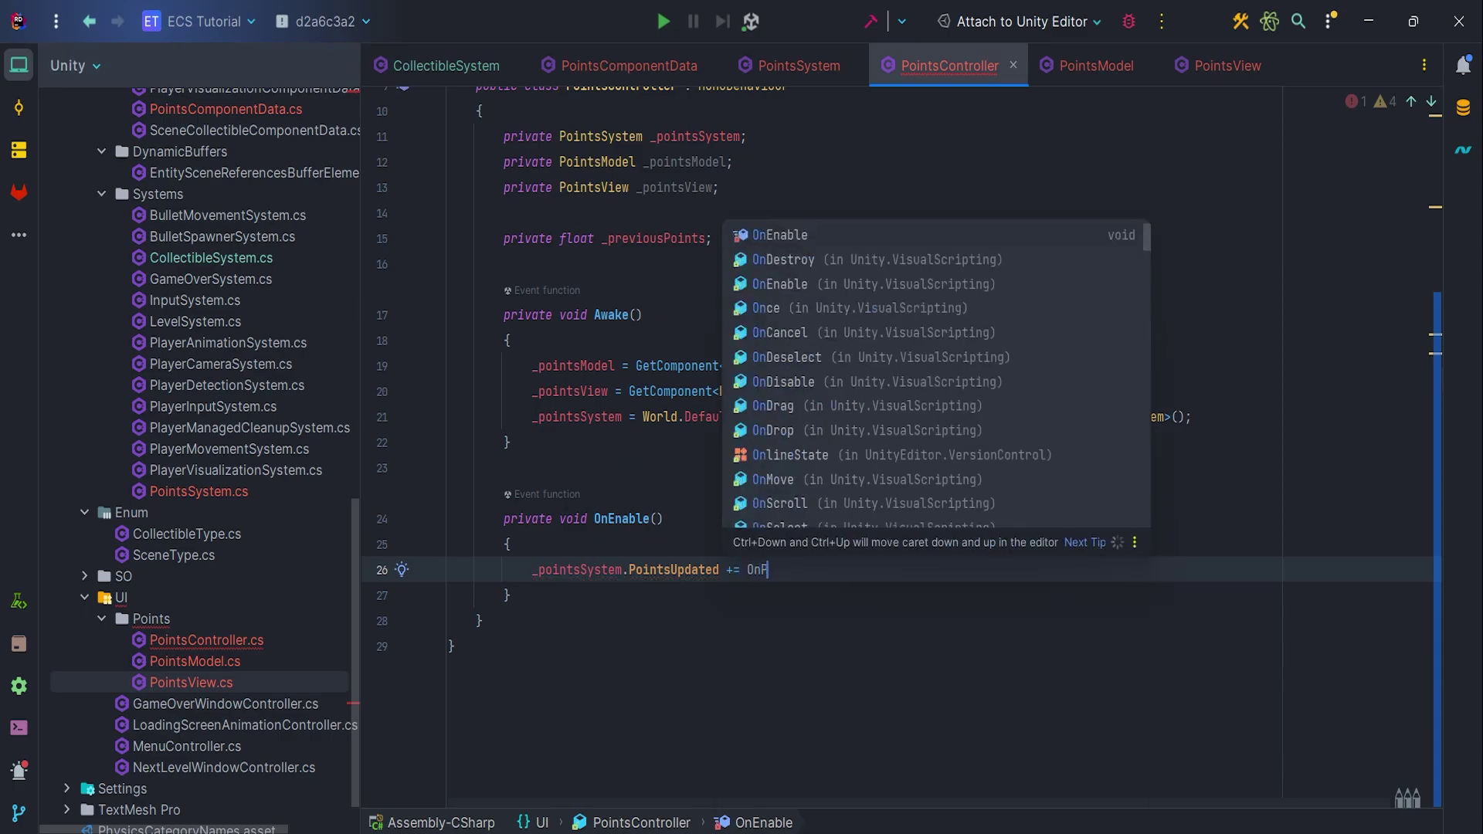
text(ointsUpd)
key(shift+Up)
key(shift+Up)
key(shift+Up)
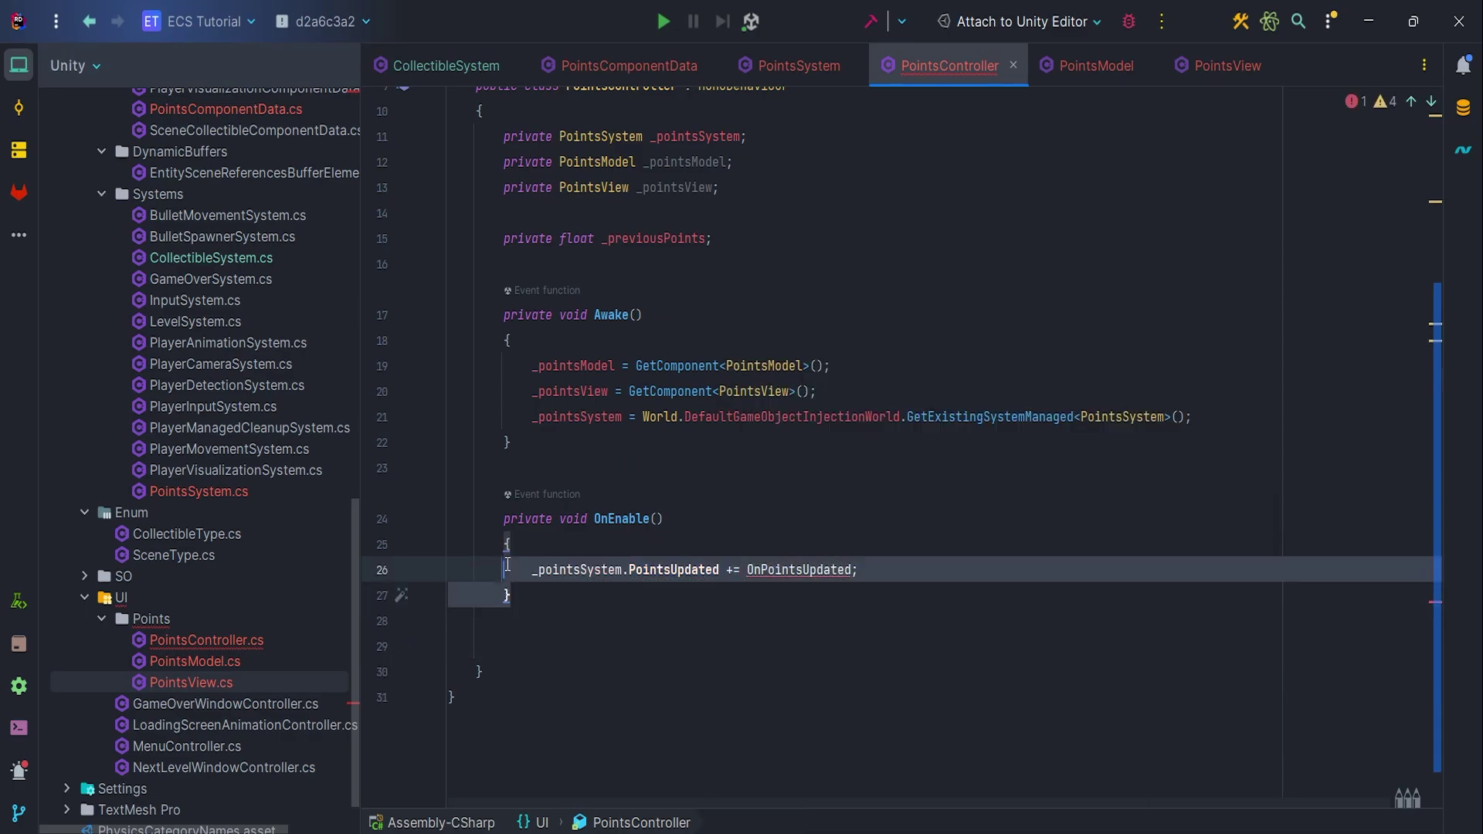
key(ctrl+d)
double_click(621, 646)
text(OnDisable)
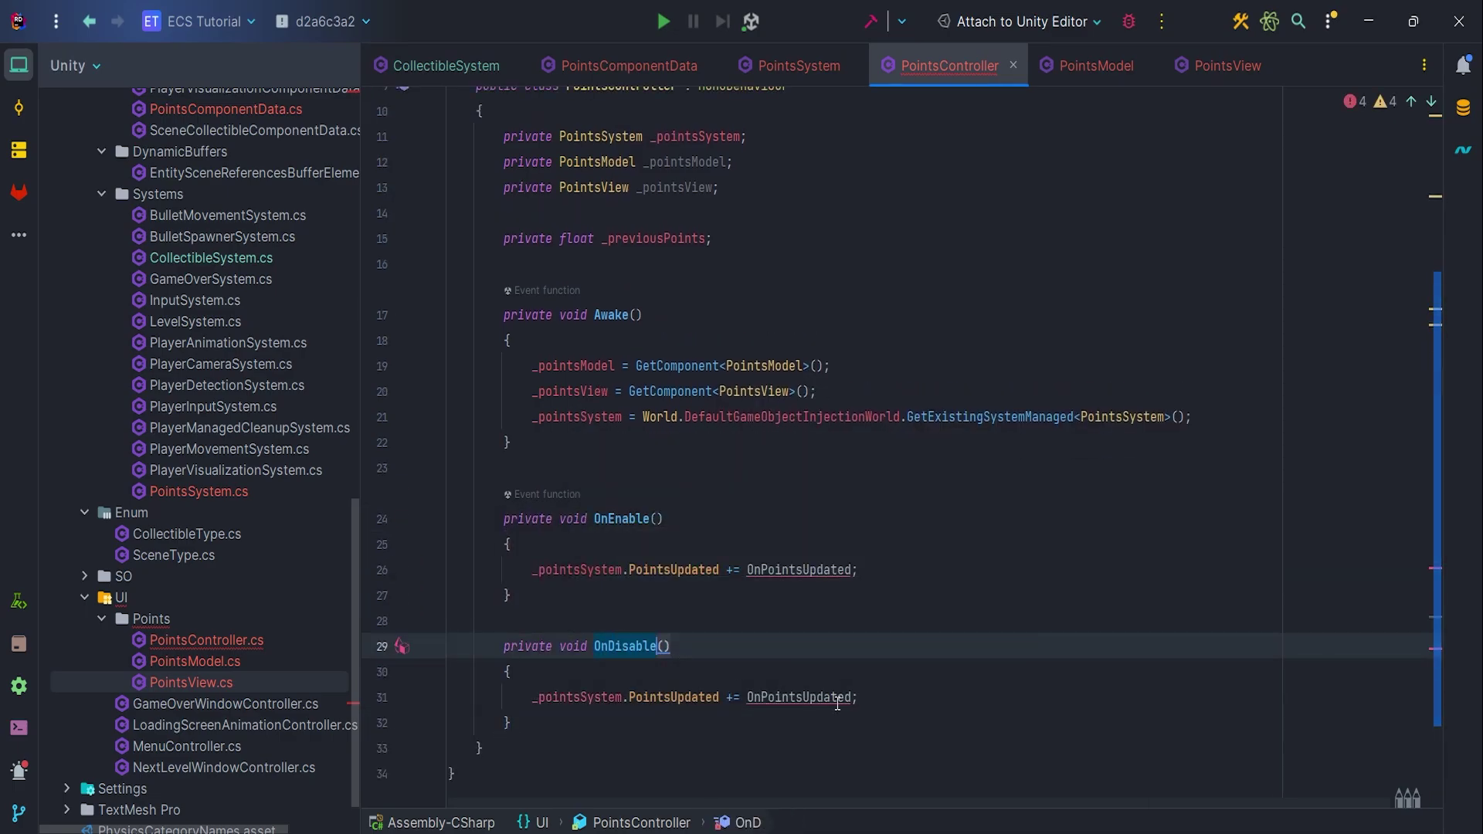
text(-)
- Add OnPointsUpdated(float points) that calls UpdateView and stores _previousPoints
click(509, 596)
key(Return)
key(Return)
key(Up)
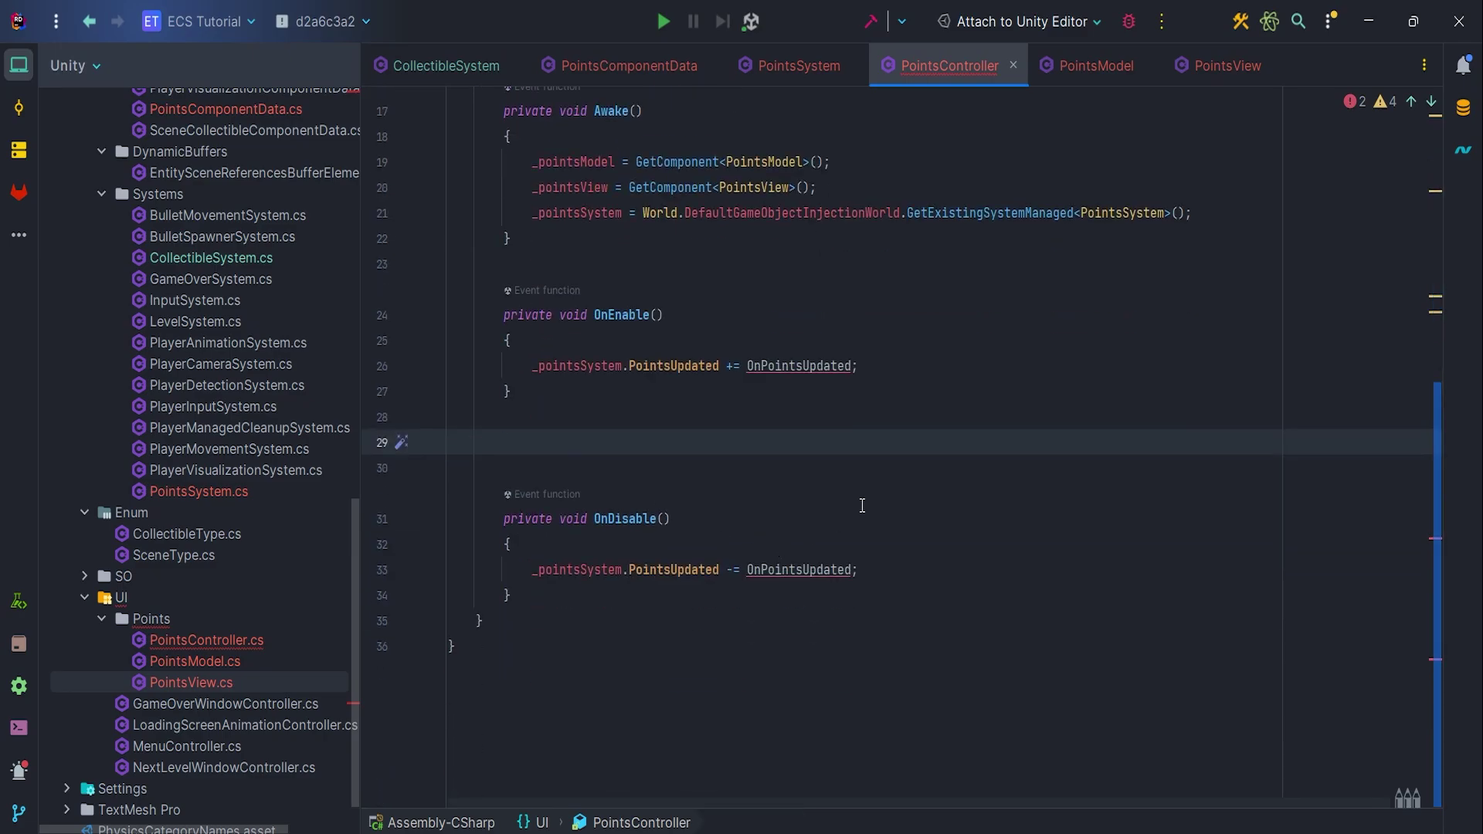
text(private void OnPoints)
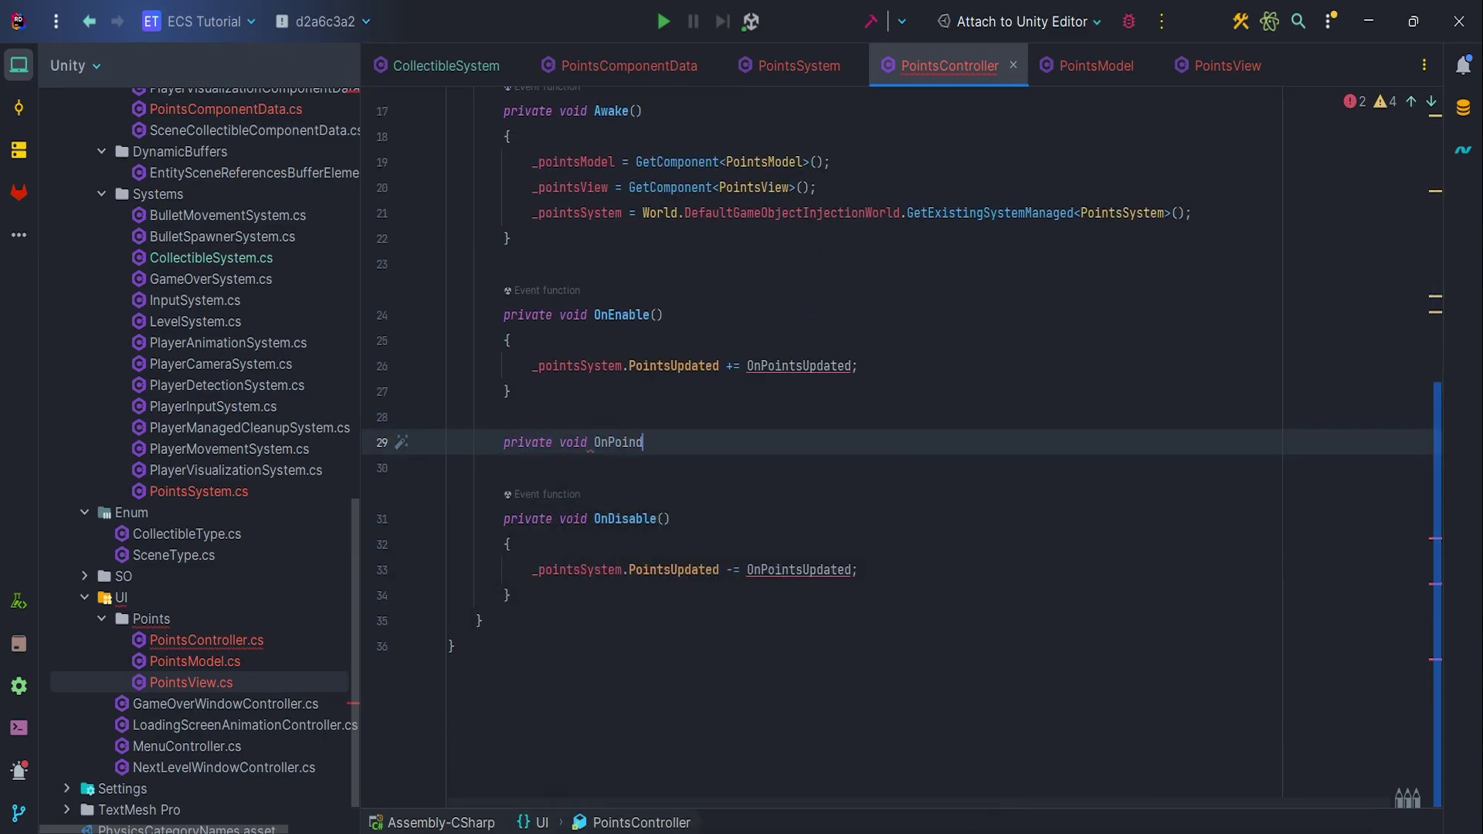
text(Updated(float po)
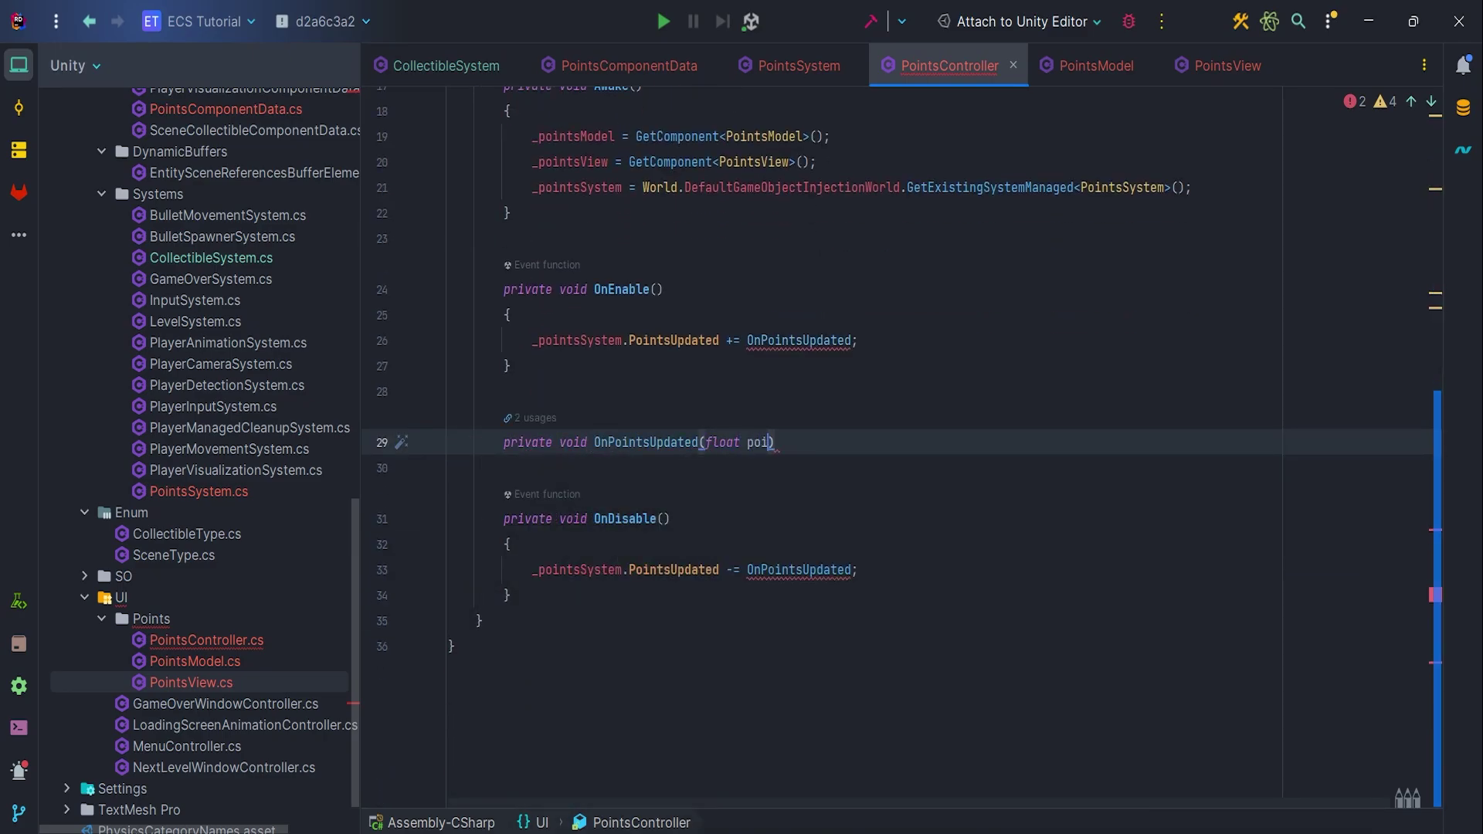
text(ints))
key(Return)
text({)
key(Return)
text(_p)
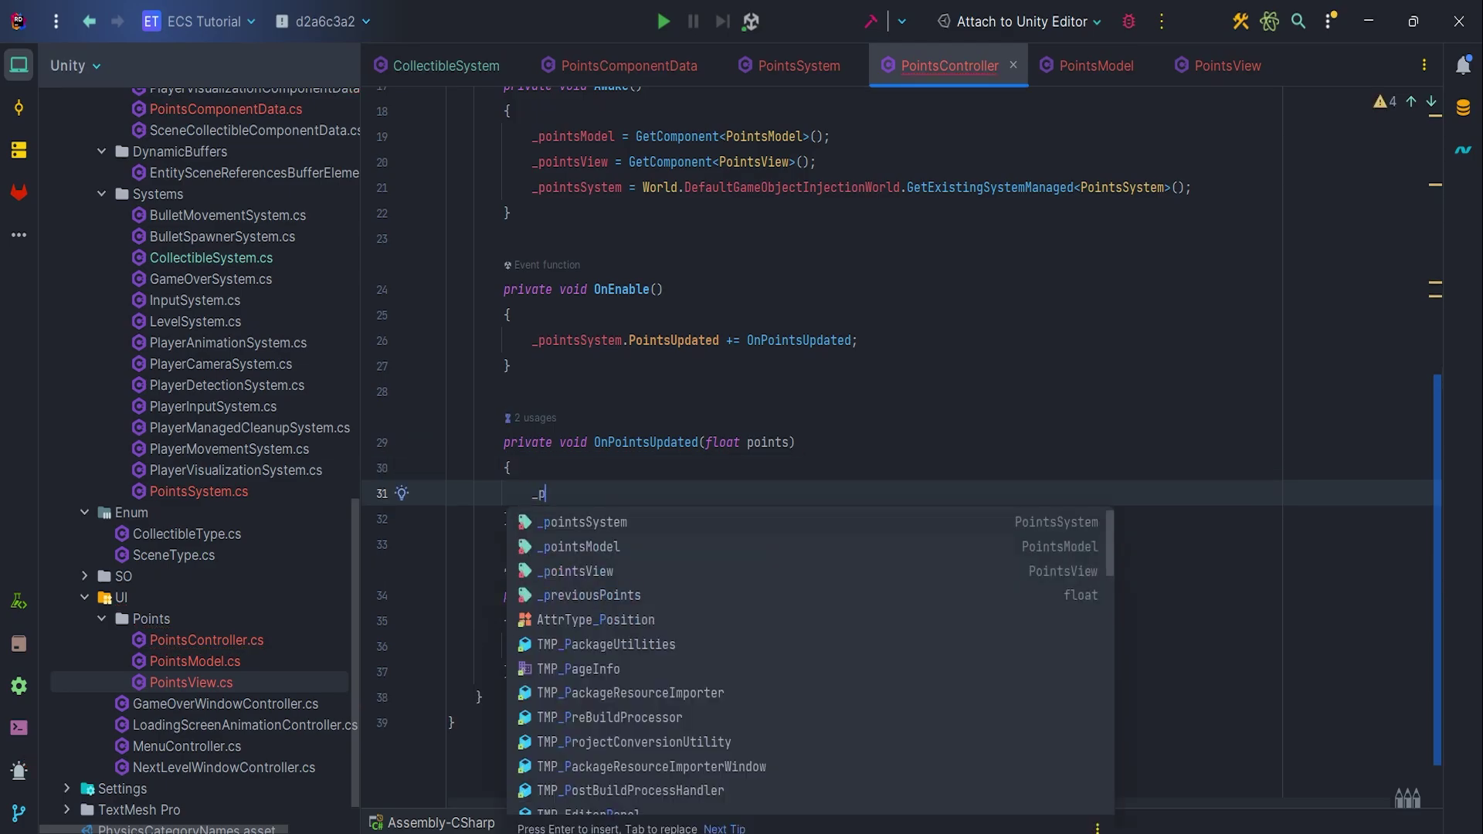
text(ointsView.UpdateView()
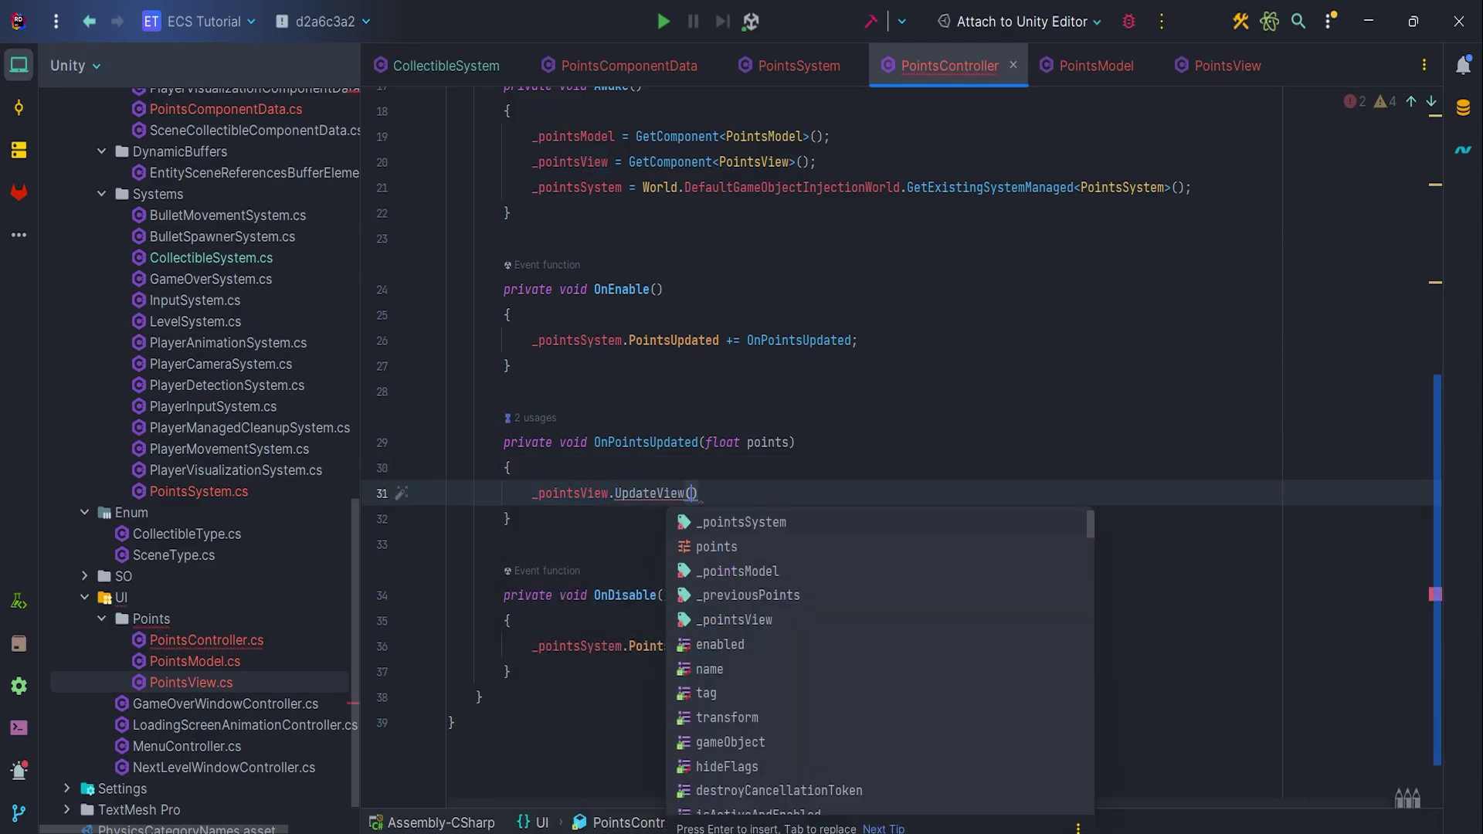
text(_previousPoints, points))
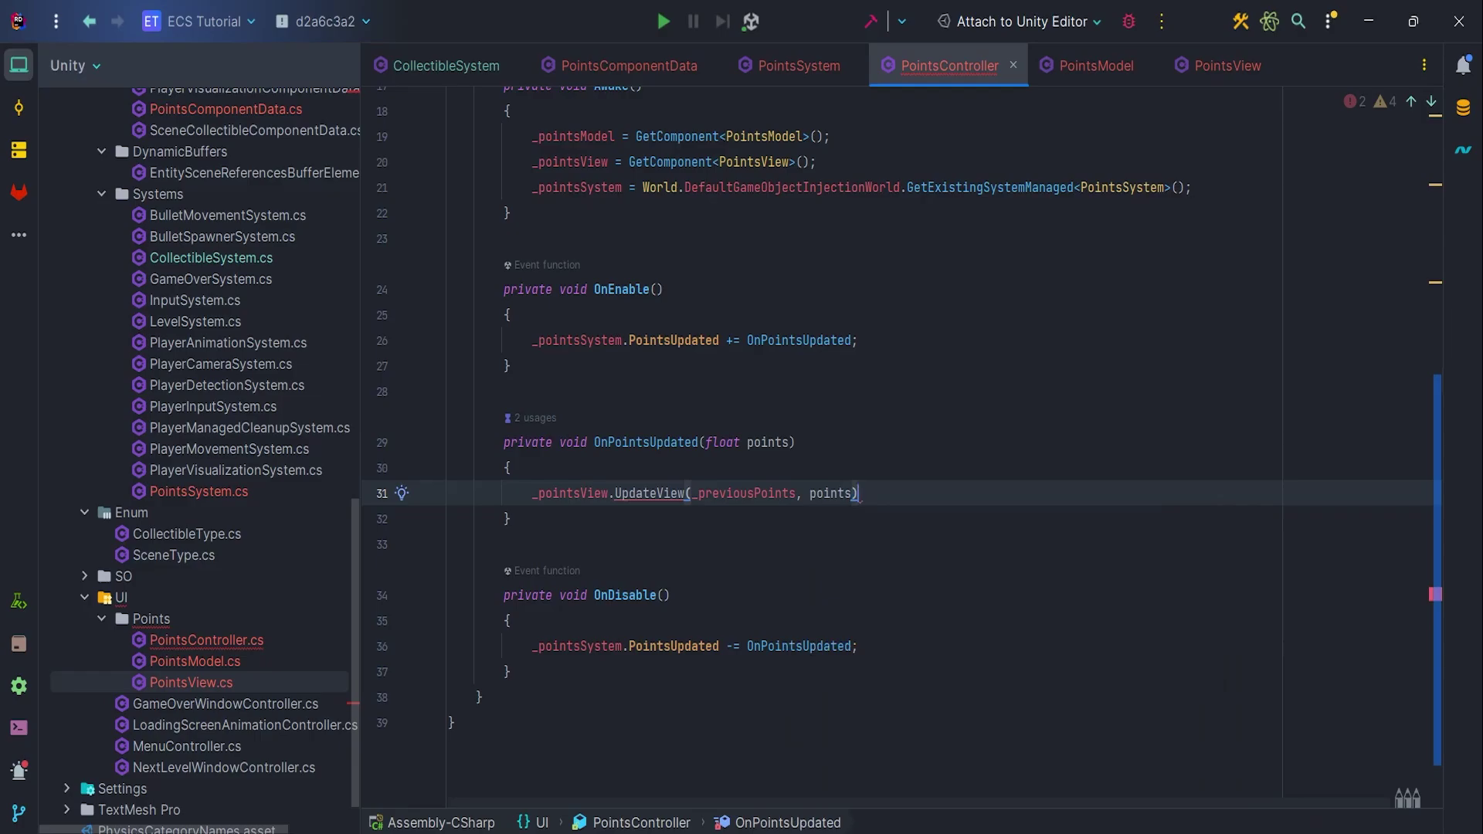
key(Return)
text(_pre)
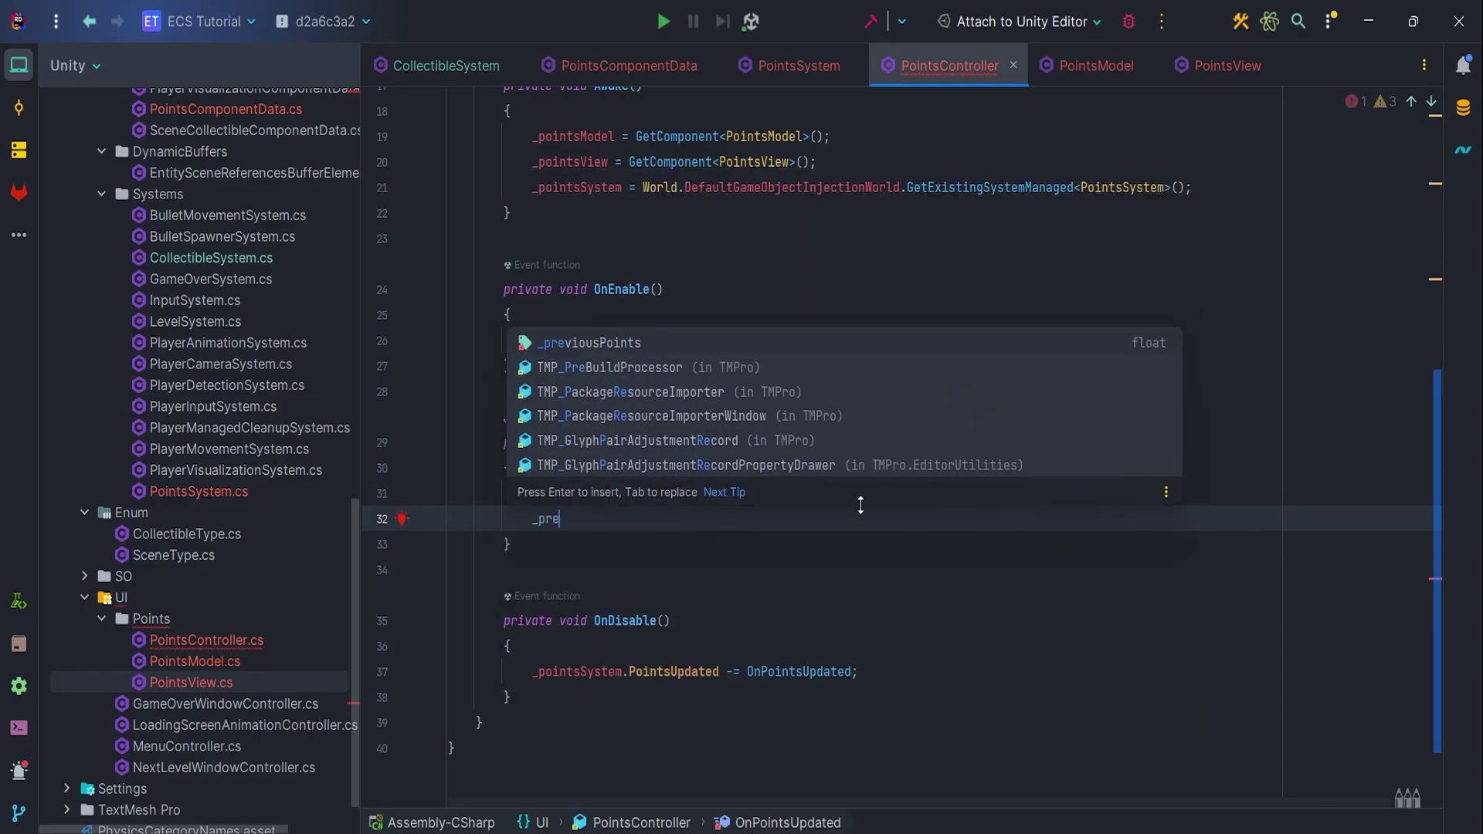
text(viousPoints = points;)
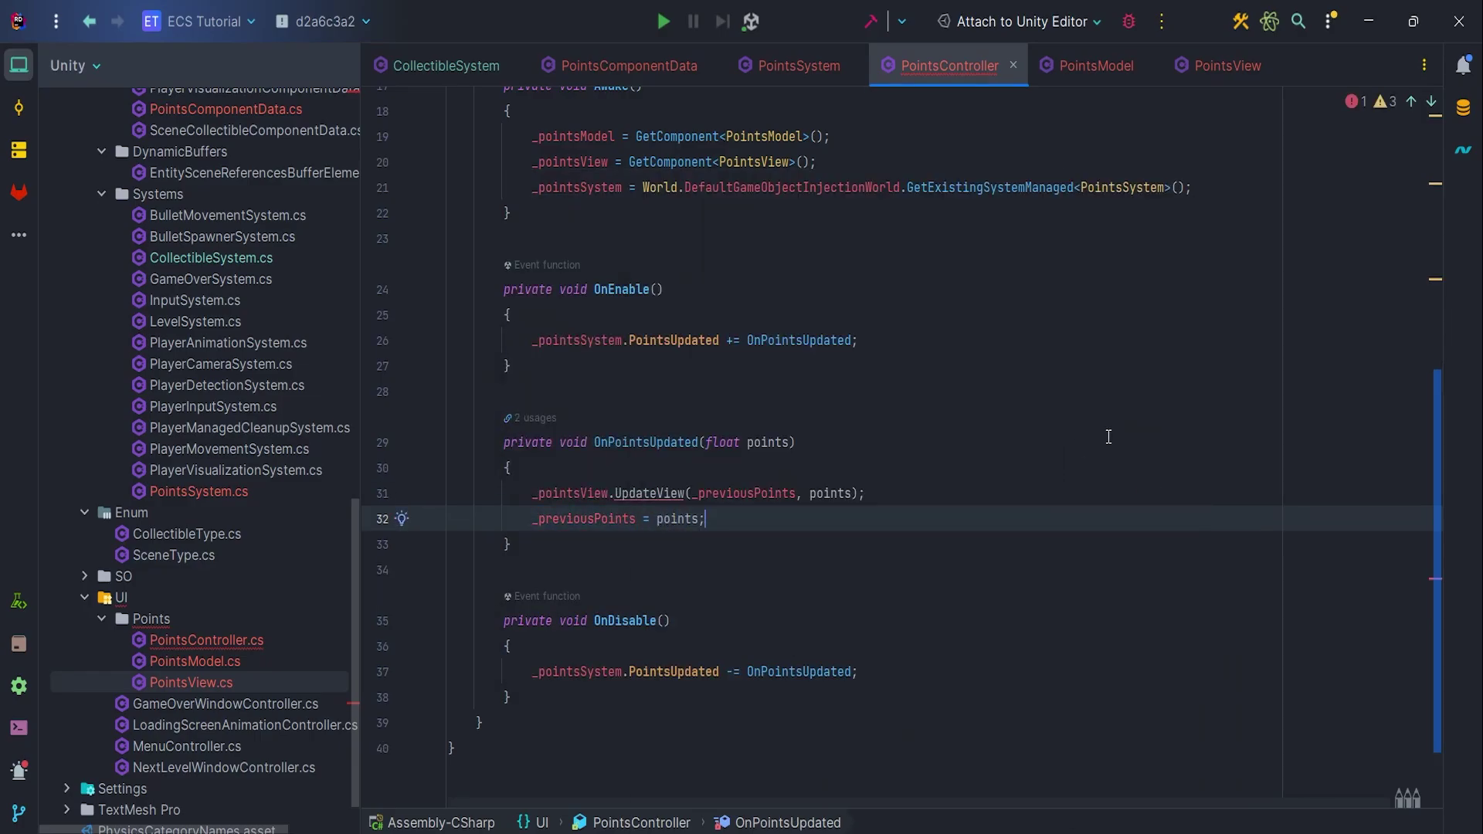
key(Up)
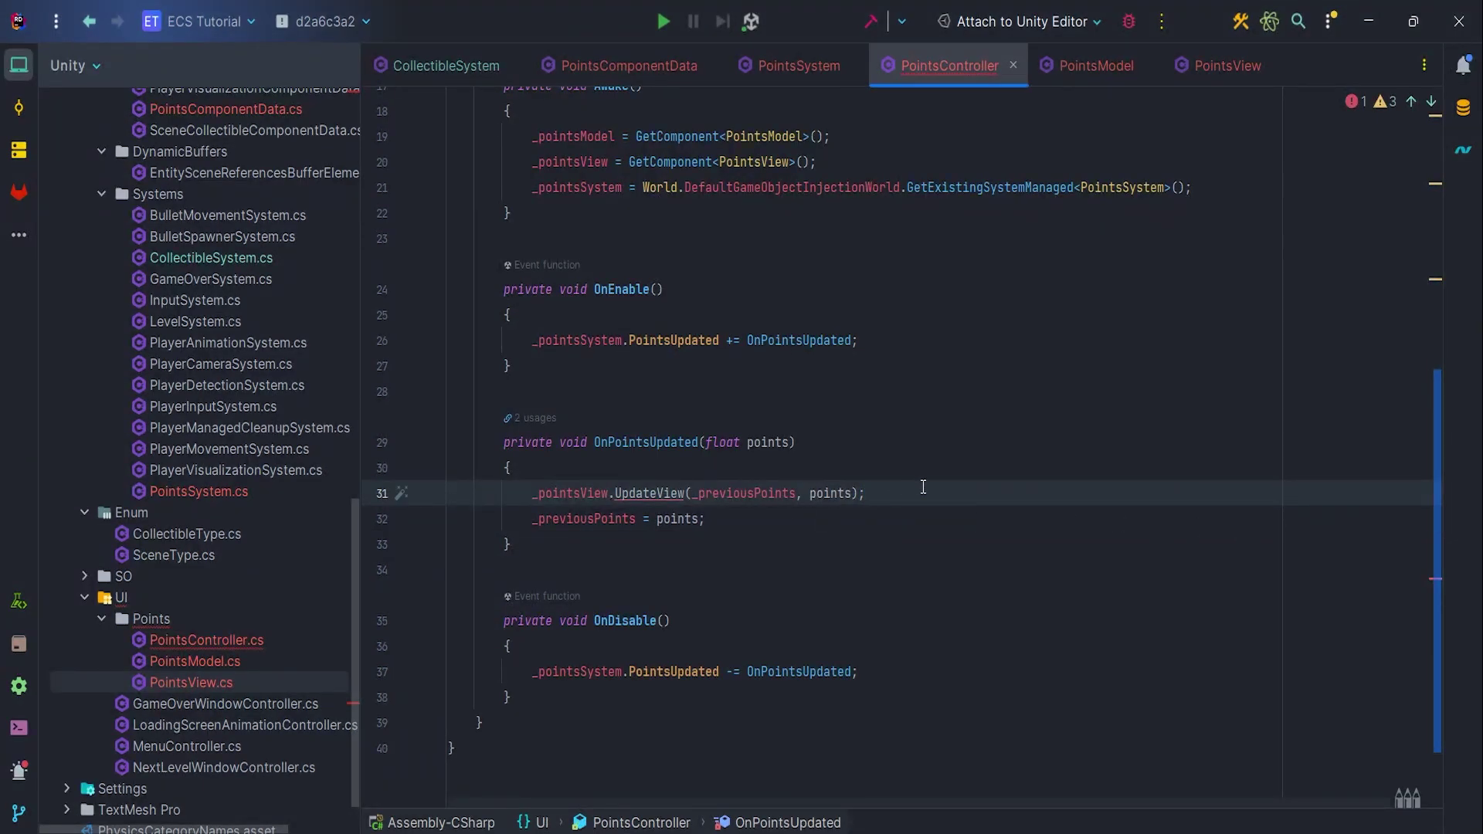
- Make the PointsModel class inherit from MonoBehaviour
click(1066, 67)
click(697, 176)
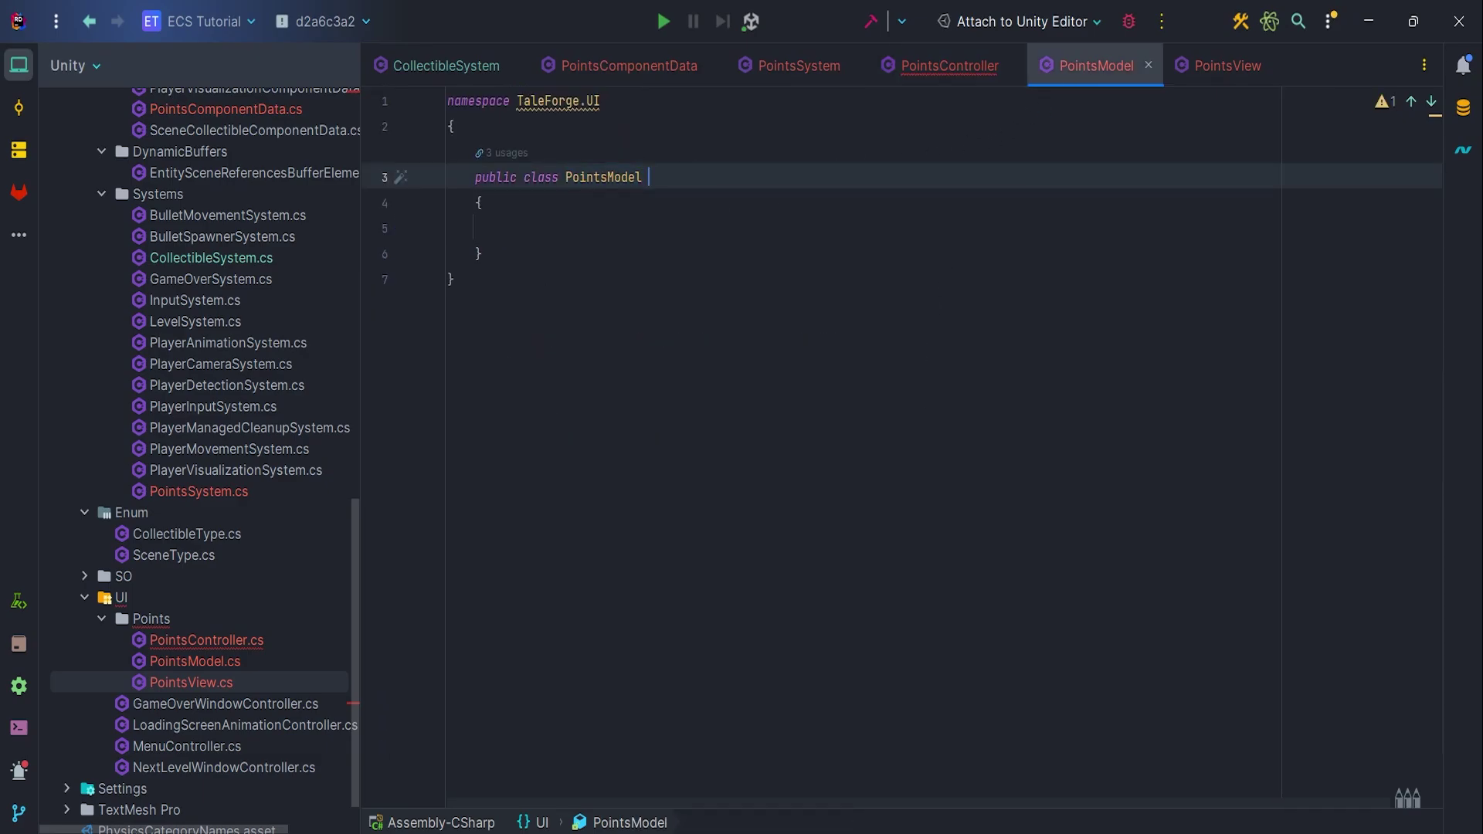
text(: Mono)
key(Return)
key(Down)
key(Down)
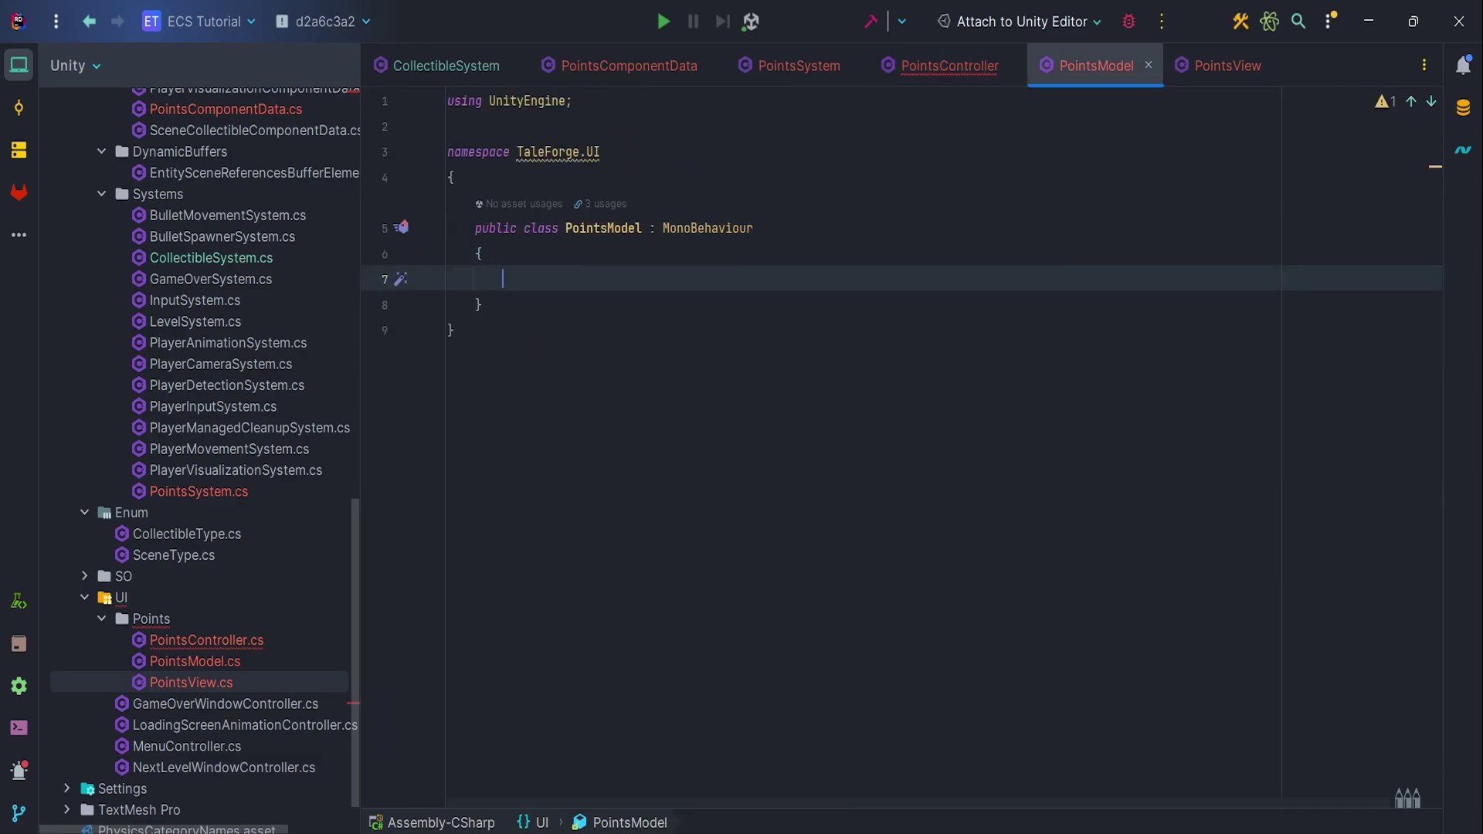
text([Ser)
- Add serialized TextMeshProUGUI _pointsText and float _pointsAnimationTime fields
key(Tab)
text(pria)
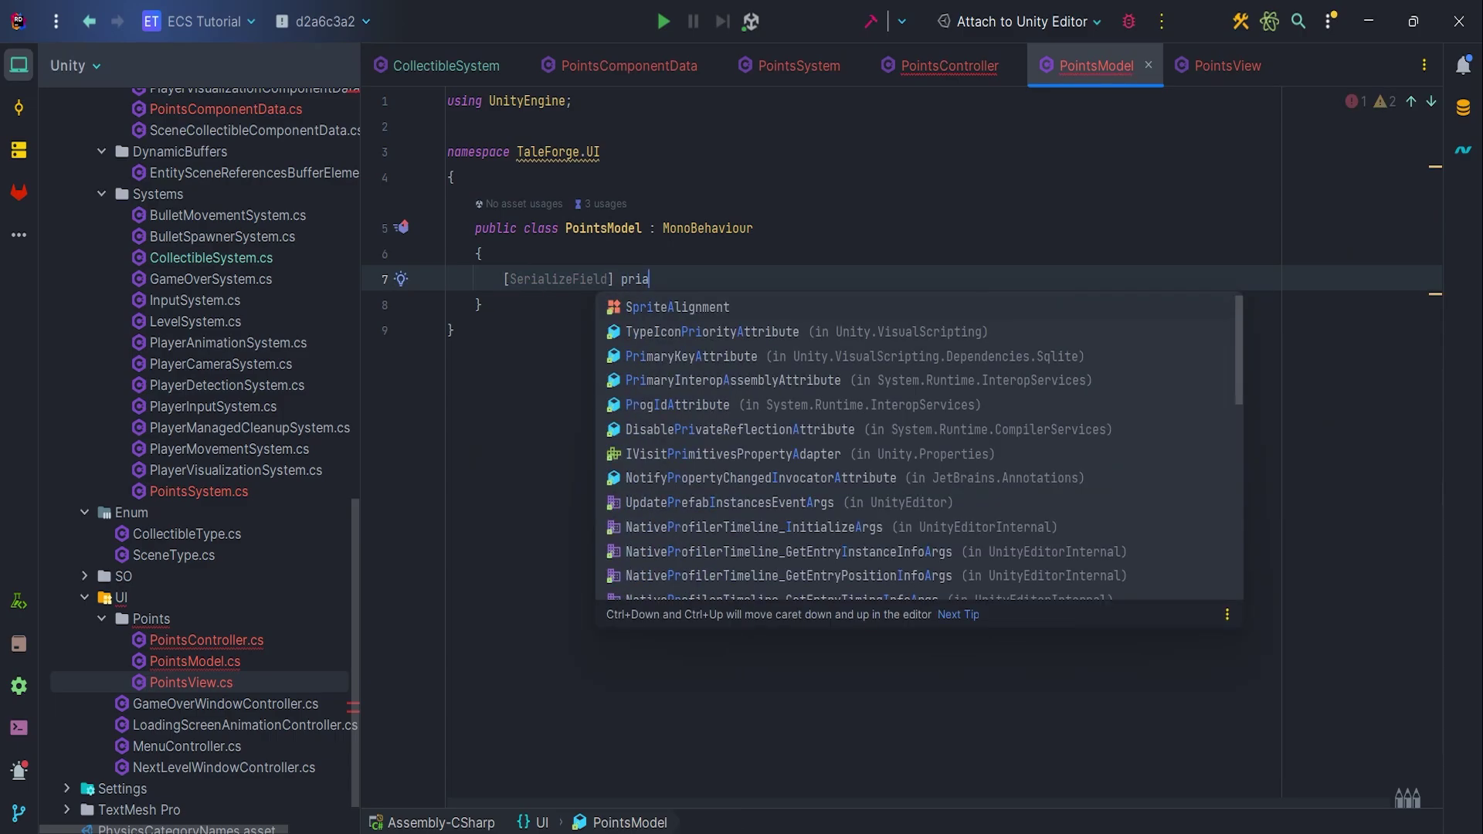
text(te T)
key(BackSpace)
key(BackSpace)
key(BackSpace)
text(vate TextMesh)
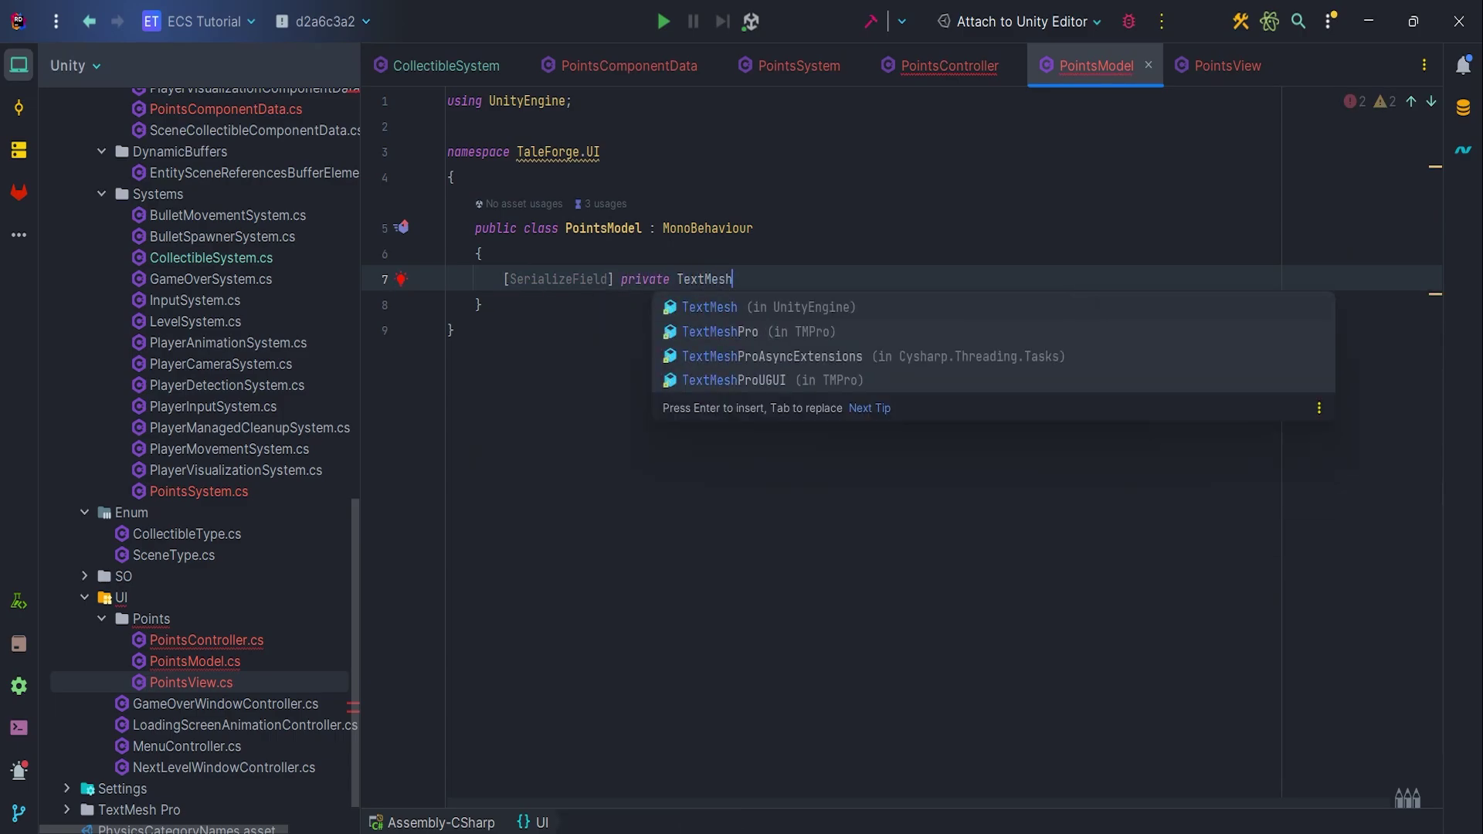
key(Down)
key(Down)
key(Return)
text(_pointsT)
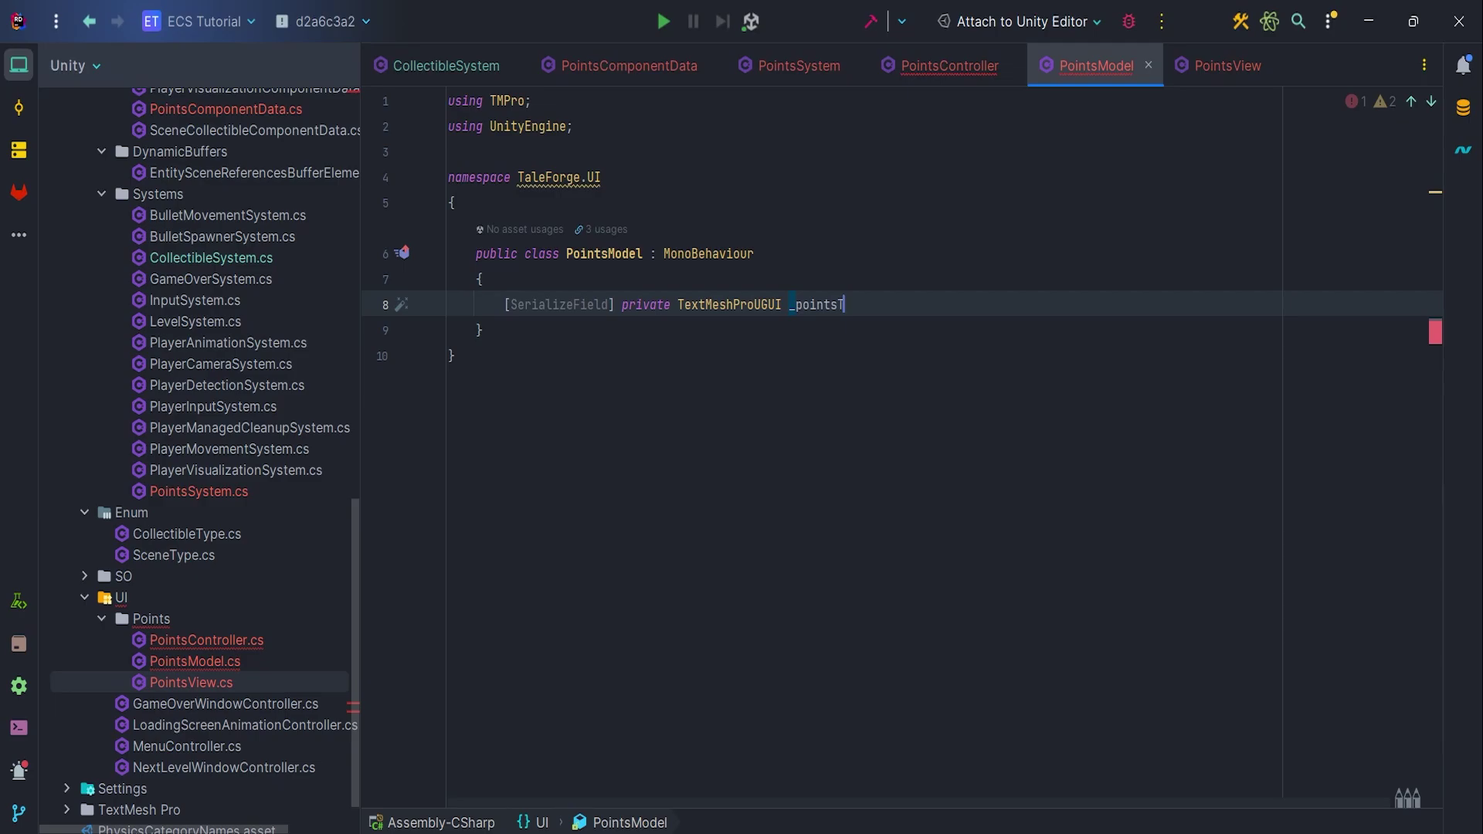
text(ext;)
key(Return)
text([Ser)
key(Tab)
text(pr)
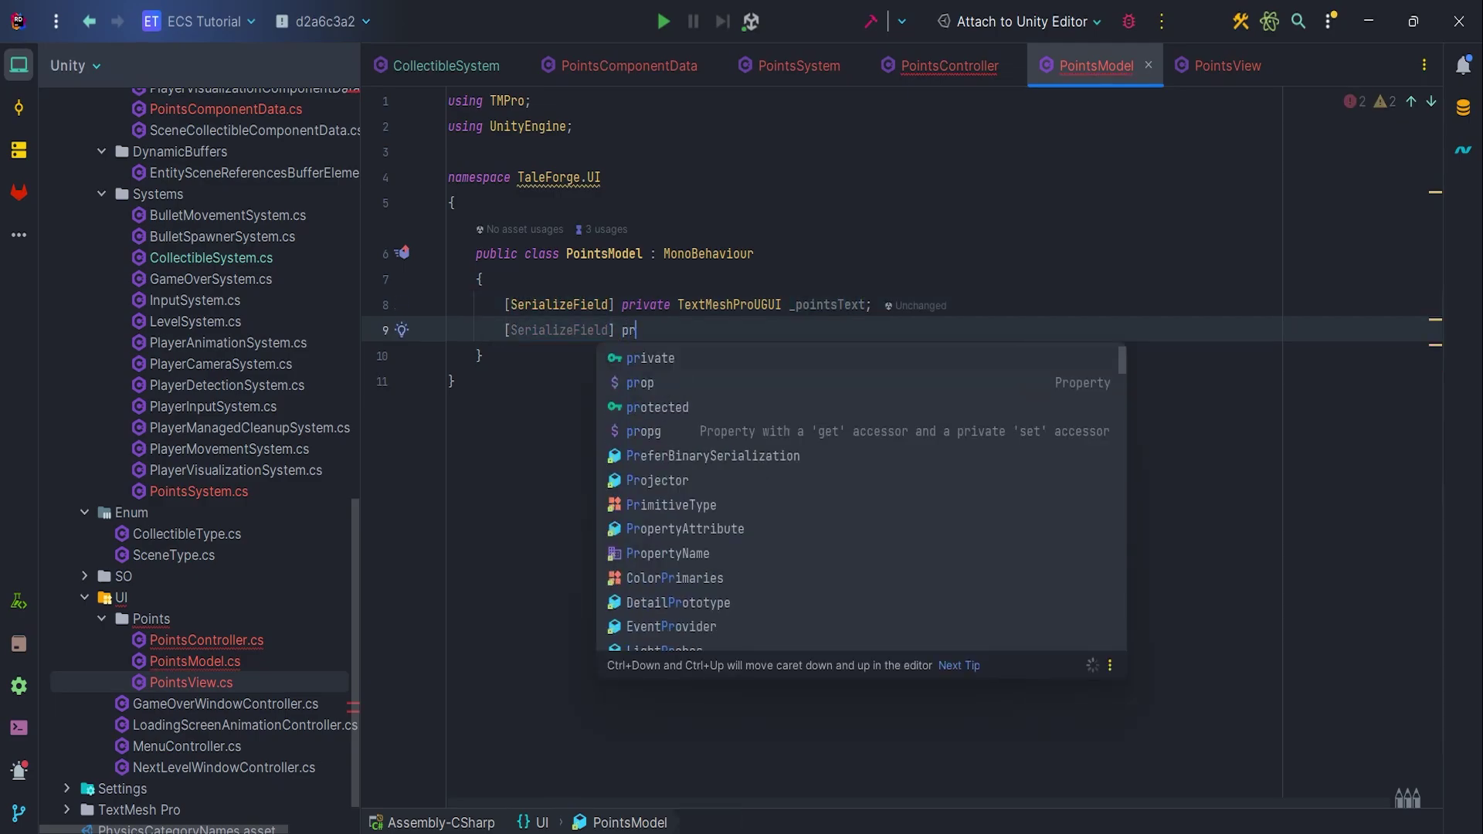
text(ivate float _pointsAn)
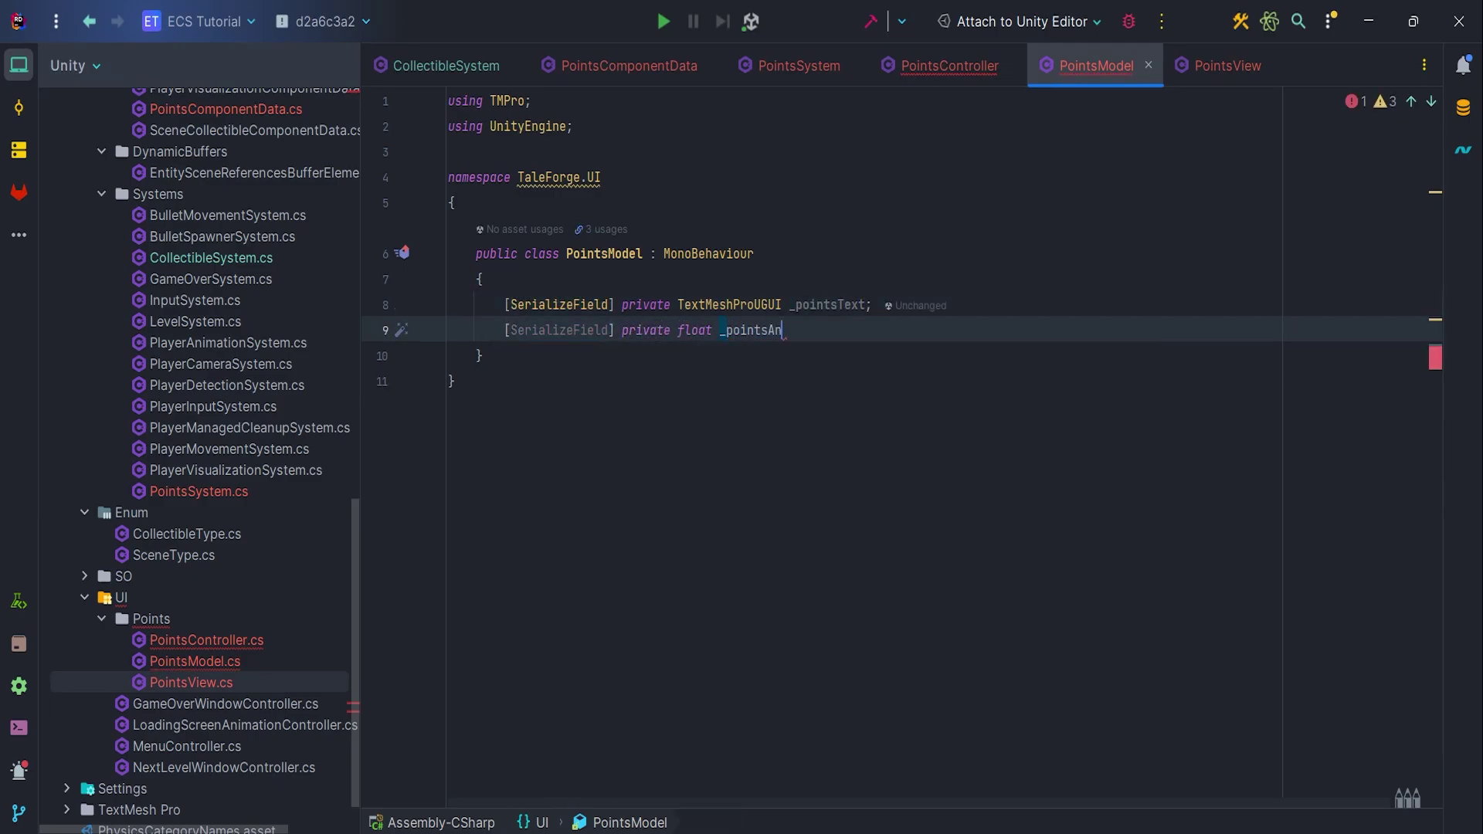
text(imationTime = 1f;)
- Add read-only PointsText and PointsAnimationTime properties and save the file
key(Return)
key(Return)
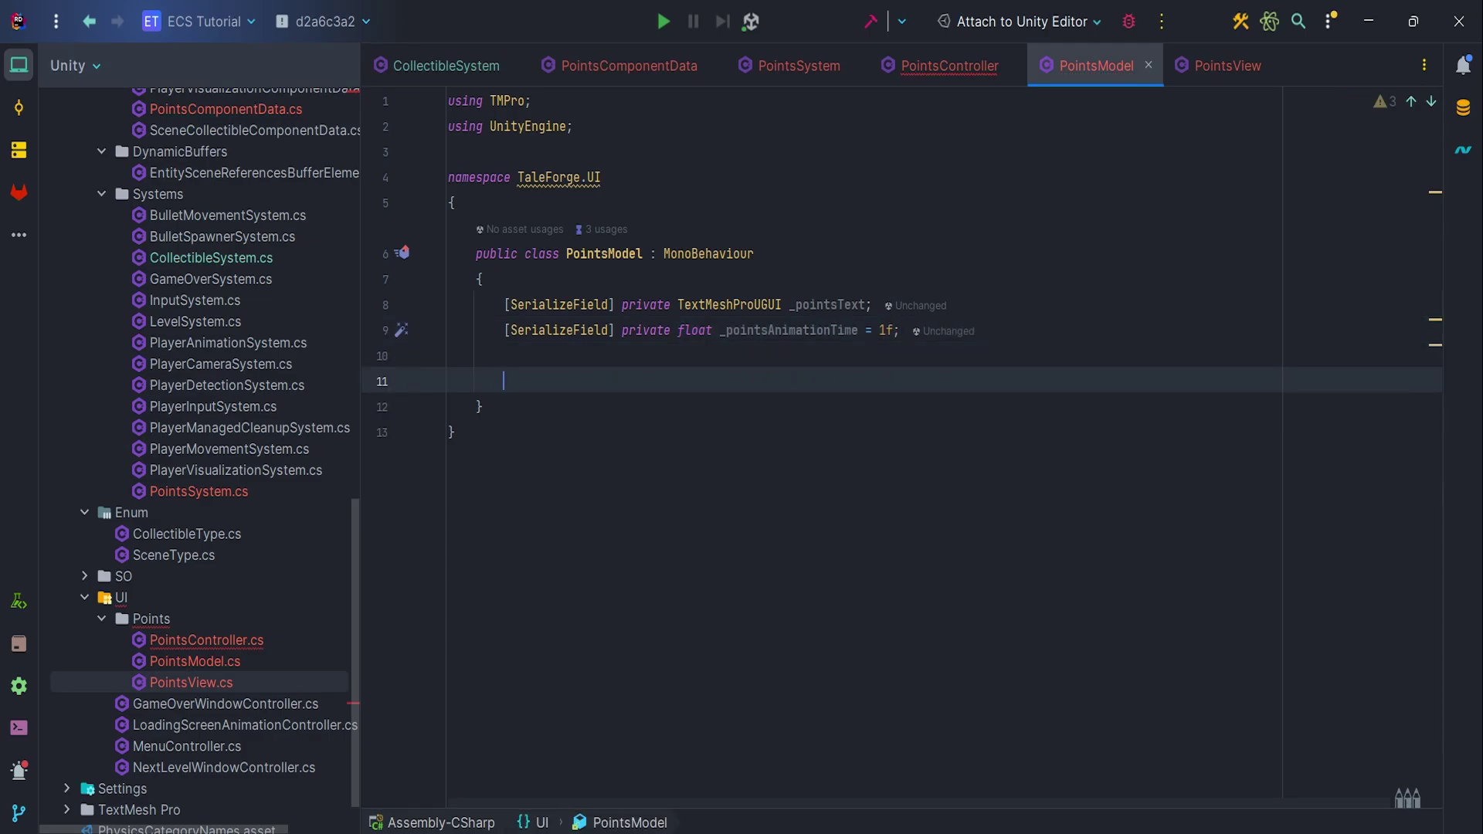
text(public TextMeshProUGUI PointsTe)
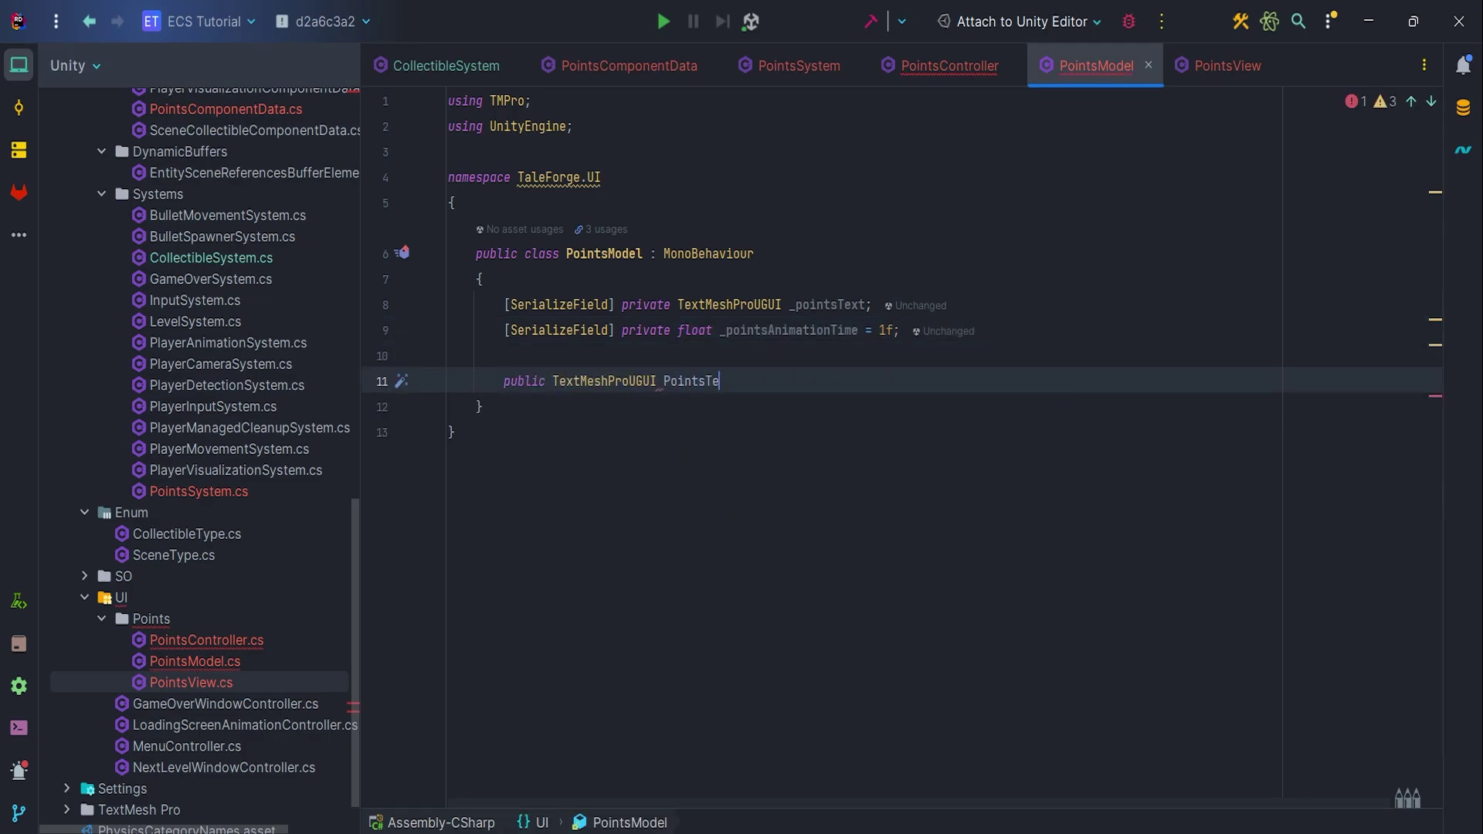
text(xt => _po)
key(Tab)
text(;)
key(ctrl+d)
double_click(694, 330)
text(float)
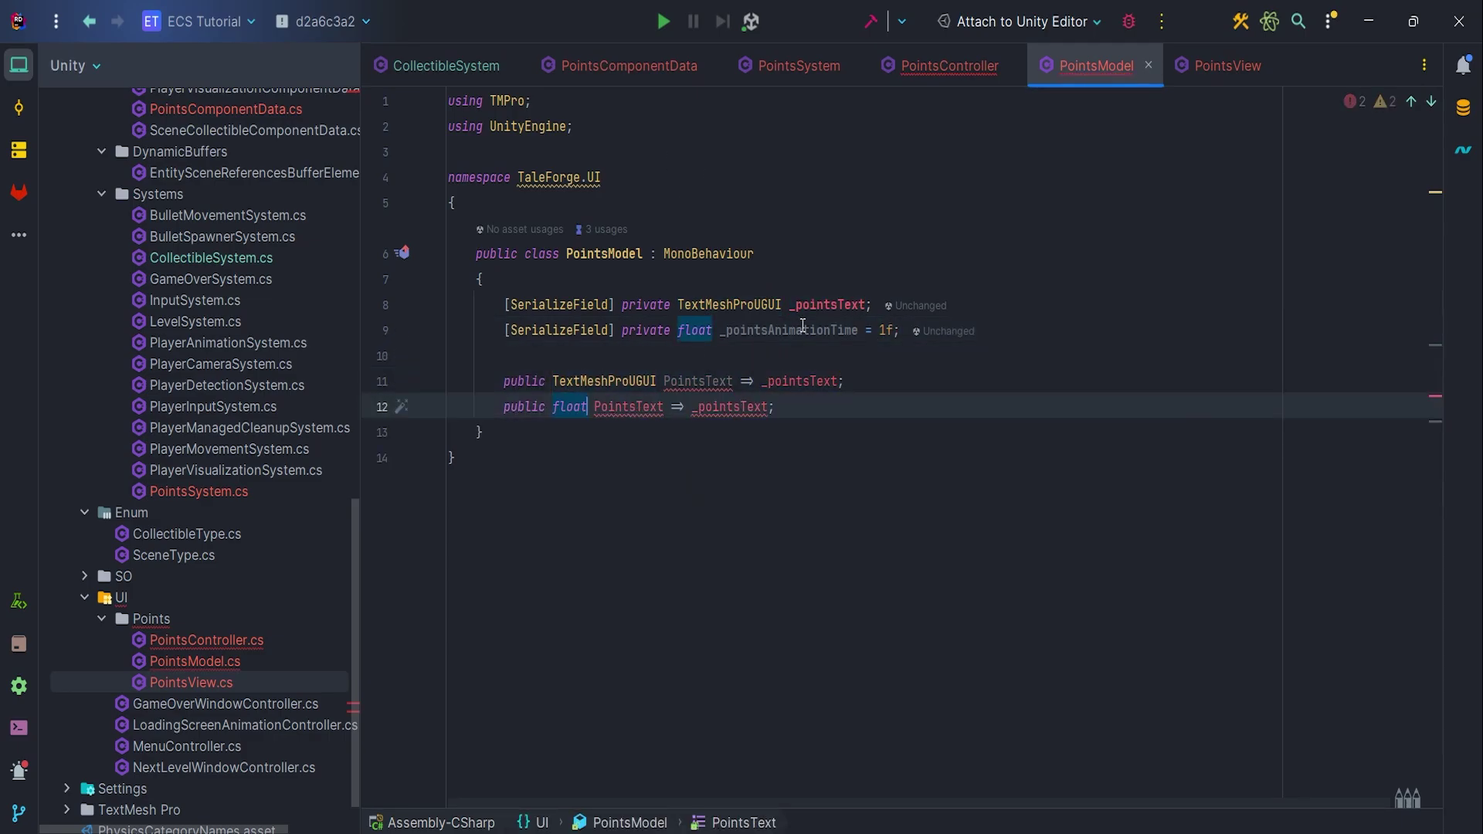
double_click(788, 331)
key(ctrl+c)
double_click(730, 407)
key(ctrl+v)
double_click(627, 407)
text(PointsAnimationTime)
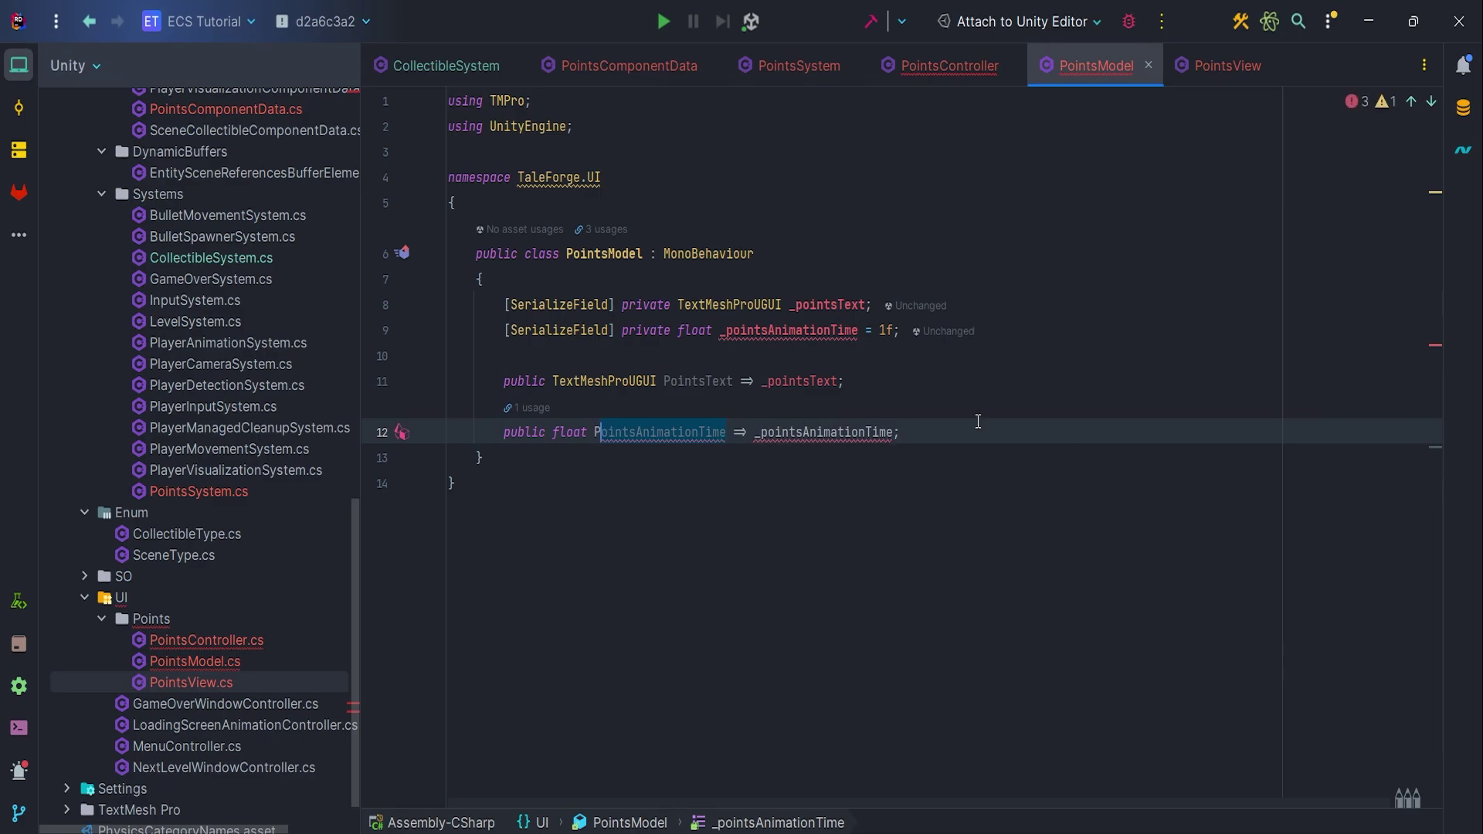
click(977, 421)
key(ctrl+s)
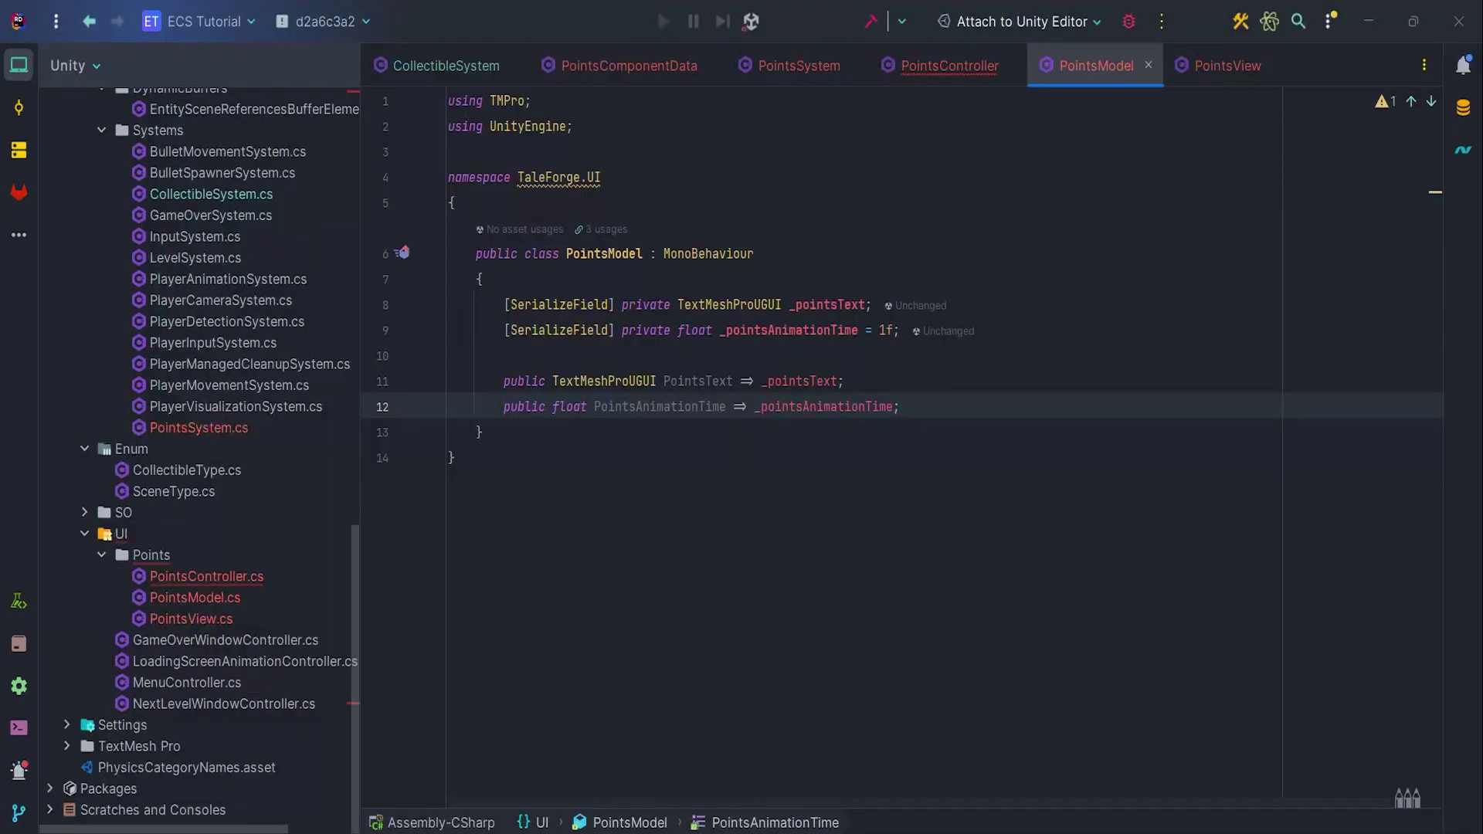
- Make PointsView derive from MonoBehaviour and add [RequireComponent(typeof(PointsModel))]
click(1228, 65)
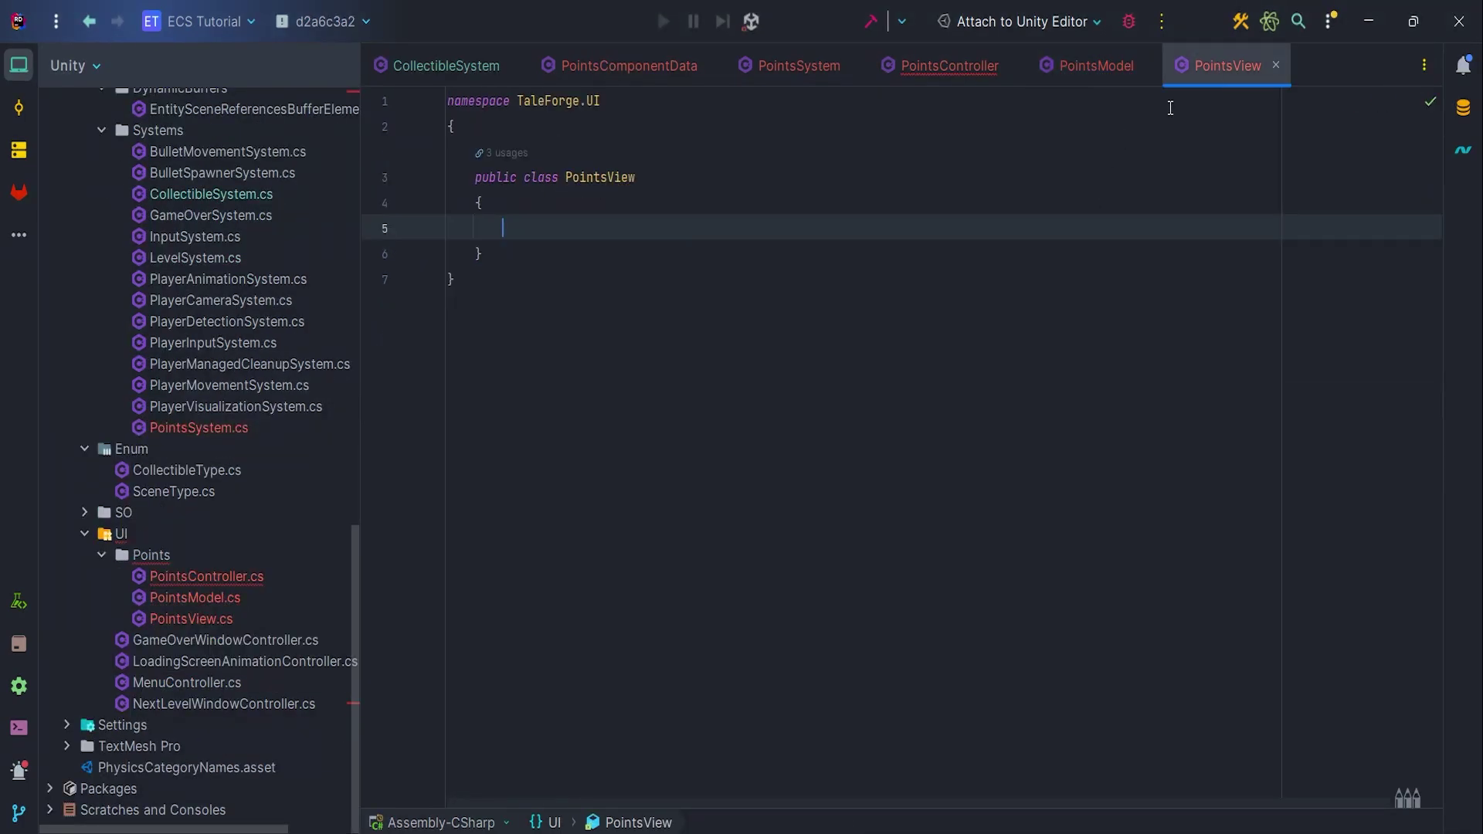
click(677, 194)
text(: MonoB)
key(Return)
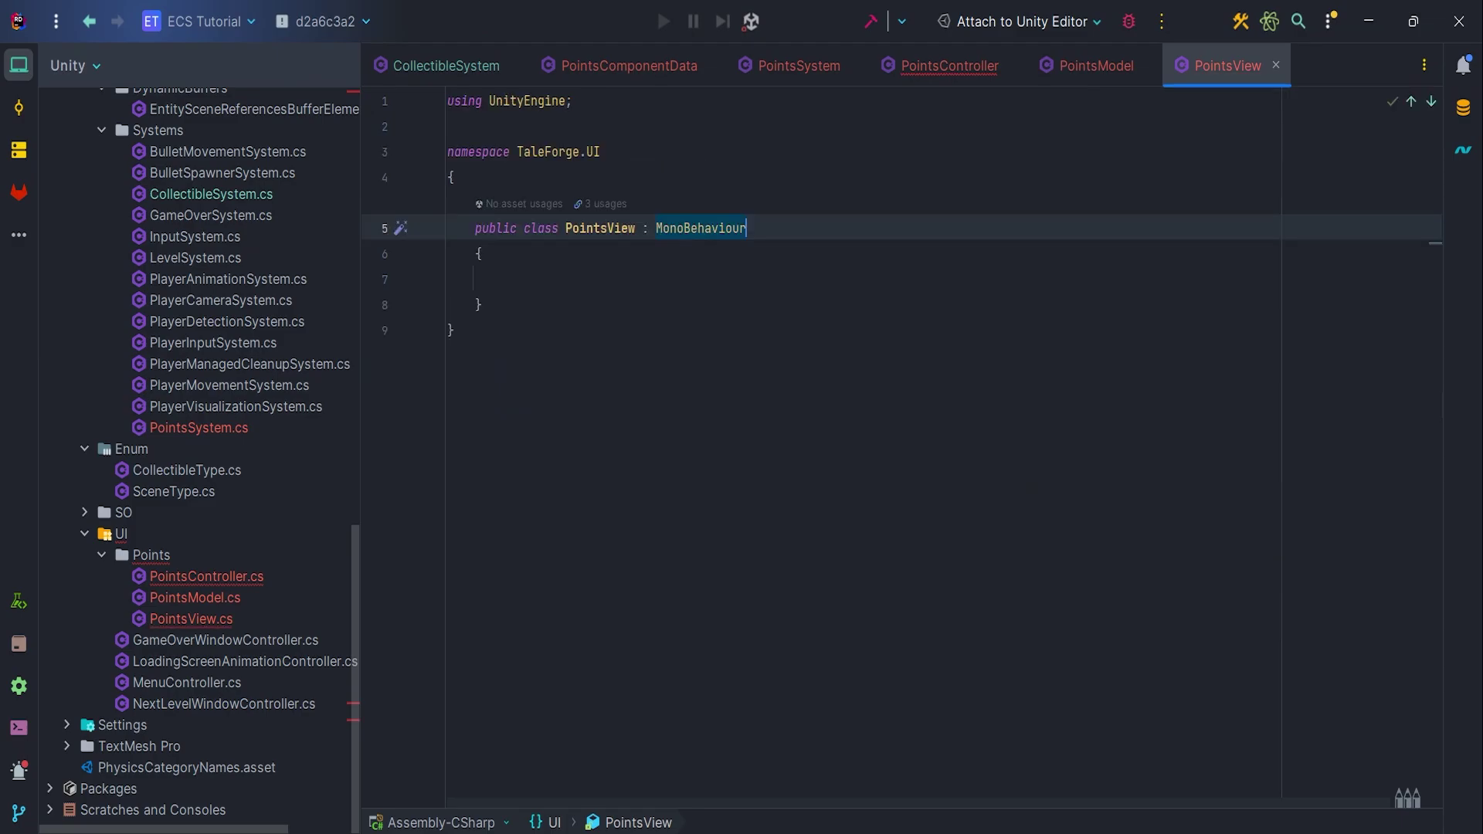
key(Up)
key(End)
key(Return)
text([Requ)
key(Tab)
text(typ)
key(Tab)
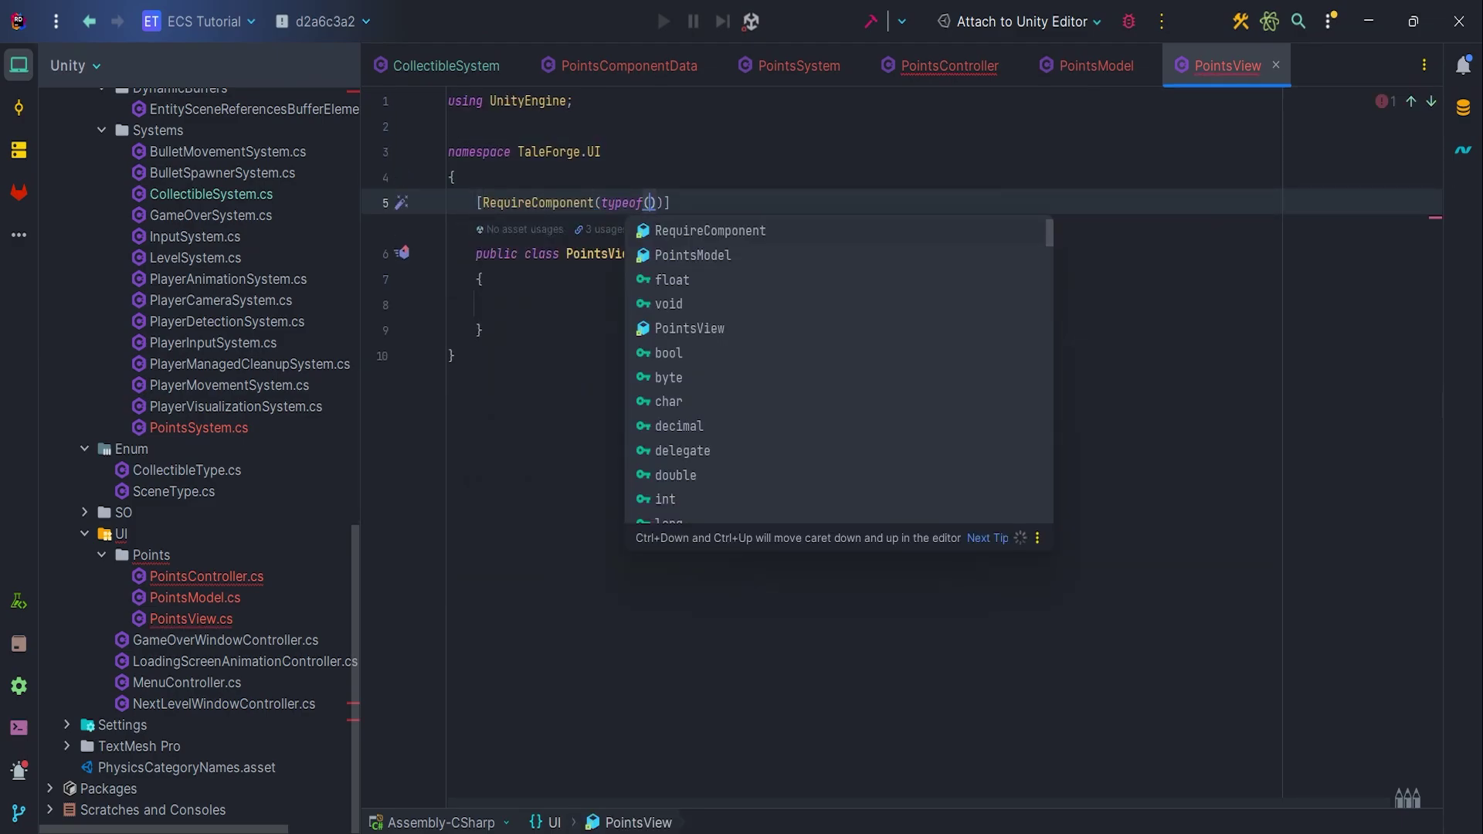
text(P)
key(Tab)
- Add a private PointsModel _pointsModel field to PointsView
key(Down)
key(Down)
key(End)
key(Return)
text(pr)
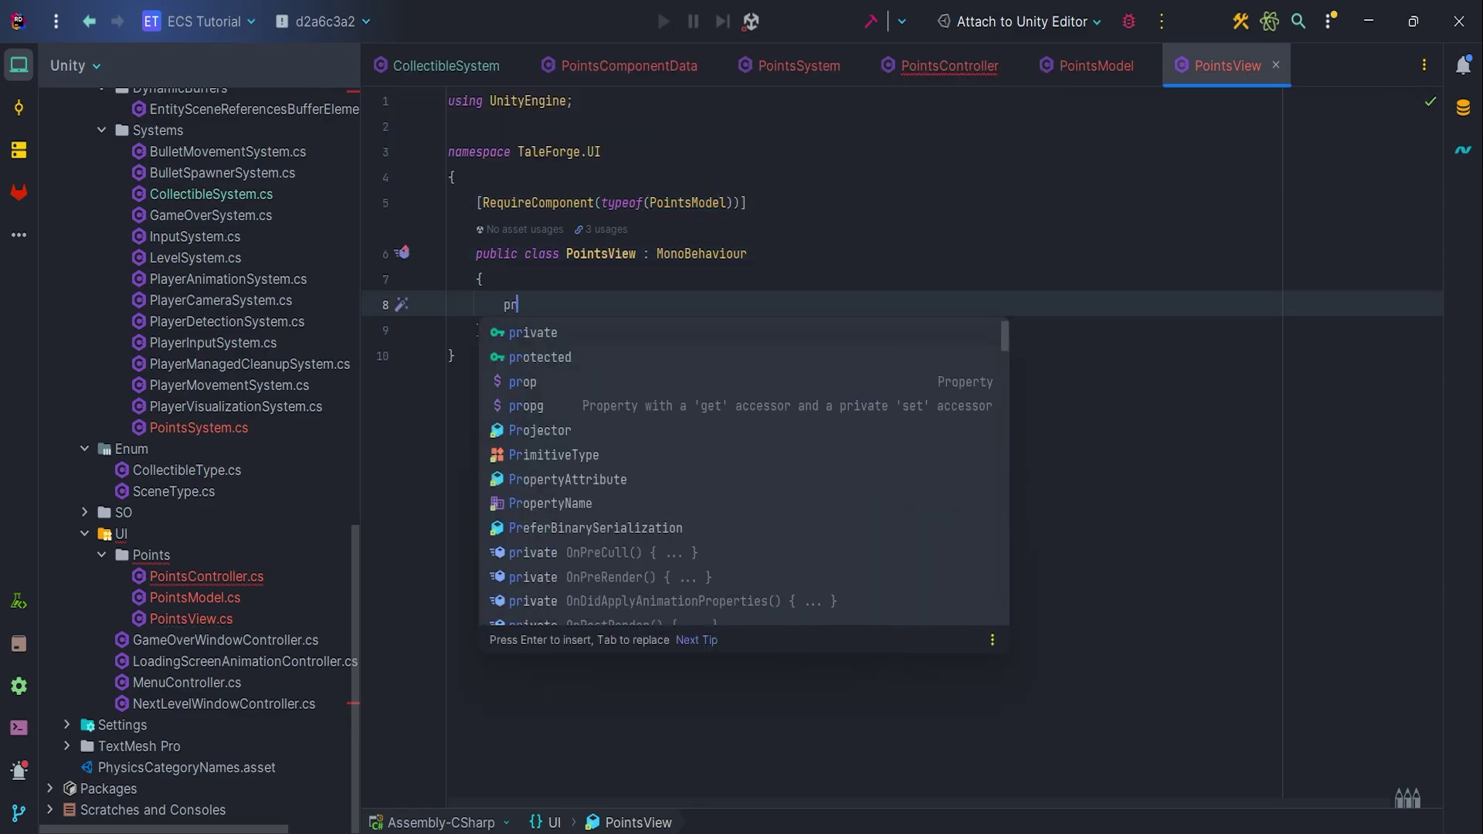
text(ivat)
key(Tab)
text(Po)
key(Tab)
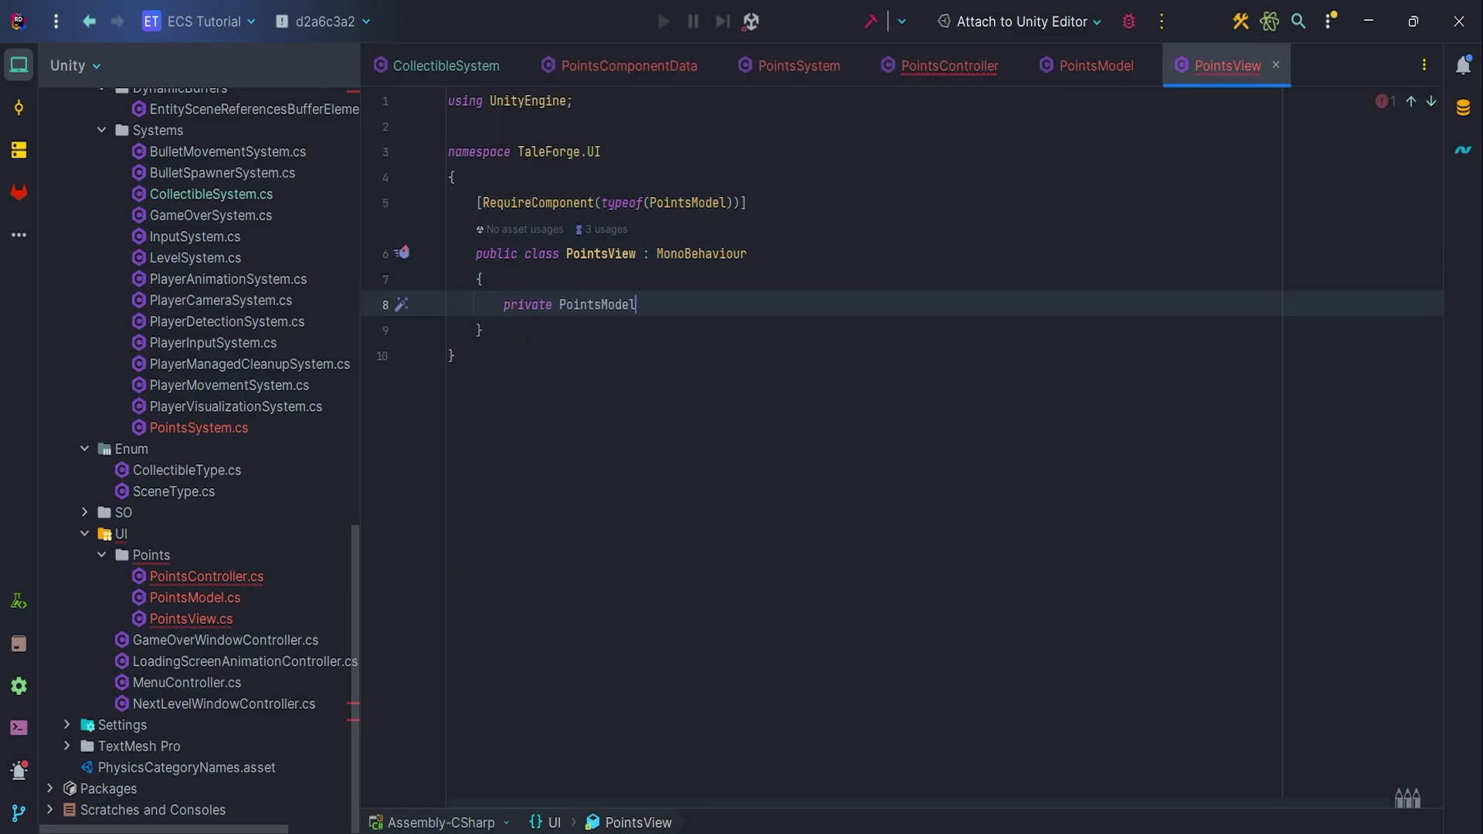
key(Tab)
text(;)
- Add an Awake method that assigns _pointsModel = GetComponent<PointsModel>()
key(Return)
key(Return)
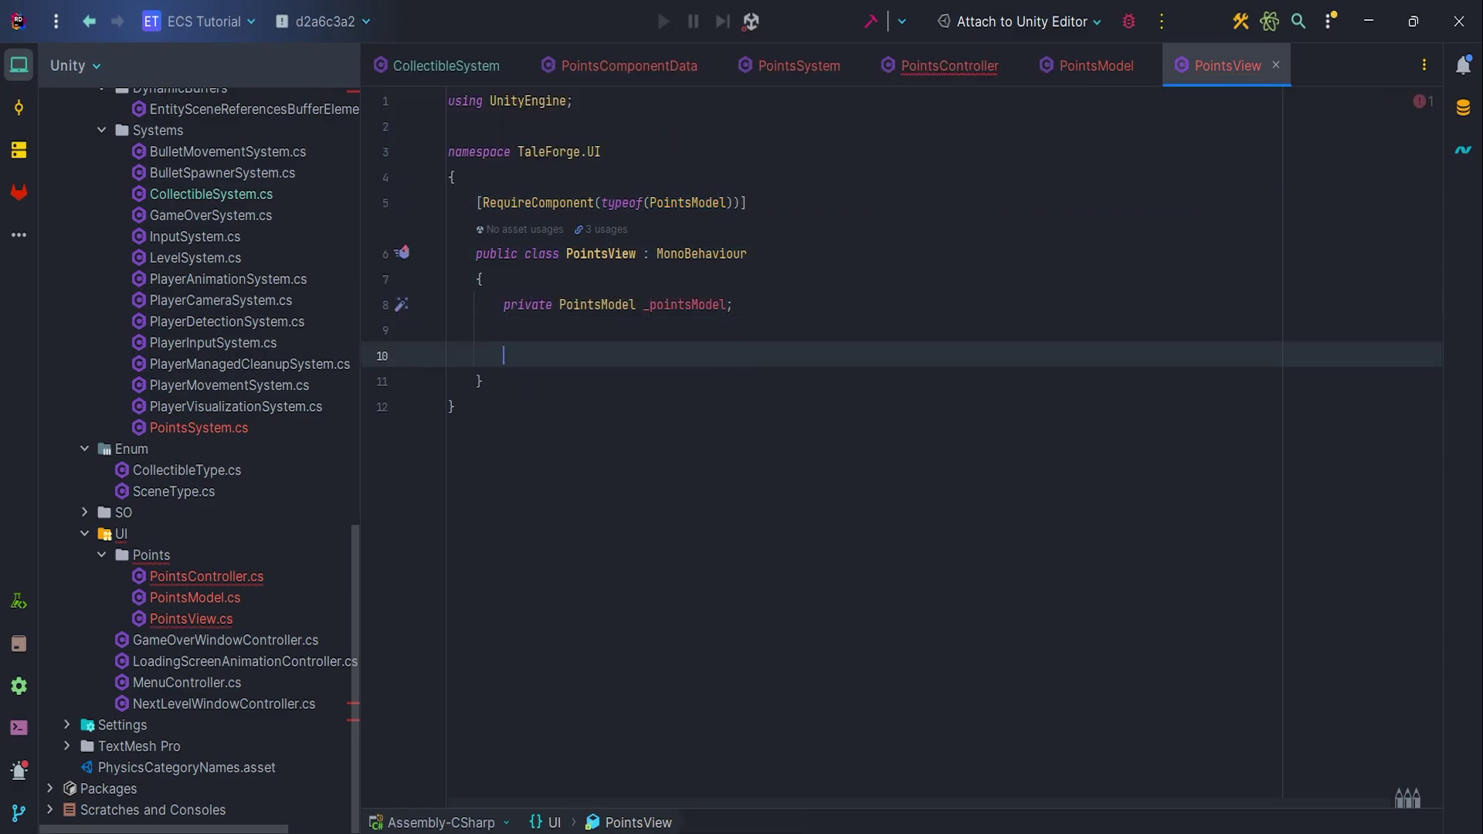
text(privat)
key(Tab)
text(void Awake)
key(Tab)
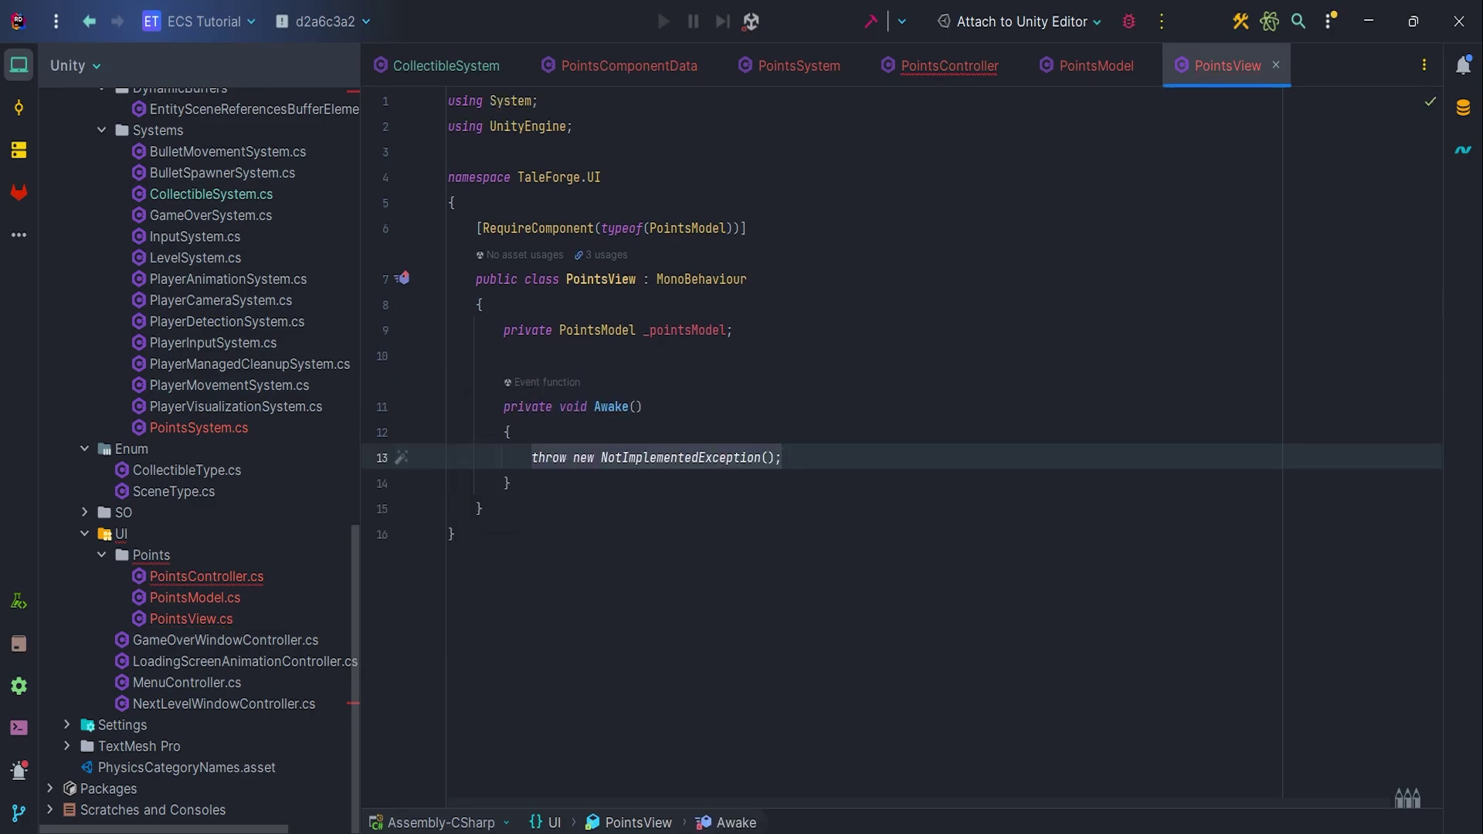
key(BackSpace)
key(ctrl+z)
text(_poi)
key(Tab)
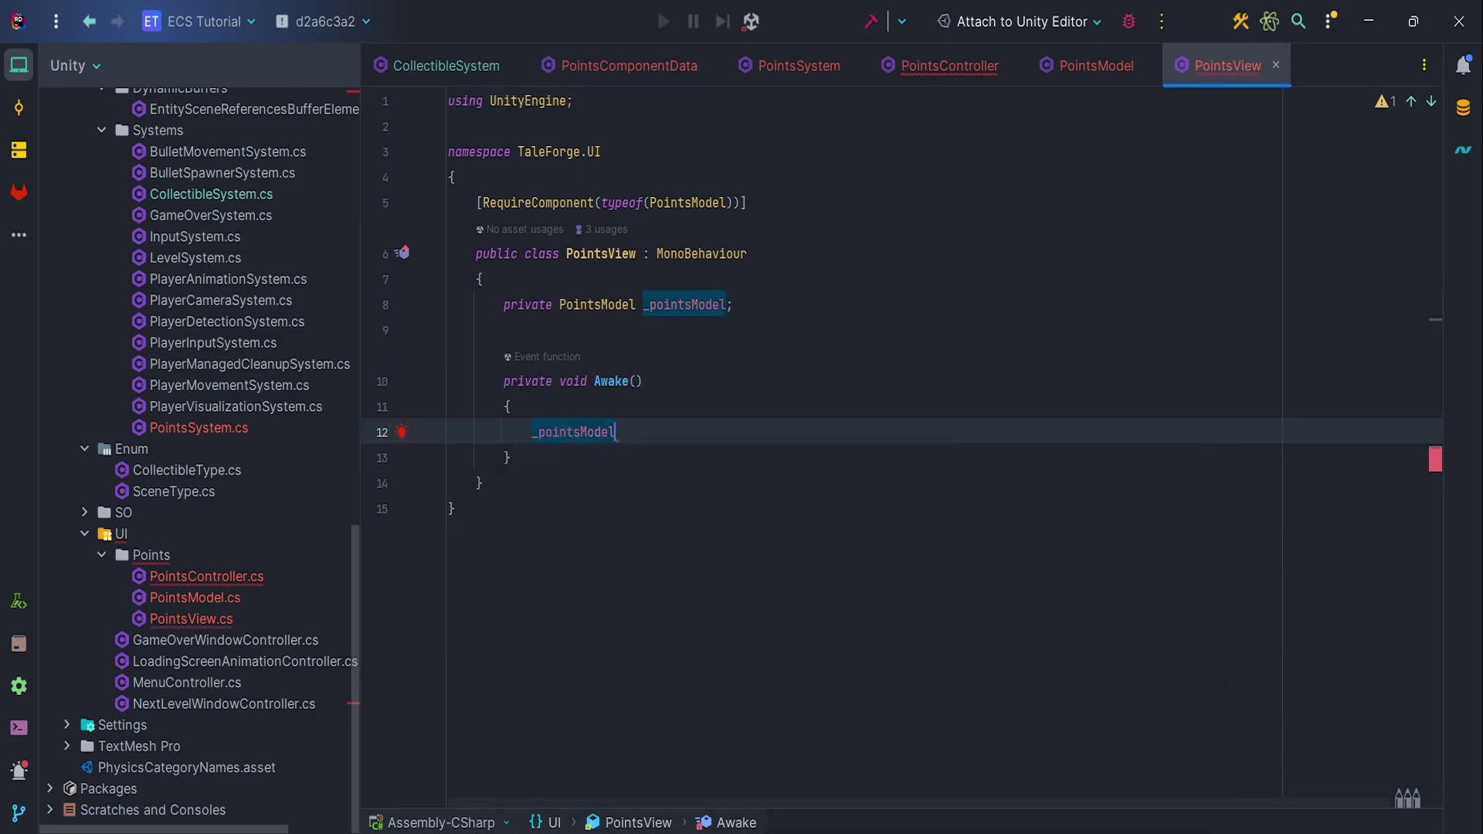
text(= Get)
key(Tab)
text(PointsModel)
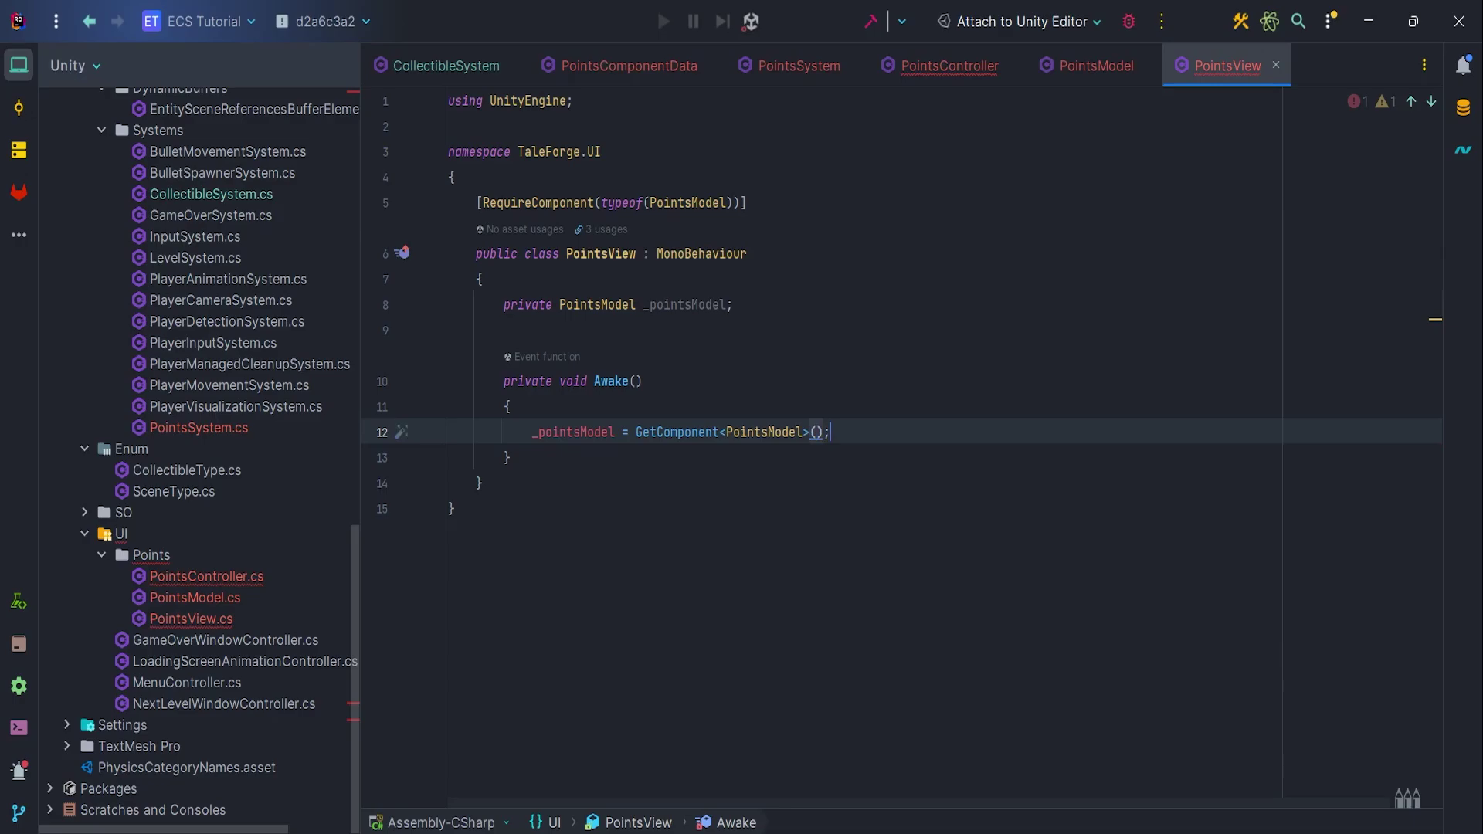
- Add a public void UpdateView(float previousPoints, float points) method
key(Up)
key(Up)
key(Up)
key(Return)
text(publ)
key(Tab)
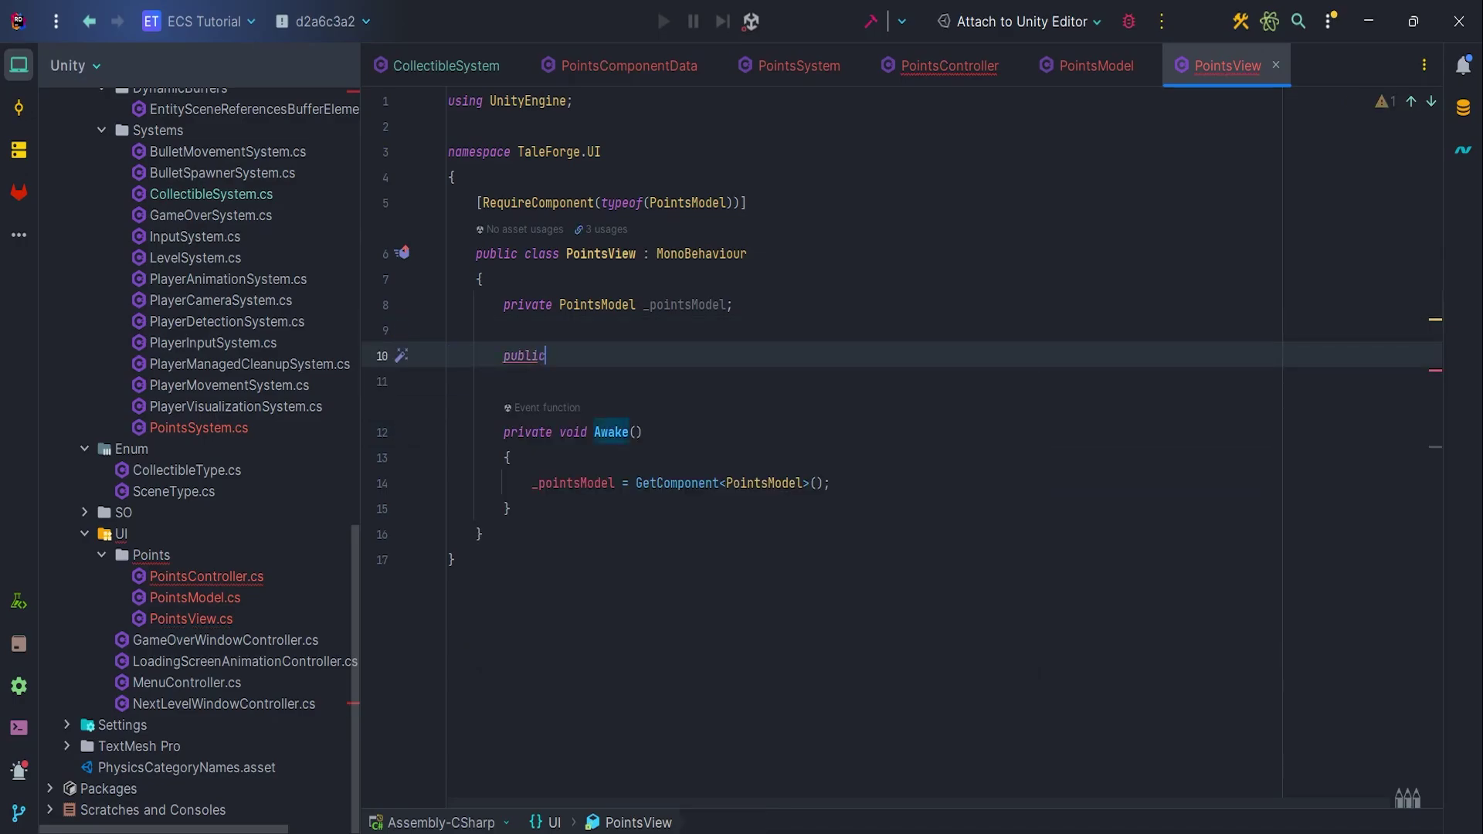
text( void UpdateView(fl)
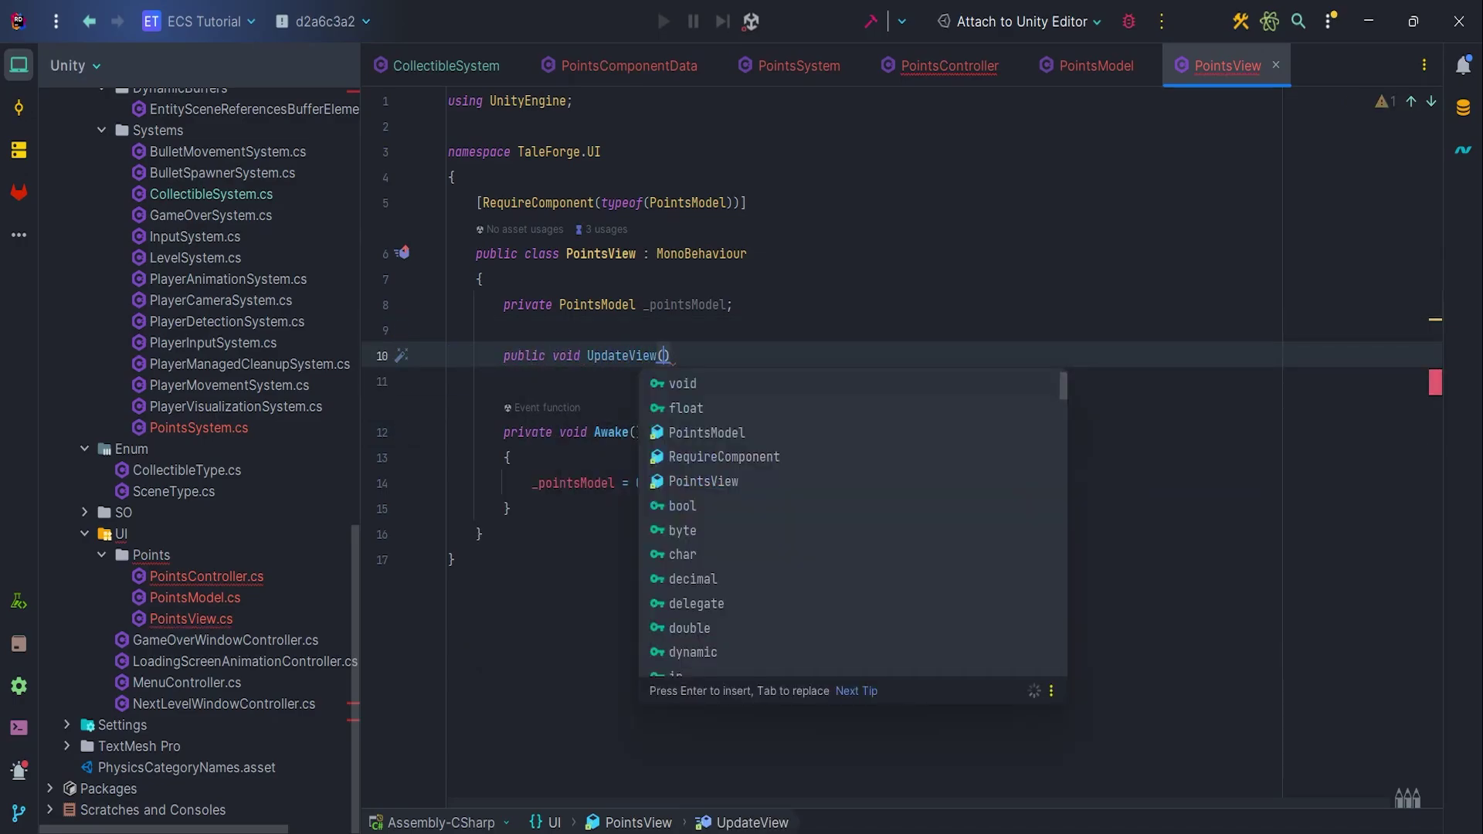
key(Tab)
text(previous)
text(Points)
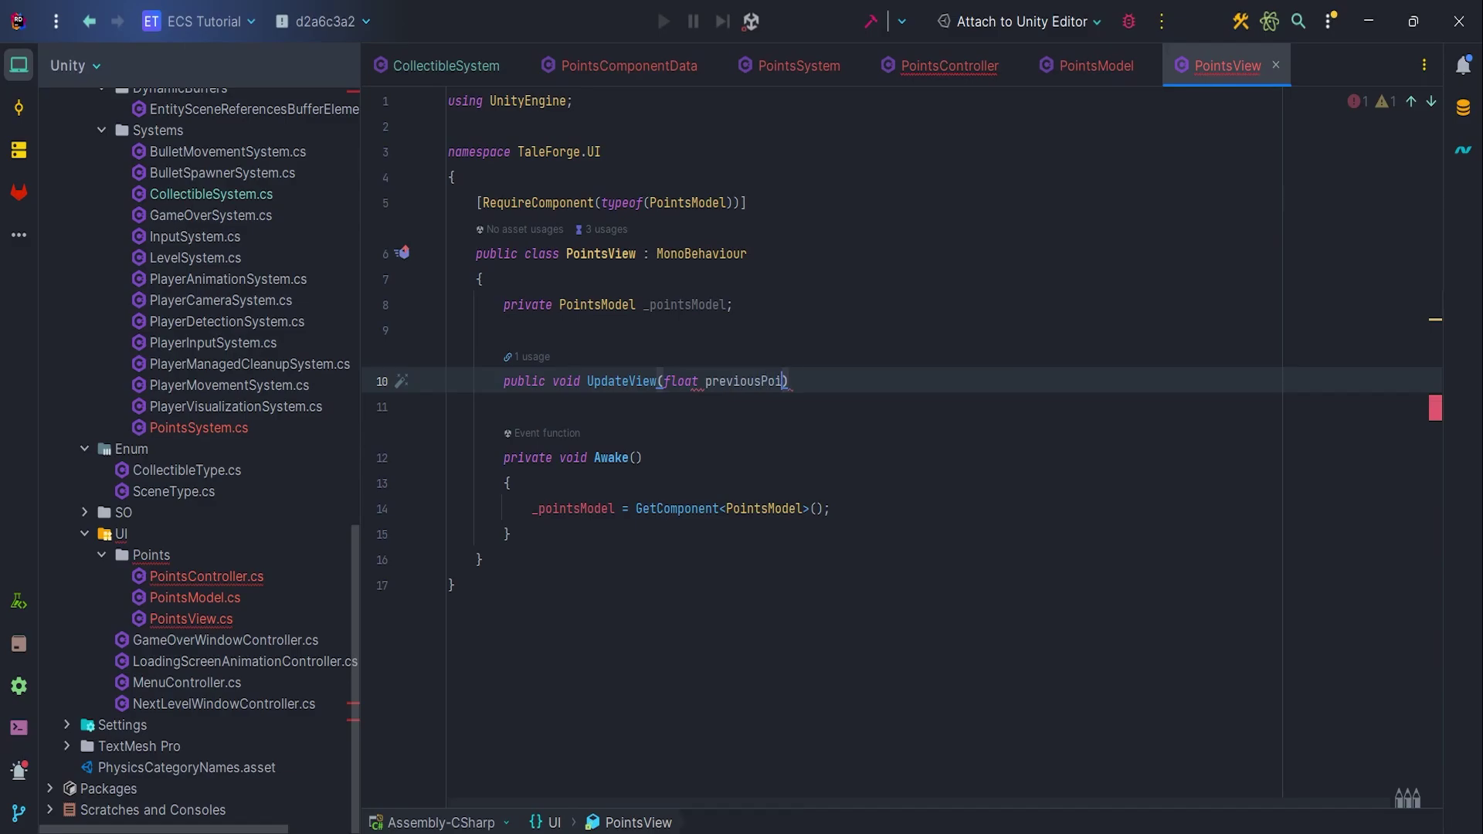
text(, float)
key(Tab)
text(po)
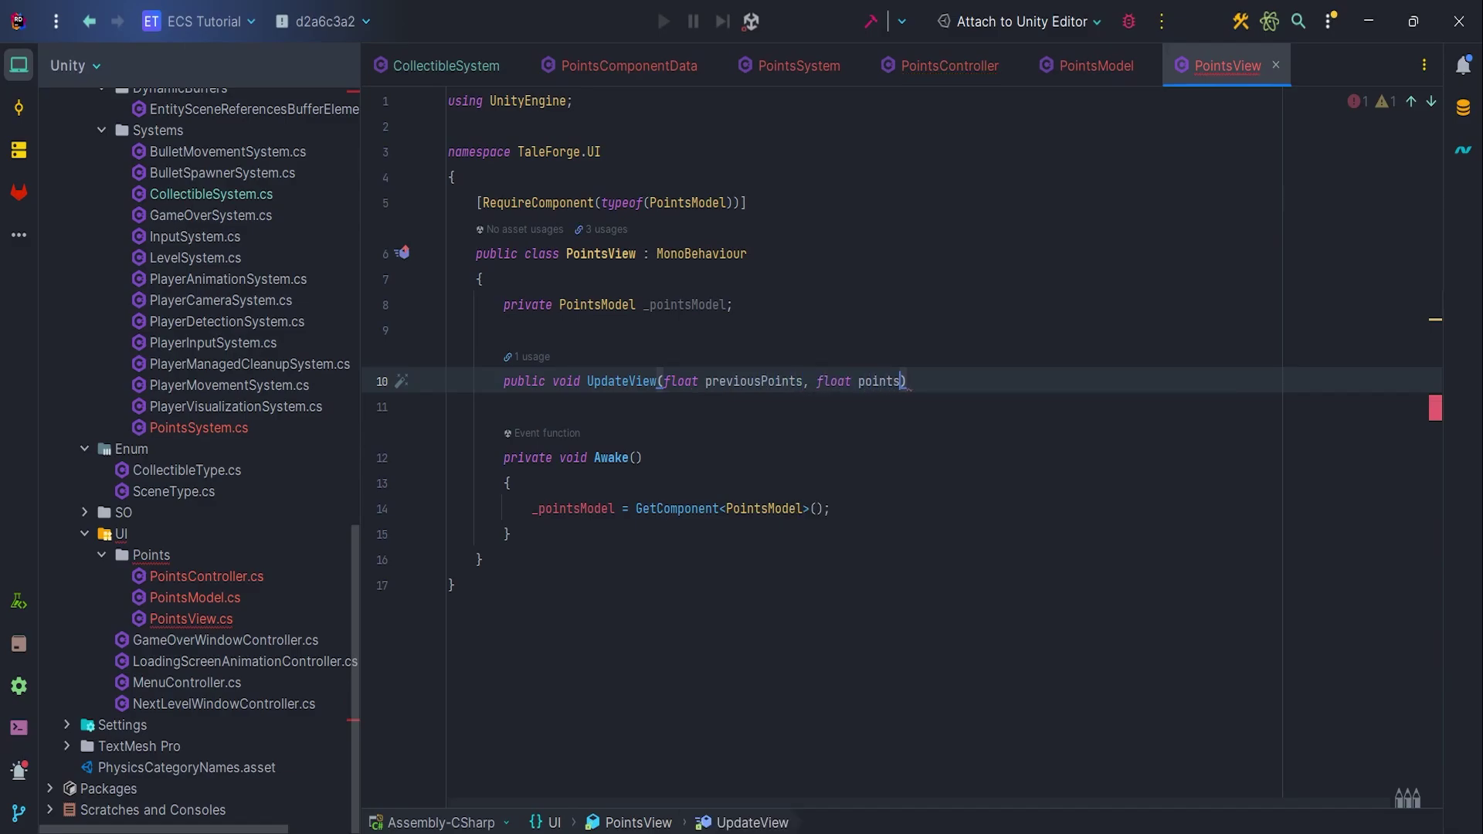
key(ctrl+shift+Return)
text(DOV)
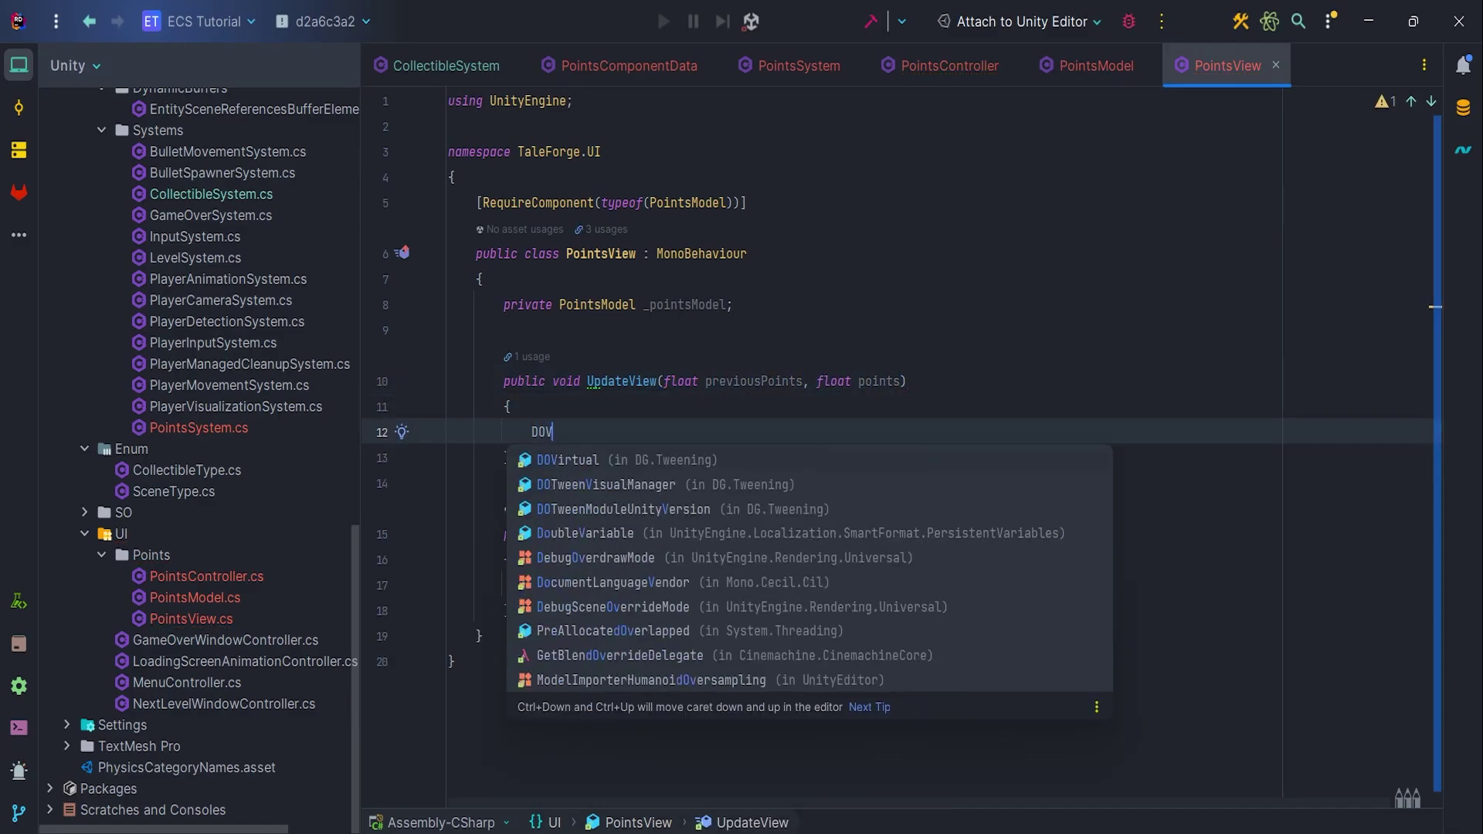
- Tween with DOVirtual.Float from previousPoints to points over PointsAnimationTime
key(Tab)
text(.Fl)
key(Tab)
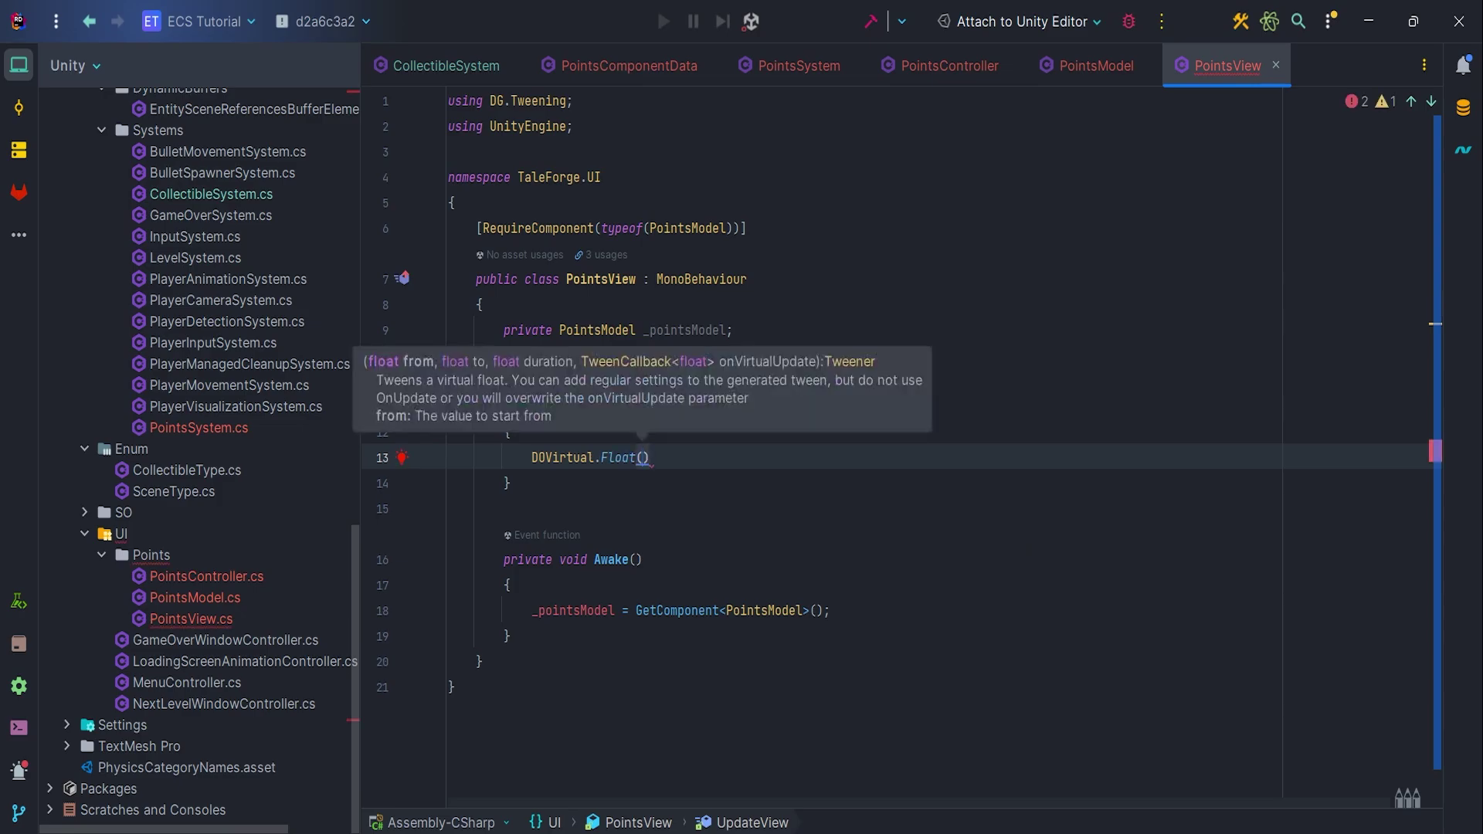
text(pre)
key(Tab)
text(, p)
key(Tab)
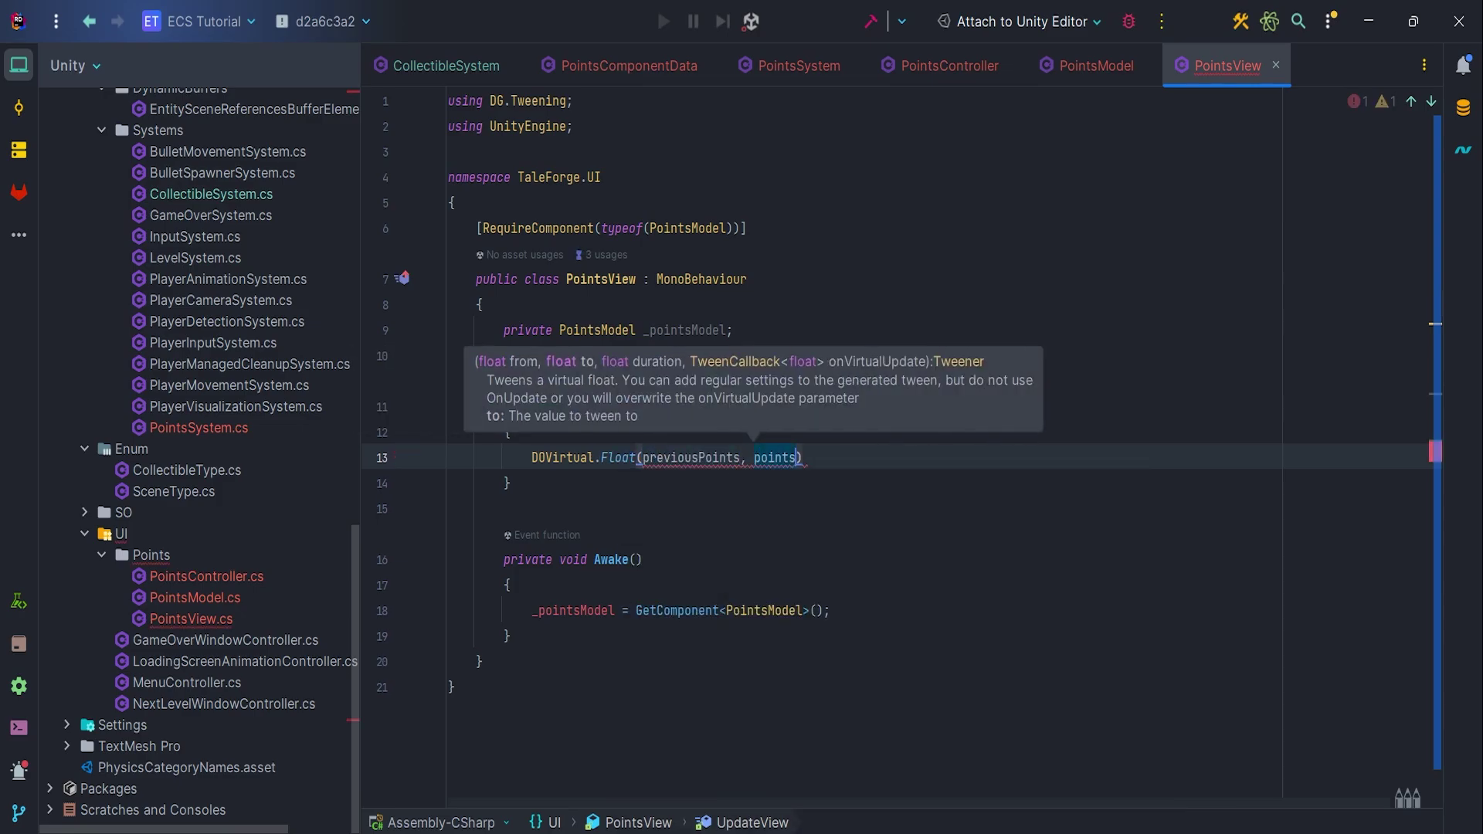
text(, )
text(_p)
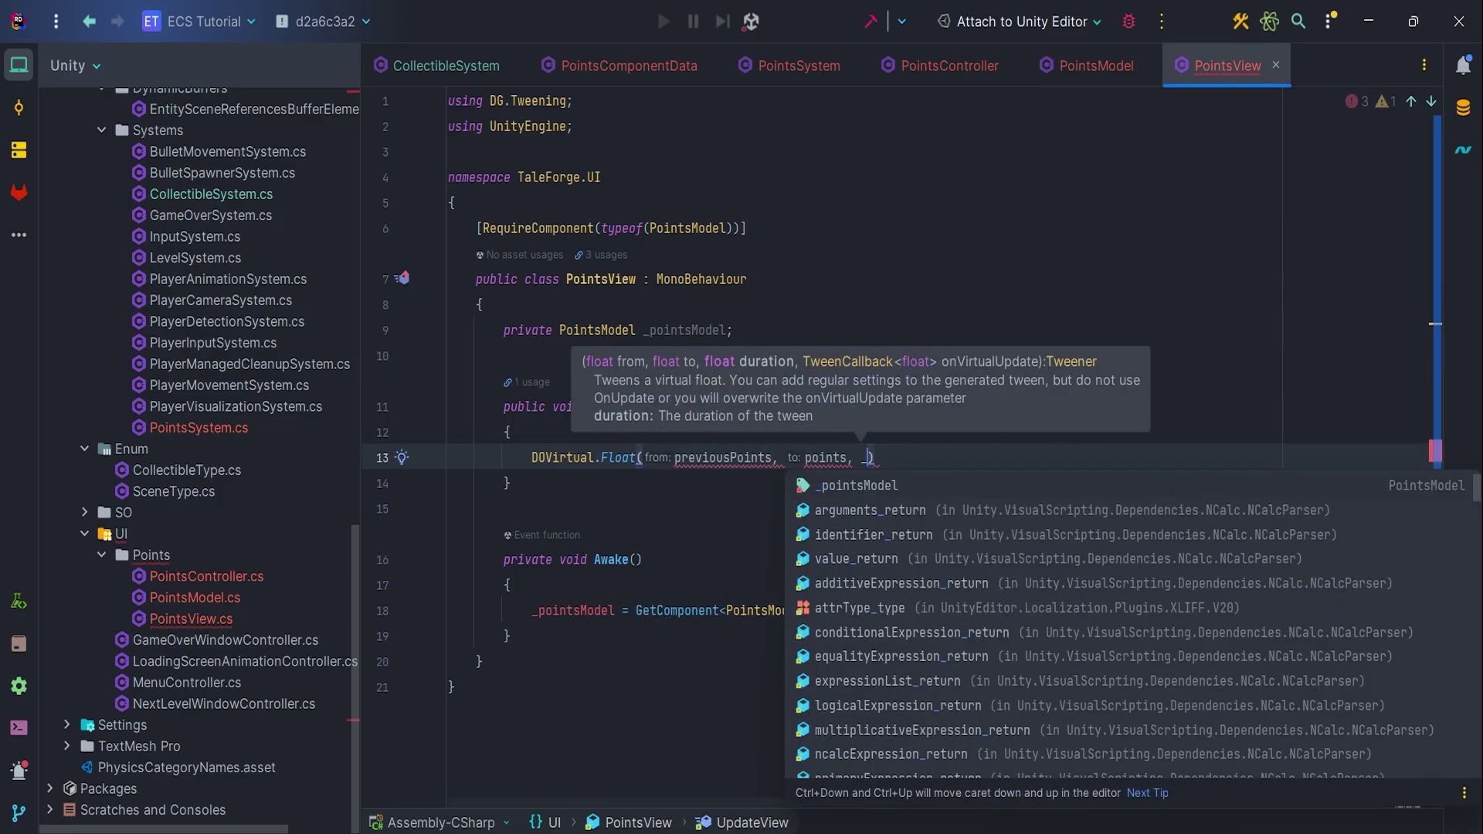
key(Tab)
text(.Po)
key(Tab)
text(,)
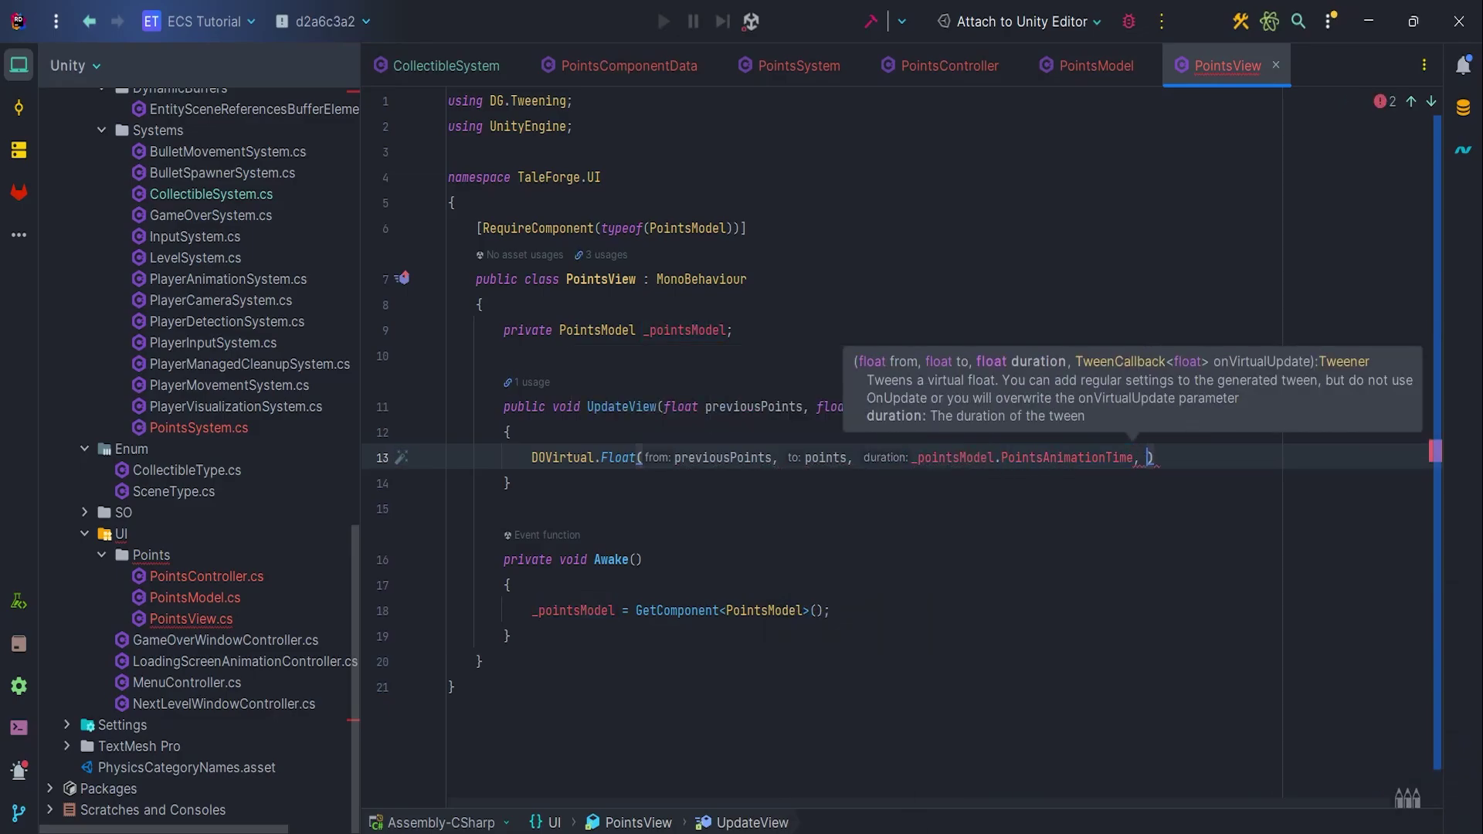
- Set PointsText.text to $"Points: {value:F}" in the callback, then return to Unity
key(Return)
text(val)
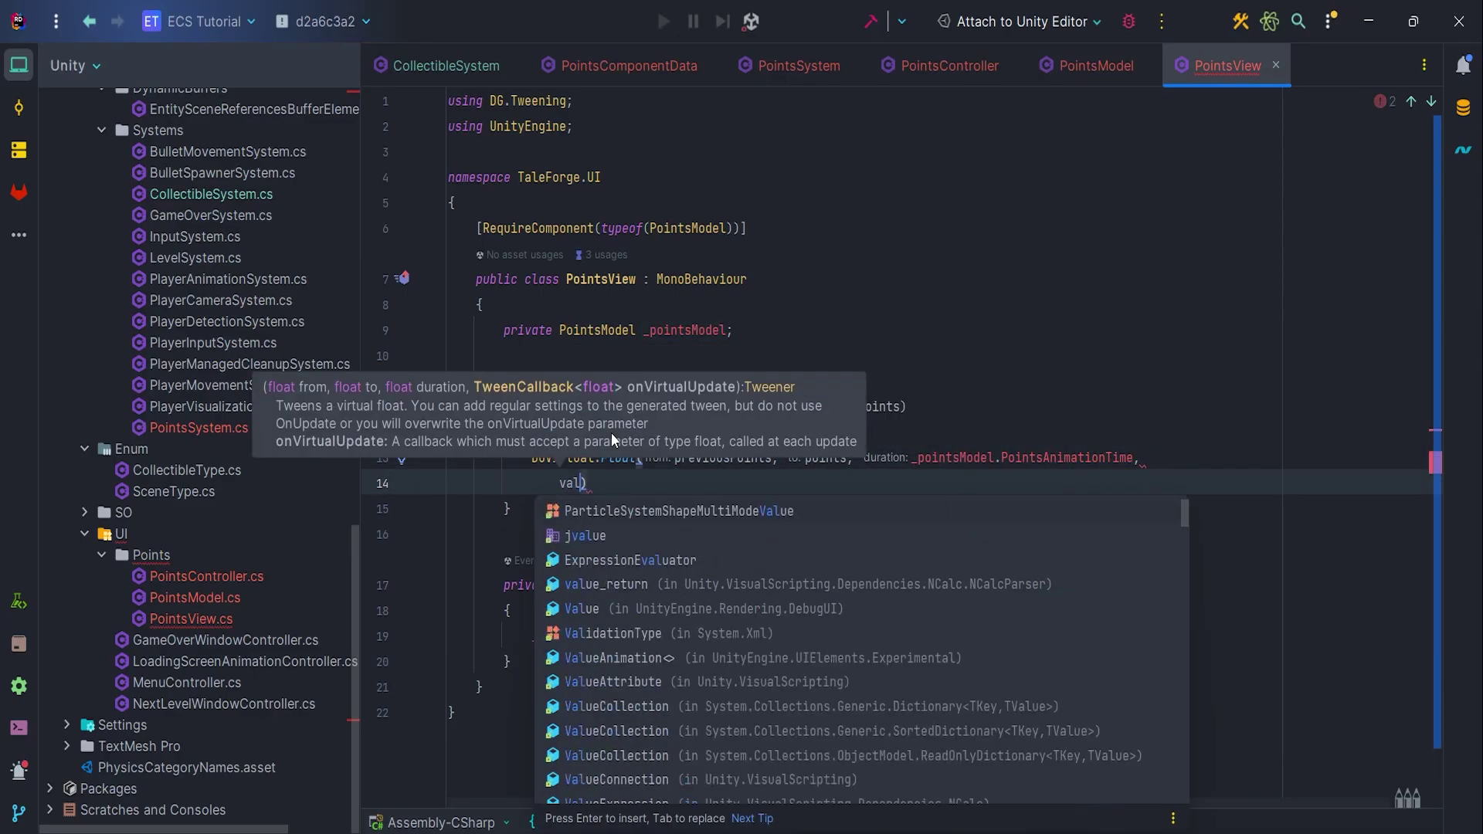
key(Tab)
text(=>)
text( _p)
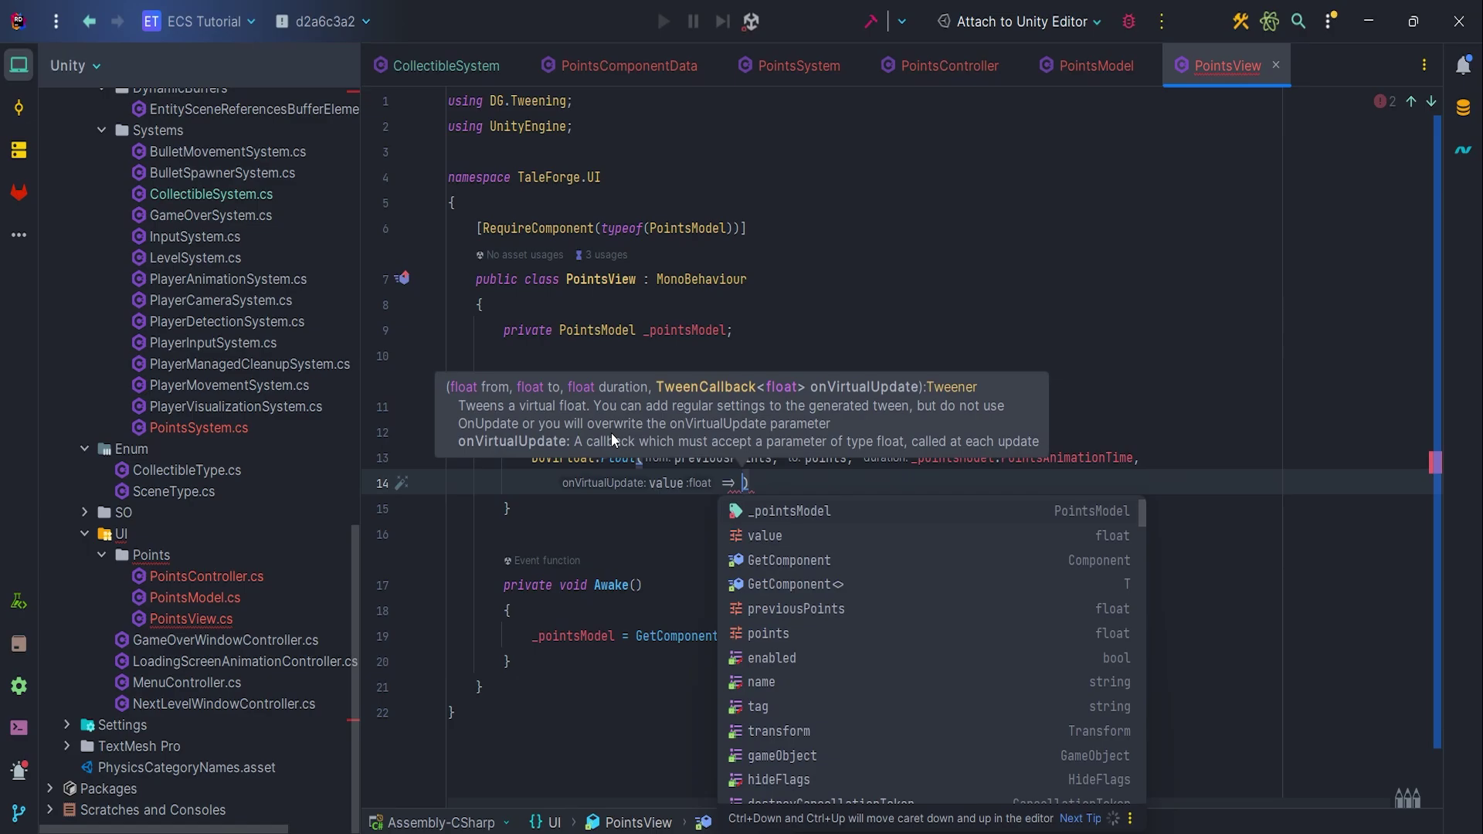
key(Tab)
text(.)
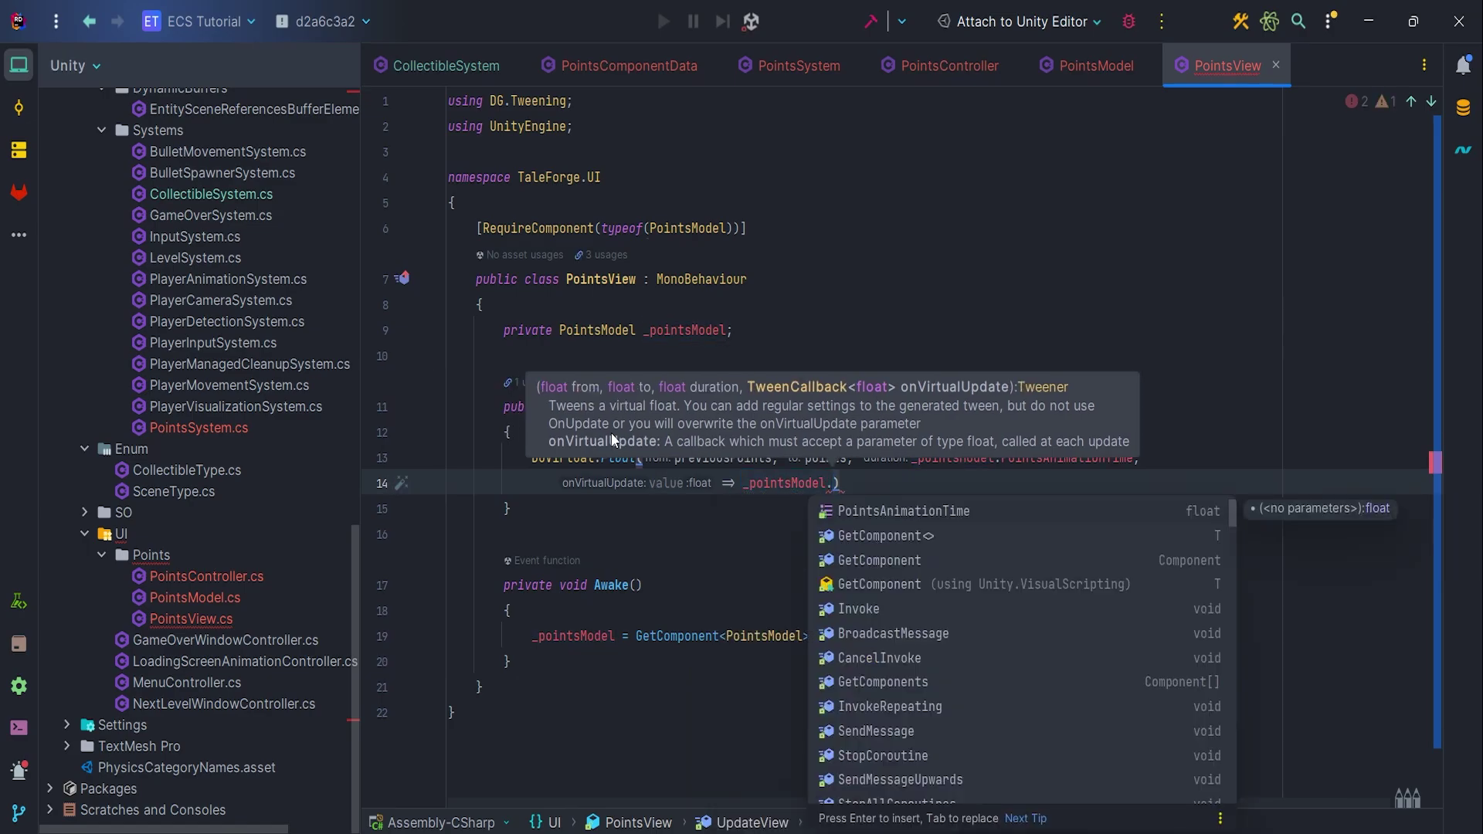
text(Po)
key(Tab)
text(.te)
key(Tab)
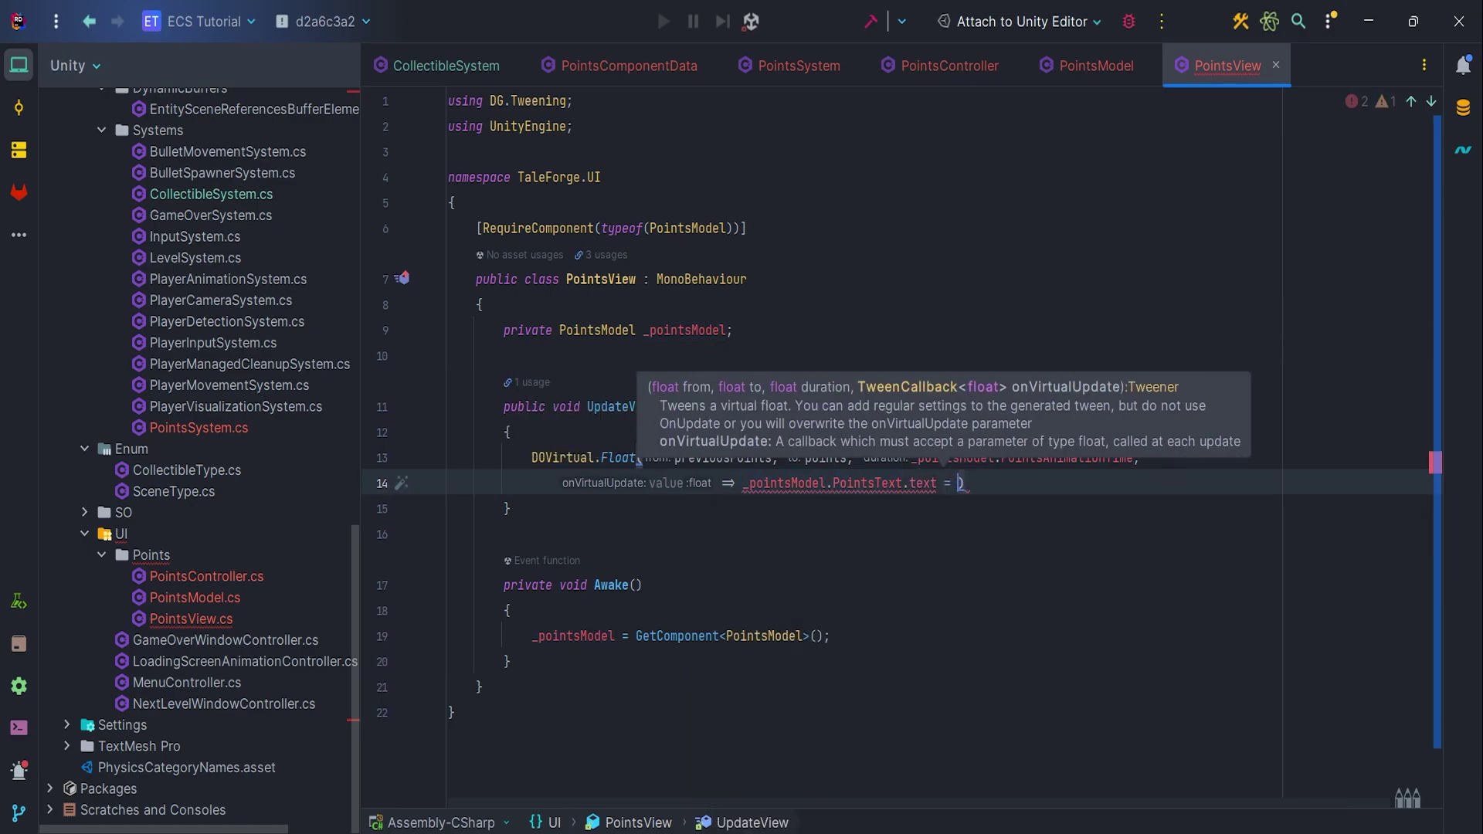
text(= $"Points: {)
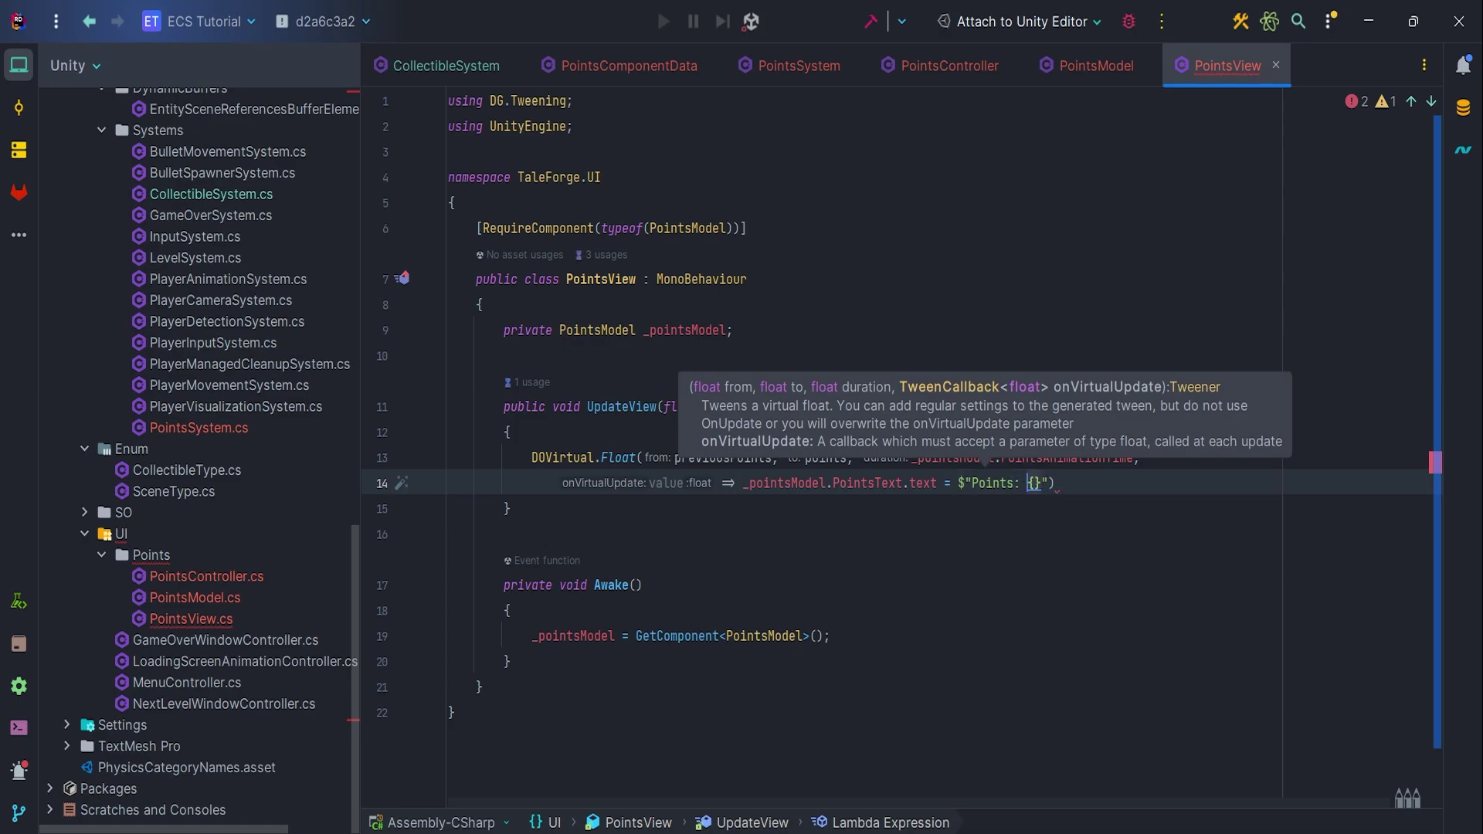
text(va)
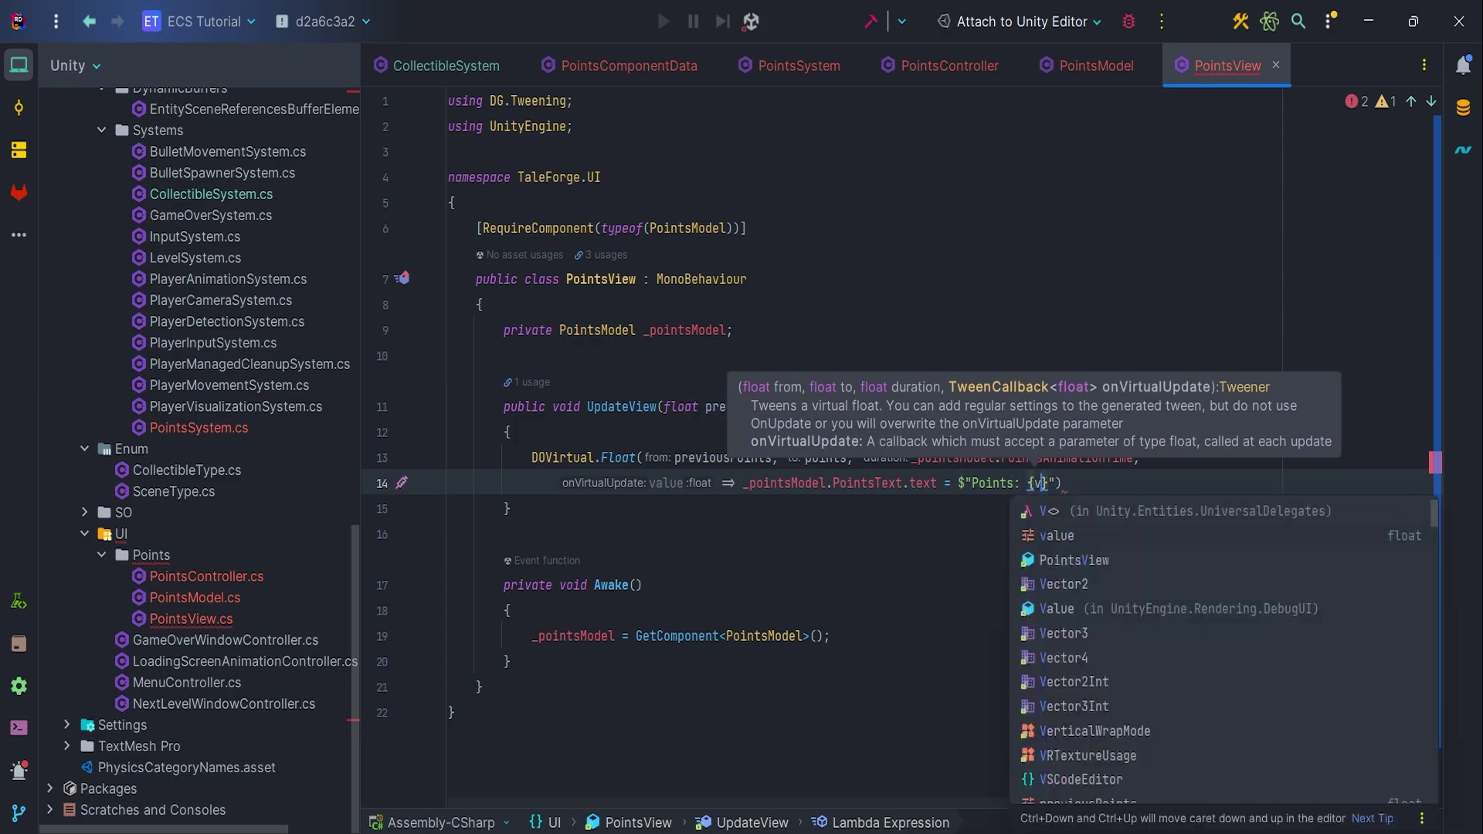
key(Tab)
text(:F)
key(Escape)
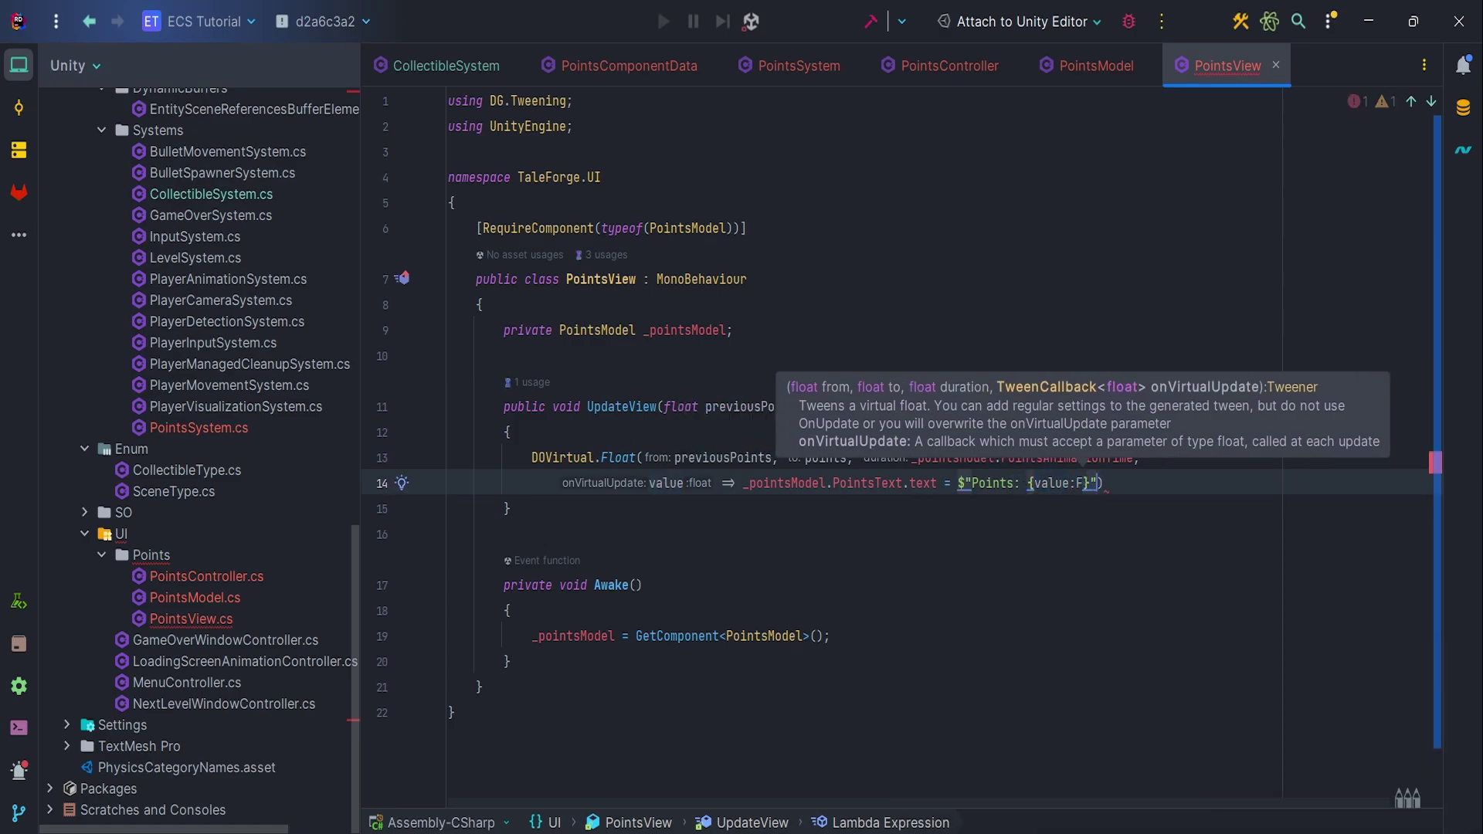
key(End)
text(;)
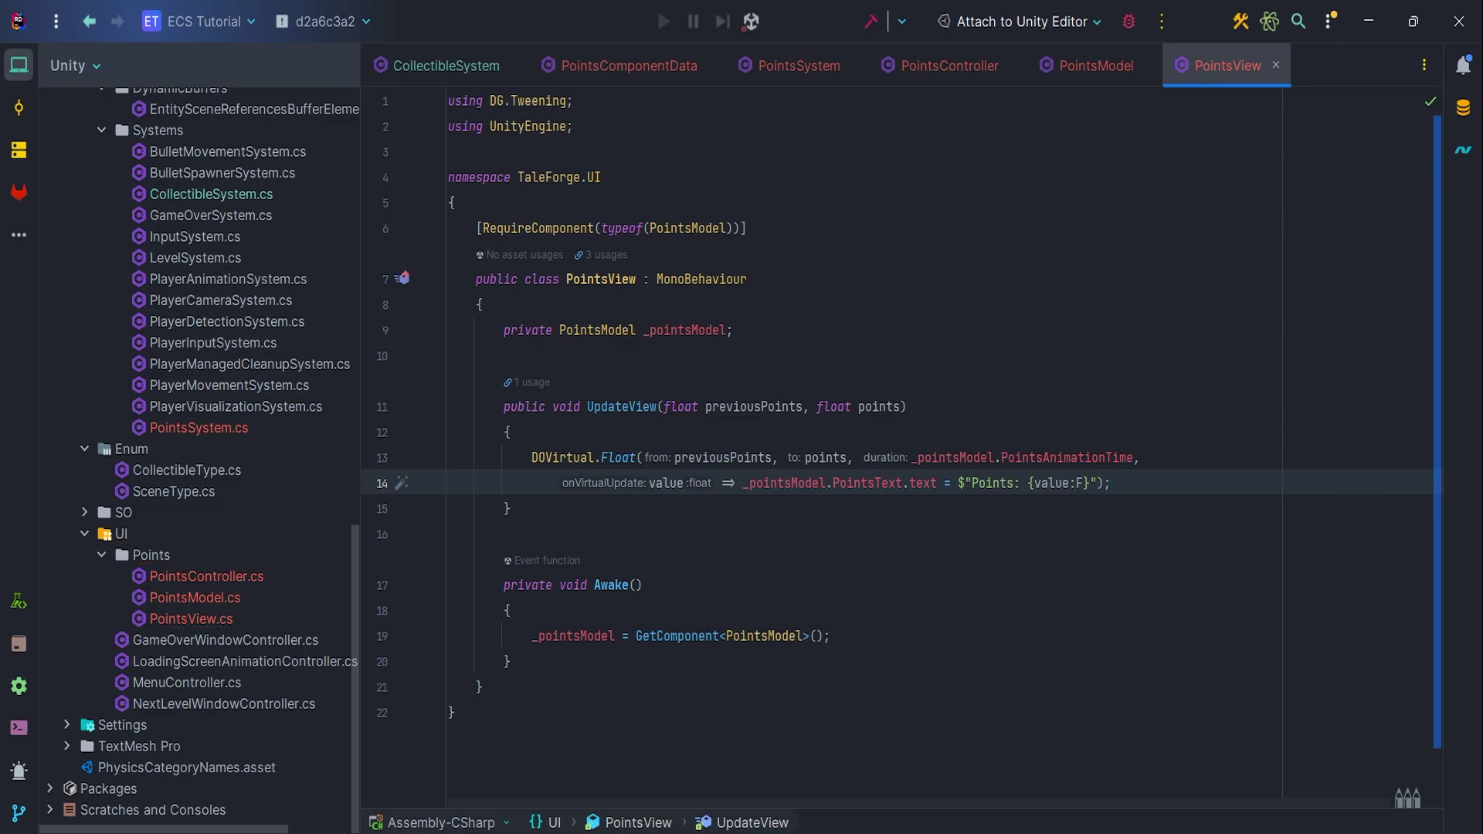
key(alt+Tab)
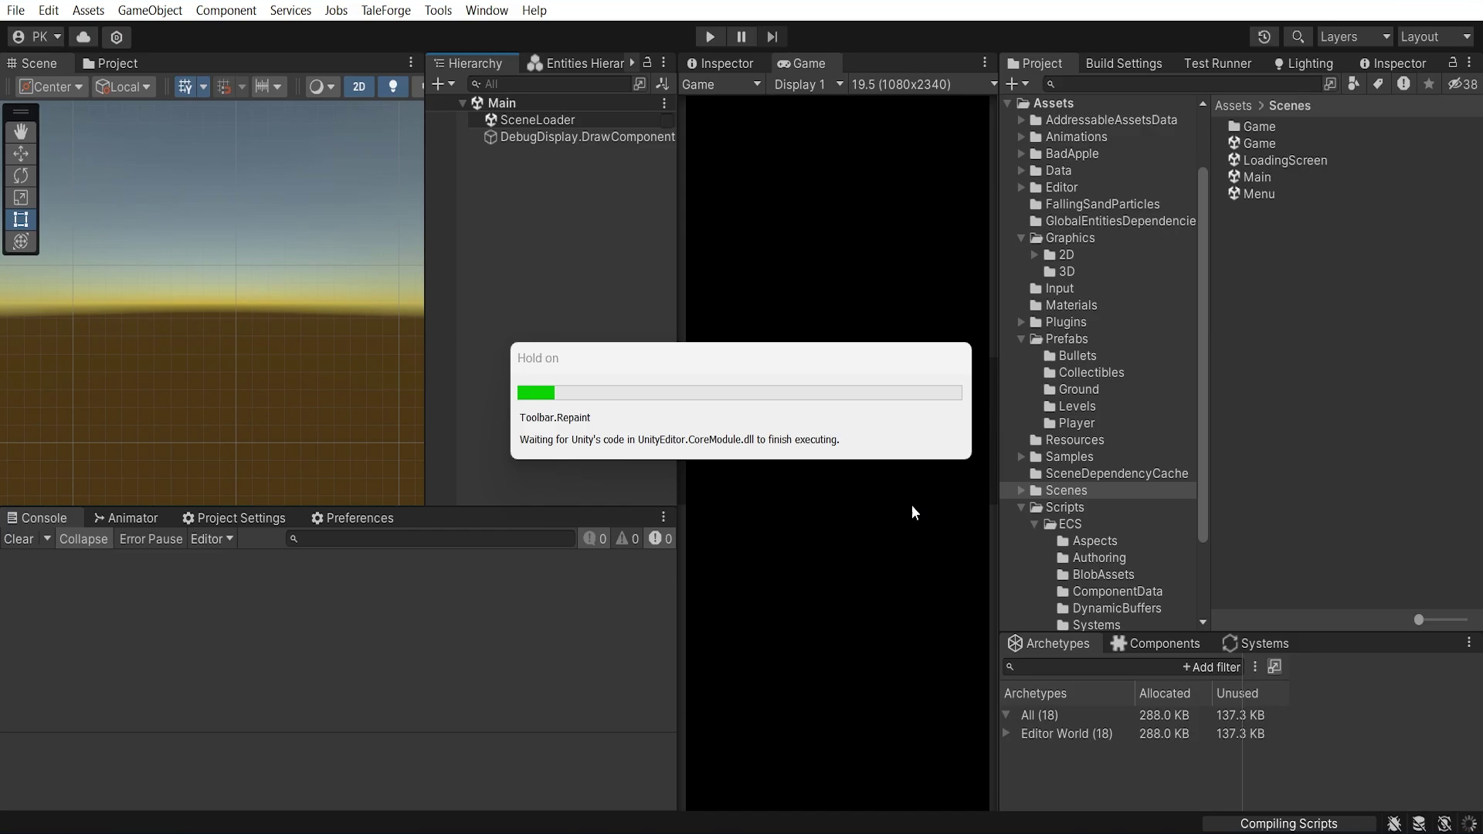
- Open the Game scene and create an empty child of Canvas named Points
double_click(1262, 143)
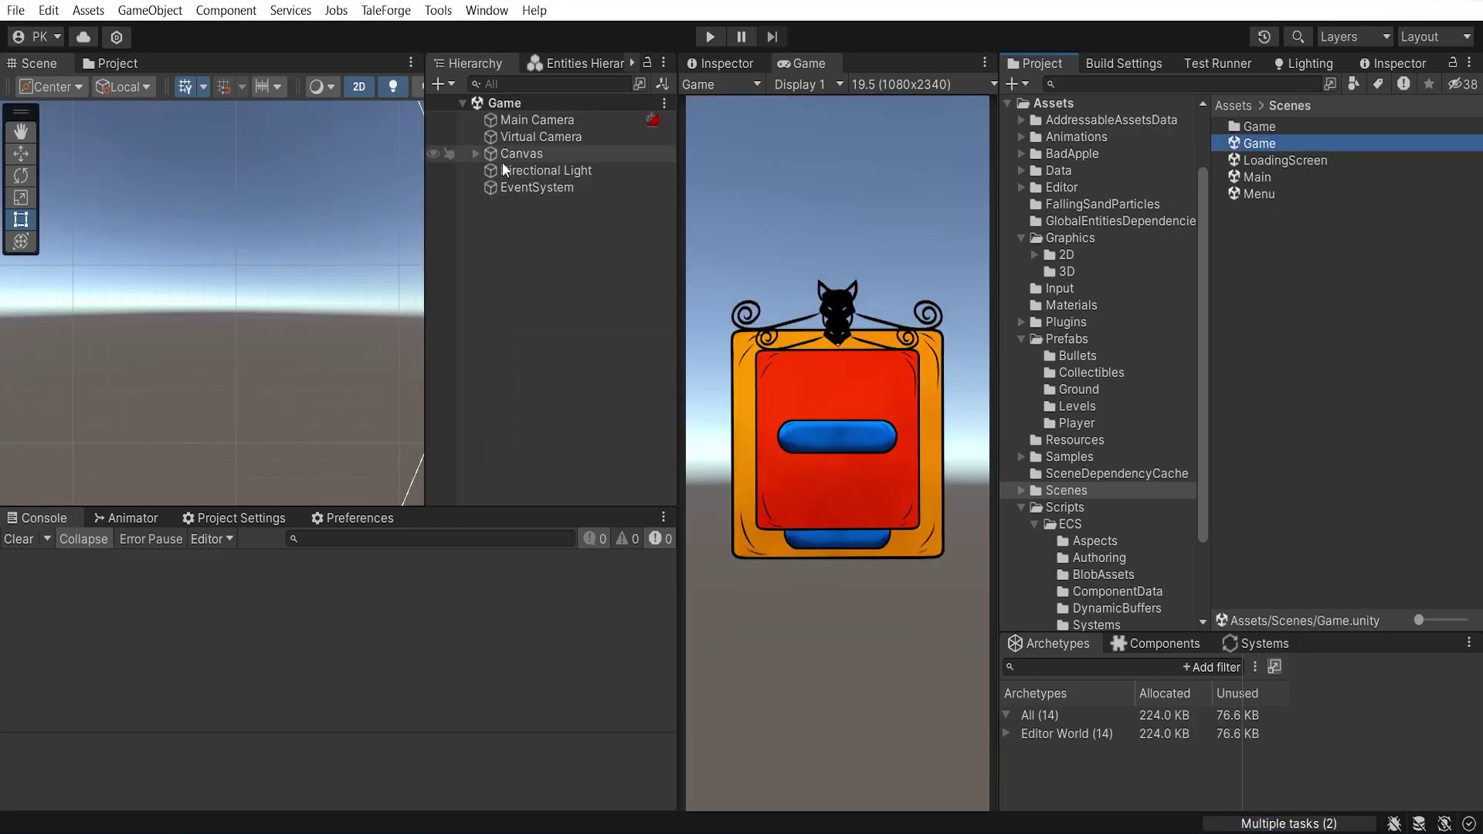
click(479, 153)
click(523, 153)
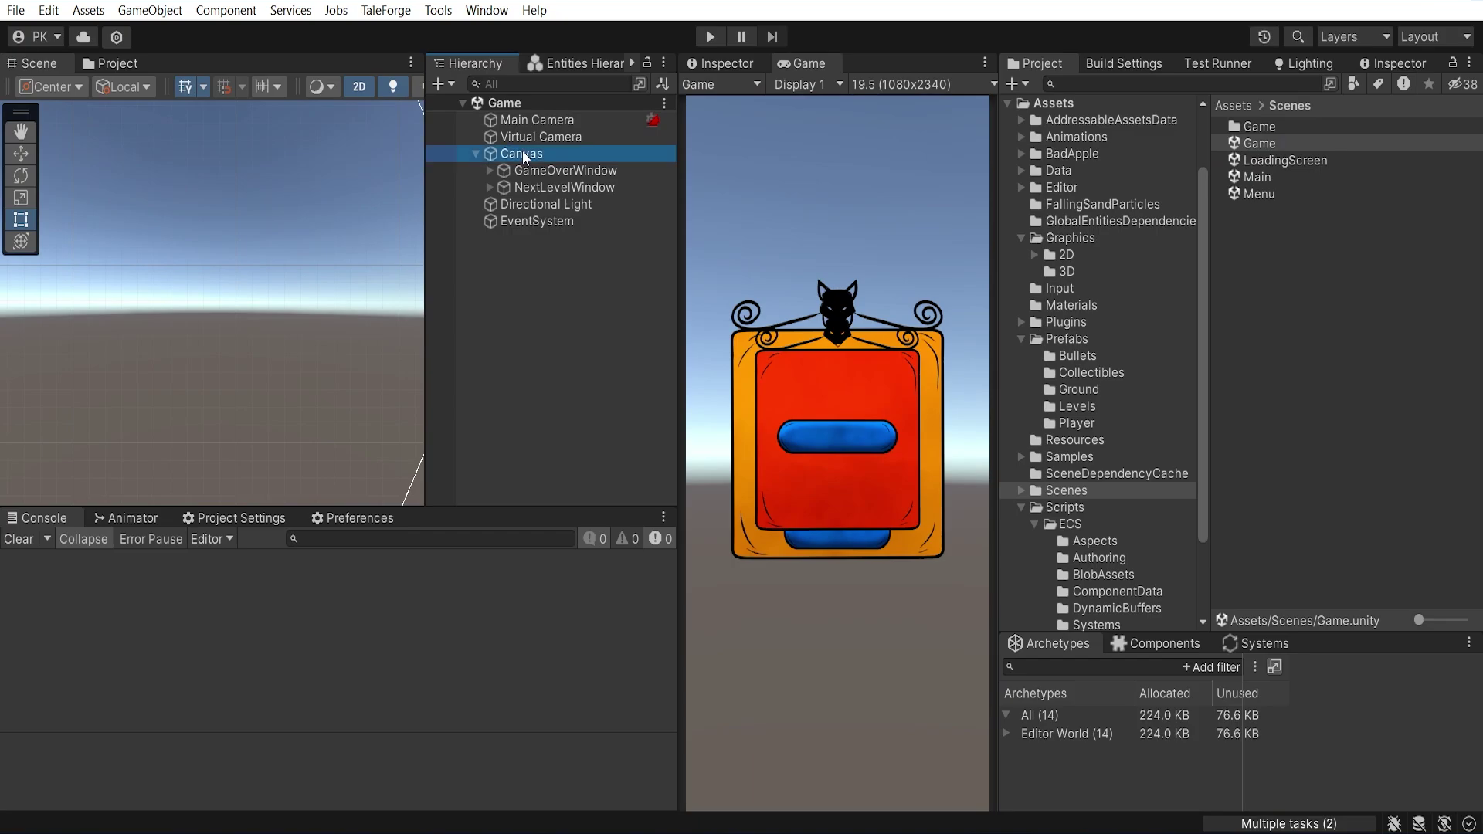
right_click(551, 159)
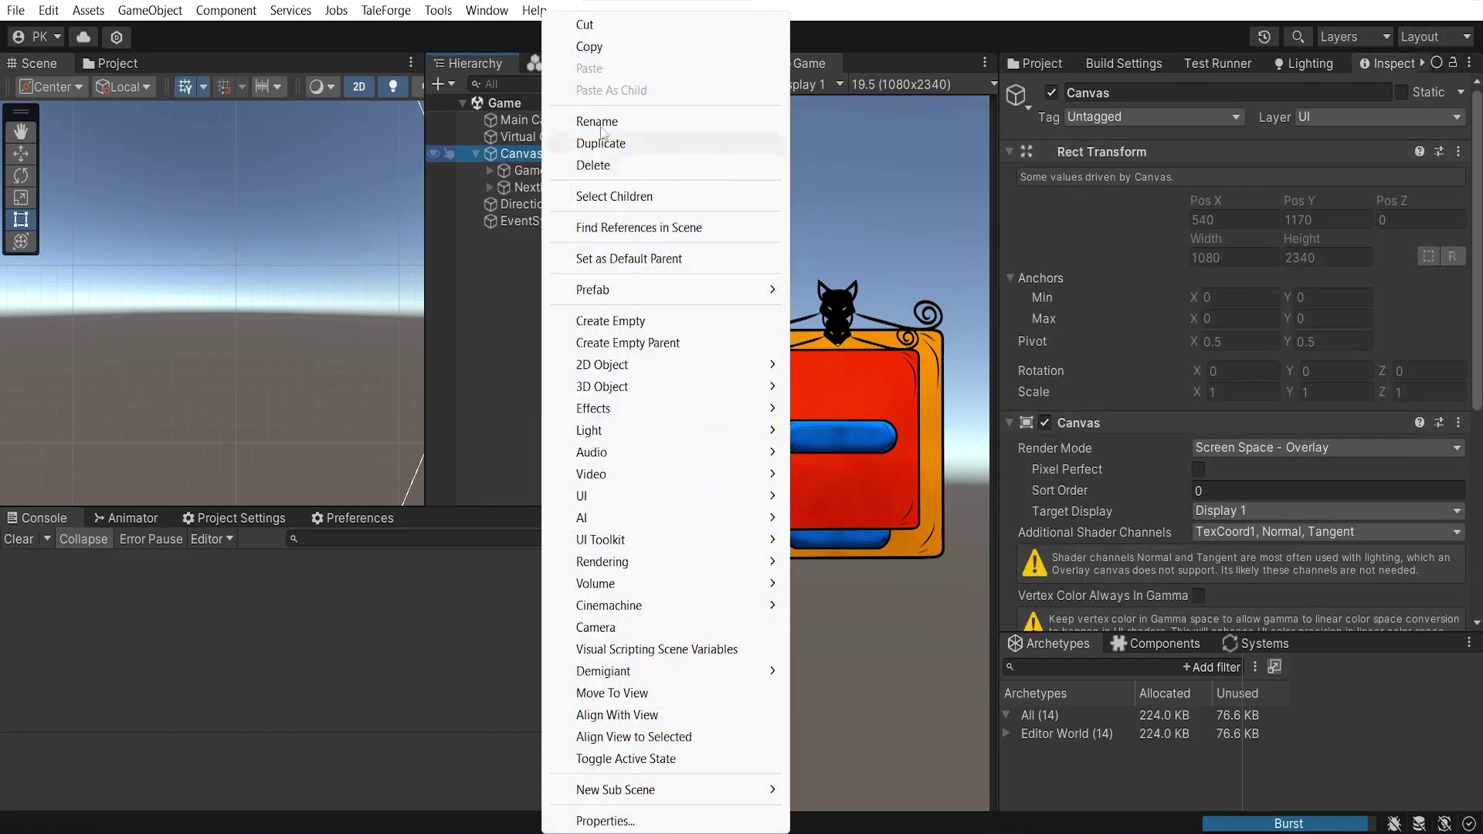
click(626, 324)
text(Points)
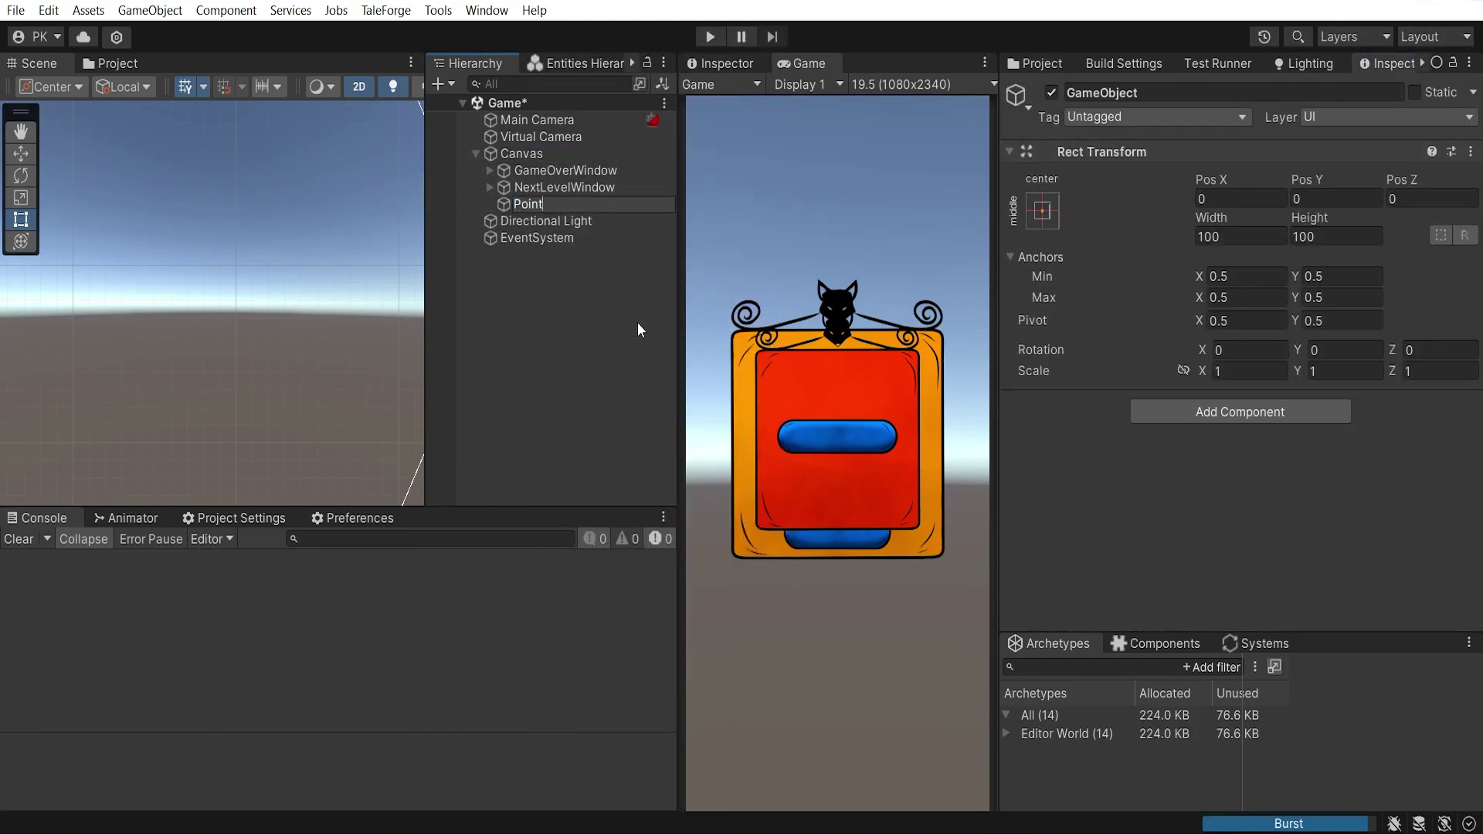
key(Return)
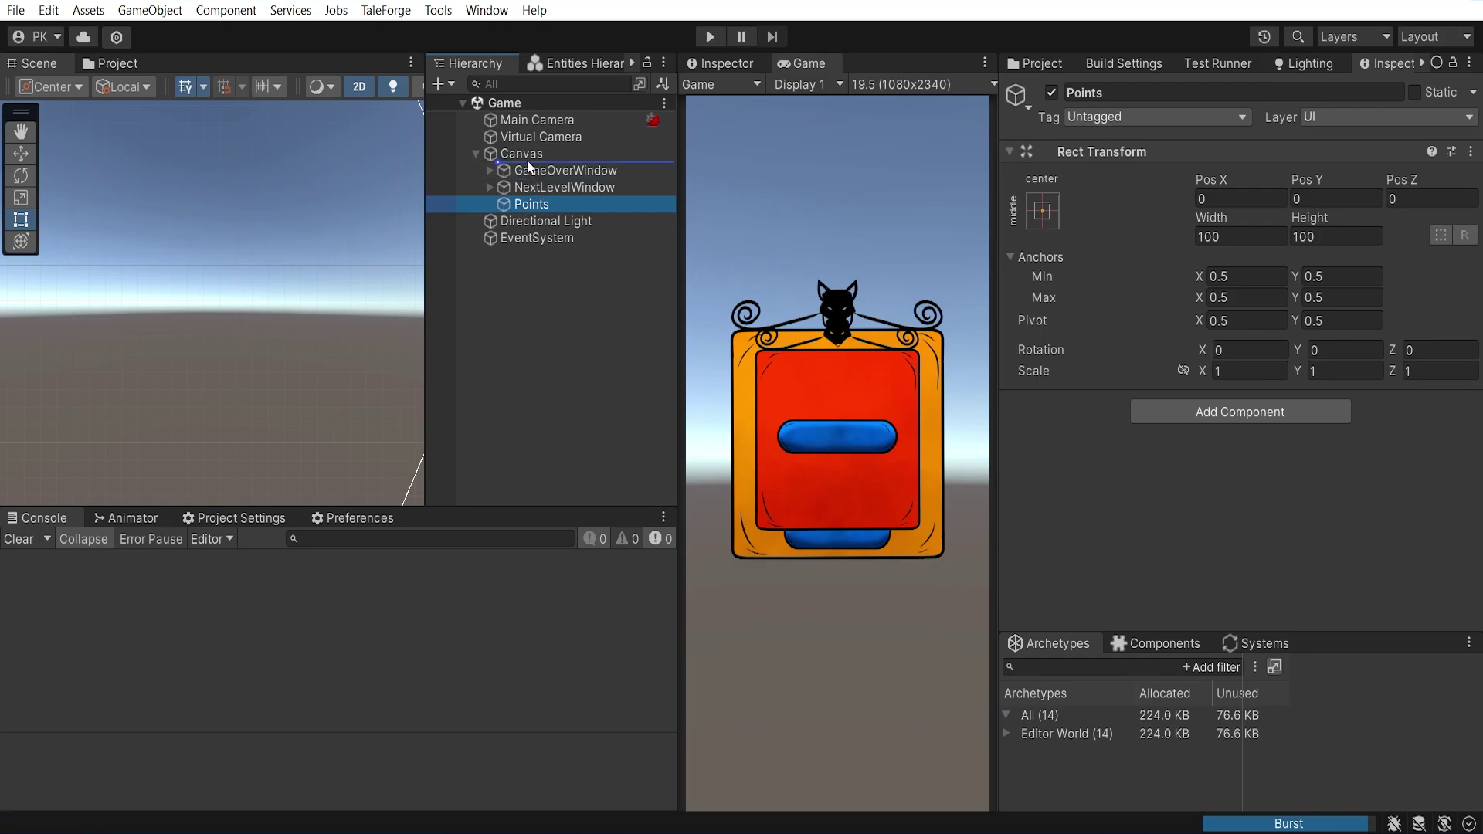
- Make Points the first Canvas child, anchored top-left at position 50, -50
drag(531, 204, 530, 169)
click(1044, 211)
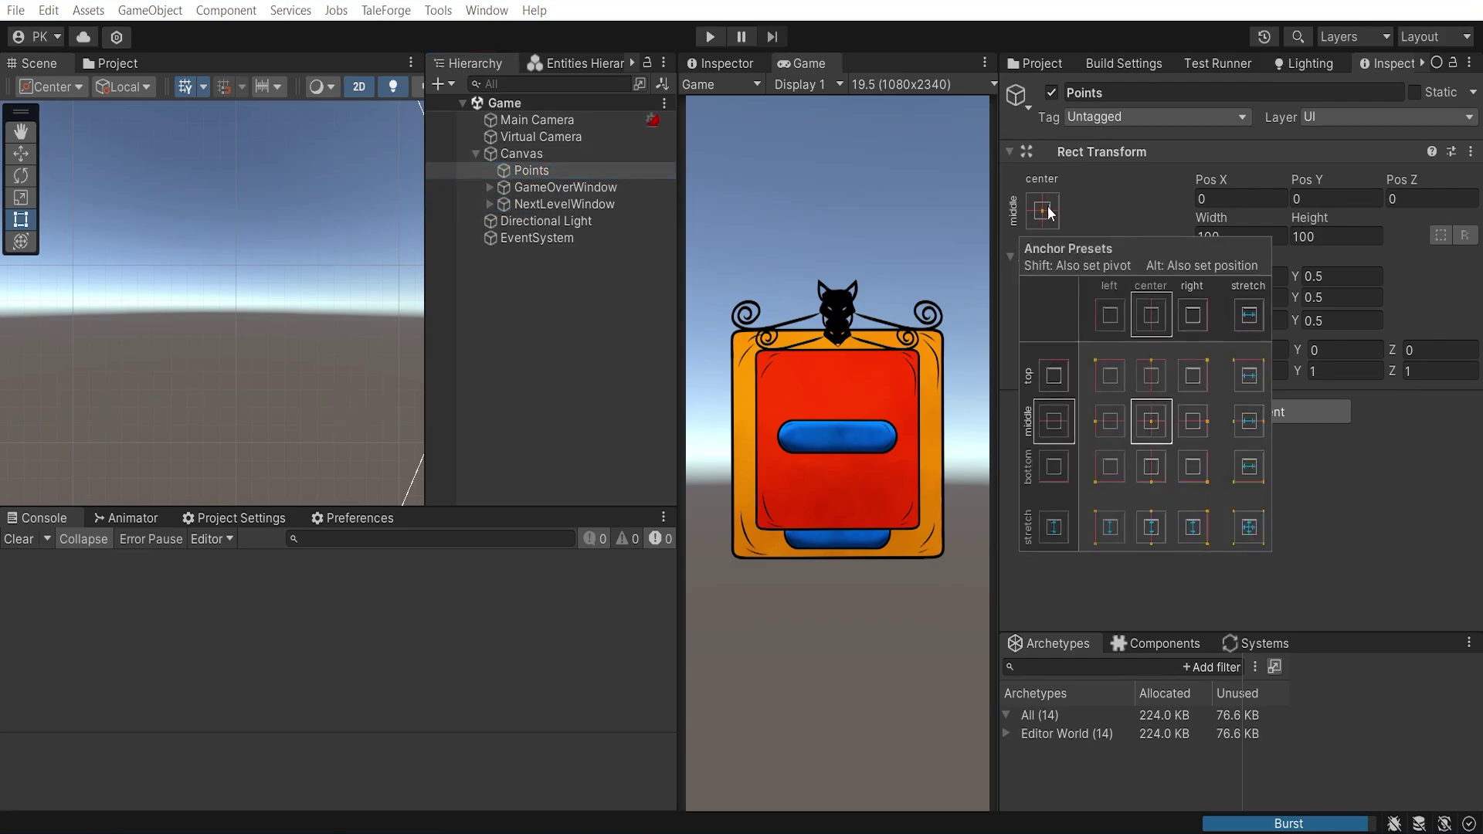
click(1112, 383)
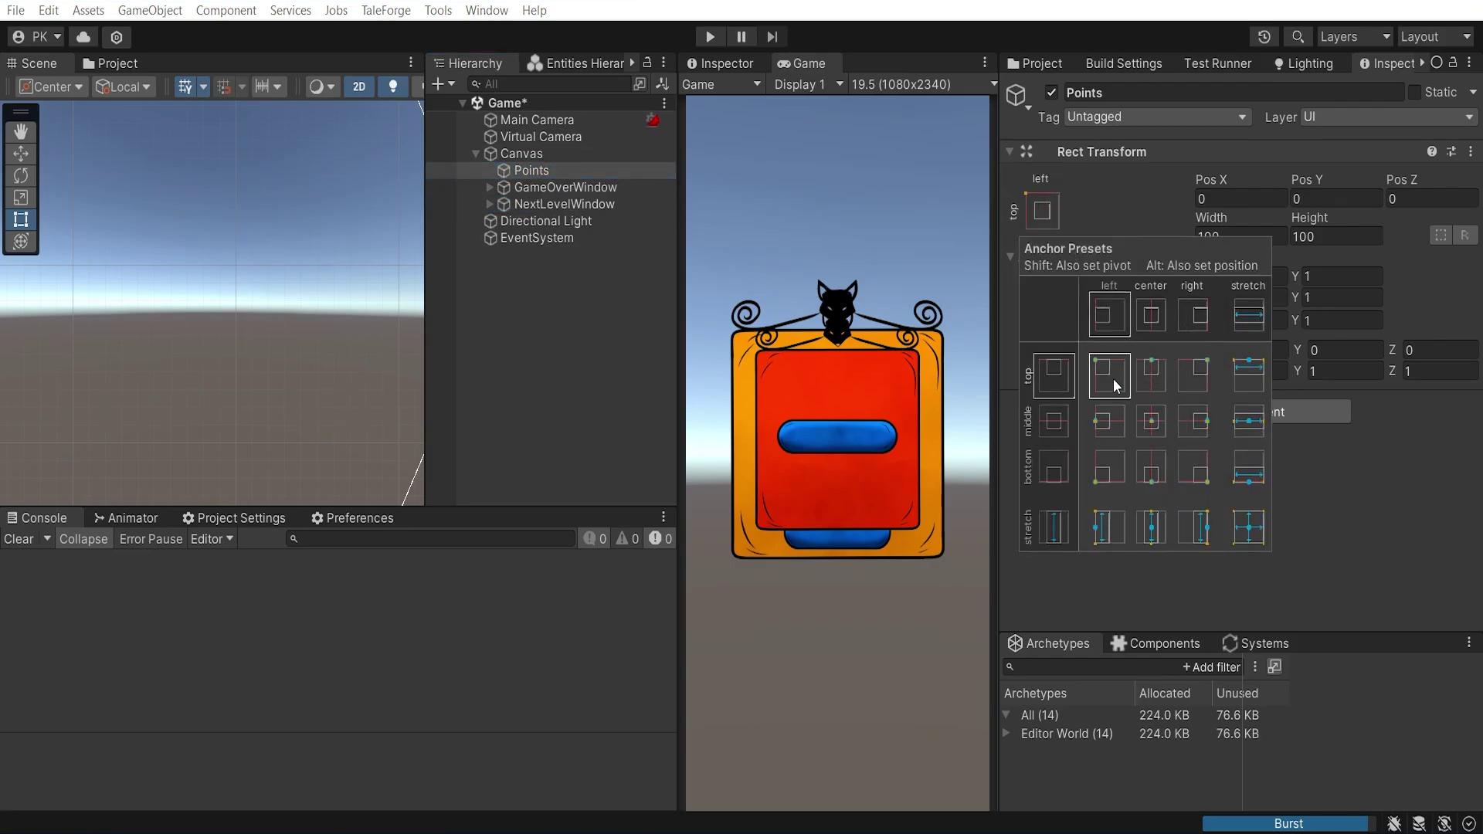
click(1220, 200)
text(-50)
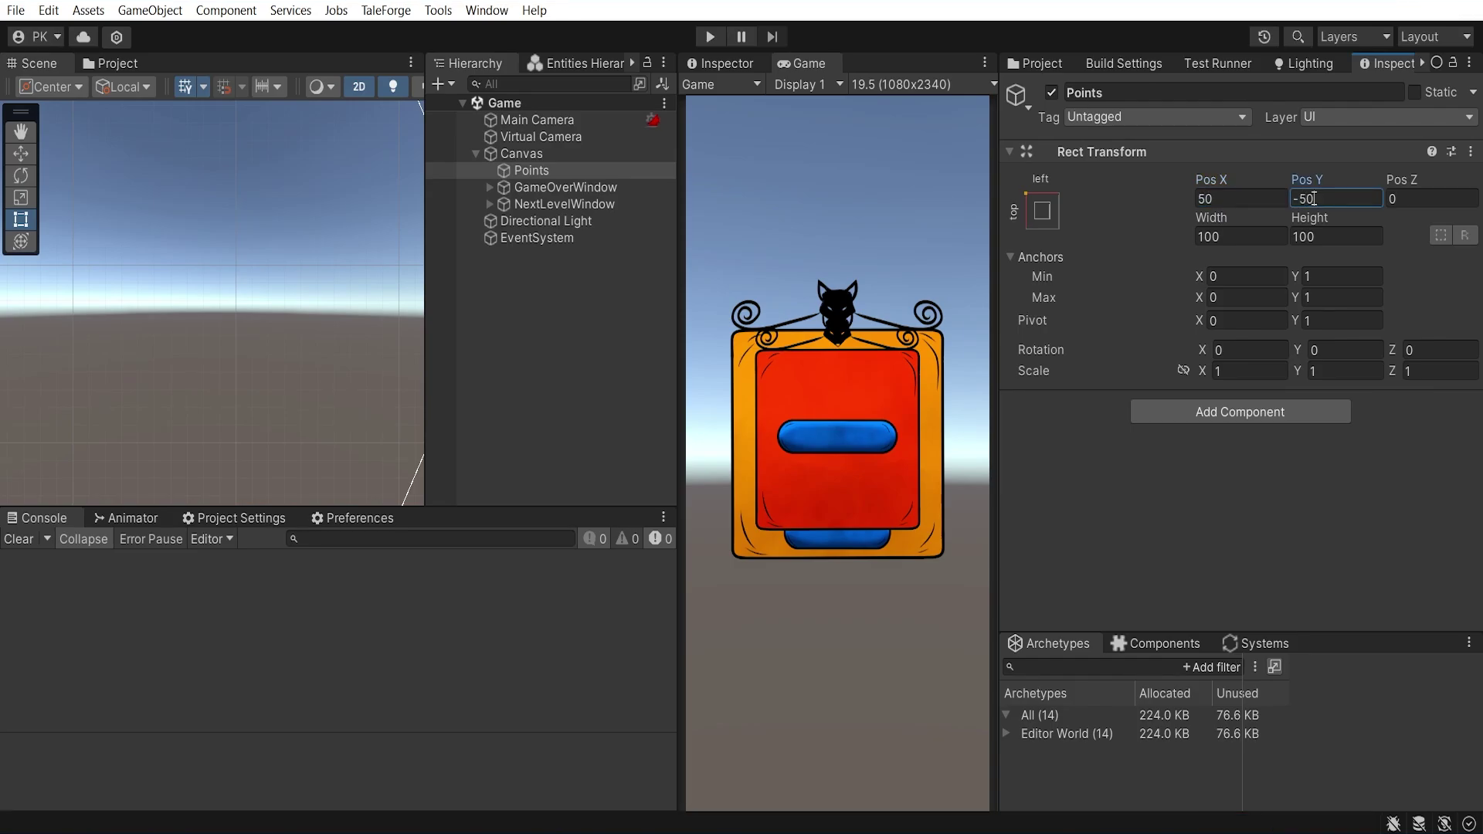
- Create a TextMeshPro text child under Points named PointsText
right_click(558, 170)
mouse_move(684, 460)
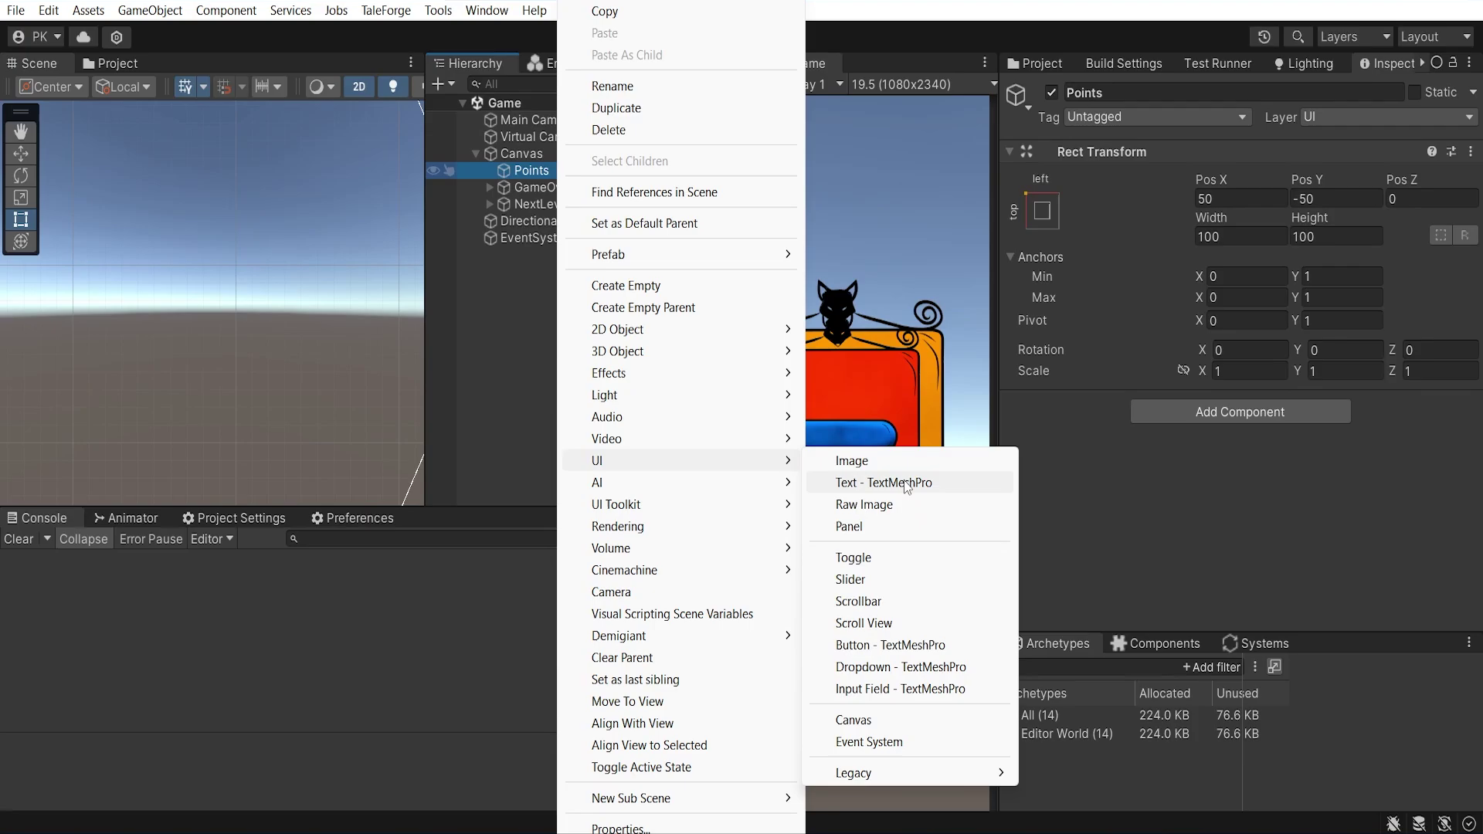
click(906, 483)
key(ctrl+s)
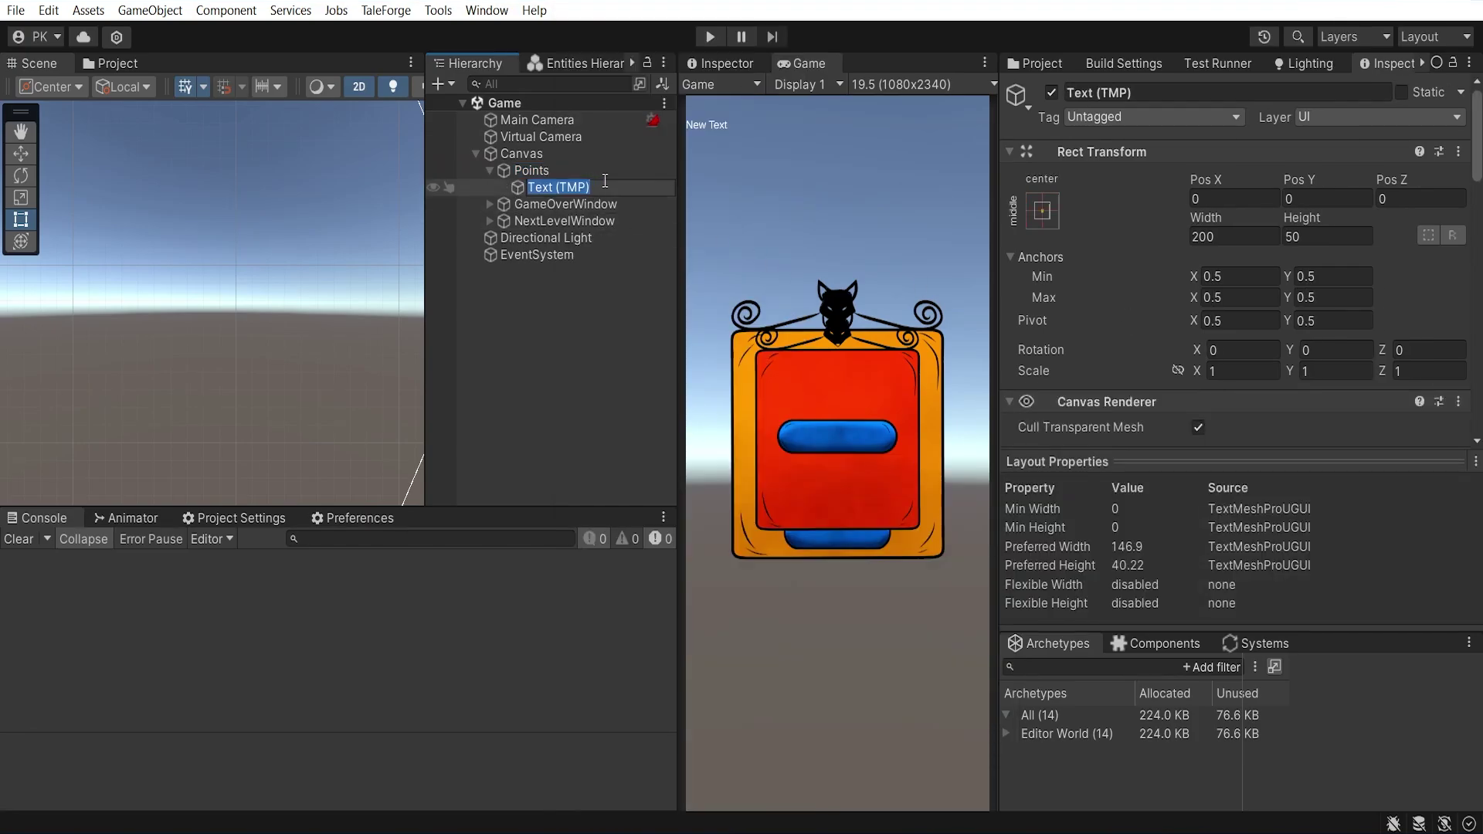
text(PointsText)
key(Return)
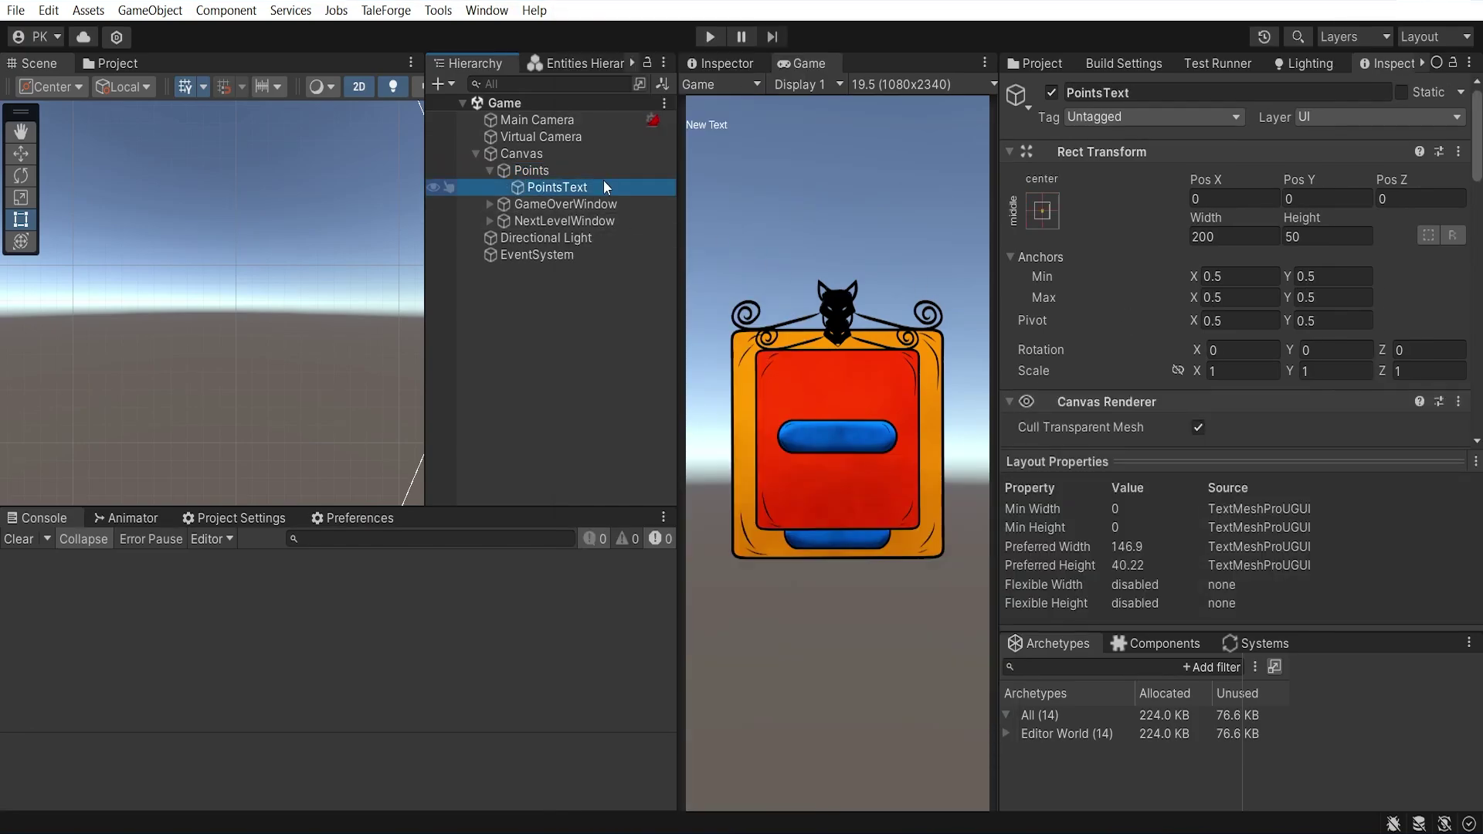
- Anchor PointsText top-left, set its text to 'Points: 0' and adjust font size
click(1042, 210)
click(1114, 373)
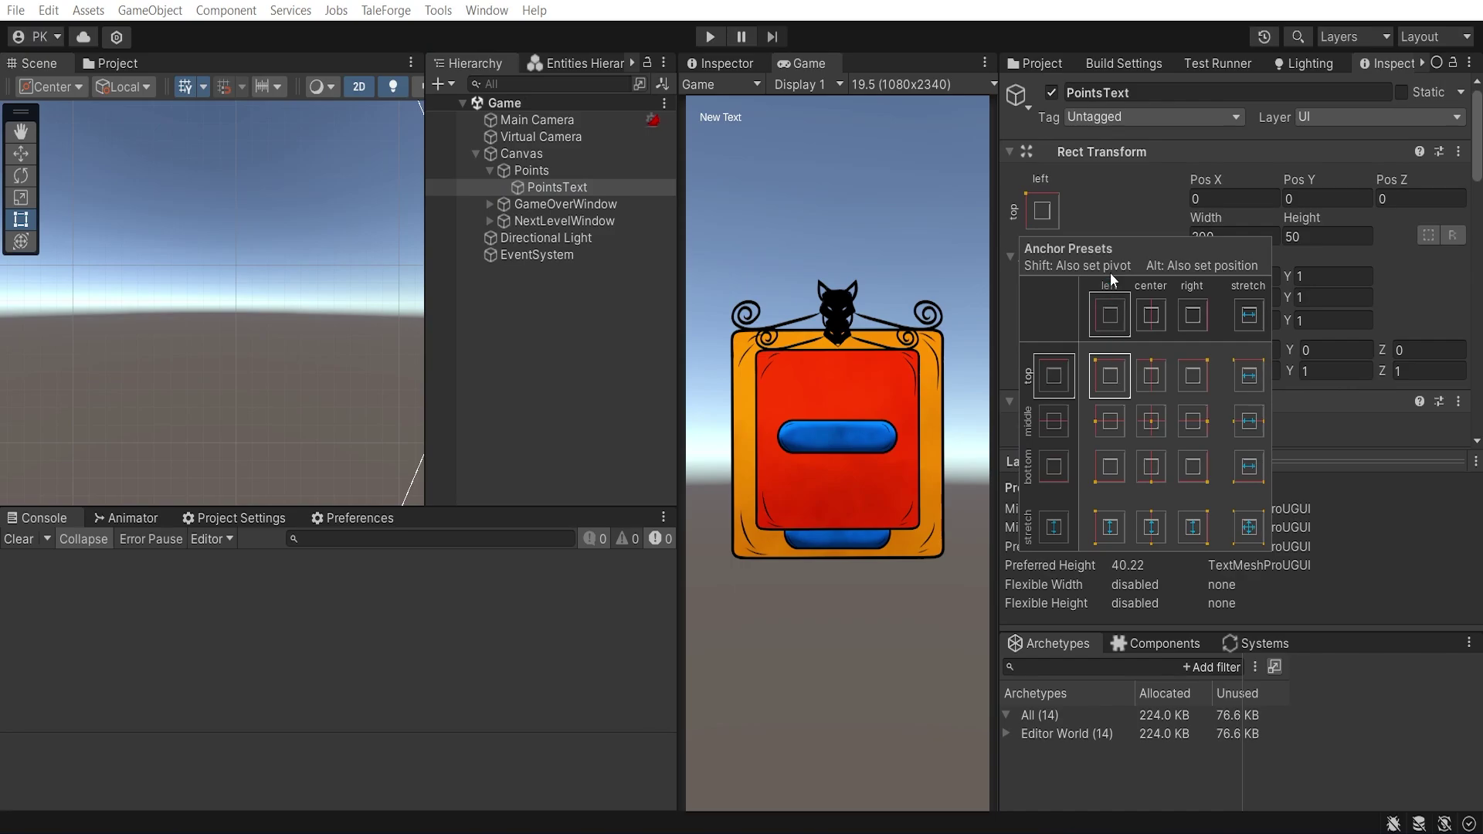
key(Escape)
scroll(1228, 348, down, 5)
click(1147, 204)
key(ctrl+a)
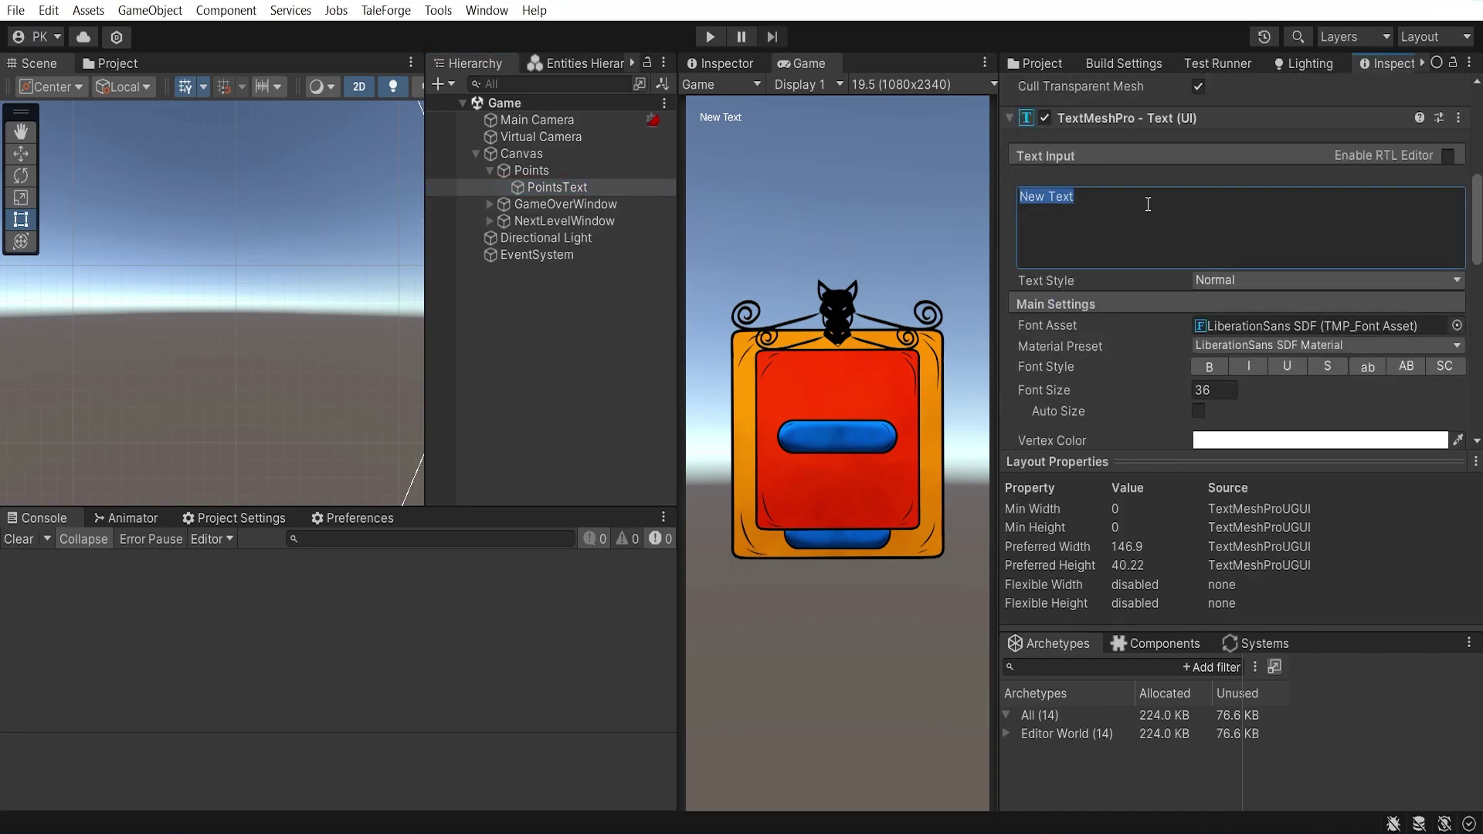
text(Points: 0)
click(1215, 389)
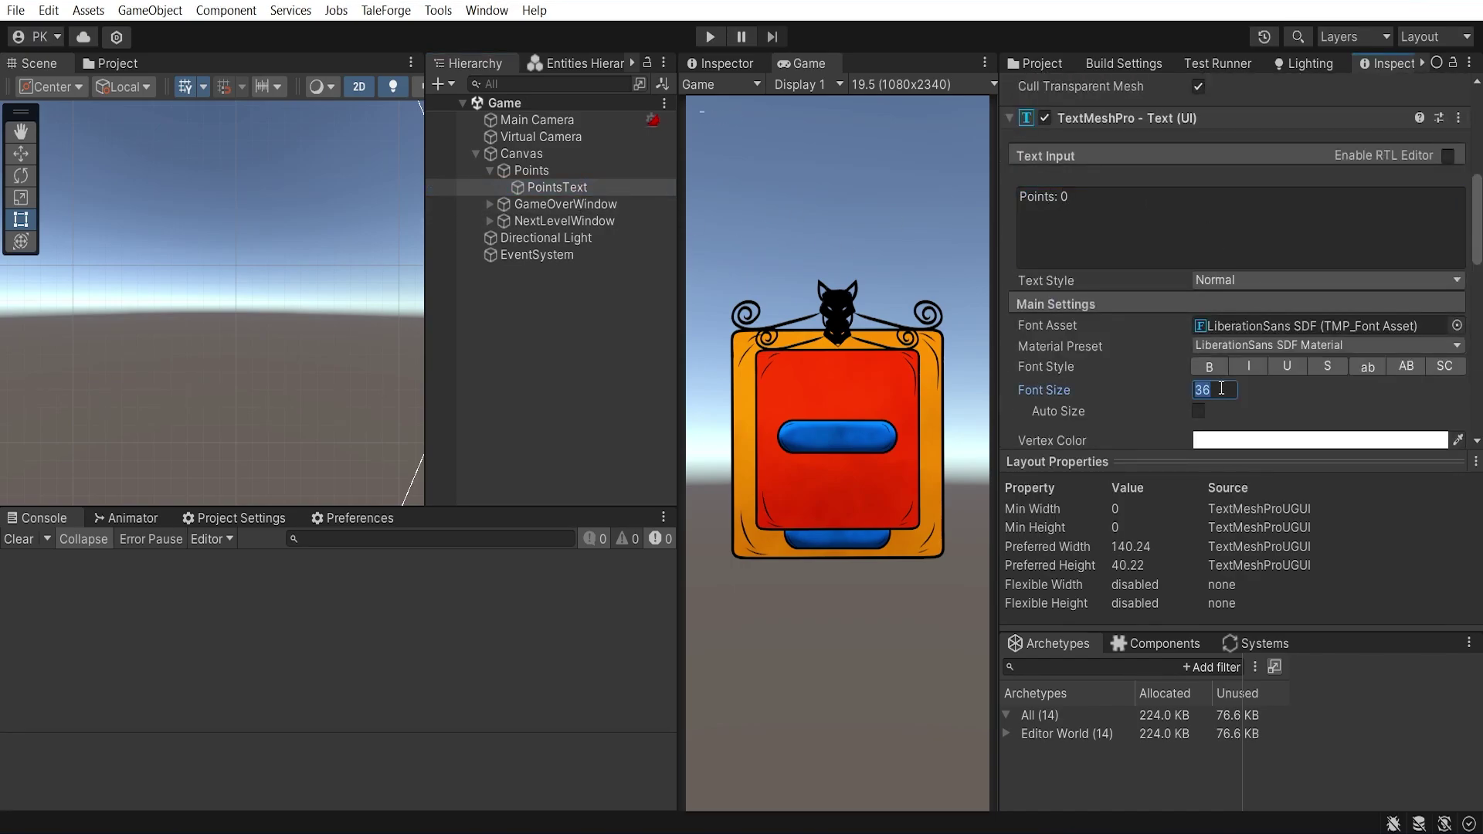
text(48)
scroll(1218, 390, up, 8)
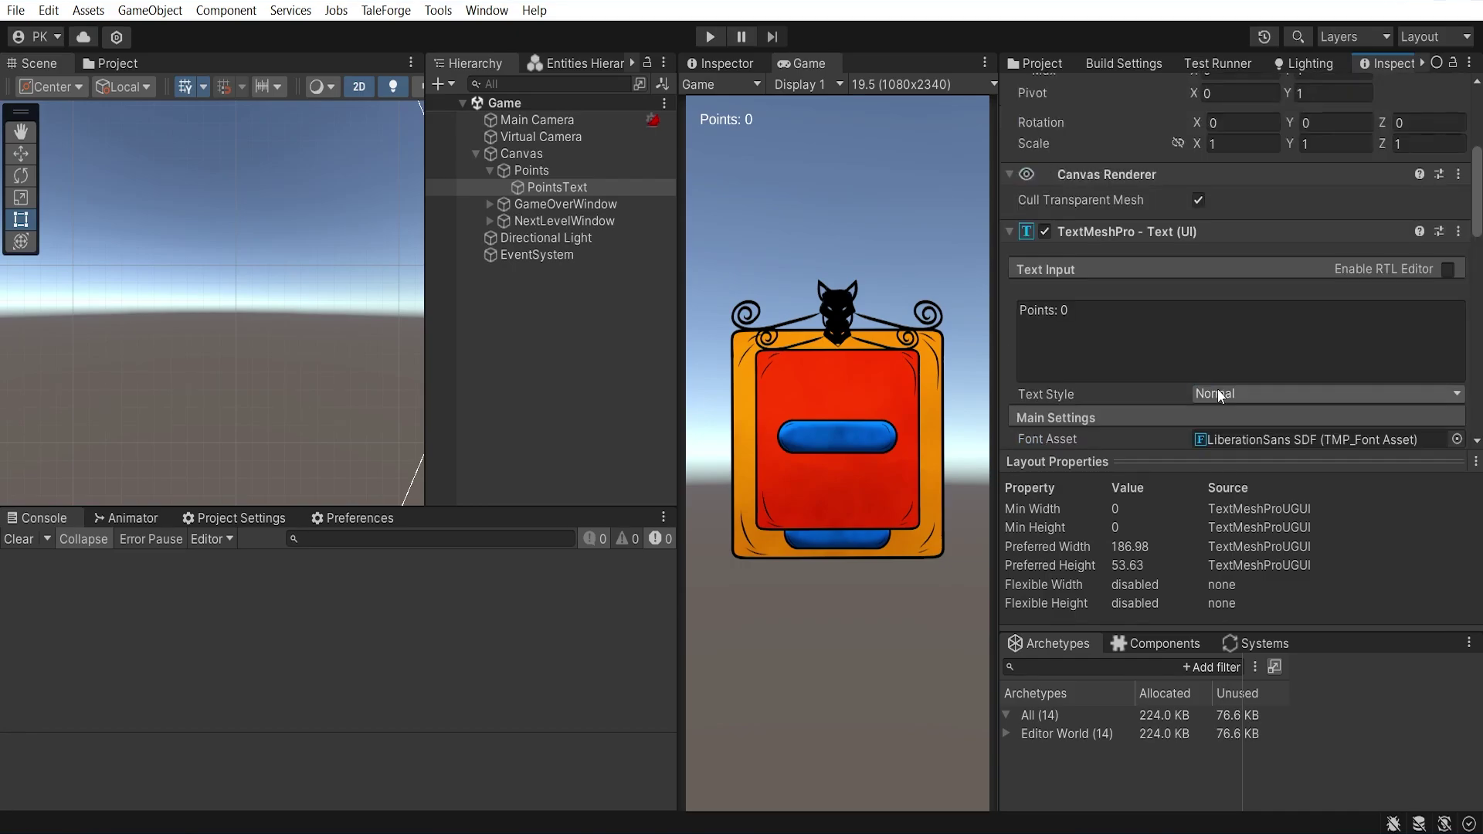
- Add PointsModel, PointsView and PointsController to Points, assigning PointsText to Points Text
click(532, 171)
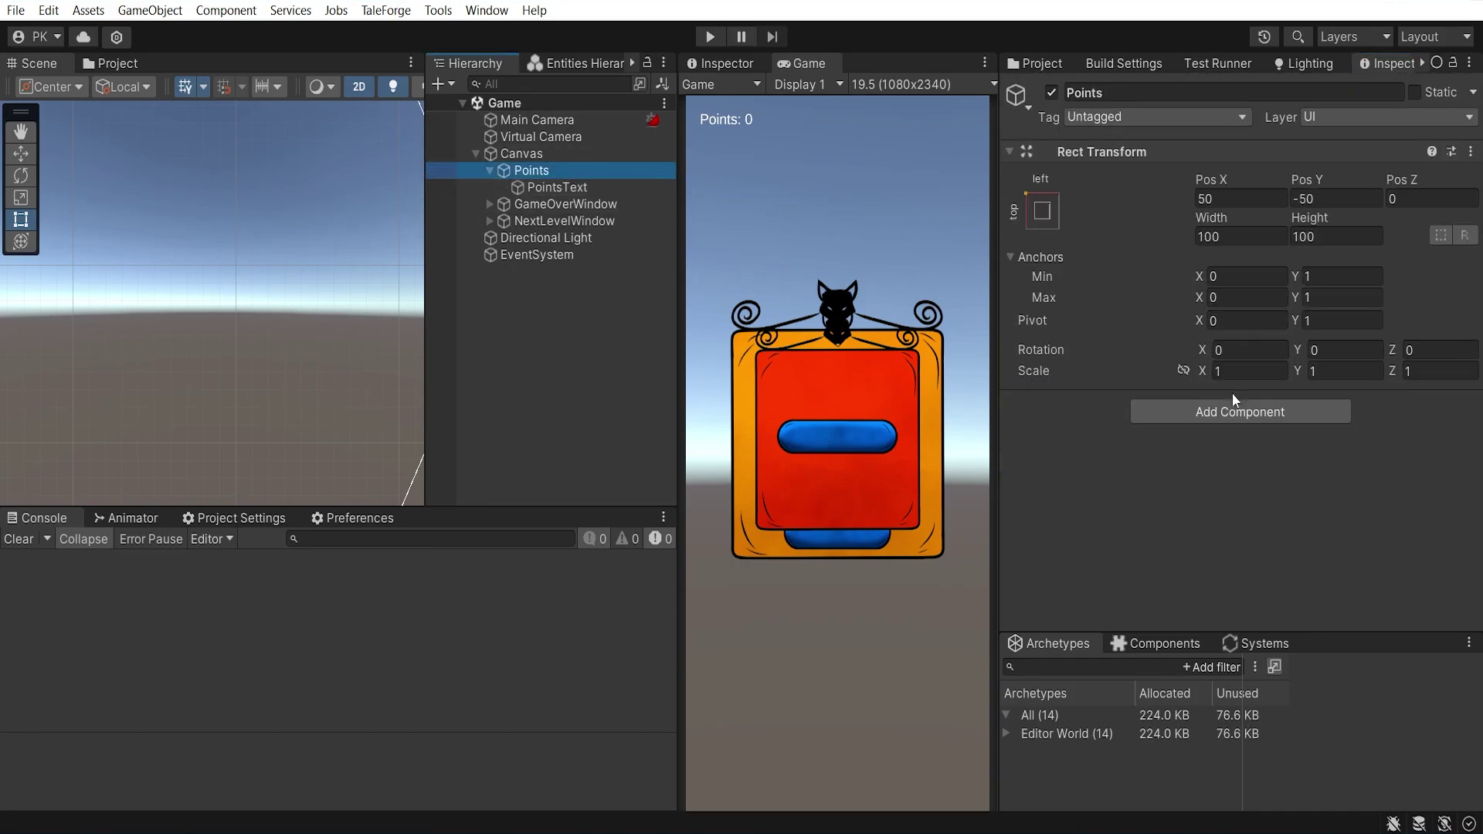
click(1239, 411)
key(Return)
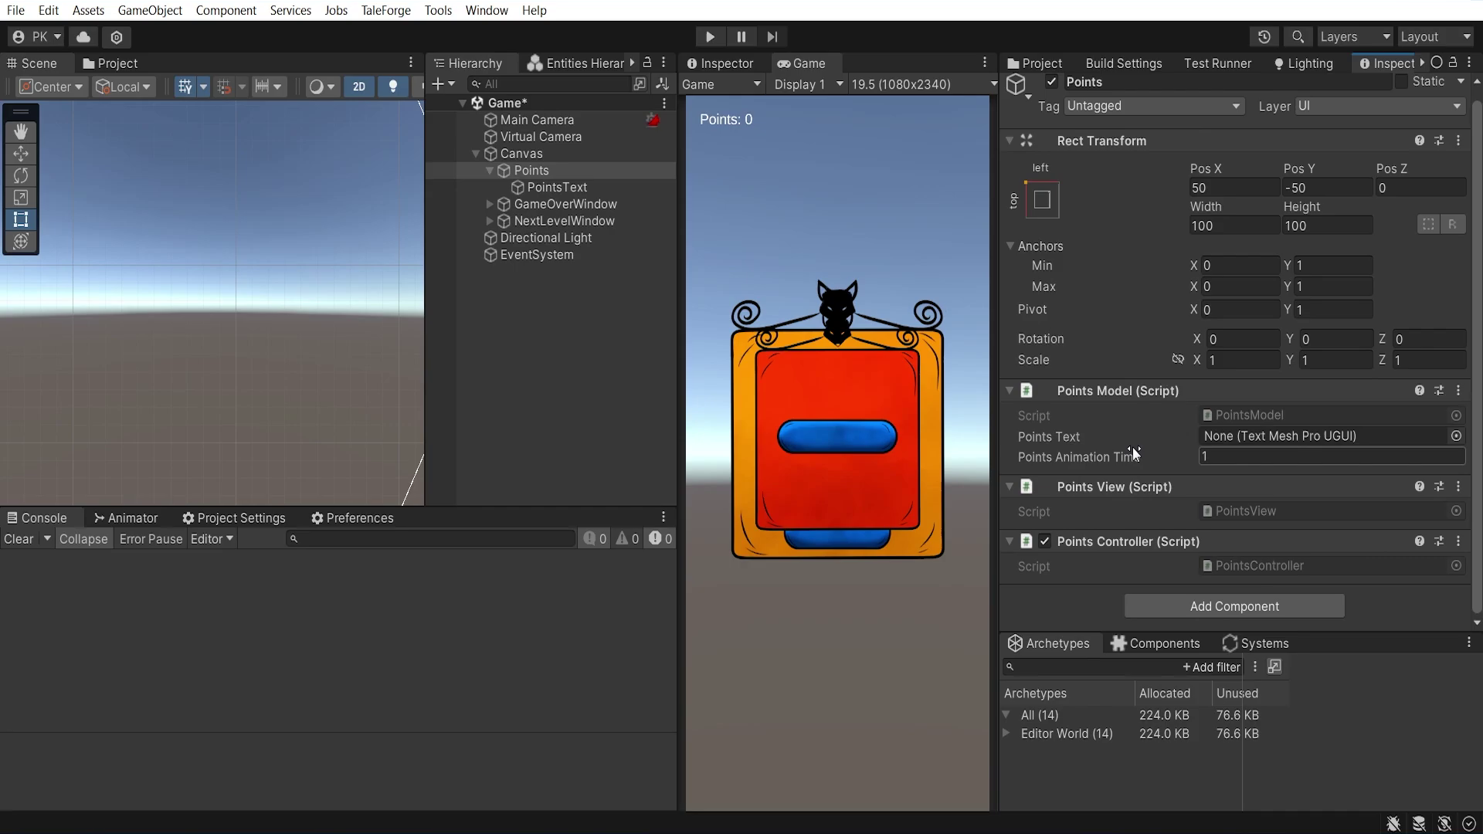
mouse_move(557, 187)
mouse_down()
mouse_move(1286, 452)
mouse_move(1280, 438)
mouse_up()
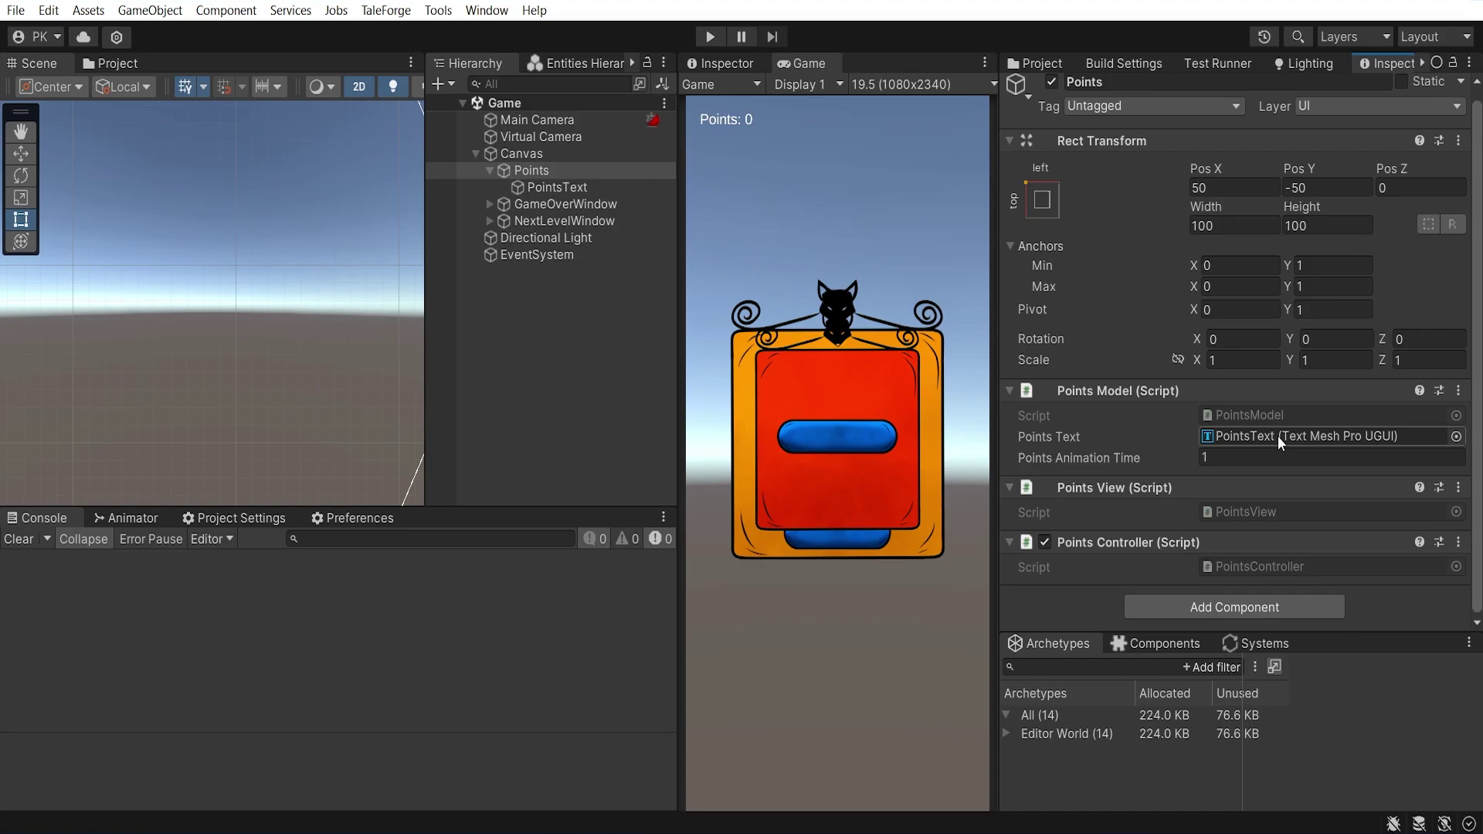
- Open the Main scene from Assets/Scenes and start the game
click(1019, 69)
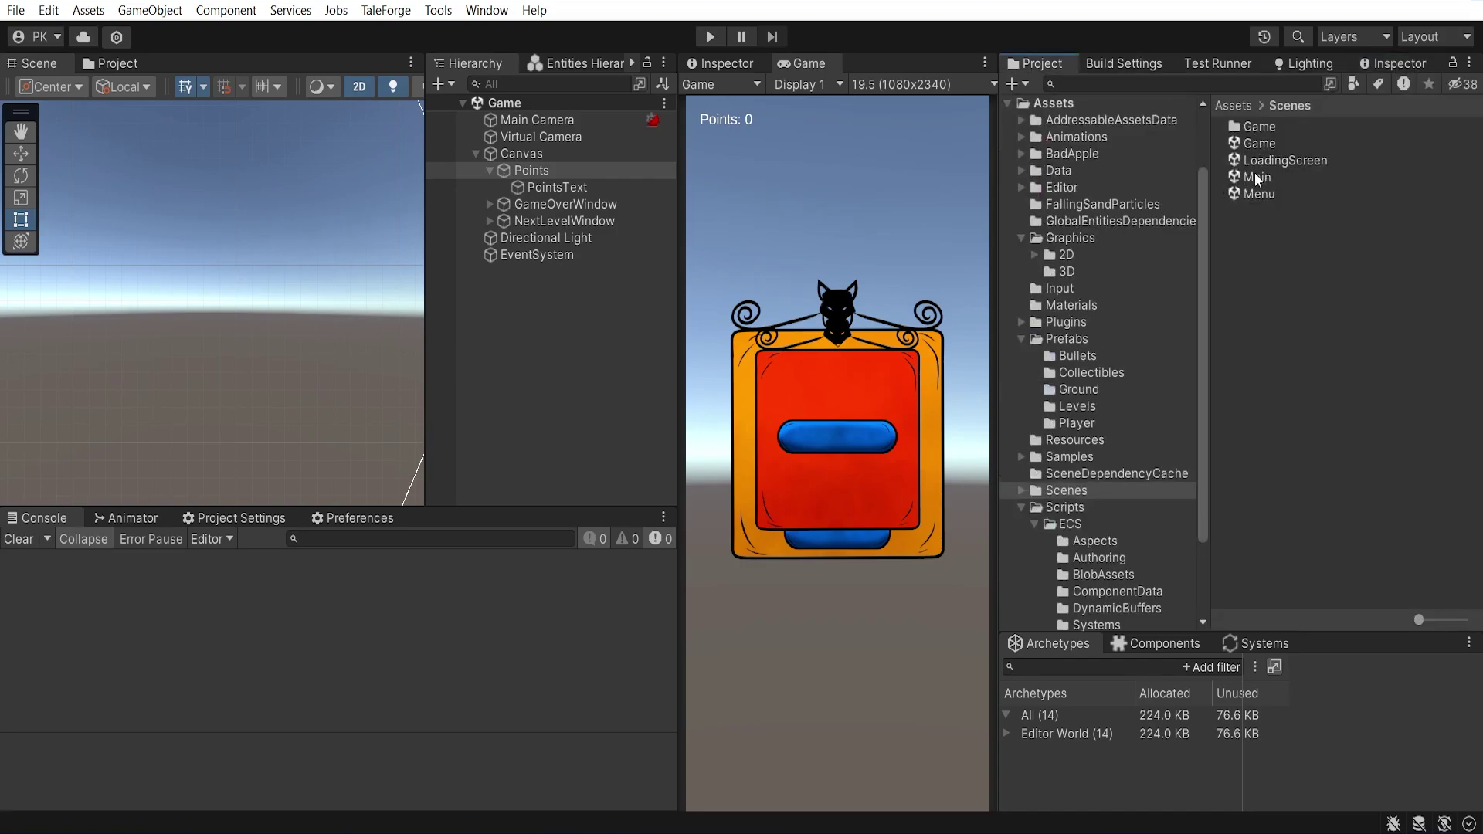
double_click(1257, 177)
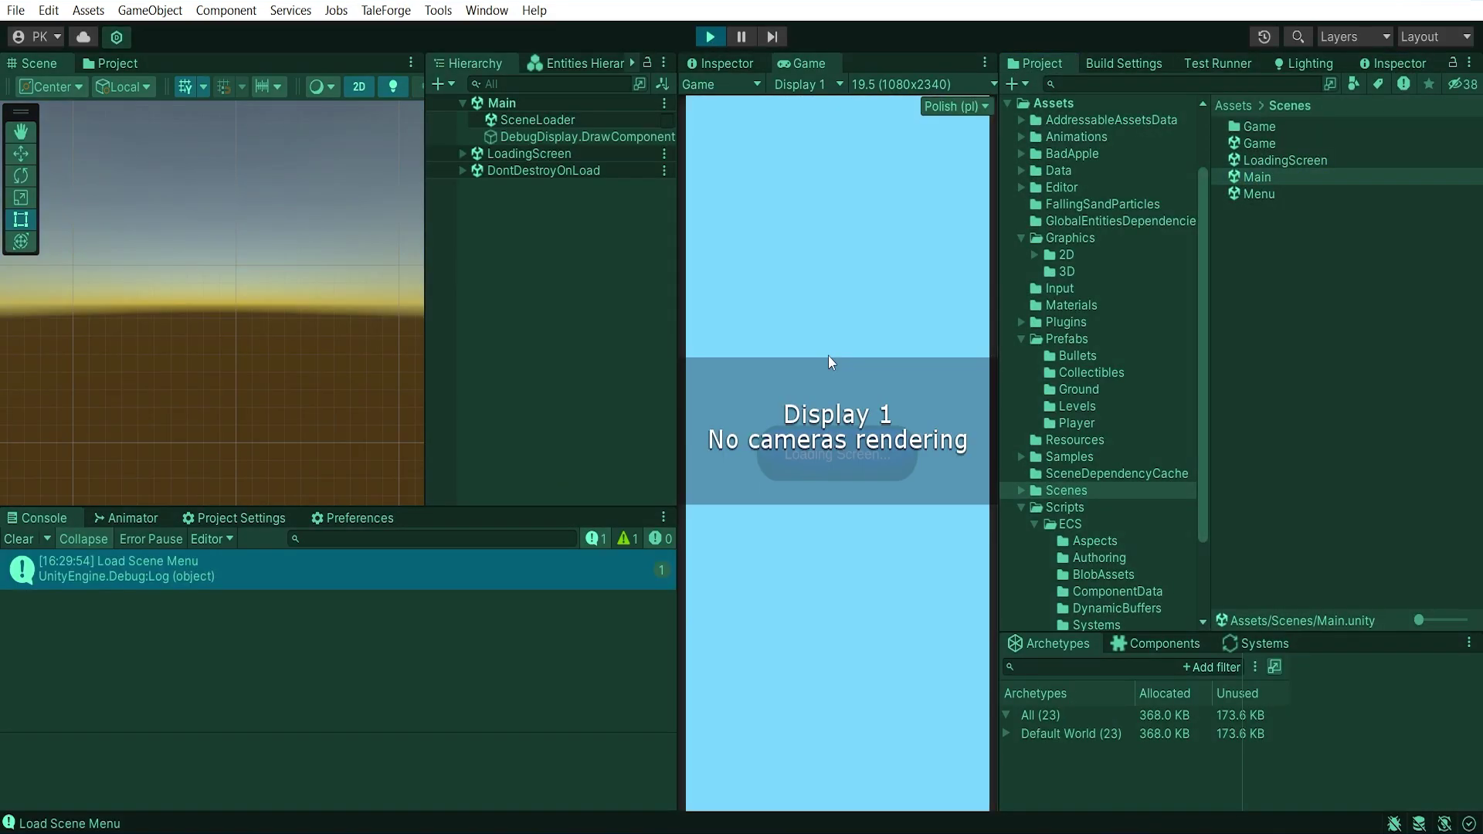
click(871, 426)
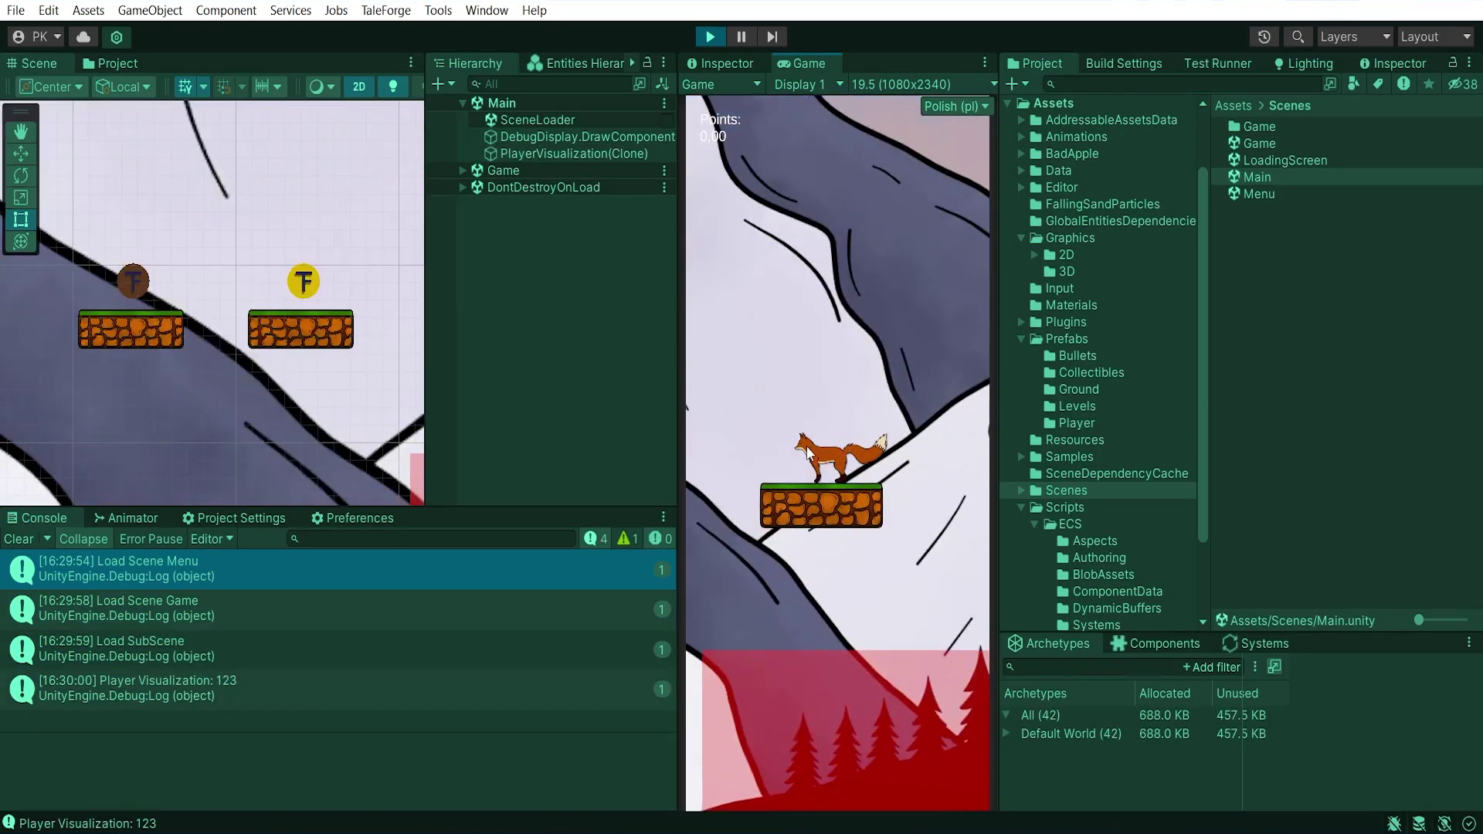
- Jump the fox across platforms to collect coins, raising the counter to 6.00
click(791, 421)
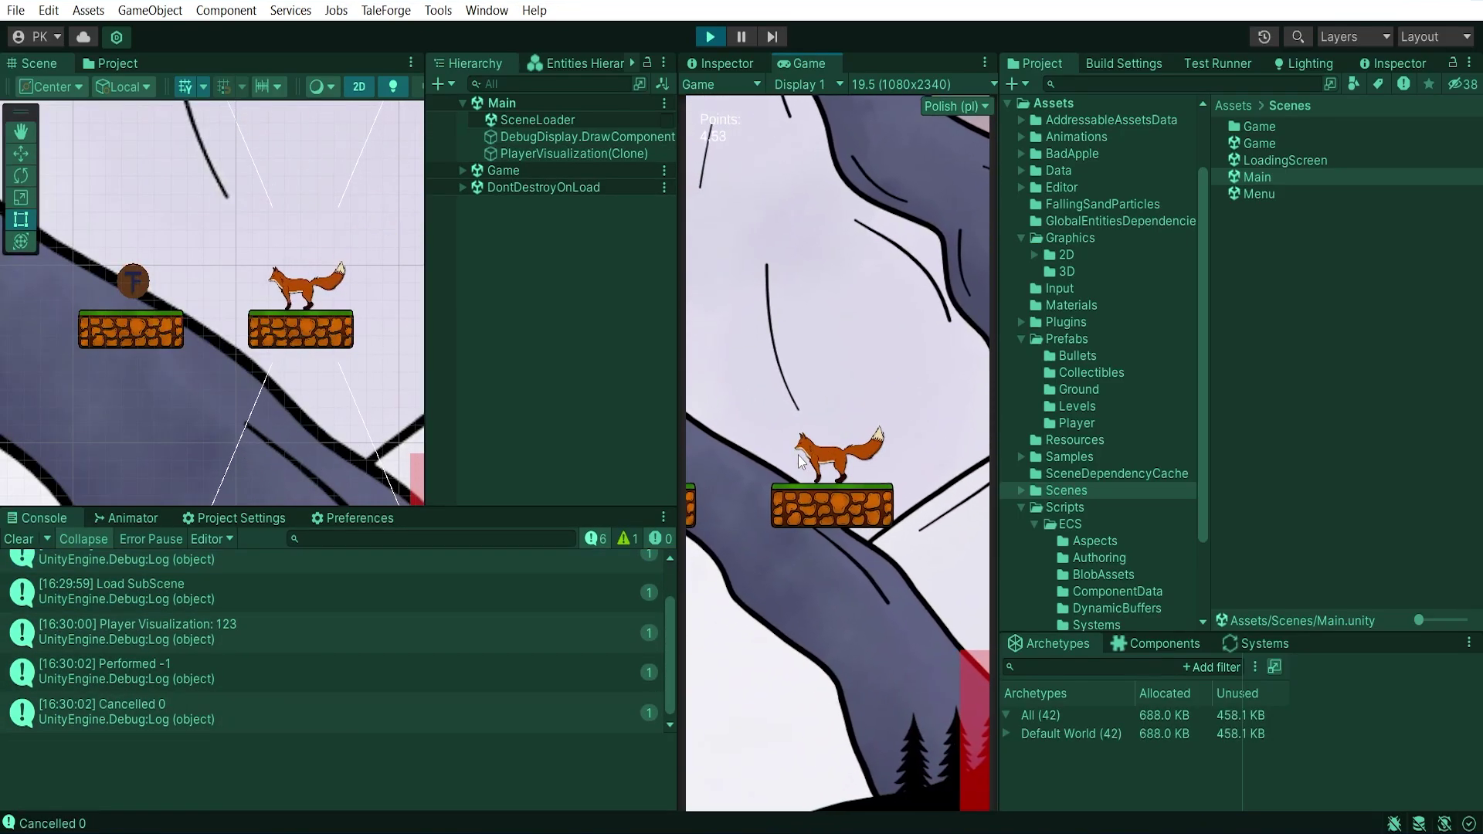
click(799, 455)
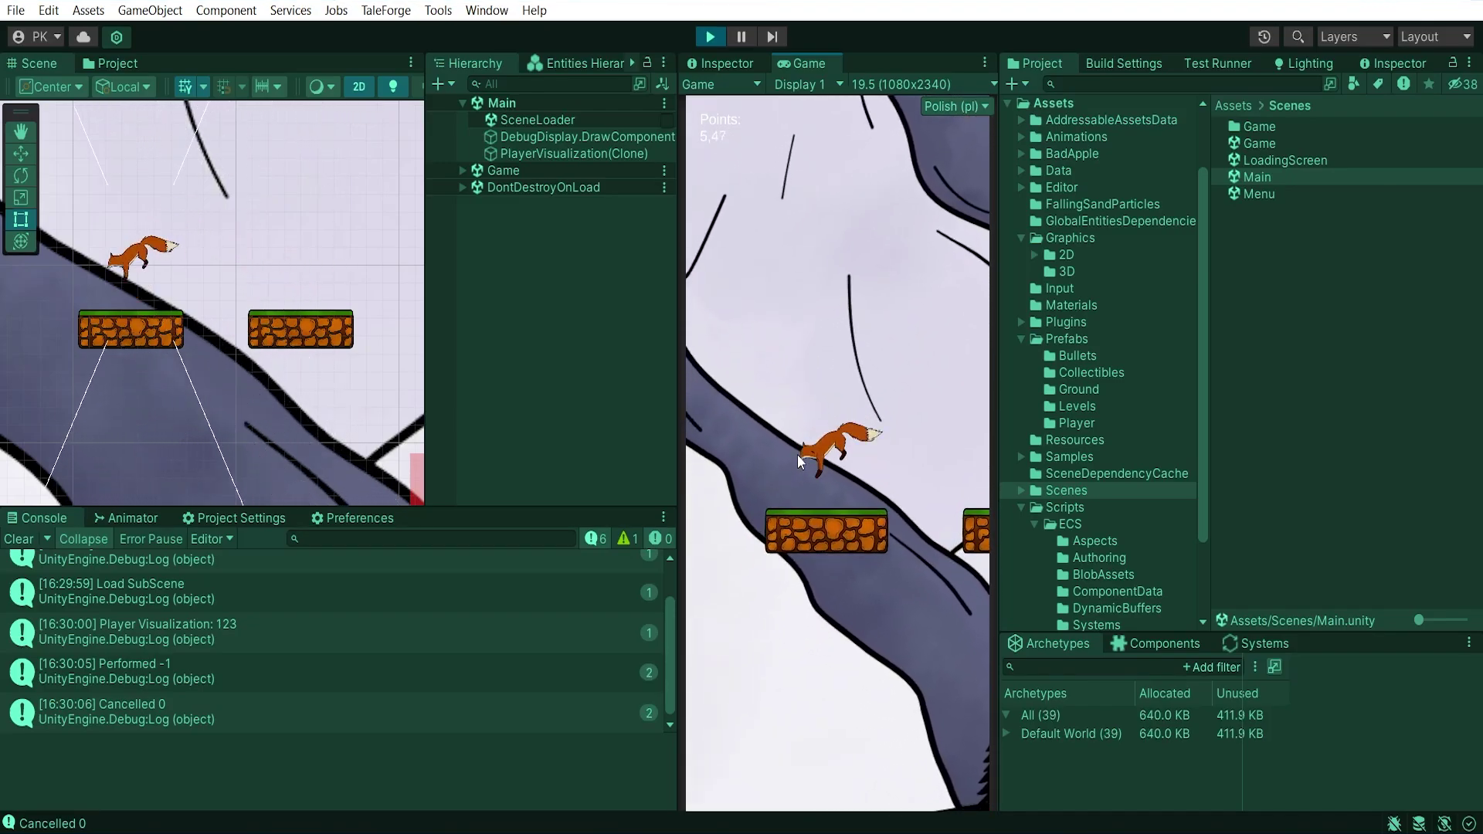
click(898, 226)
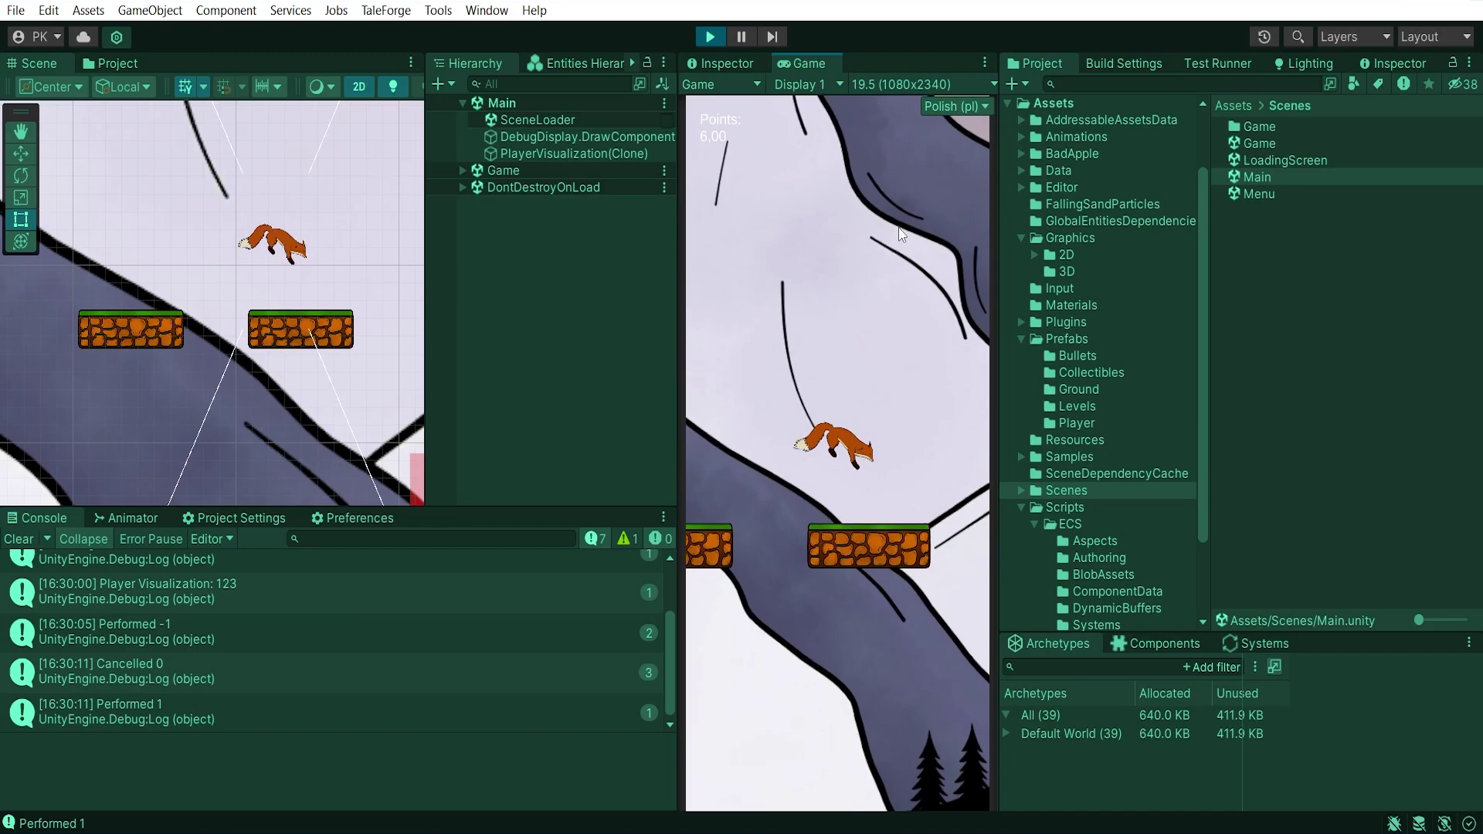
click(898, 227)
click(897, 227)
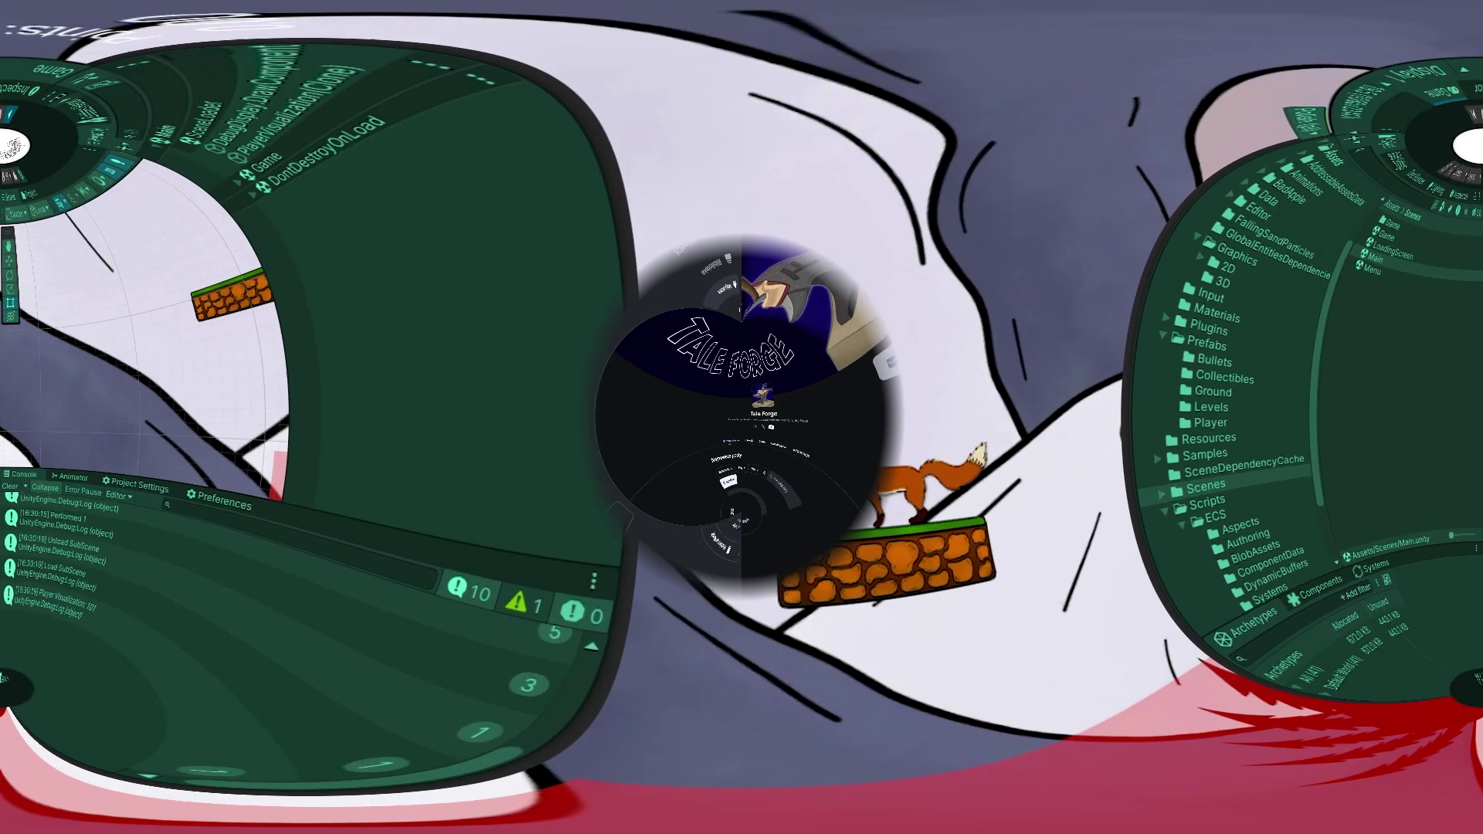
scroll(1299, 581, down, 3)
scroll(1274, 571, down, 3)
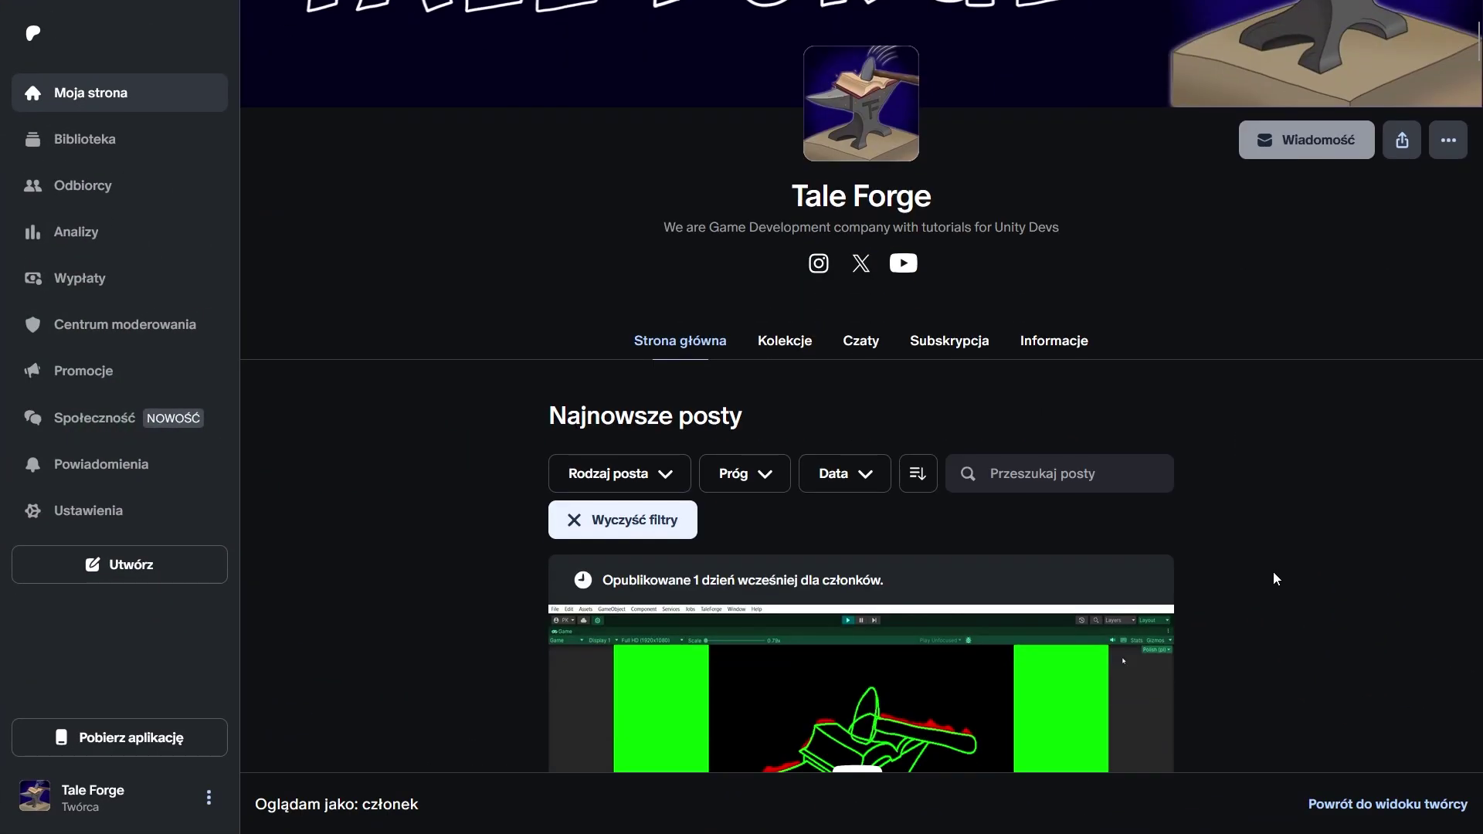
scroll(1272, 569, down, 4)
scroll(1269, 567, down, 4)
scroll(1269, 568, down, 4)
scroll(1265, 567, down, 3)
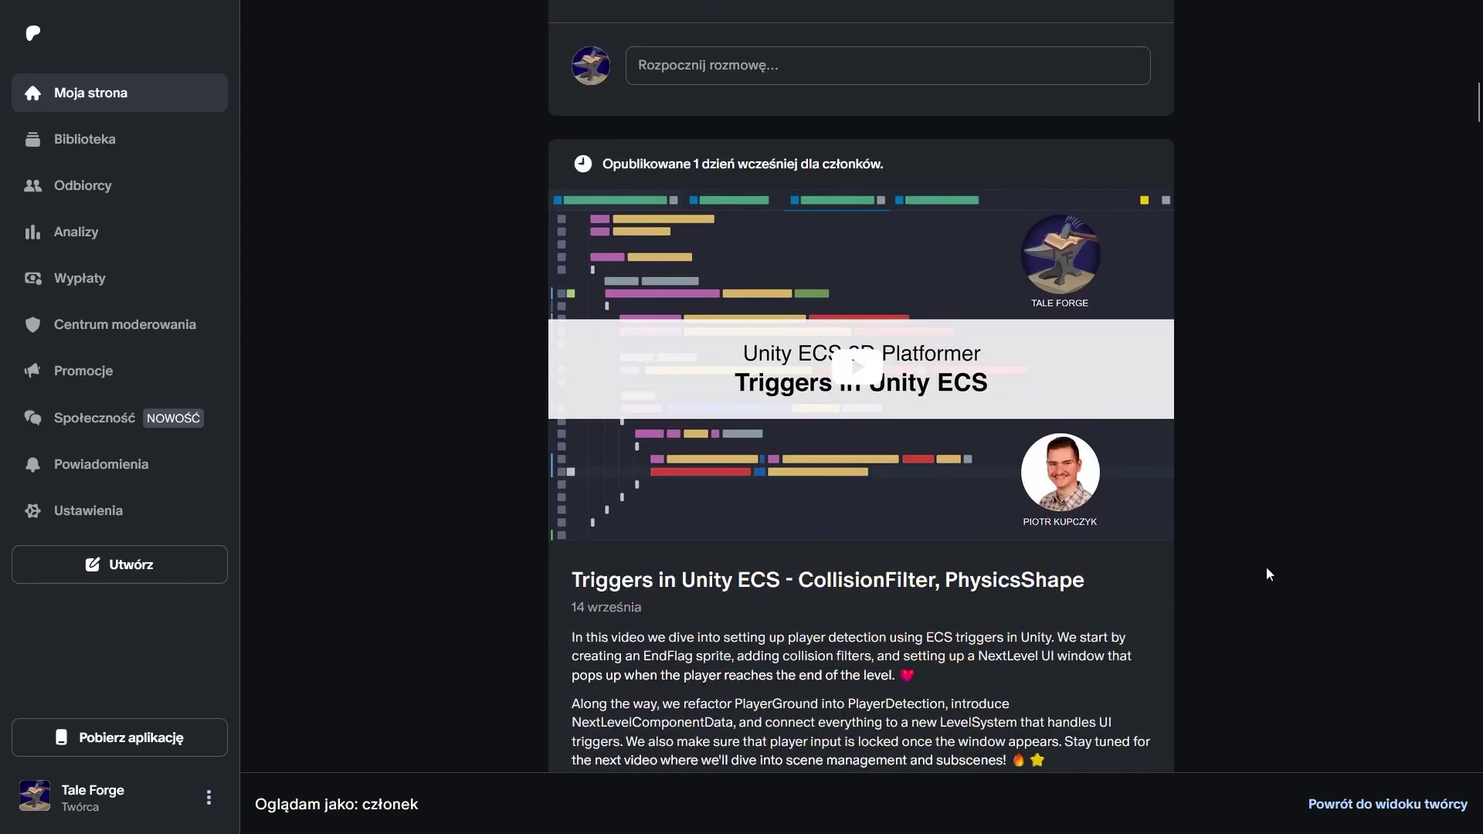
scroll(1266, 566, down, 2)
scroll(1266, 566, down, 5)
scroll(1267, 567, down, 1)
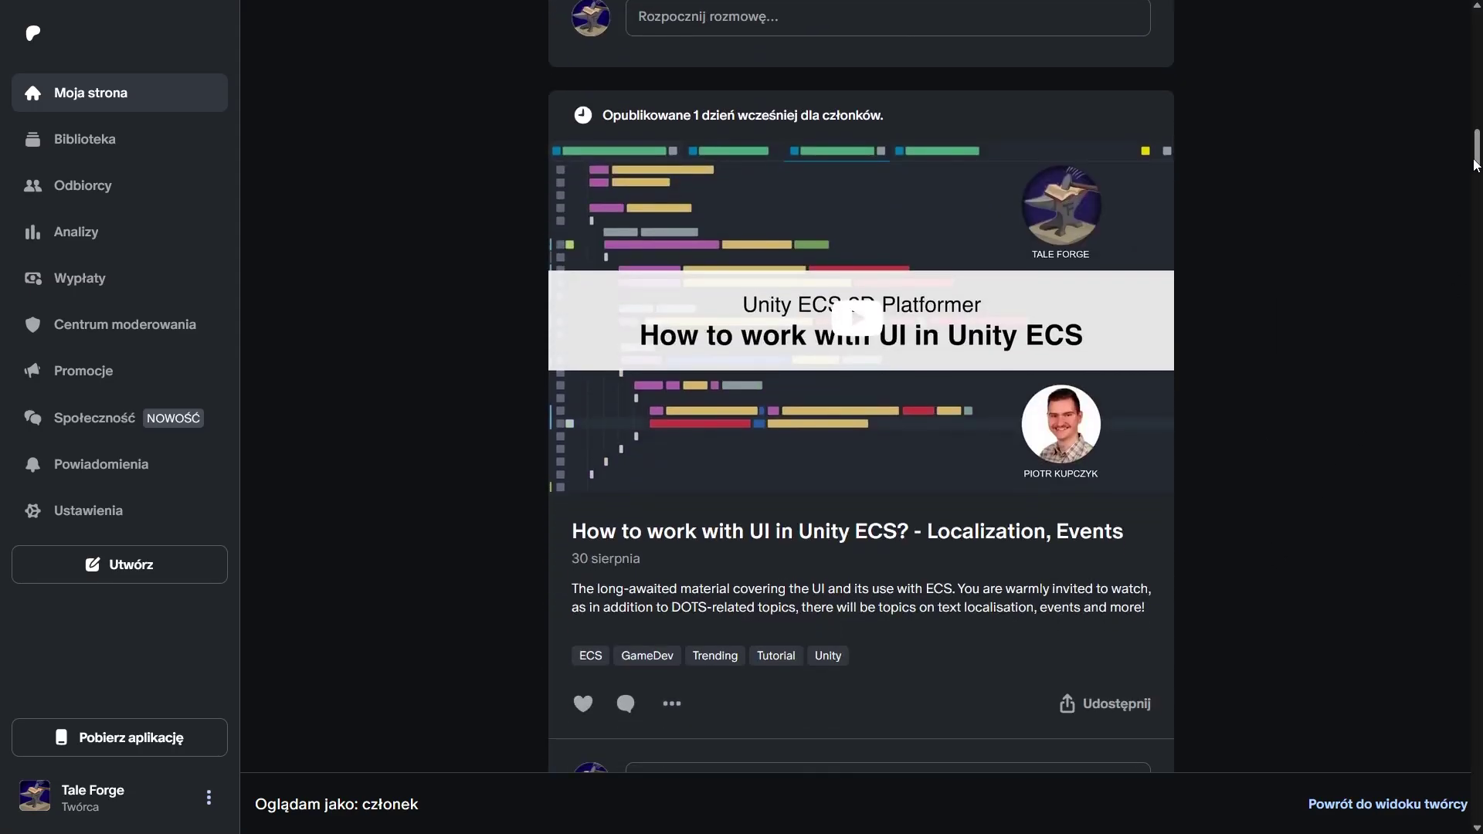
drag(1478, 163, 1478, 12)
- Open Tale Forge's Exclusive Code collection and expand the Time Utils post
click(785, 544)
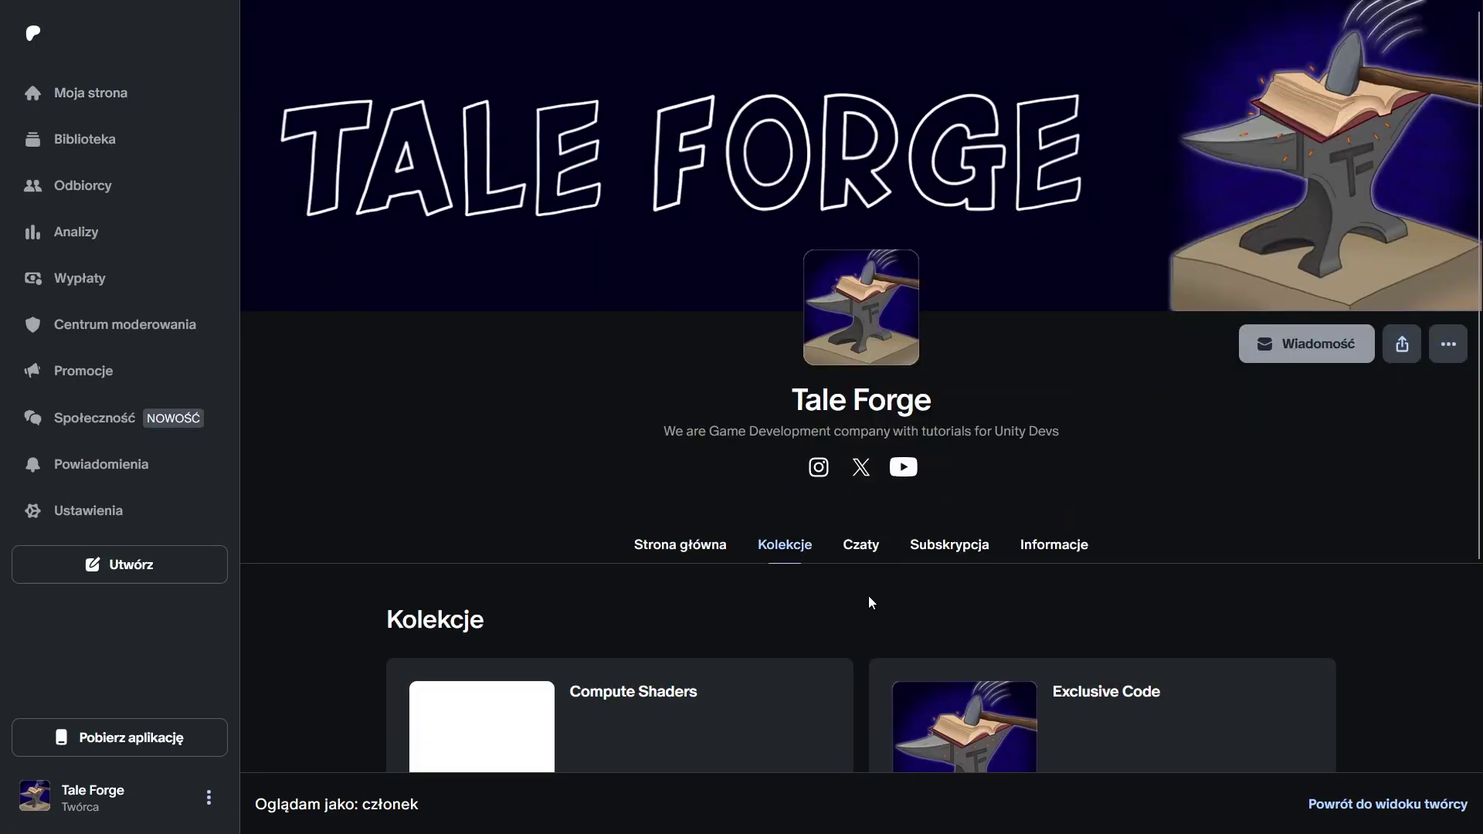
scroll(952, 560, down, 2)
click(962, 555)
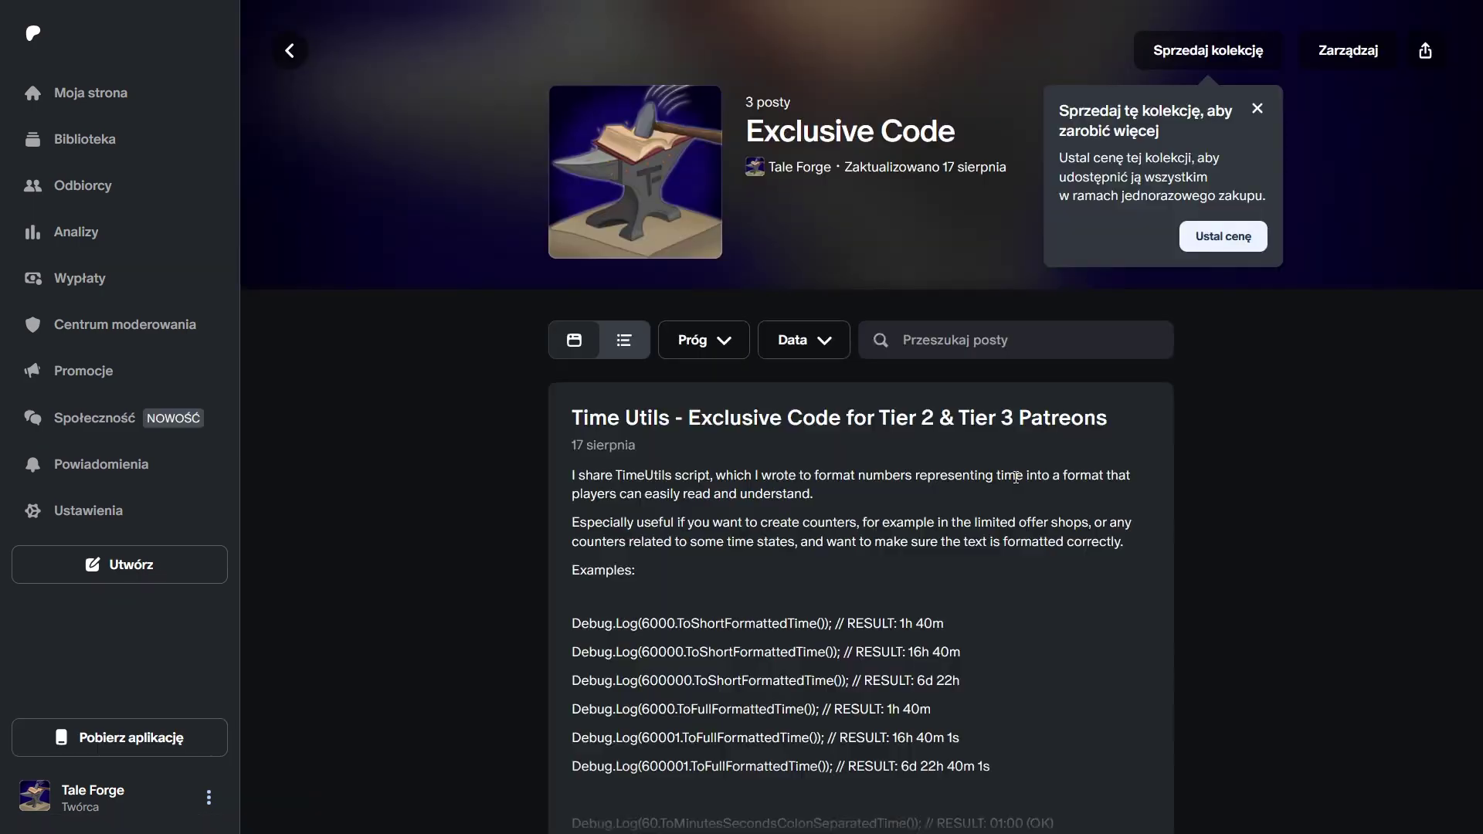
scroll(1208, 449, down, 3)
scroll(1207, 449, down, 3)
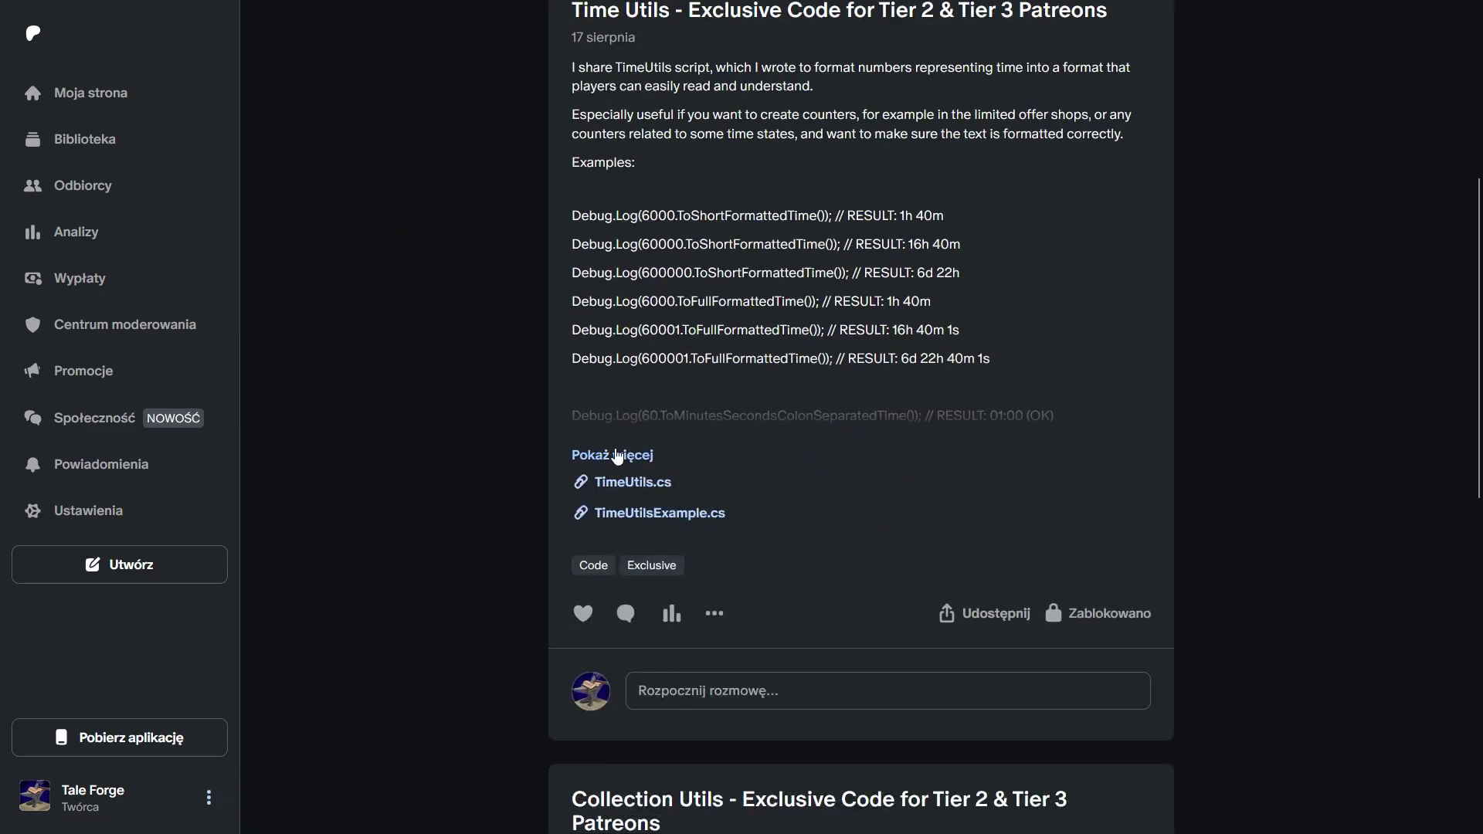
click(616, 454)
scroll(1122, 413, down, 4)
scroll(1119, 414, down, 5)
scroll(1120, 413, down, 3)
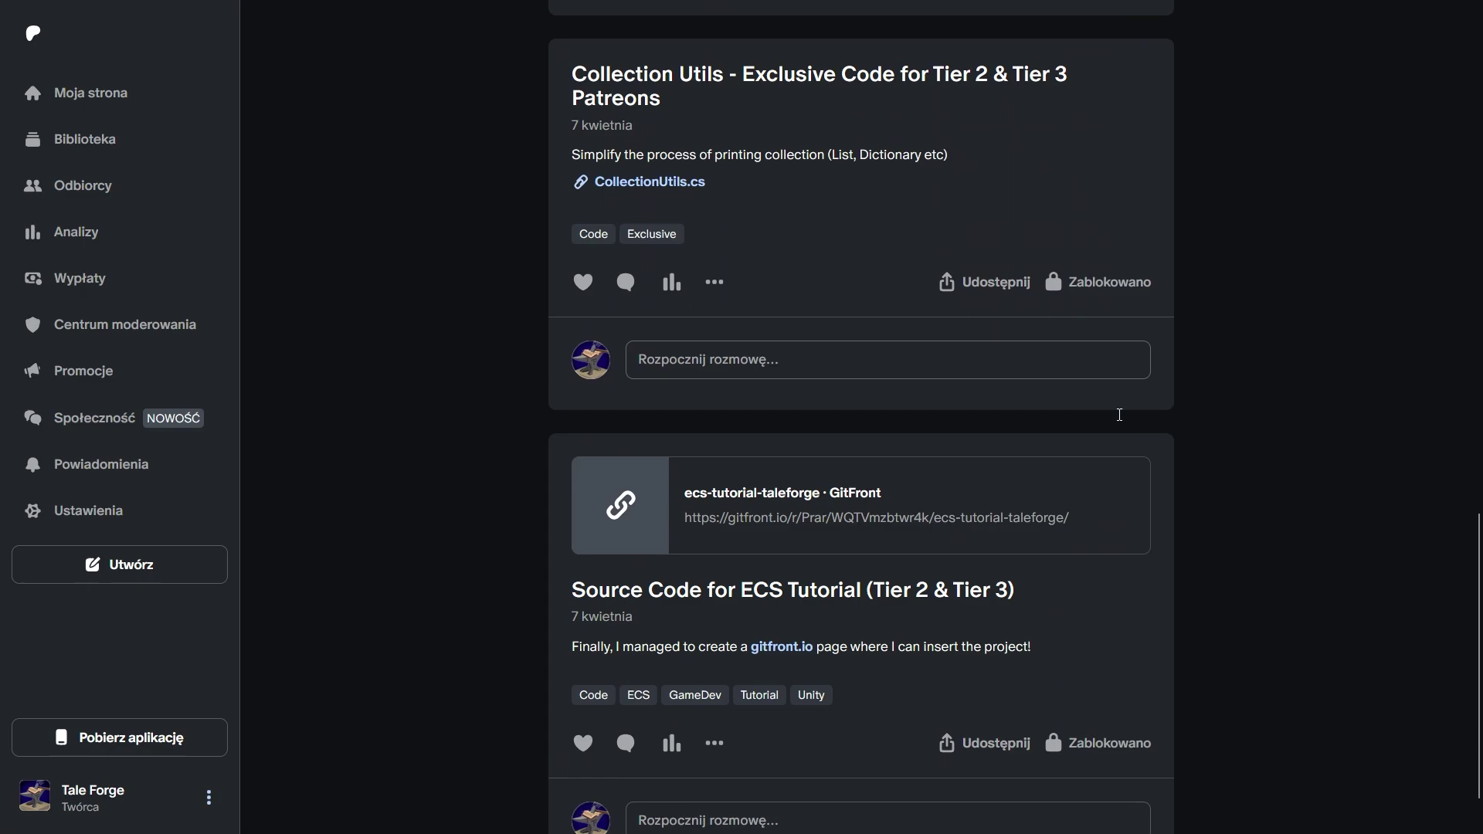